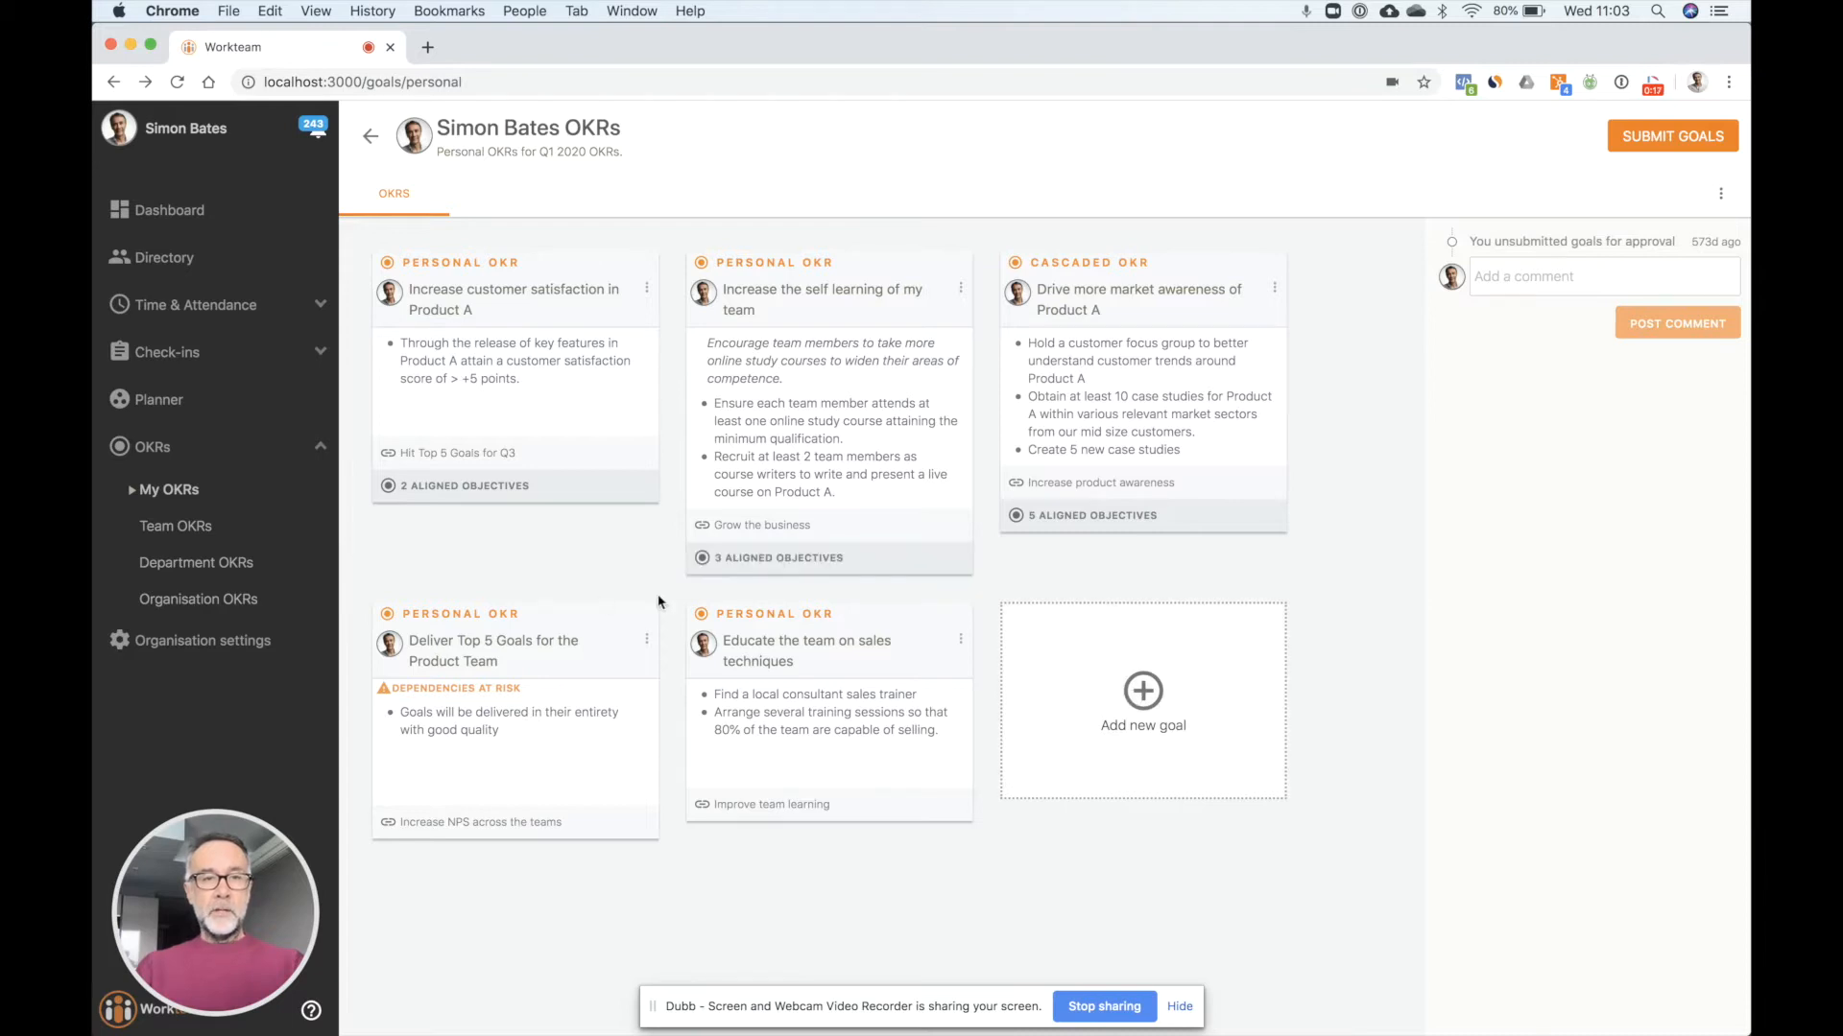
Step: Open the organisation's OKR configuration for editing and examine the cadence options for long-term goals
left_click(211, 643)
left_click(1166, 195)
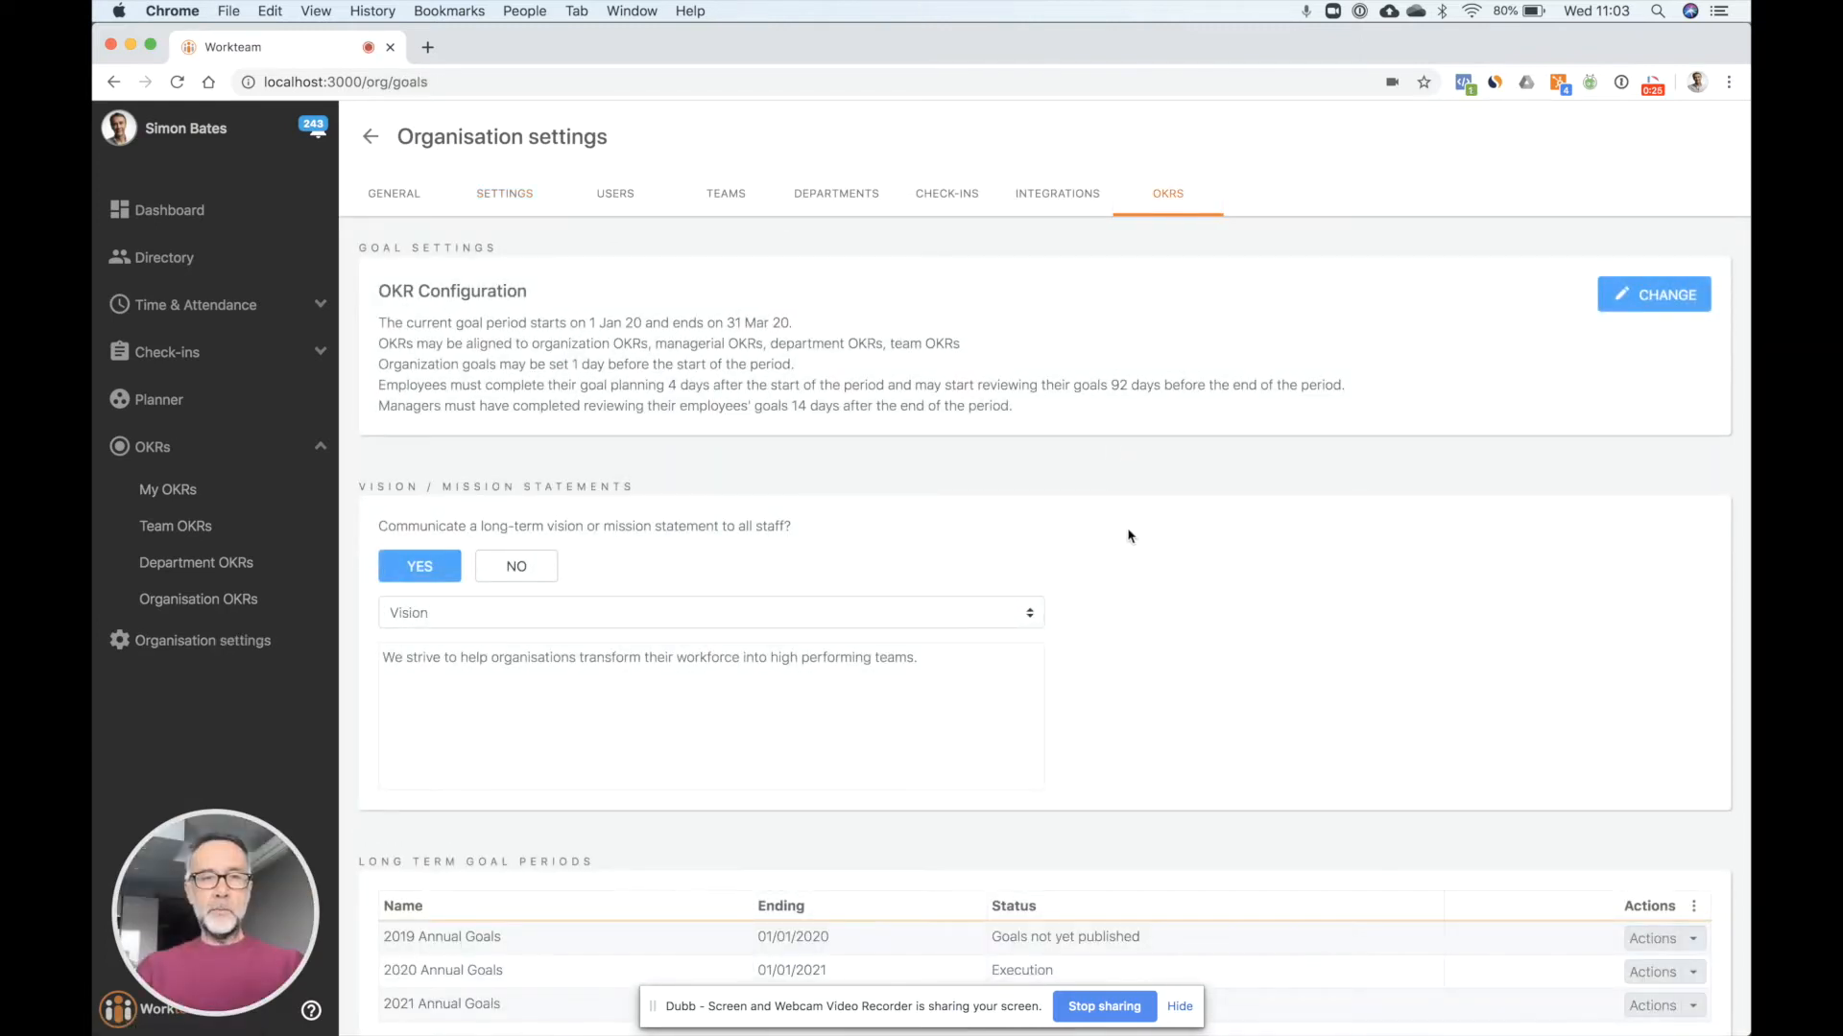
left_click(1628, 305)
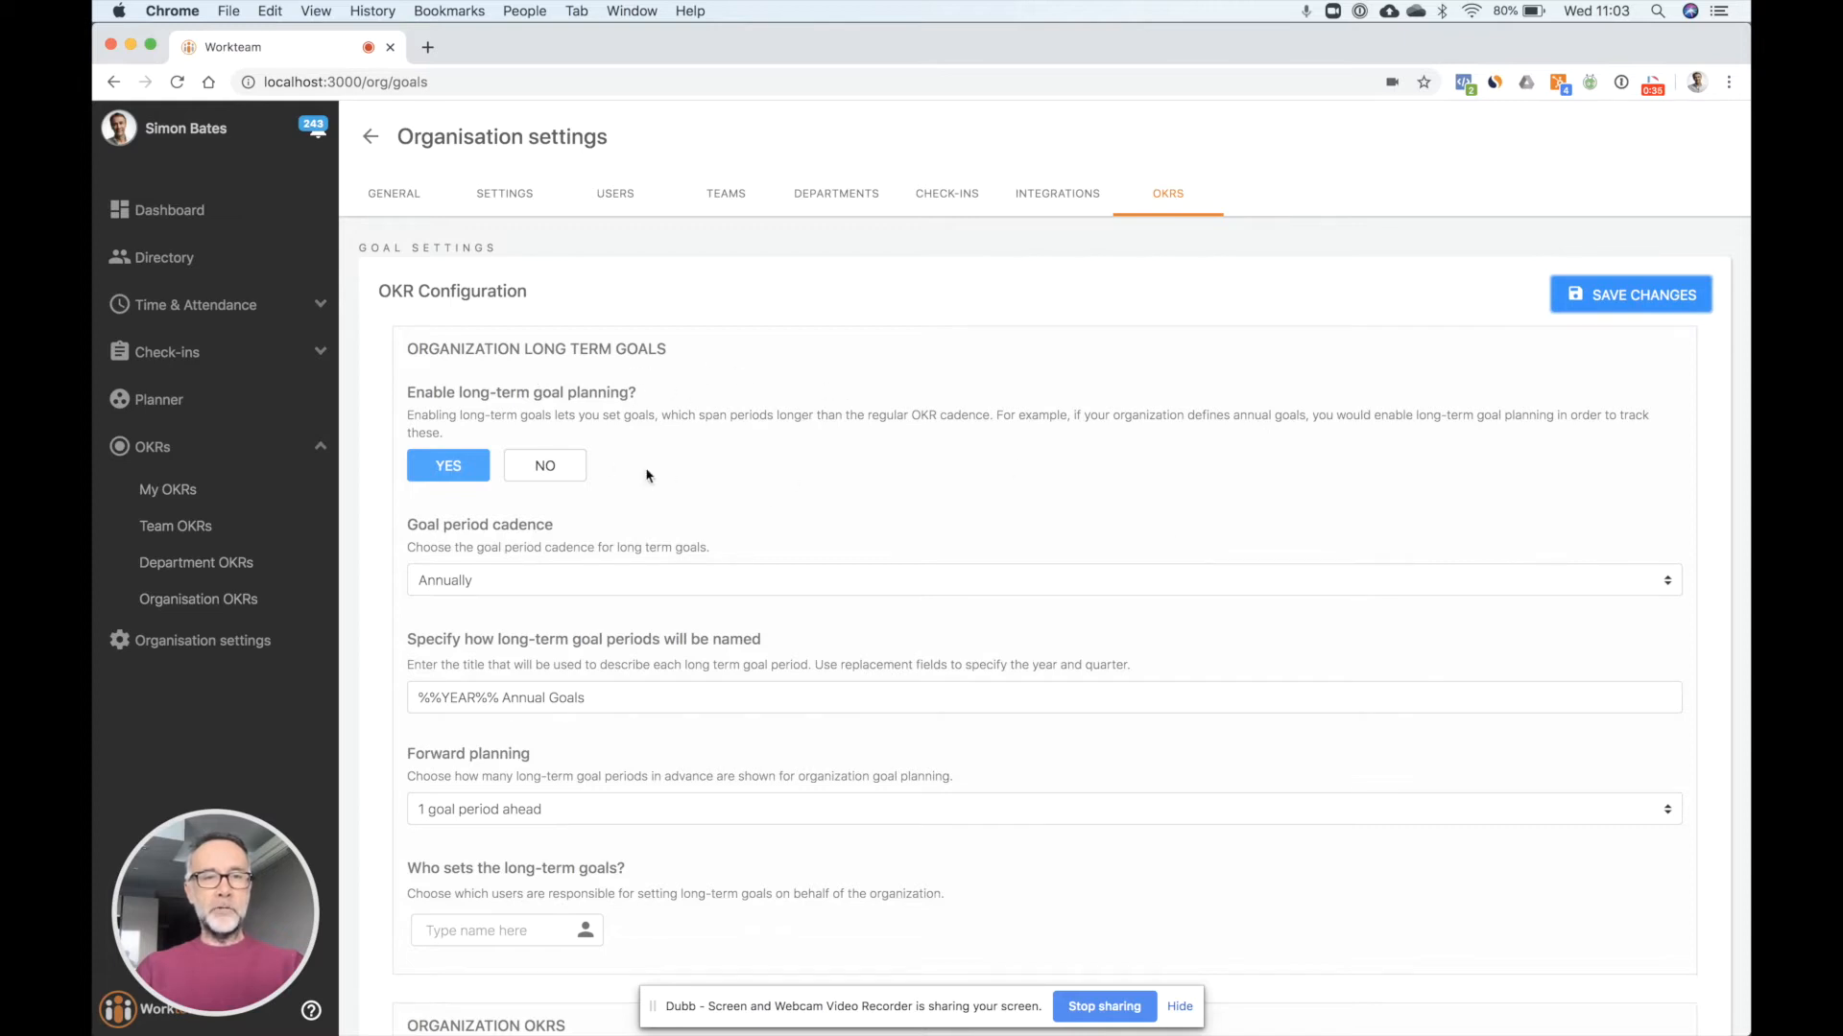
left_click(614, 581)
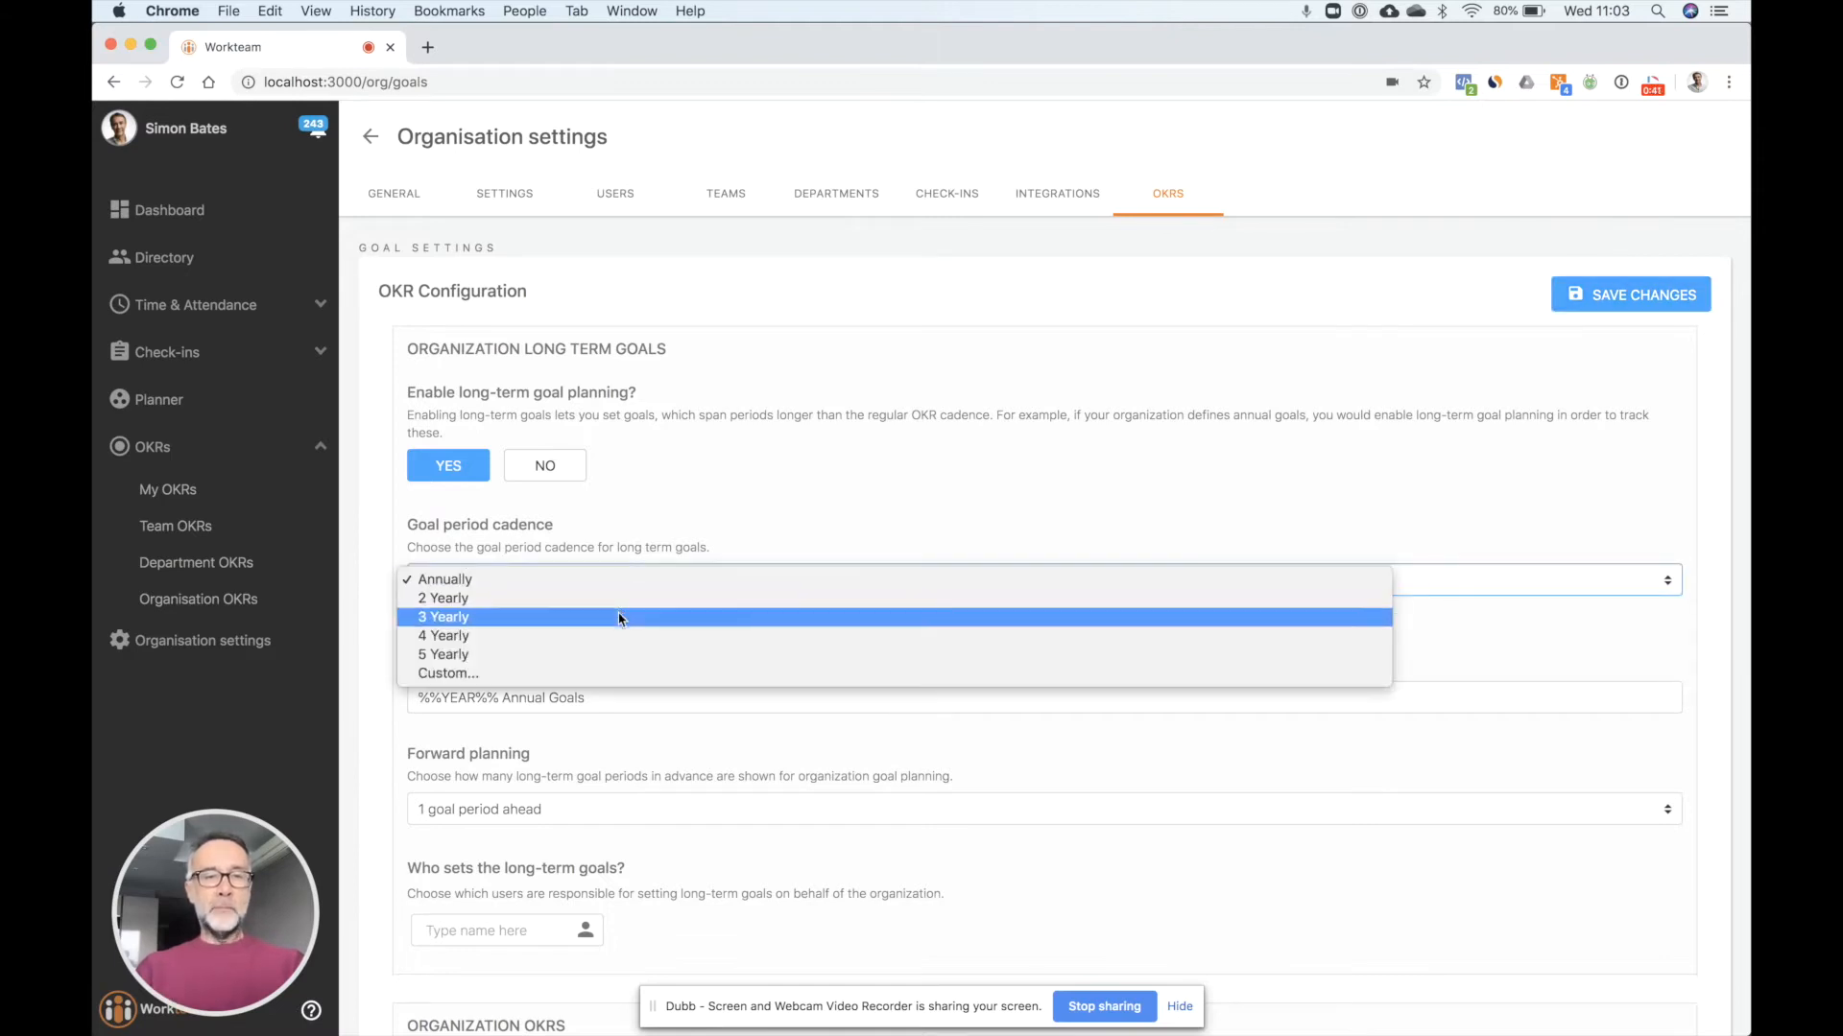
left_click(756, 499)
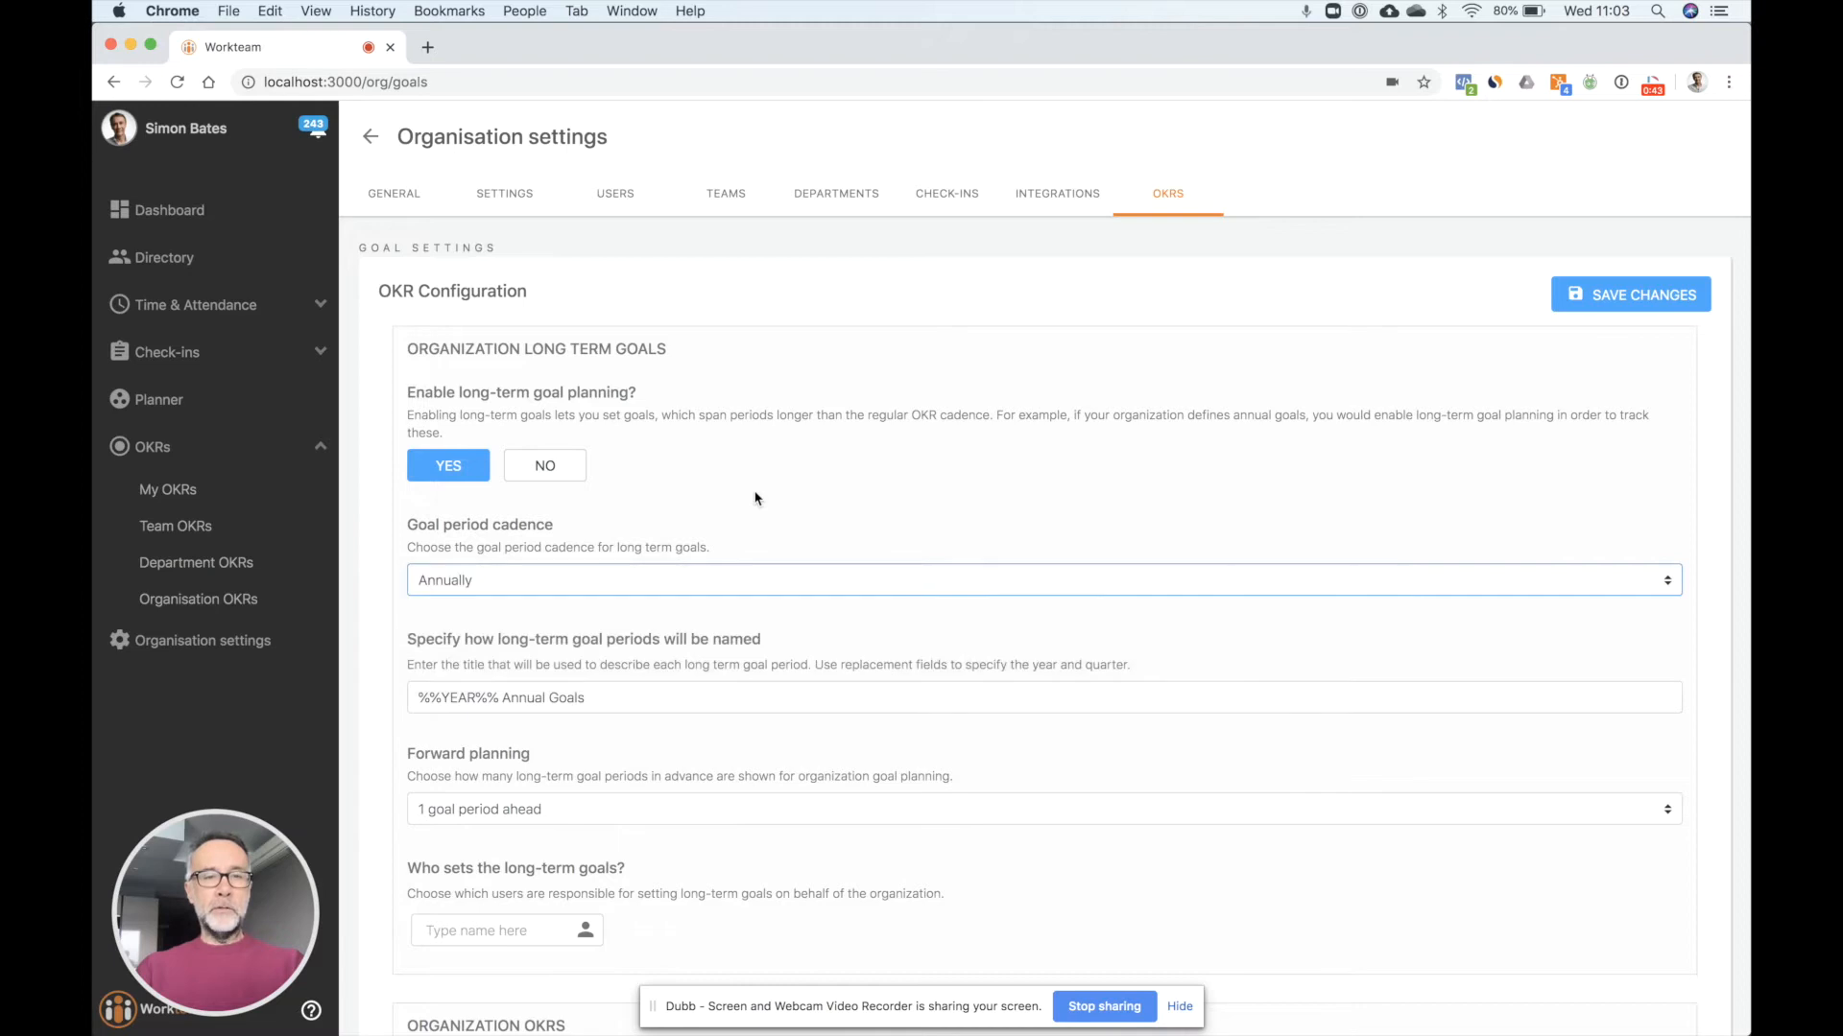
Step: Examine the organization OKR settings and the available OKR goal period cadences
scroll(757, 498, "down", 10)
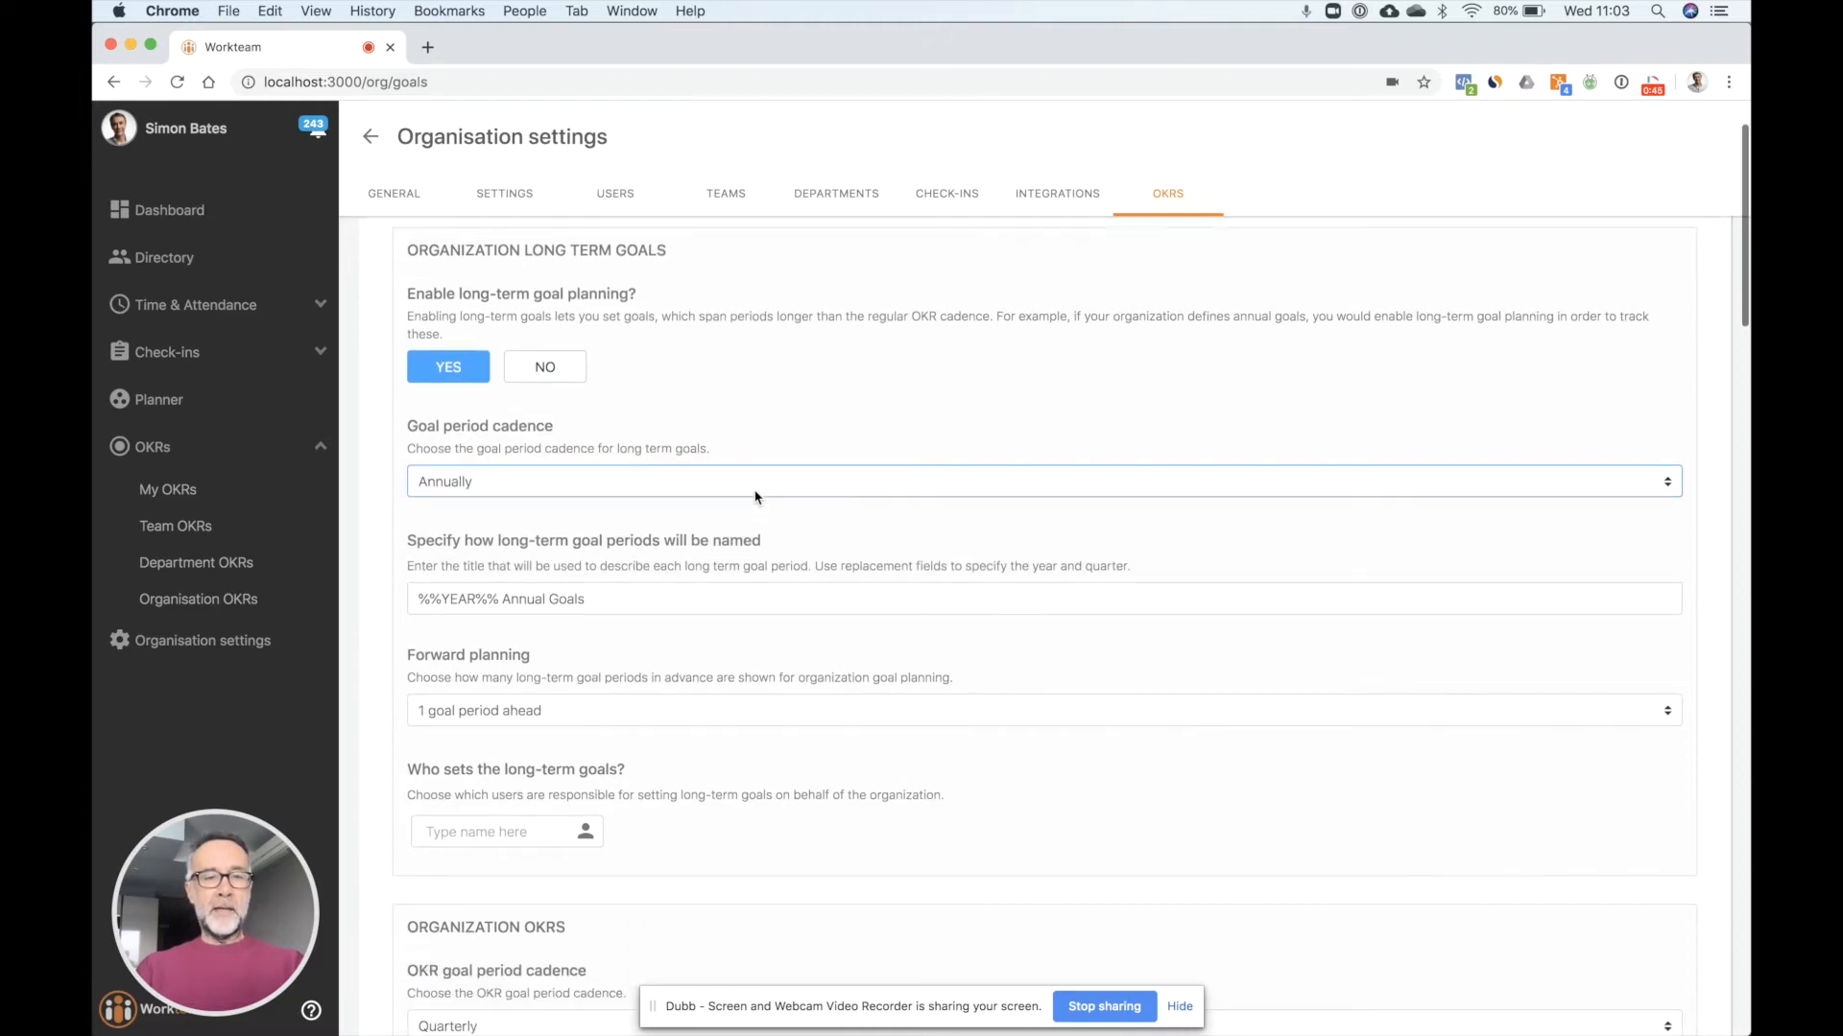
scroll(756, 499, "down", 1)
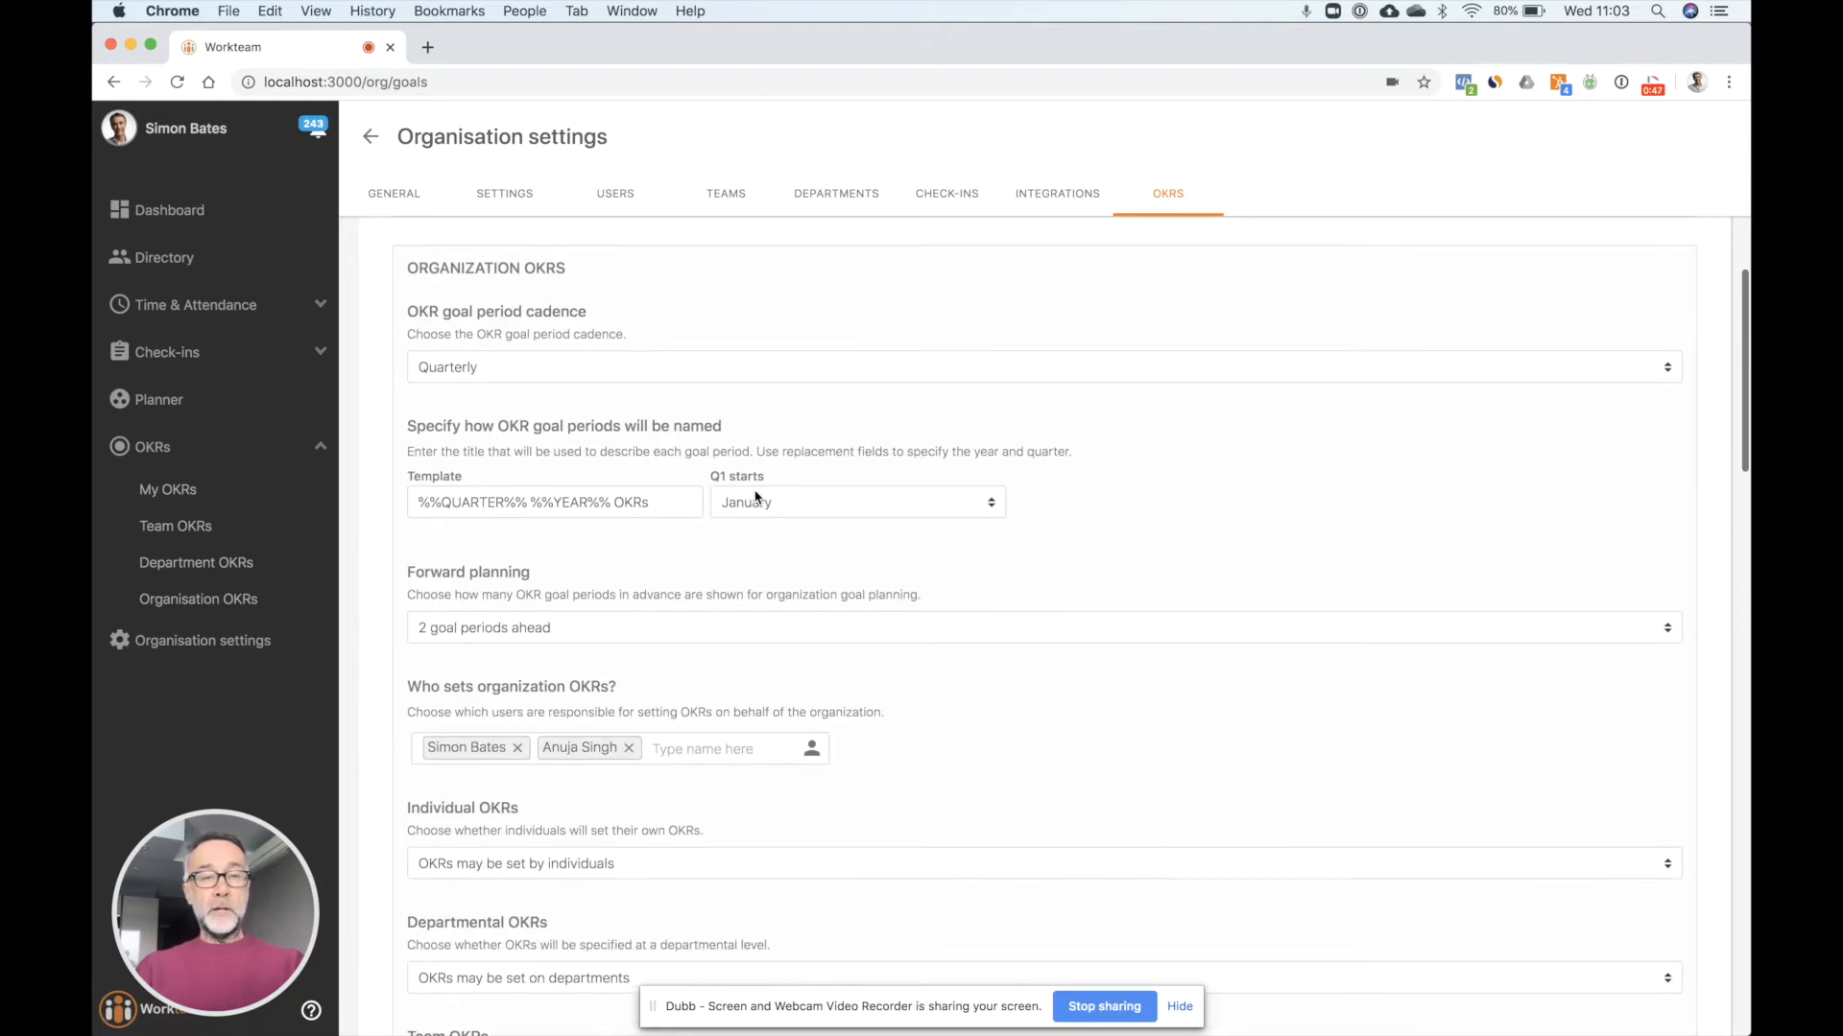
left_click(768, 370)
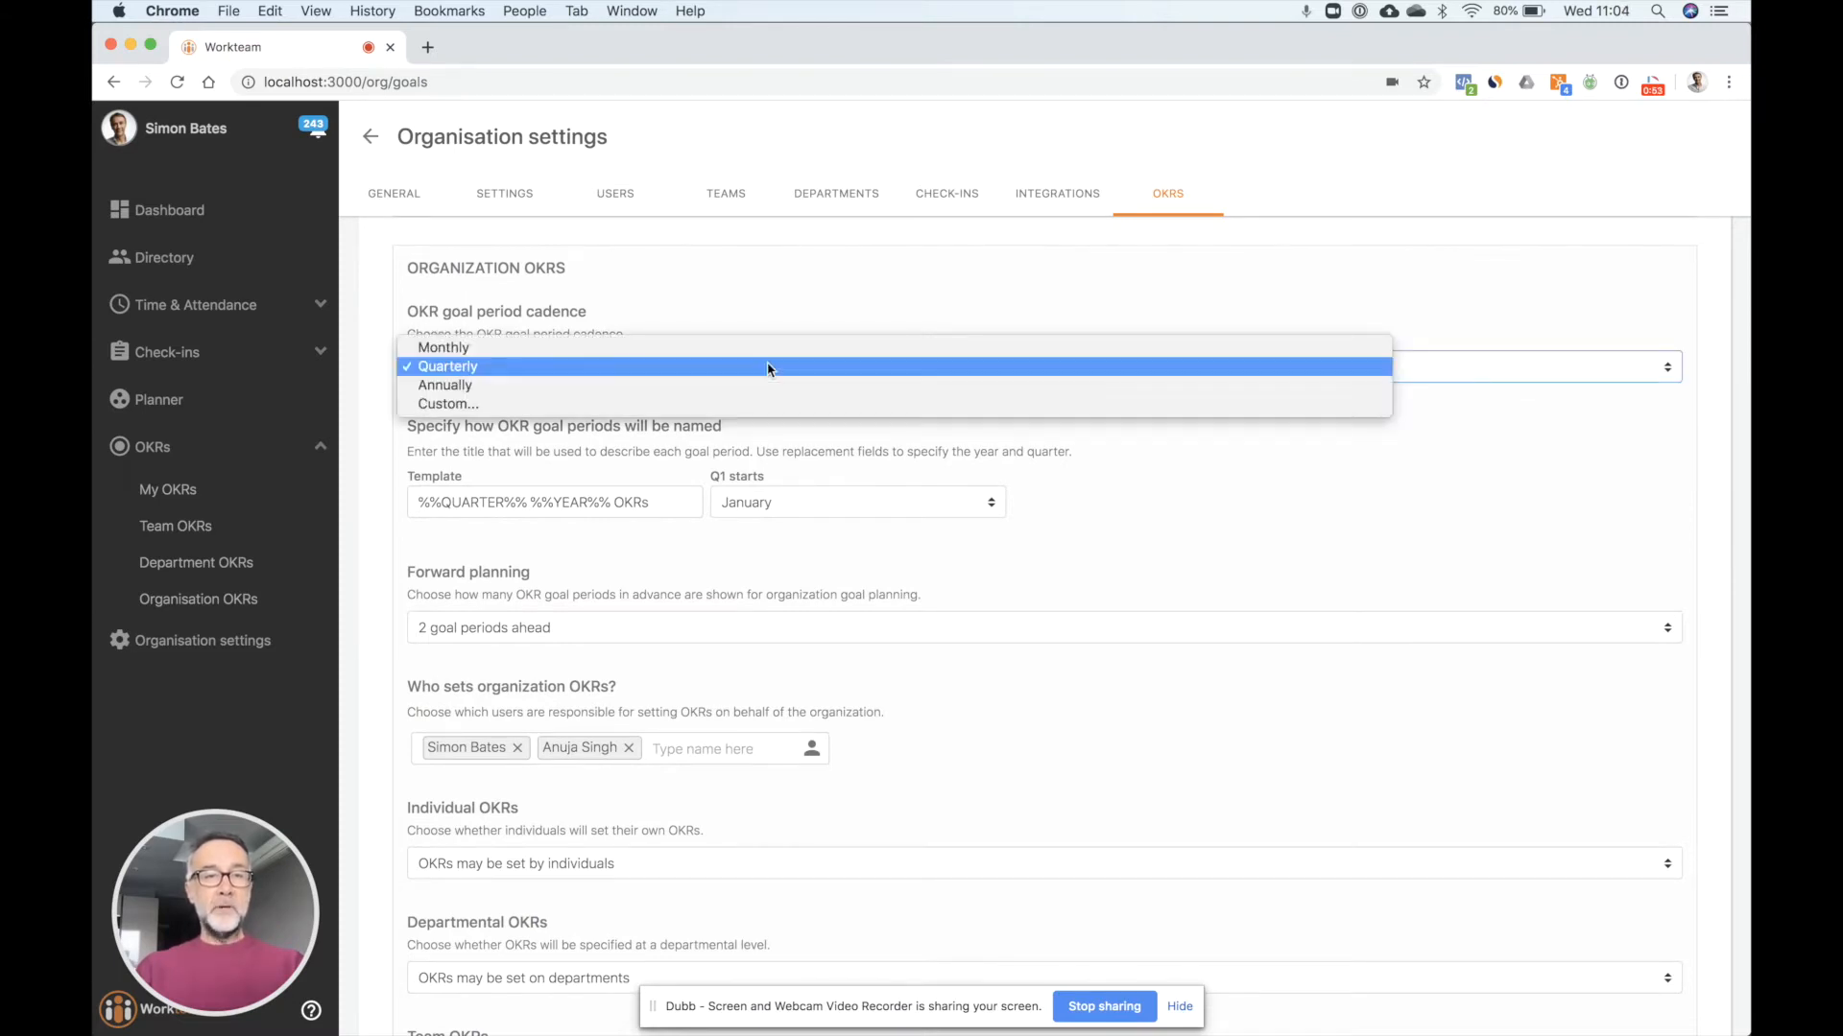
left_click(806, 301)
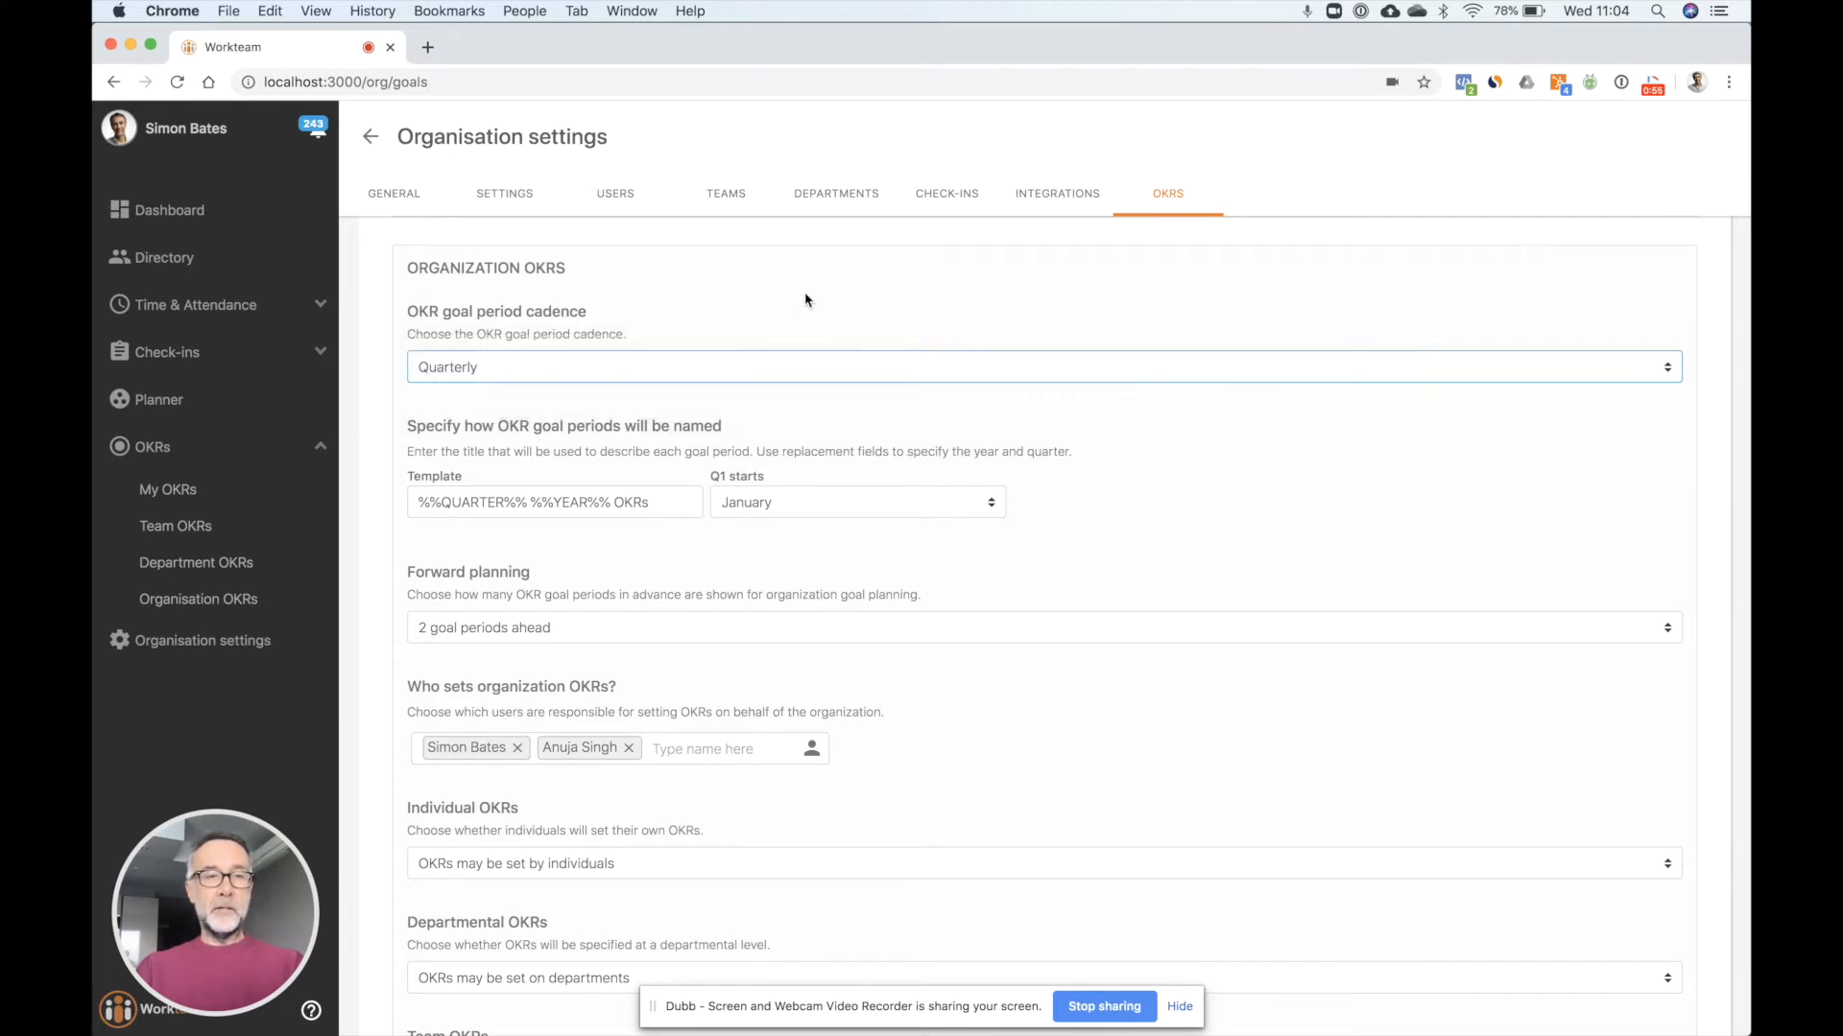
Step: Examine who sets organization OKRs and the options for allowing individual, departmental and team OKRs
scroll(806, 300, "down", 5)
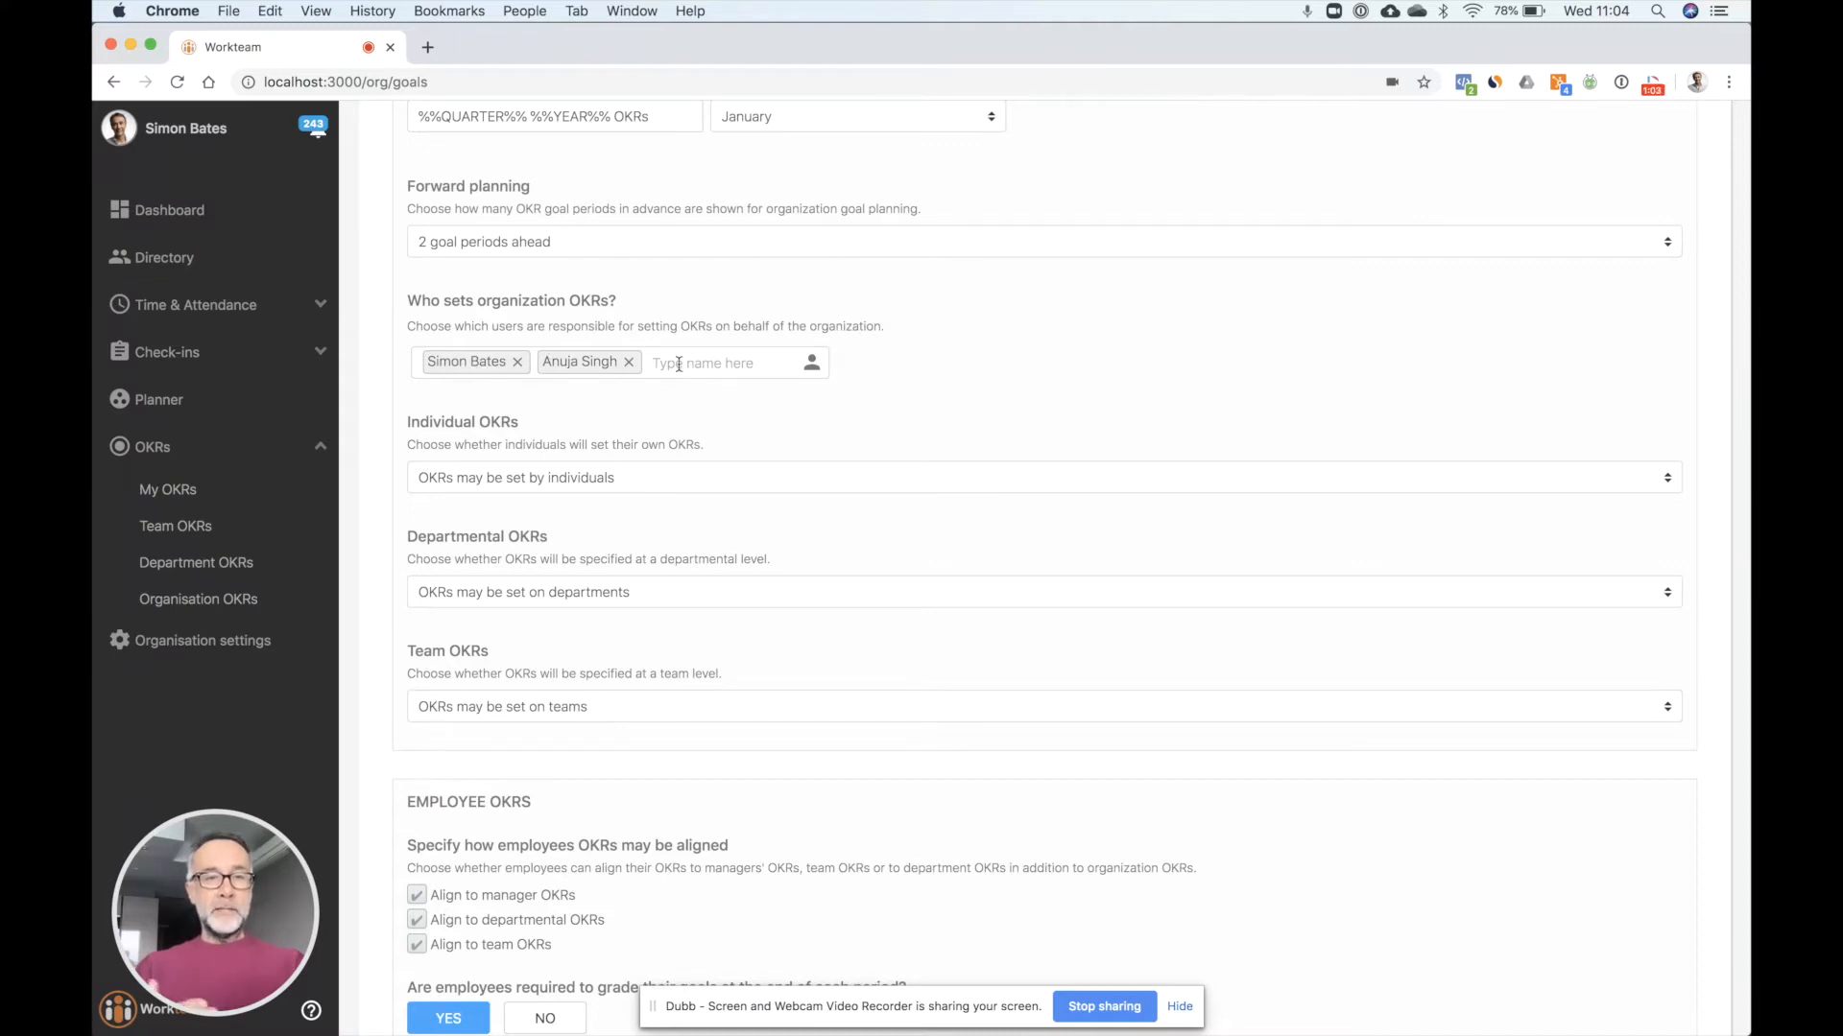
left_click(714, 483)
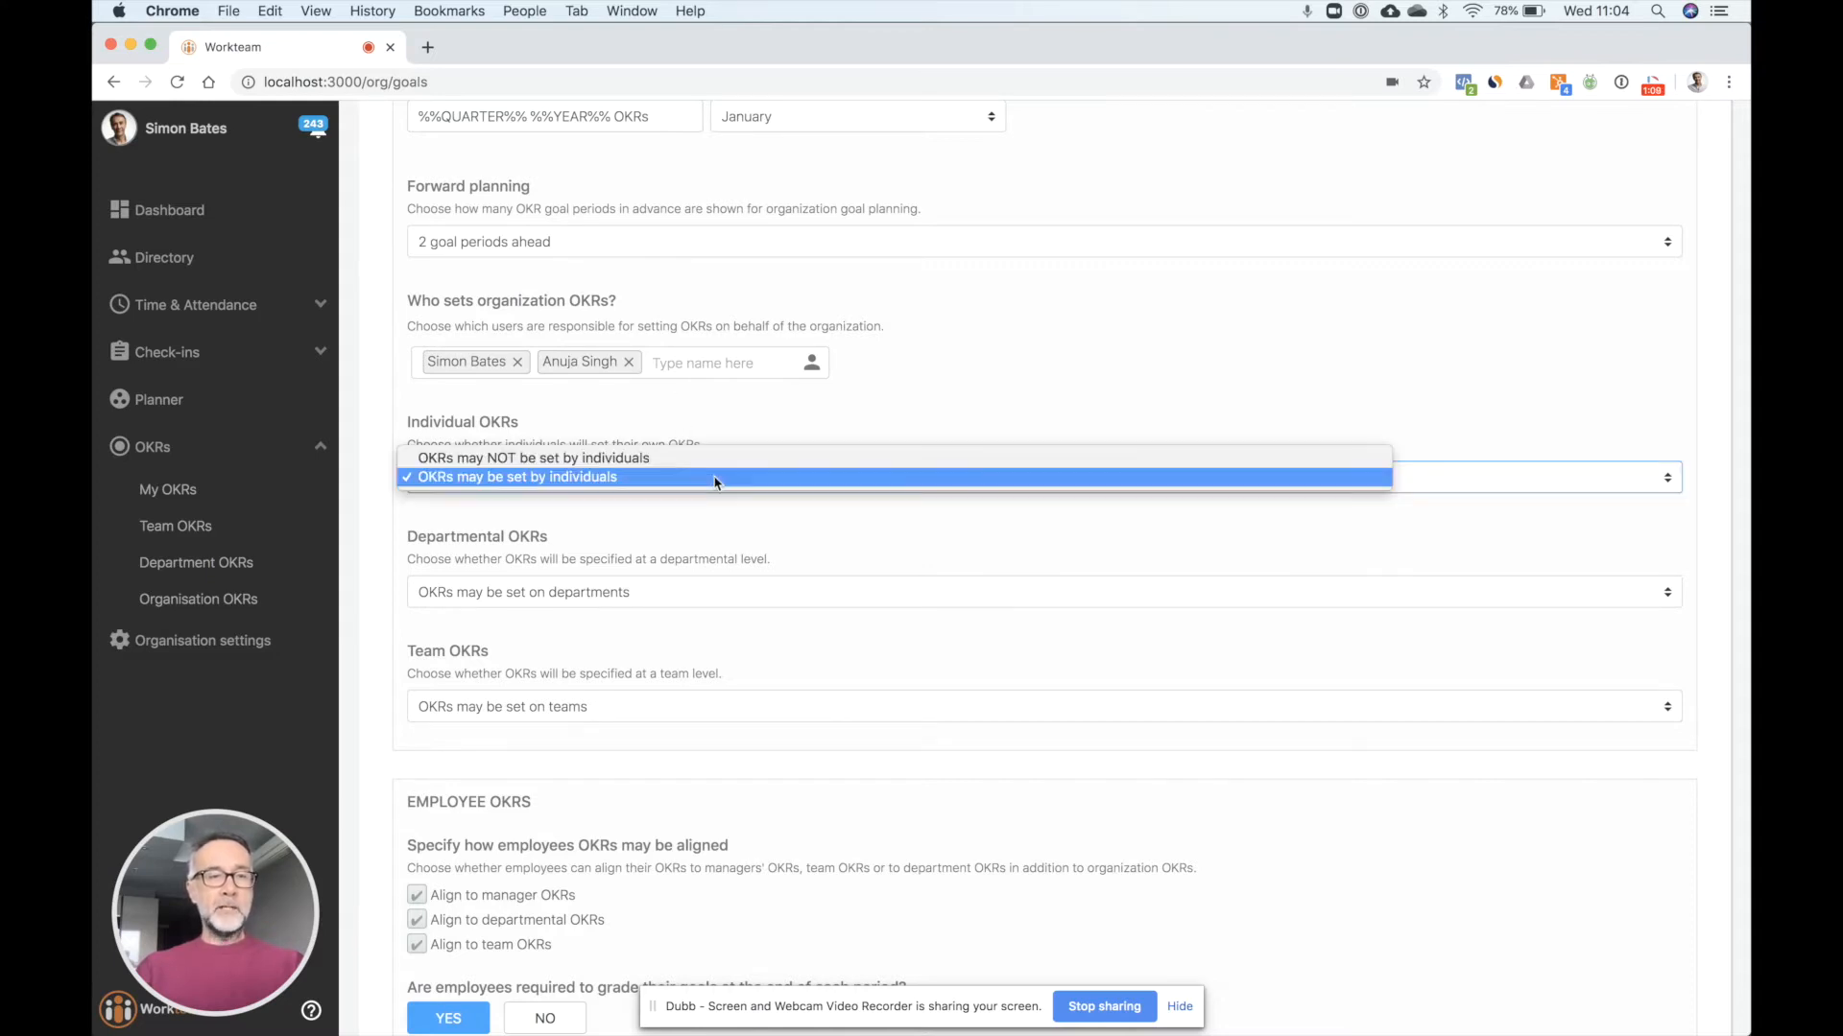
left_click(715, 508)
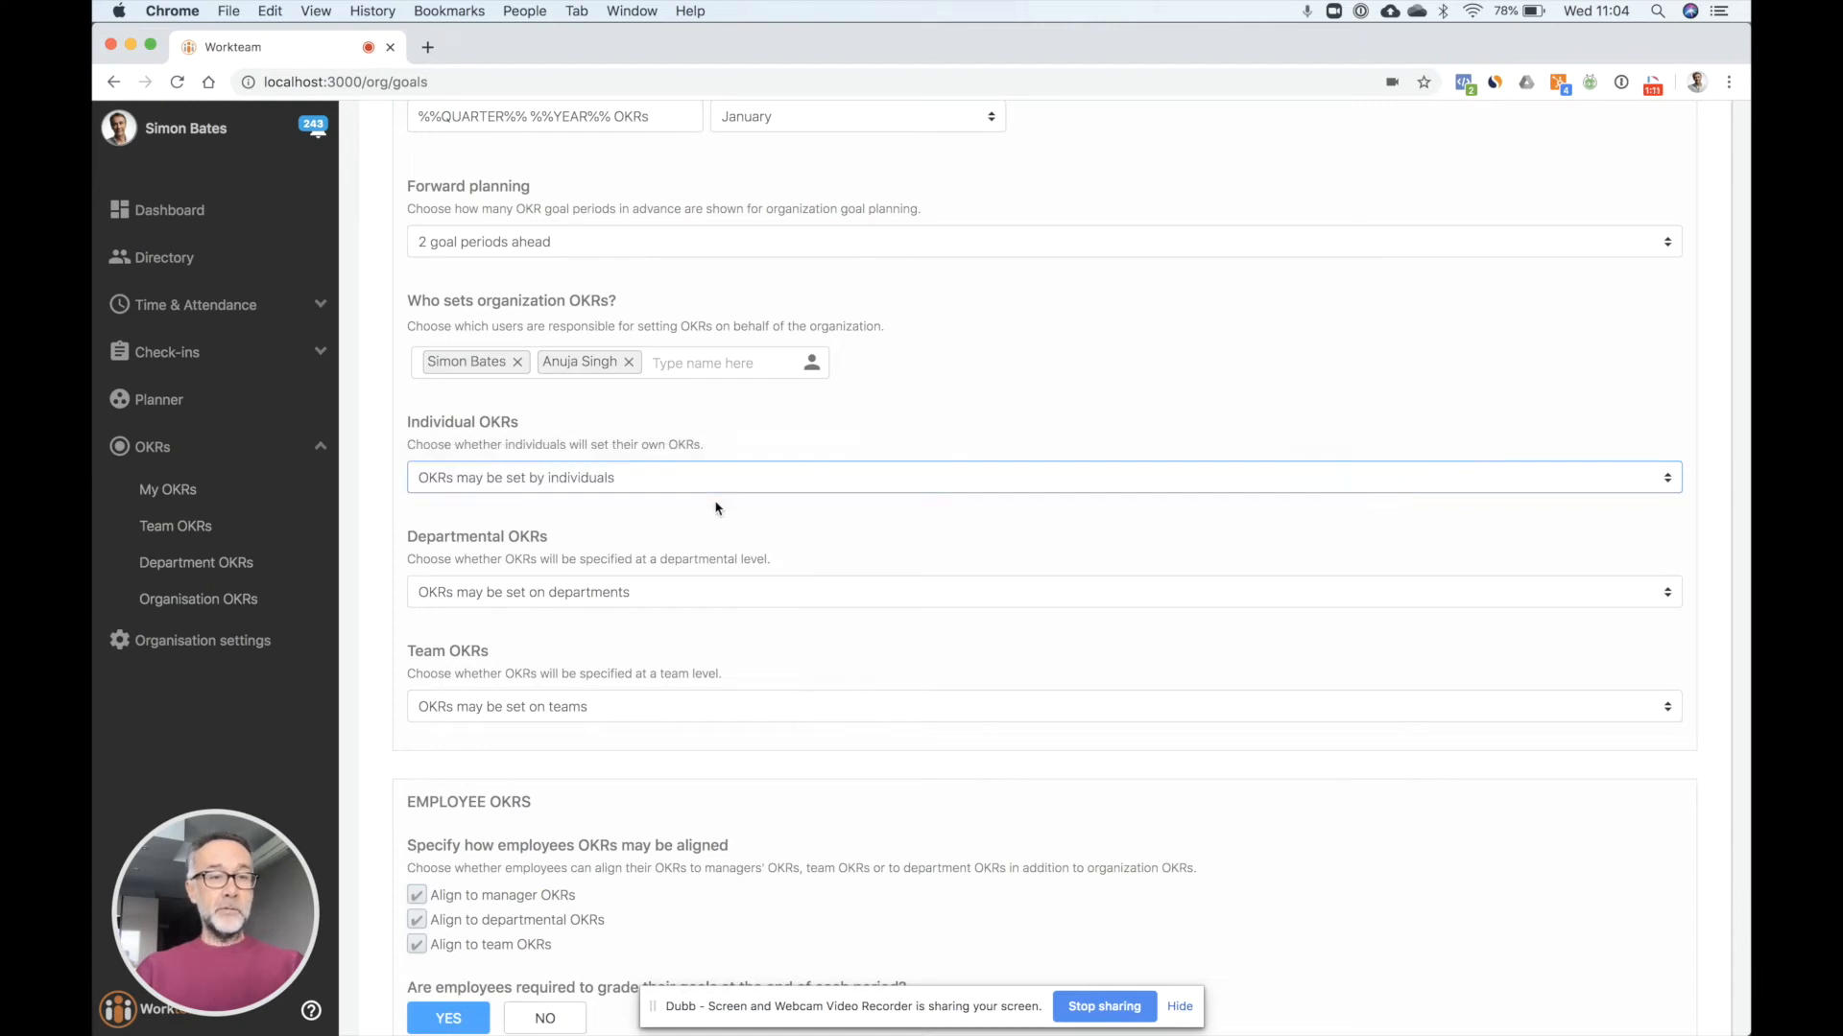
left_click(712, 592)
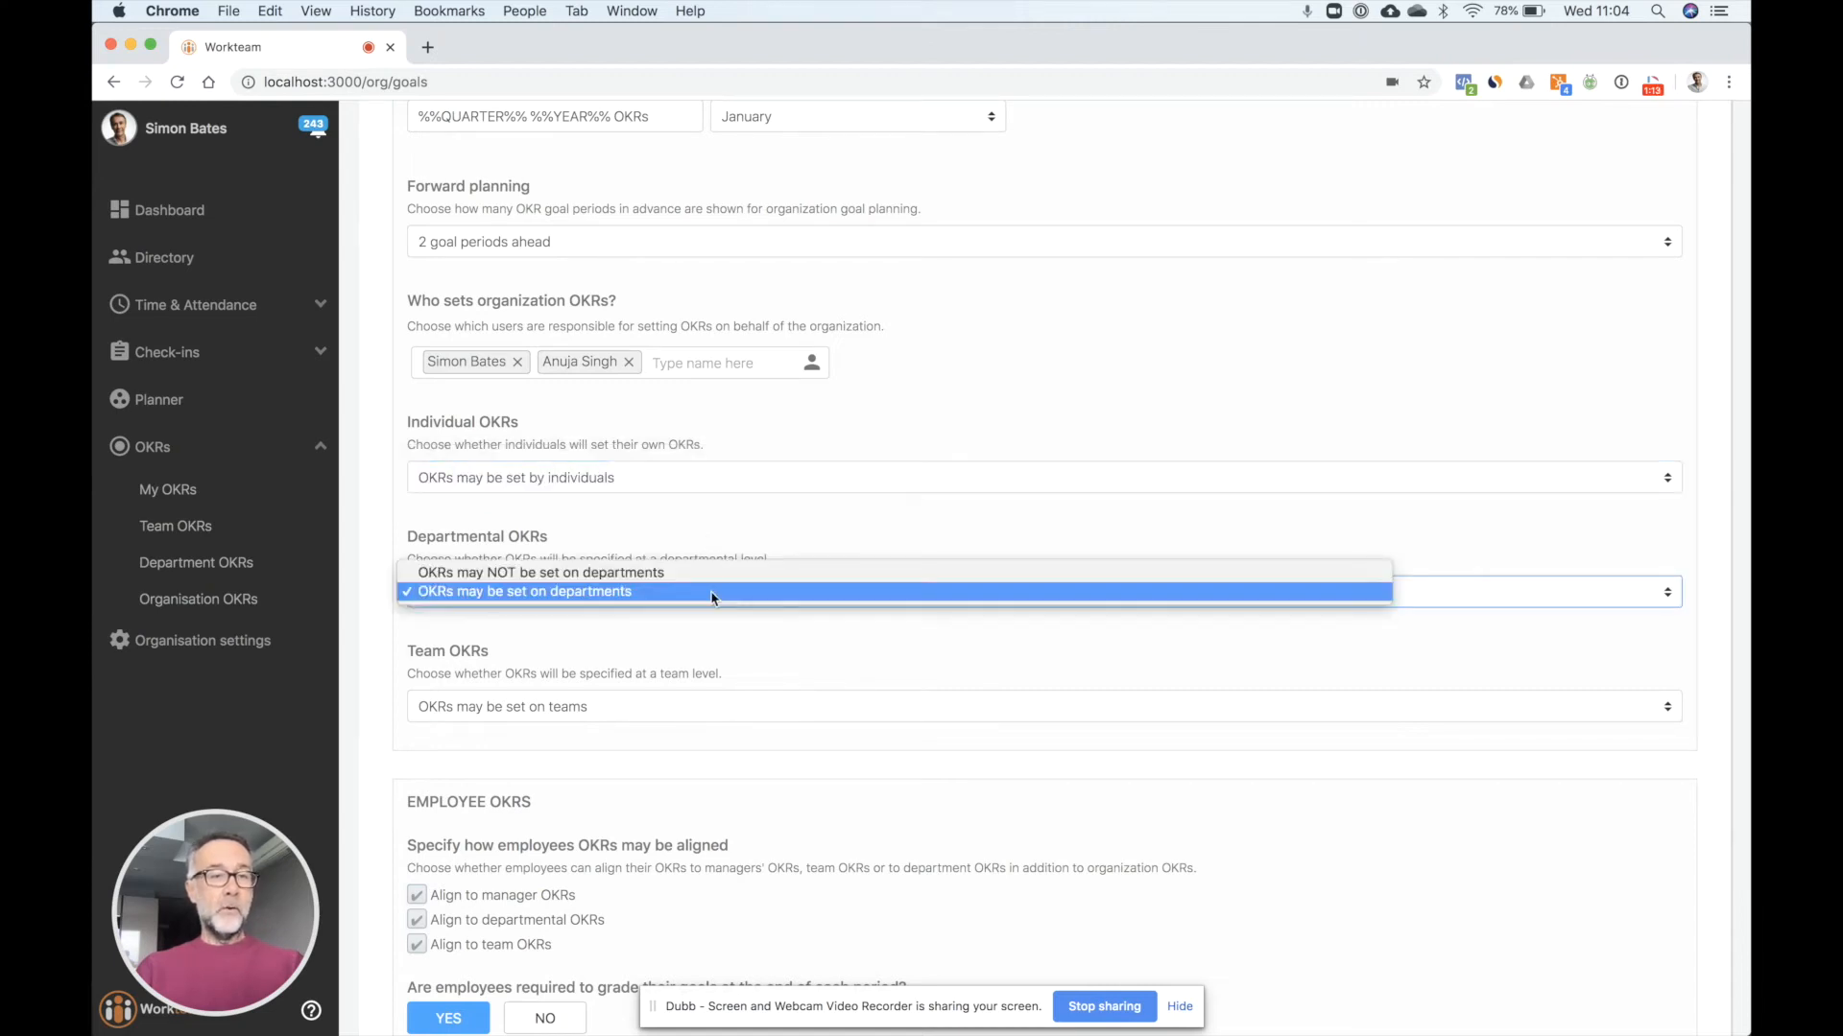
left_click(712, 622)
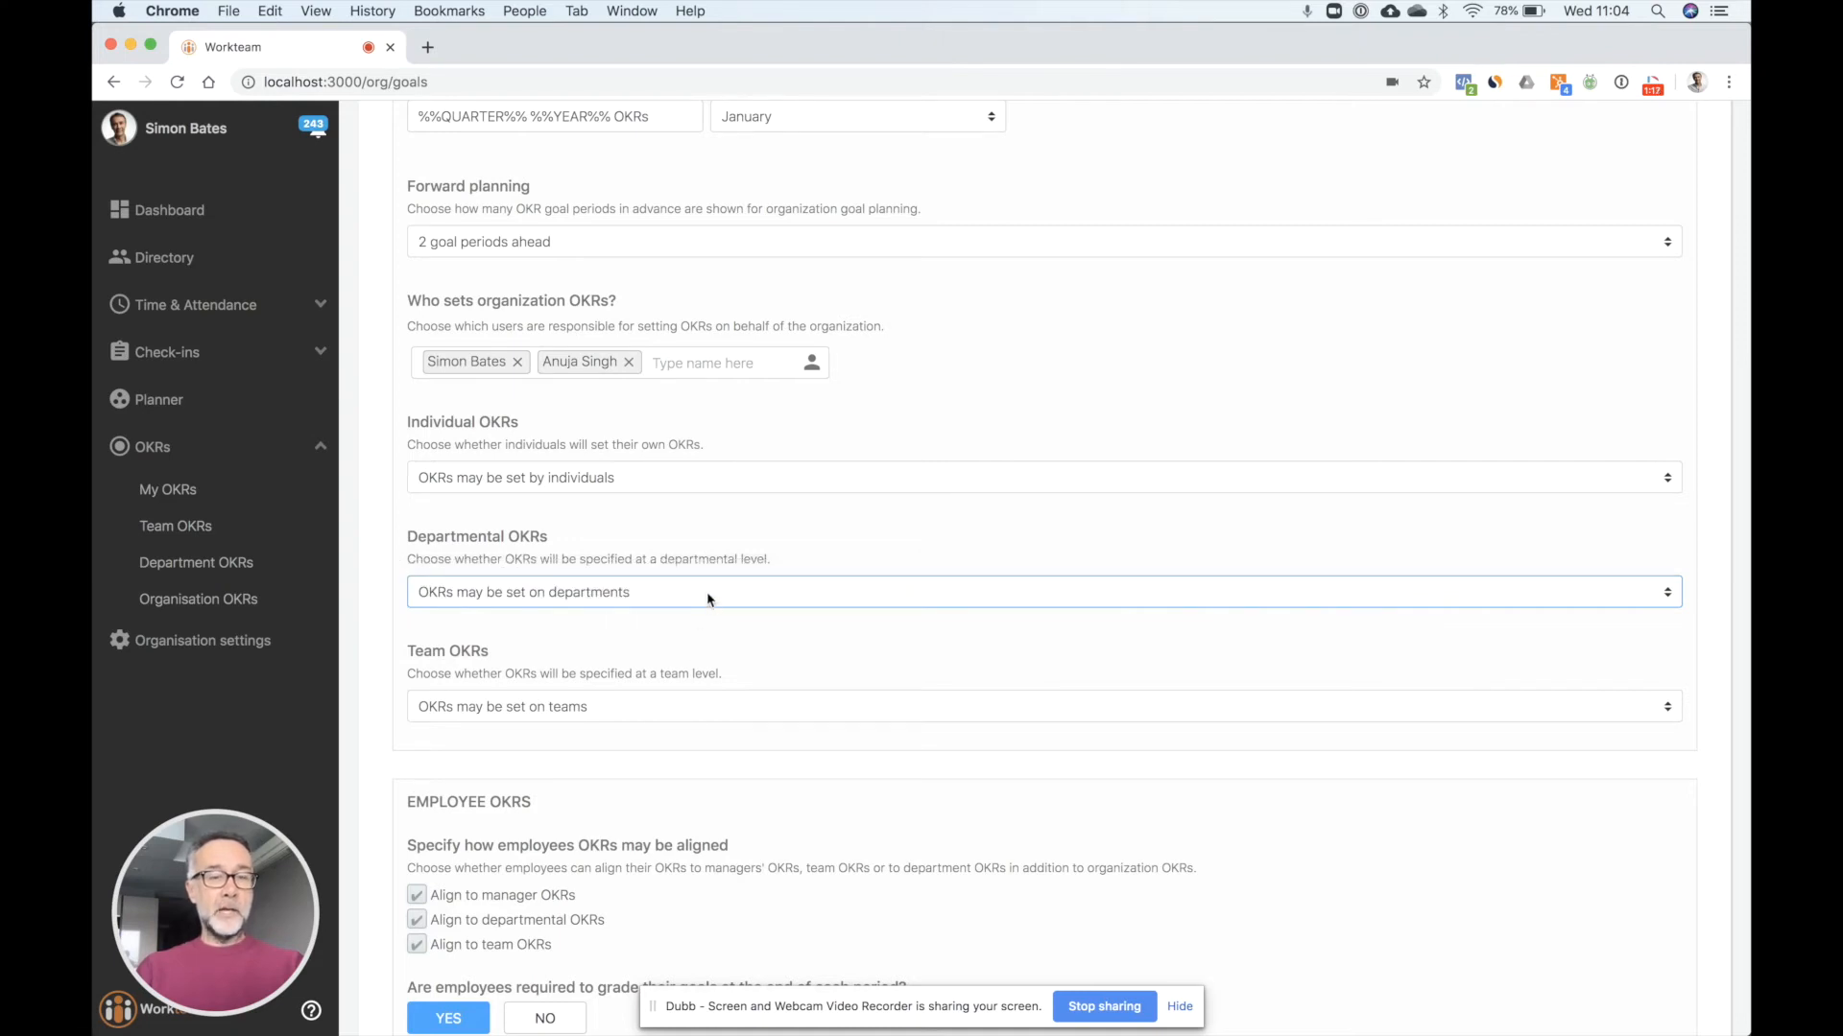
left_click(710, 597)
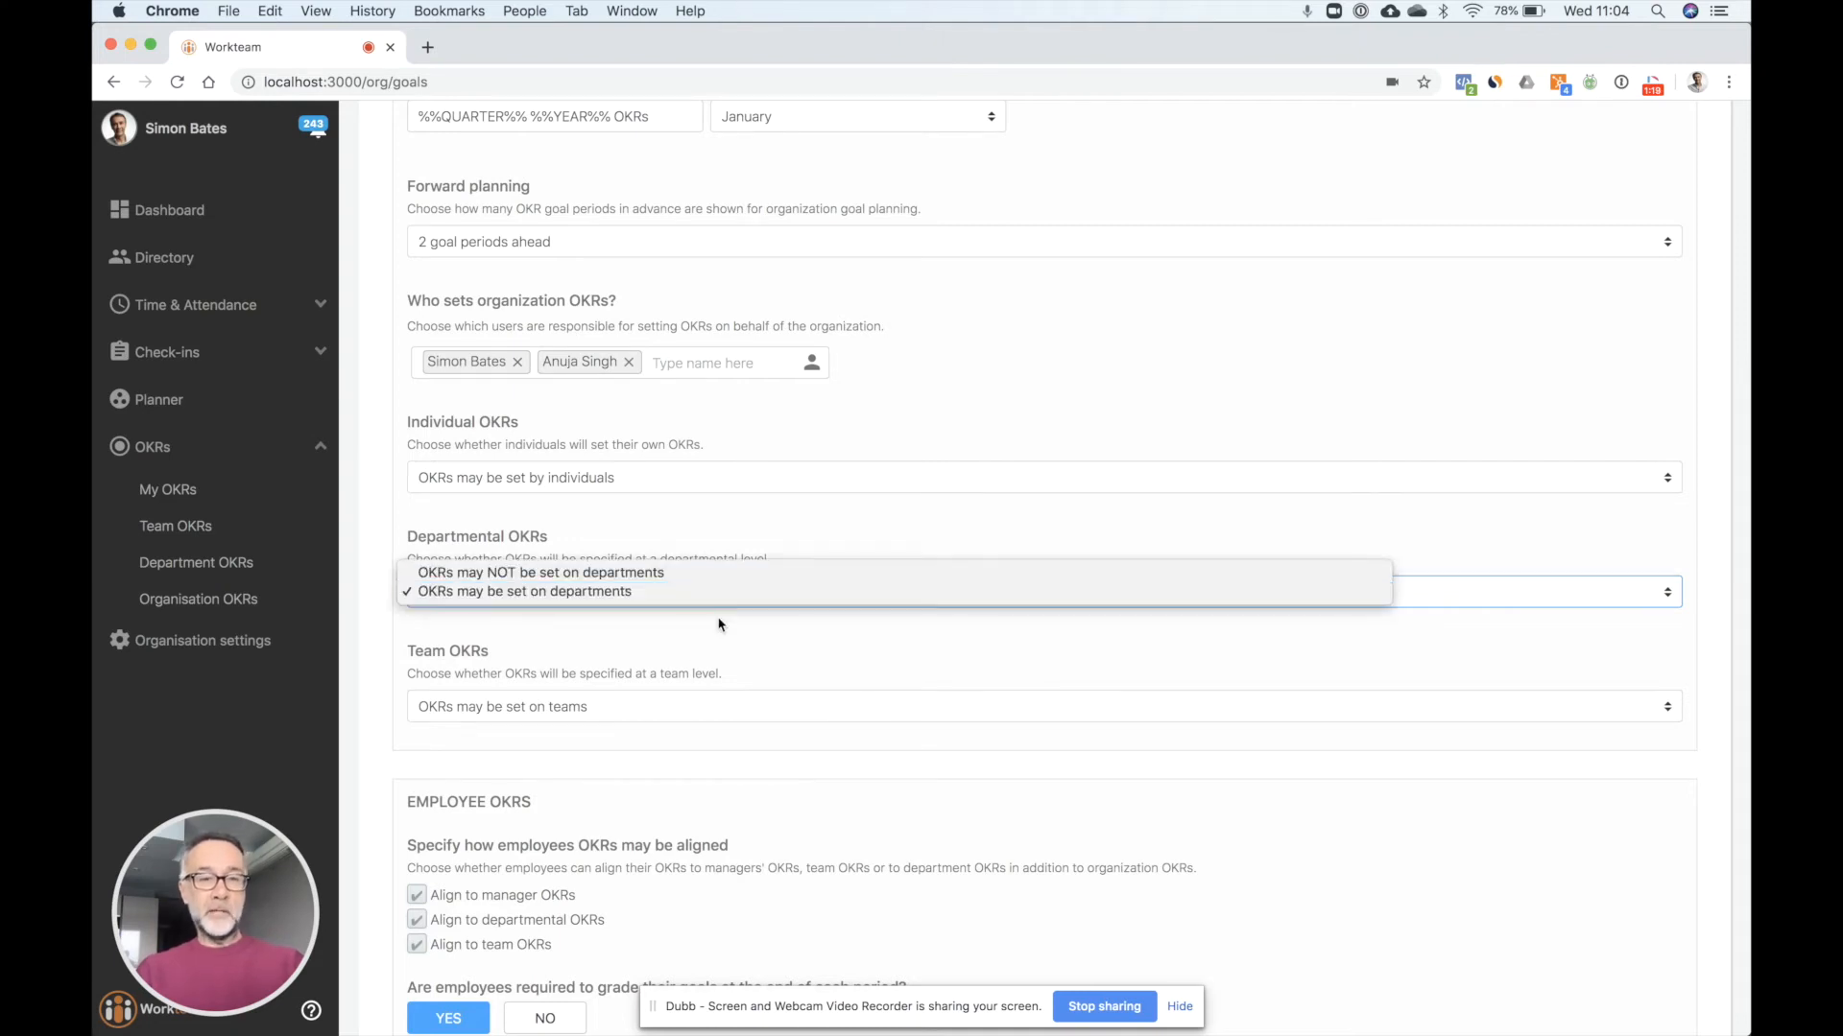
left_click(722, 626)
left_click(714, 708)
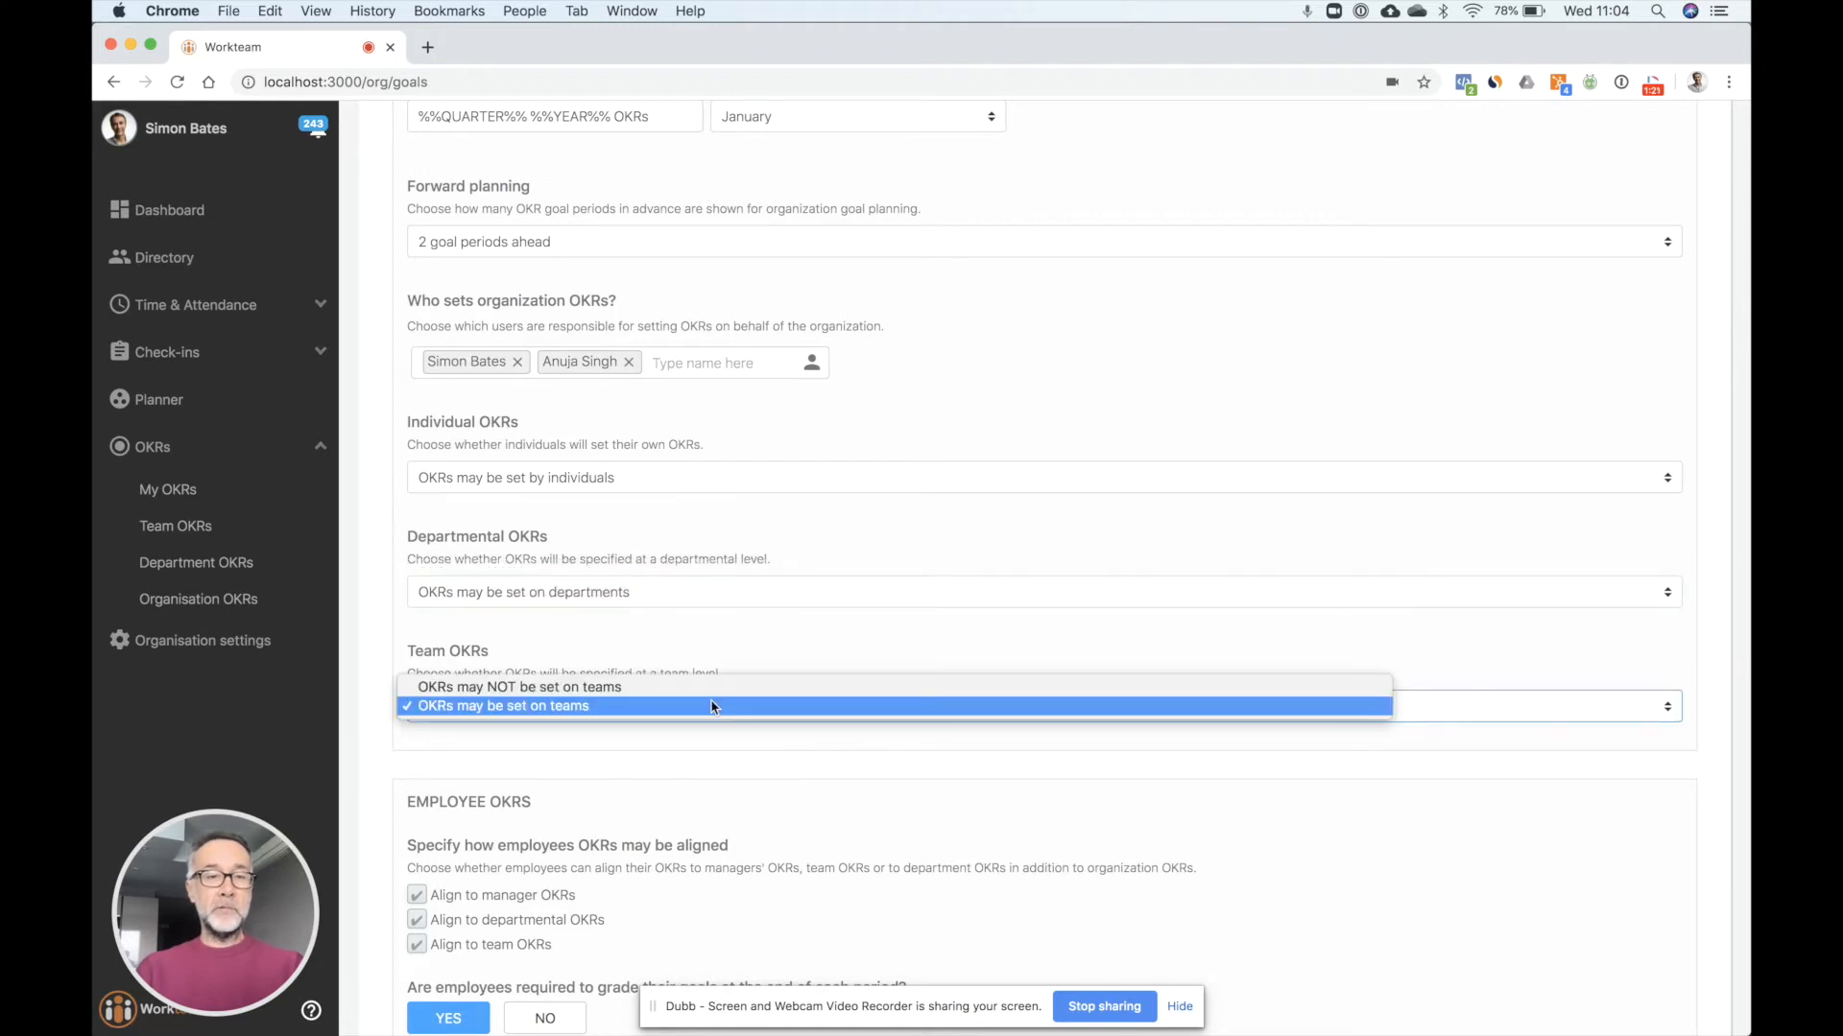
left_click(731, 645)
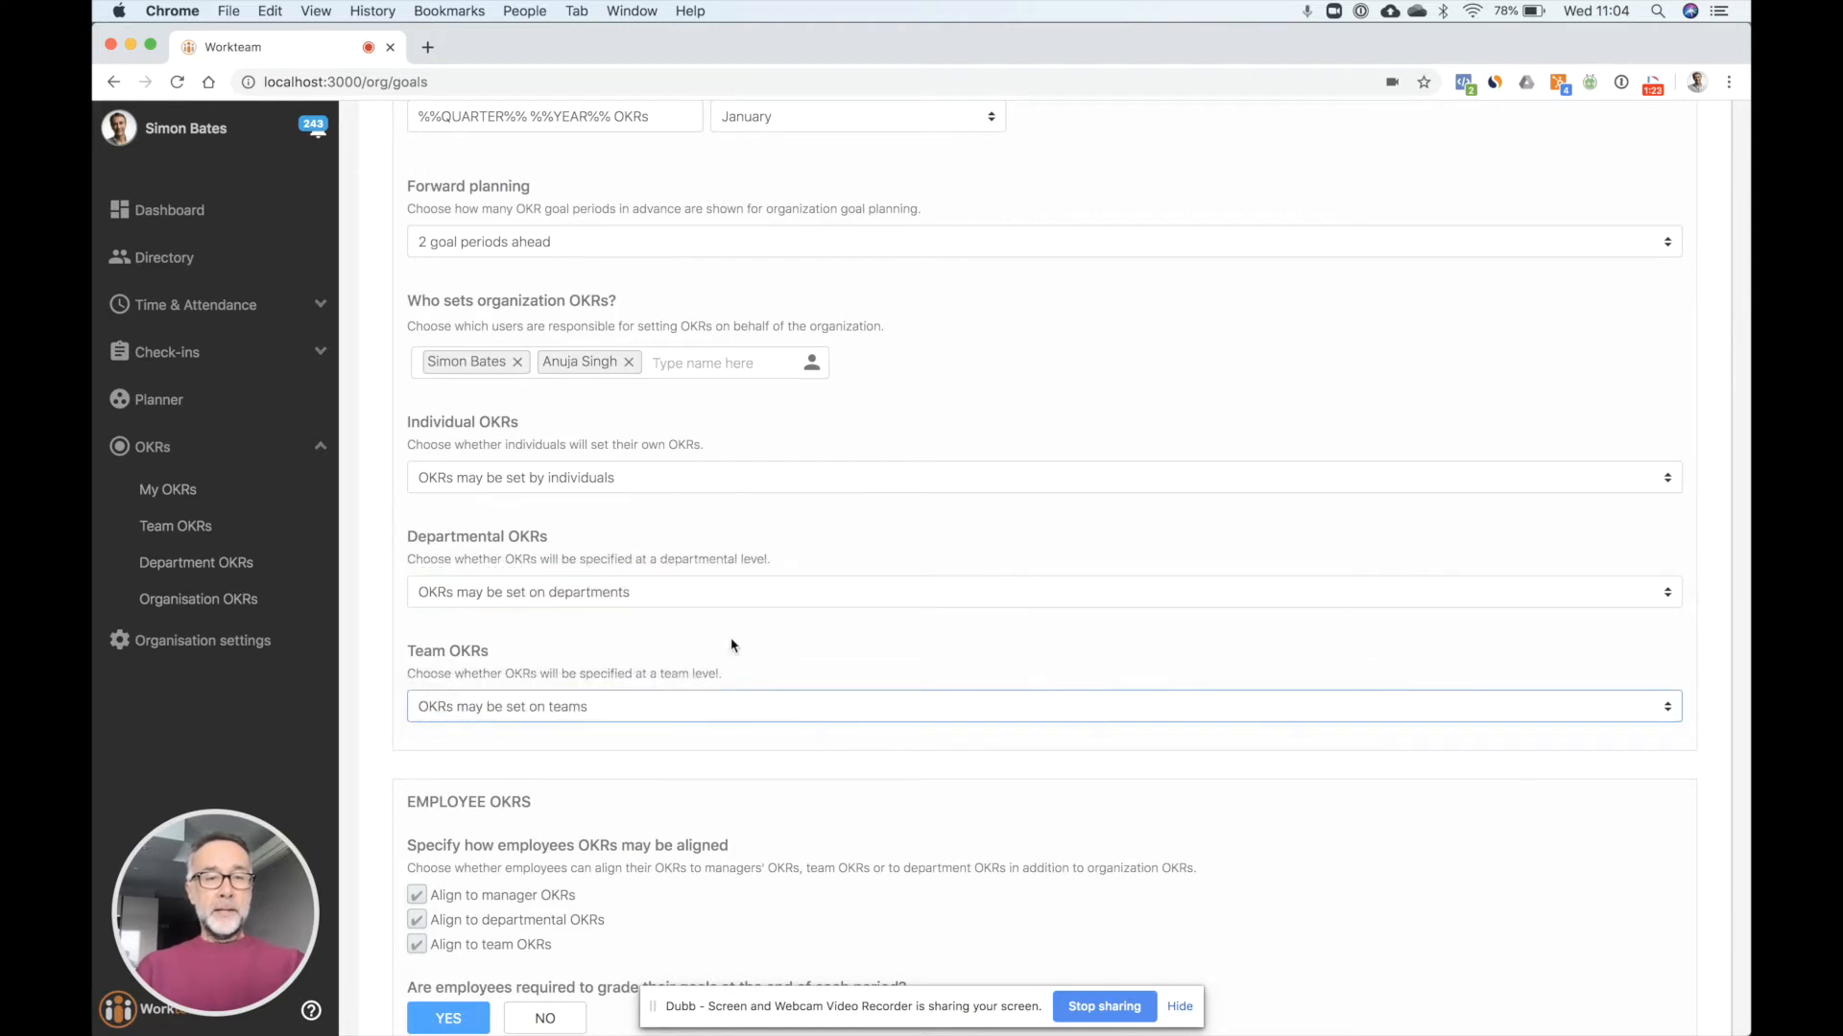
Step: Review the employee OKR alignment, grading and timing settings, down to the vision statement and goal periods
scroll(731, 645, "down", 9)
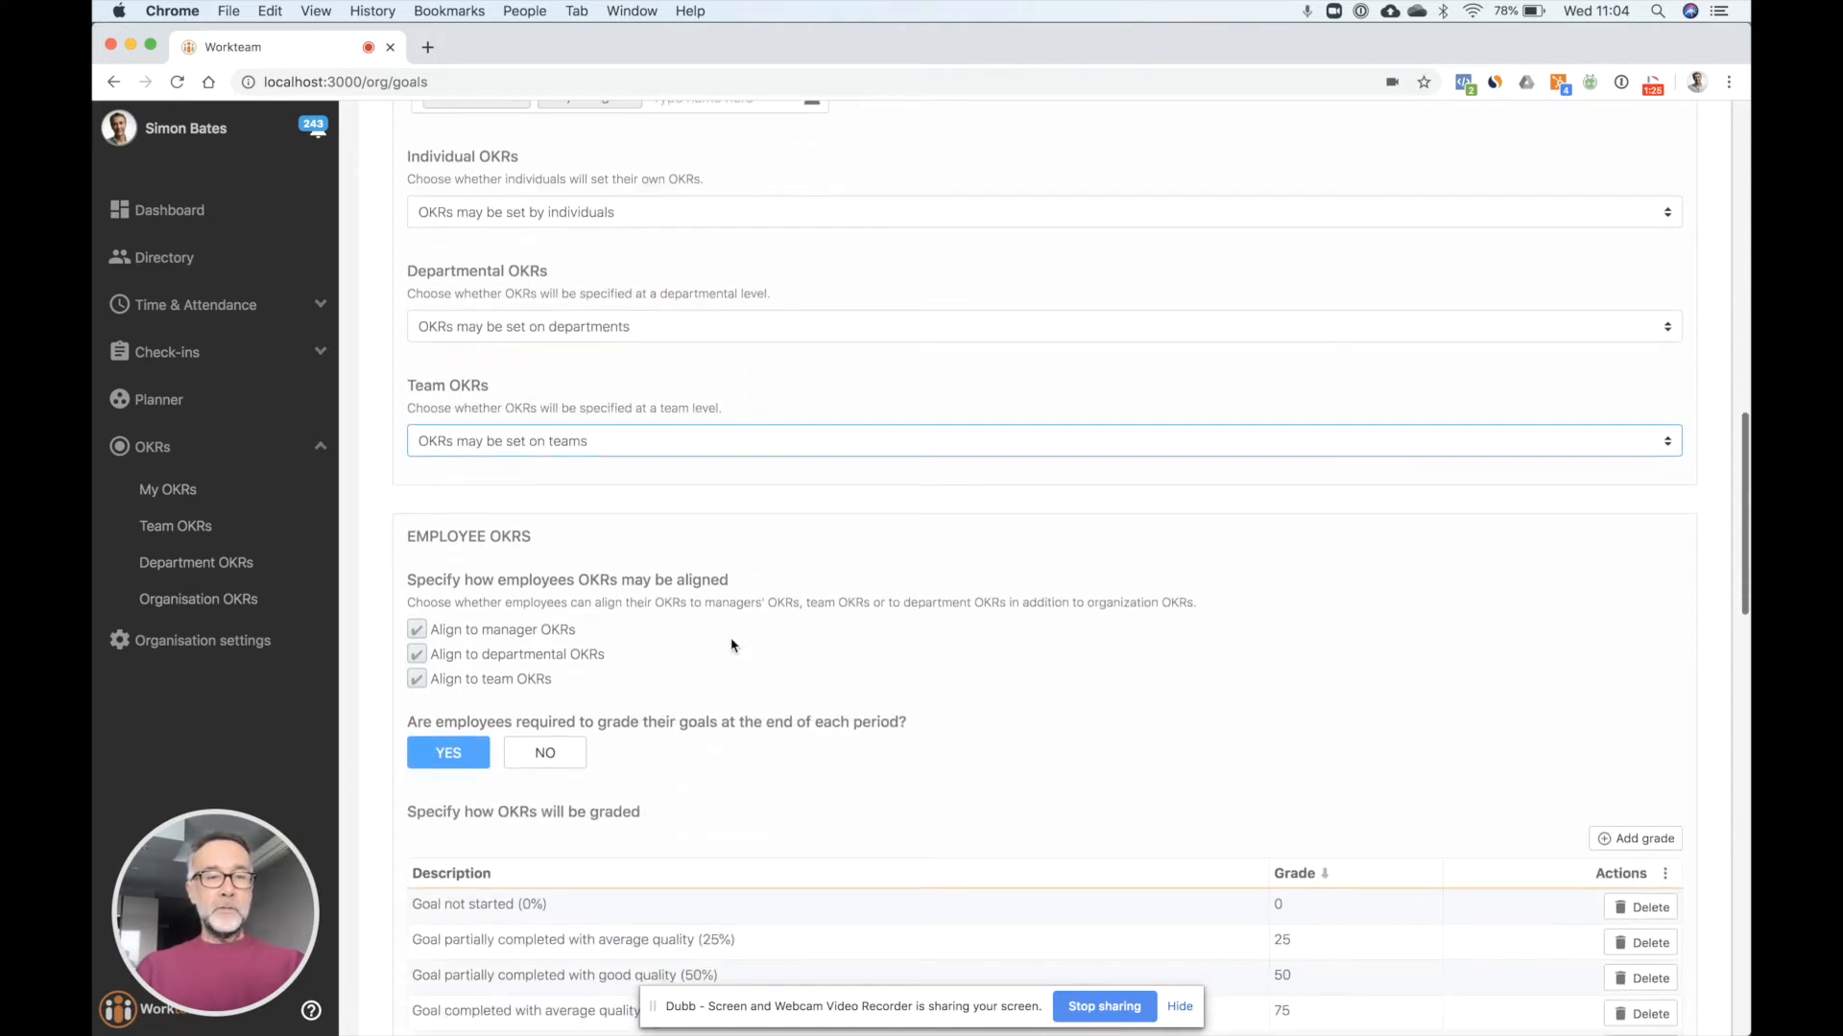
scroll(731, 645, "down", 2)
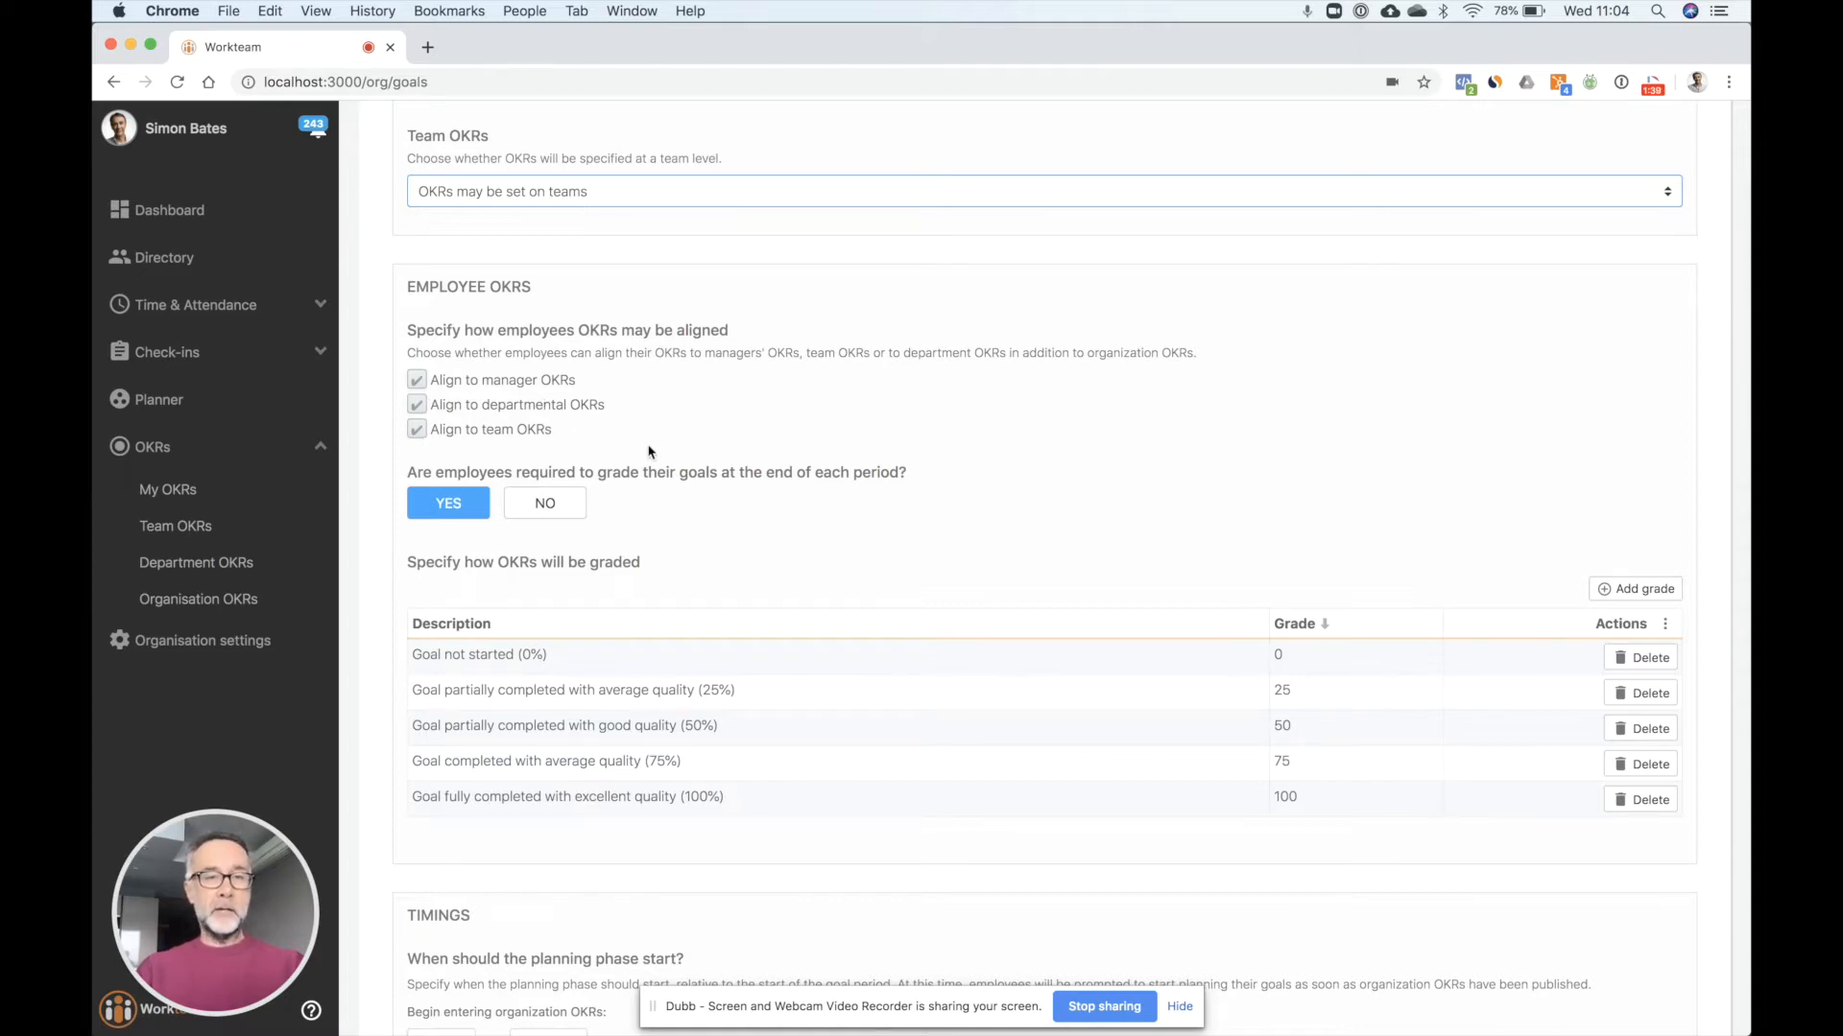
scroll(649, 451, "down", 5)
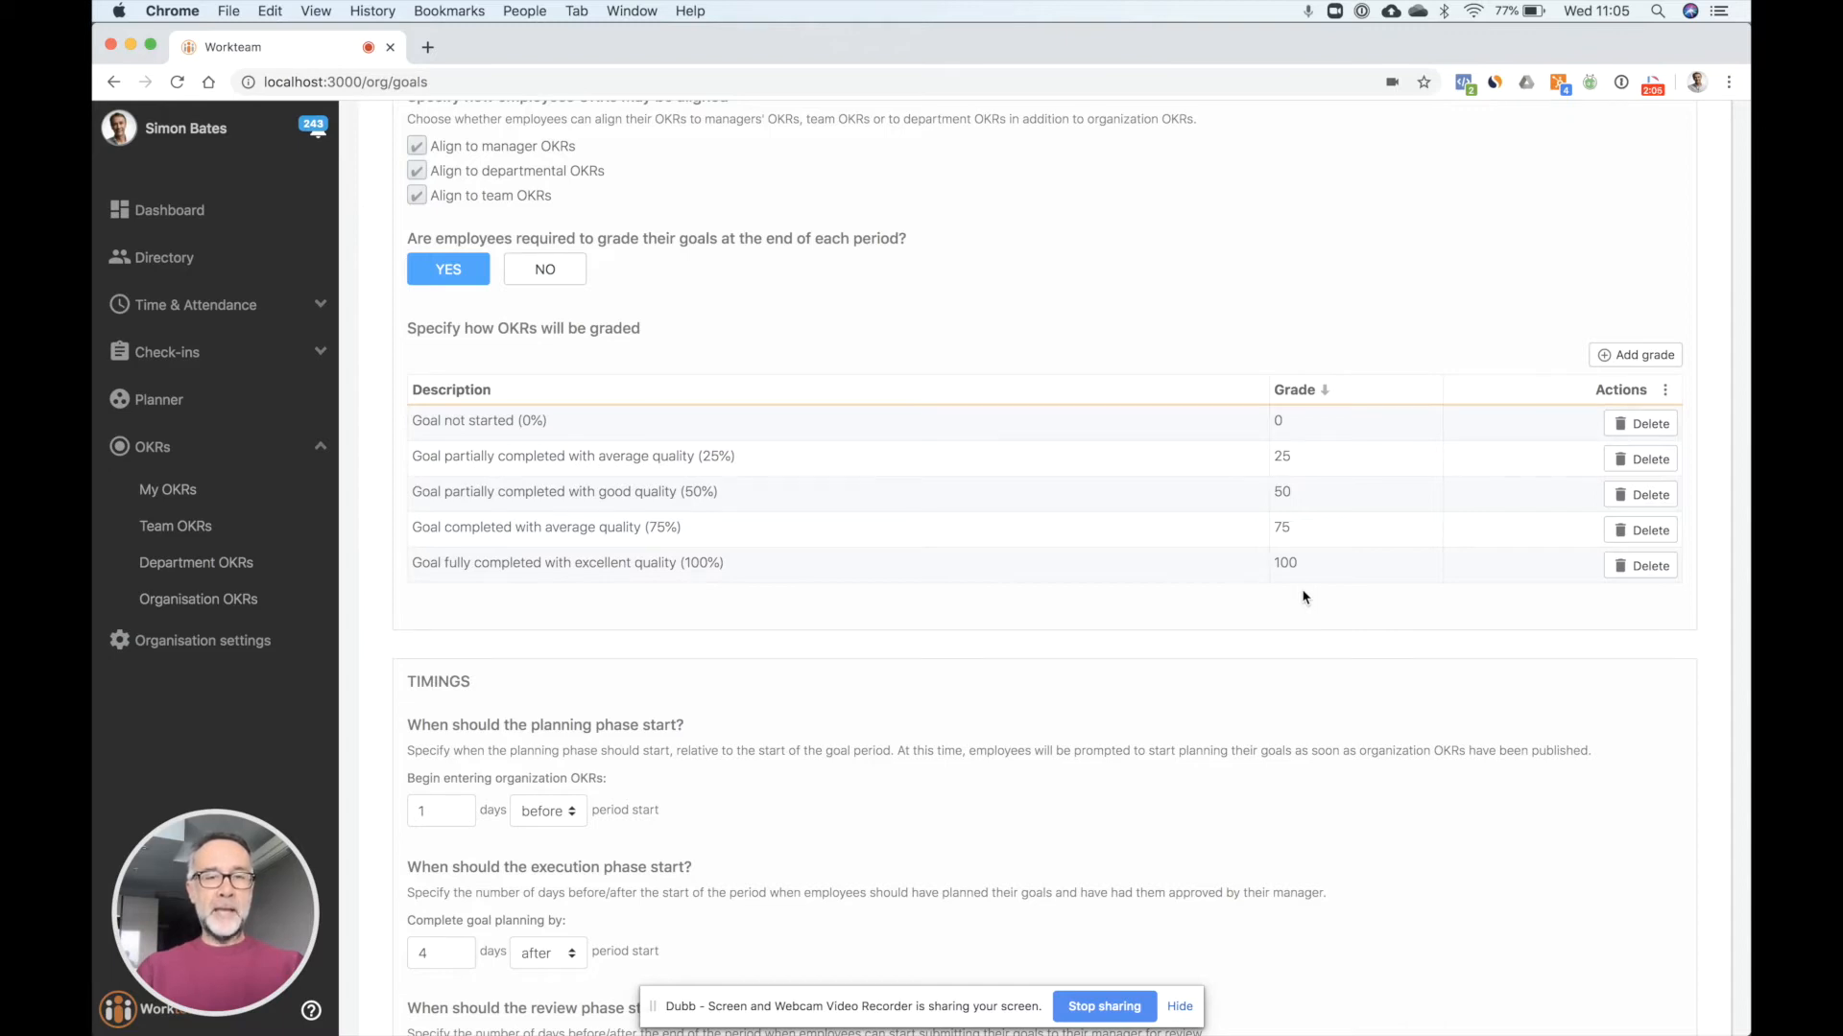
scroll(1304, 597, "down", 5)
scroll(1303, 596, "down", 15)
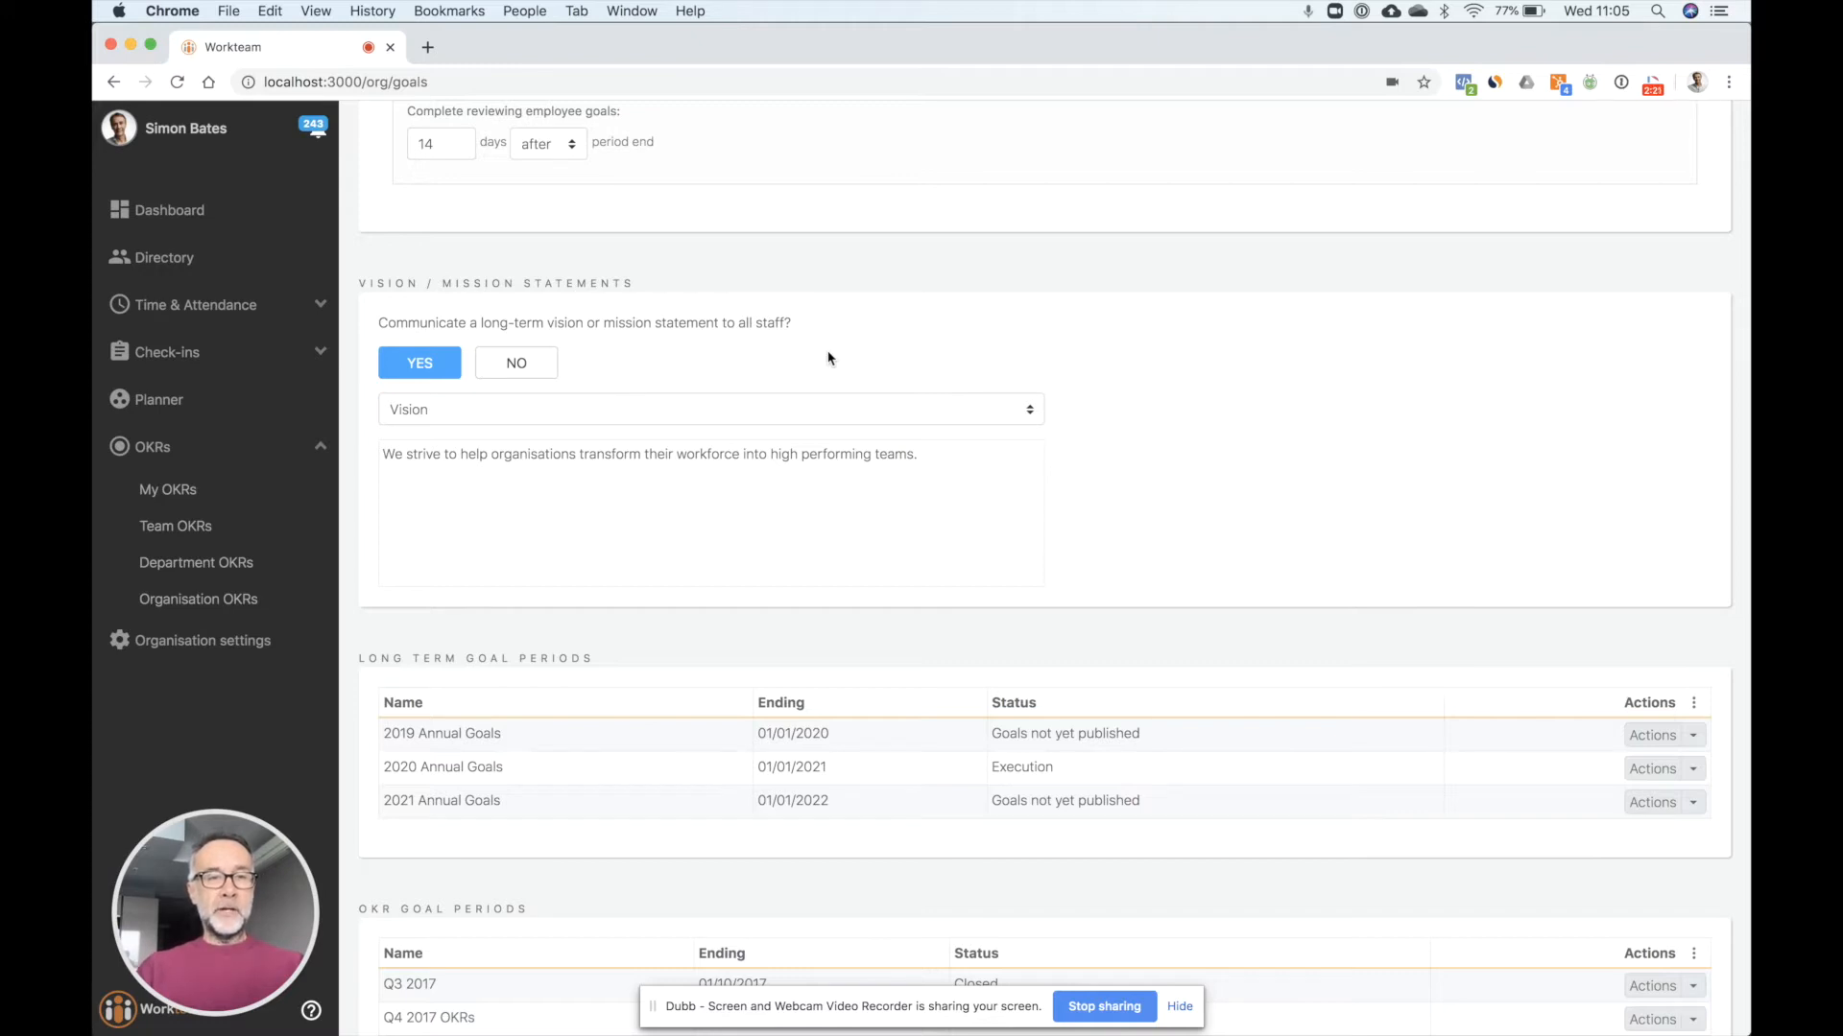
Step: View the organisation's OKRs page and examine its vision, long-term goals and quarterly OKRs
left_click(174, 602)
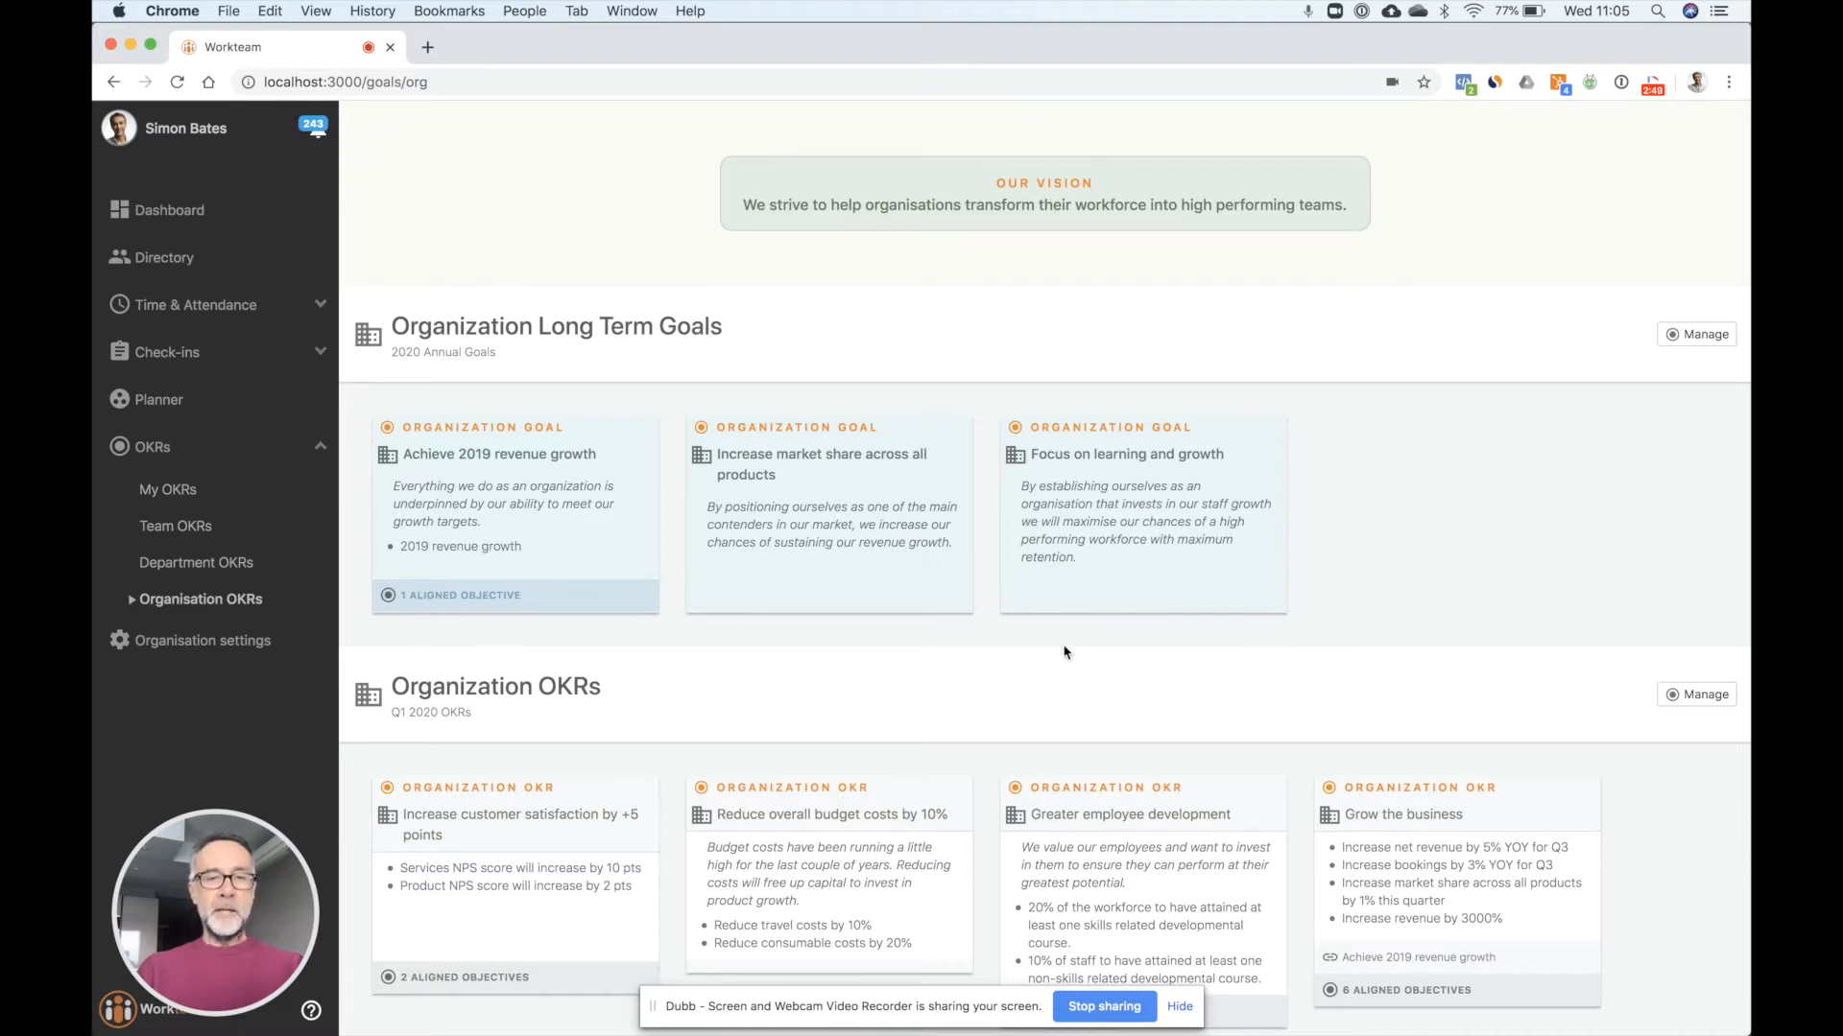
scroll(1055, 651, "down", 1)
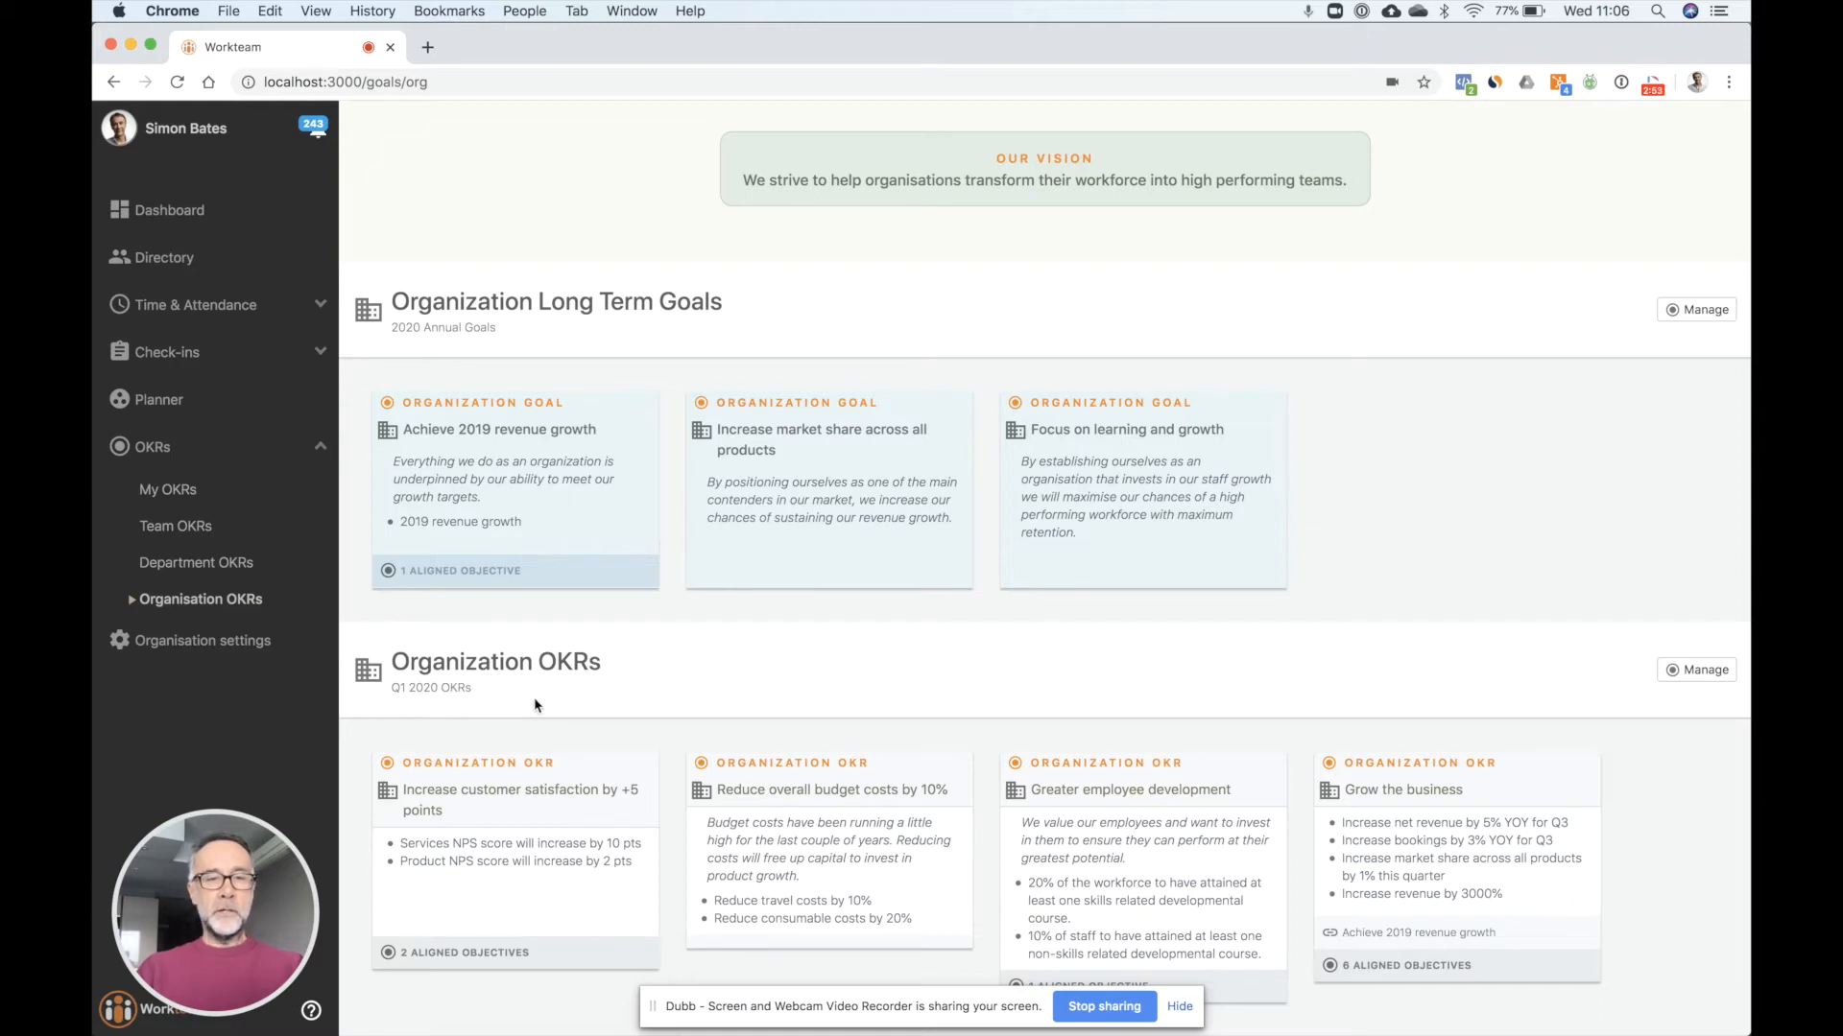
scroll(535, 706, "up", 1)
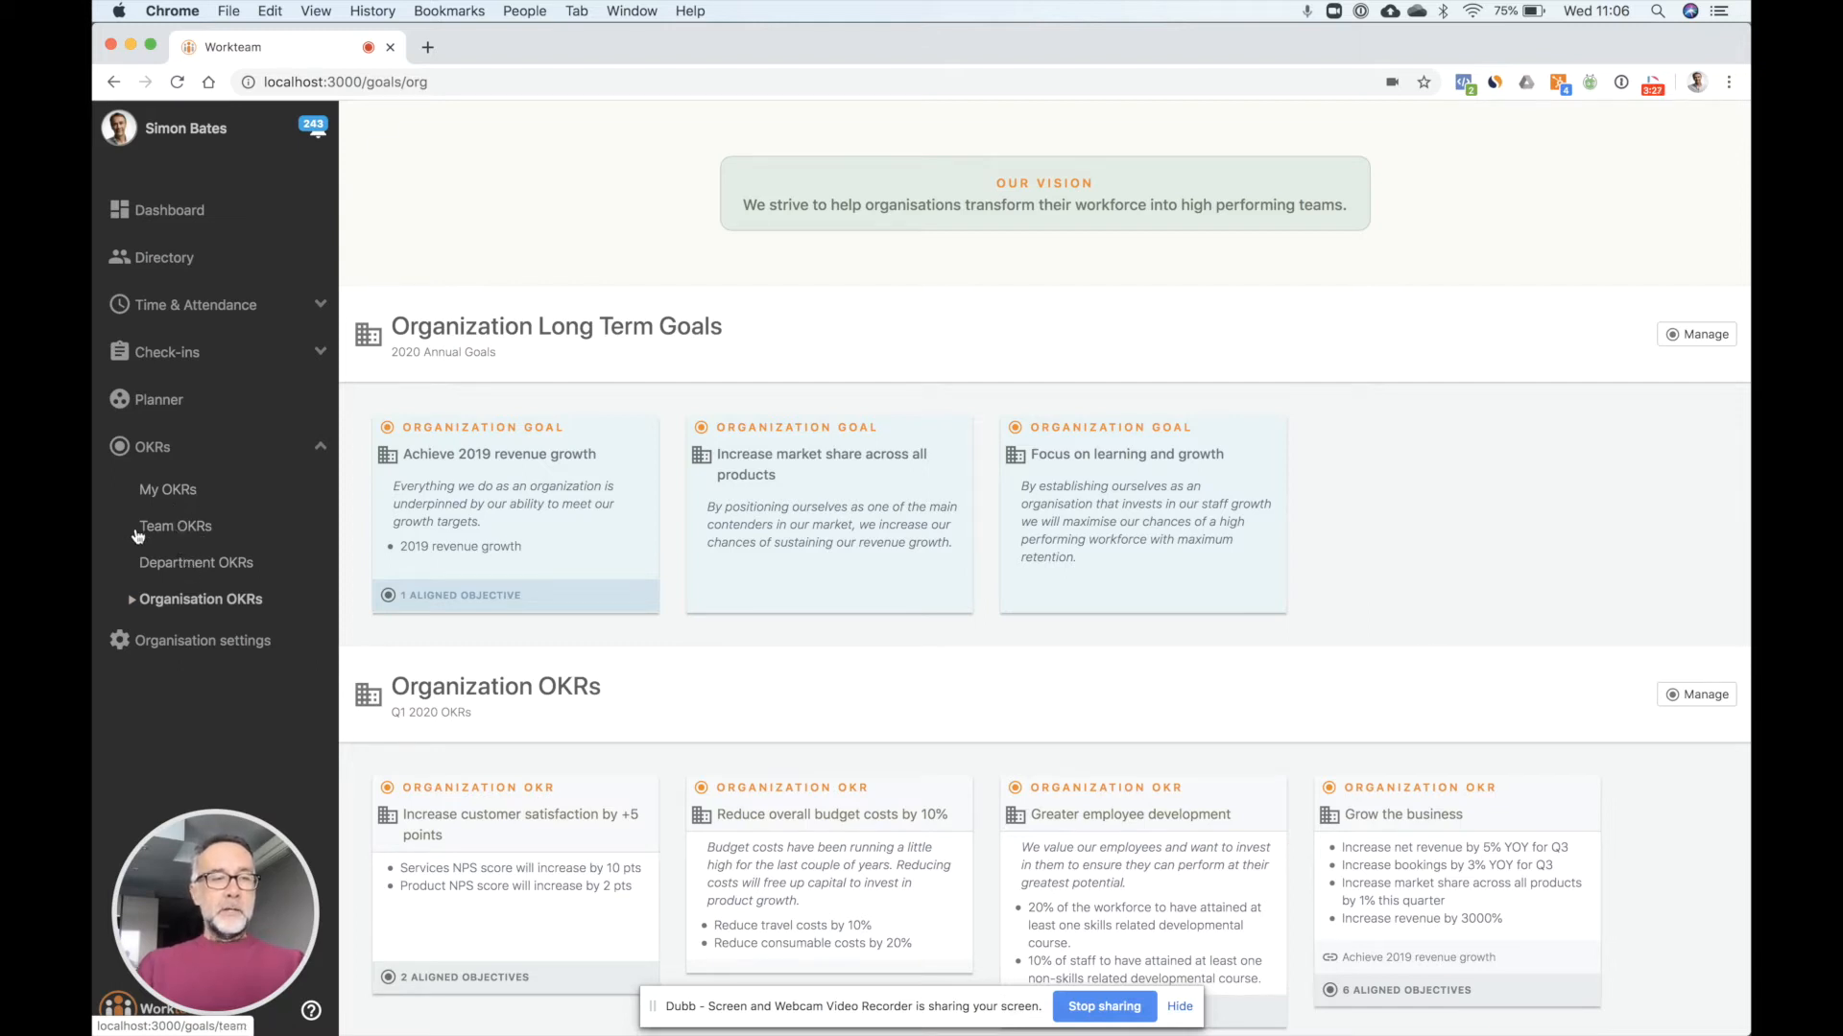
Step: View the department OKRs for Sales and check which other departments can be chosen
left_click(178, 570)
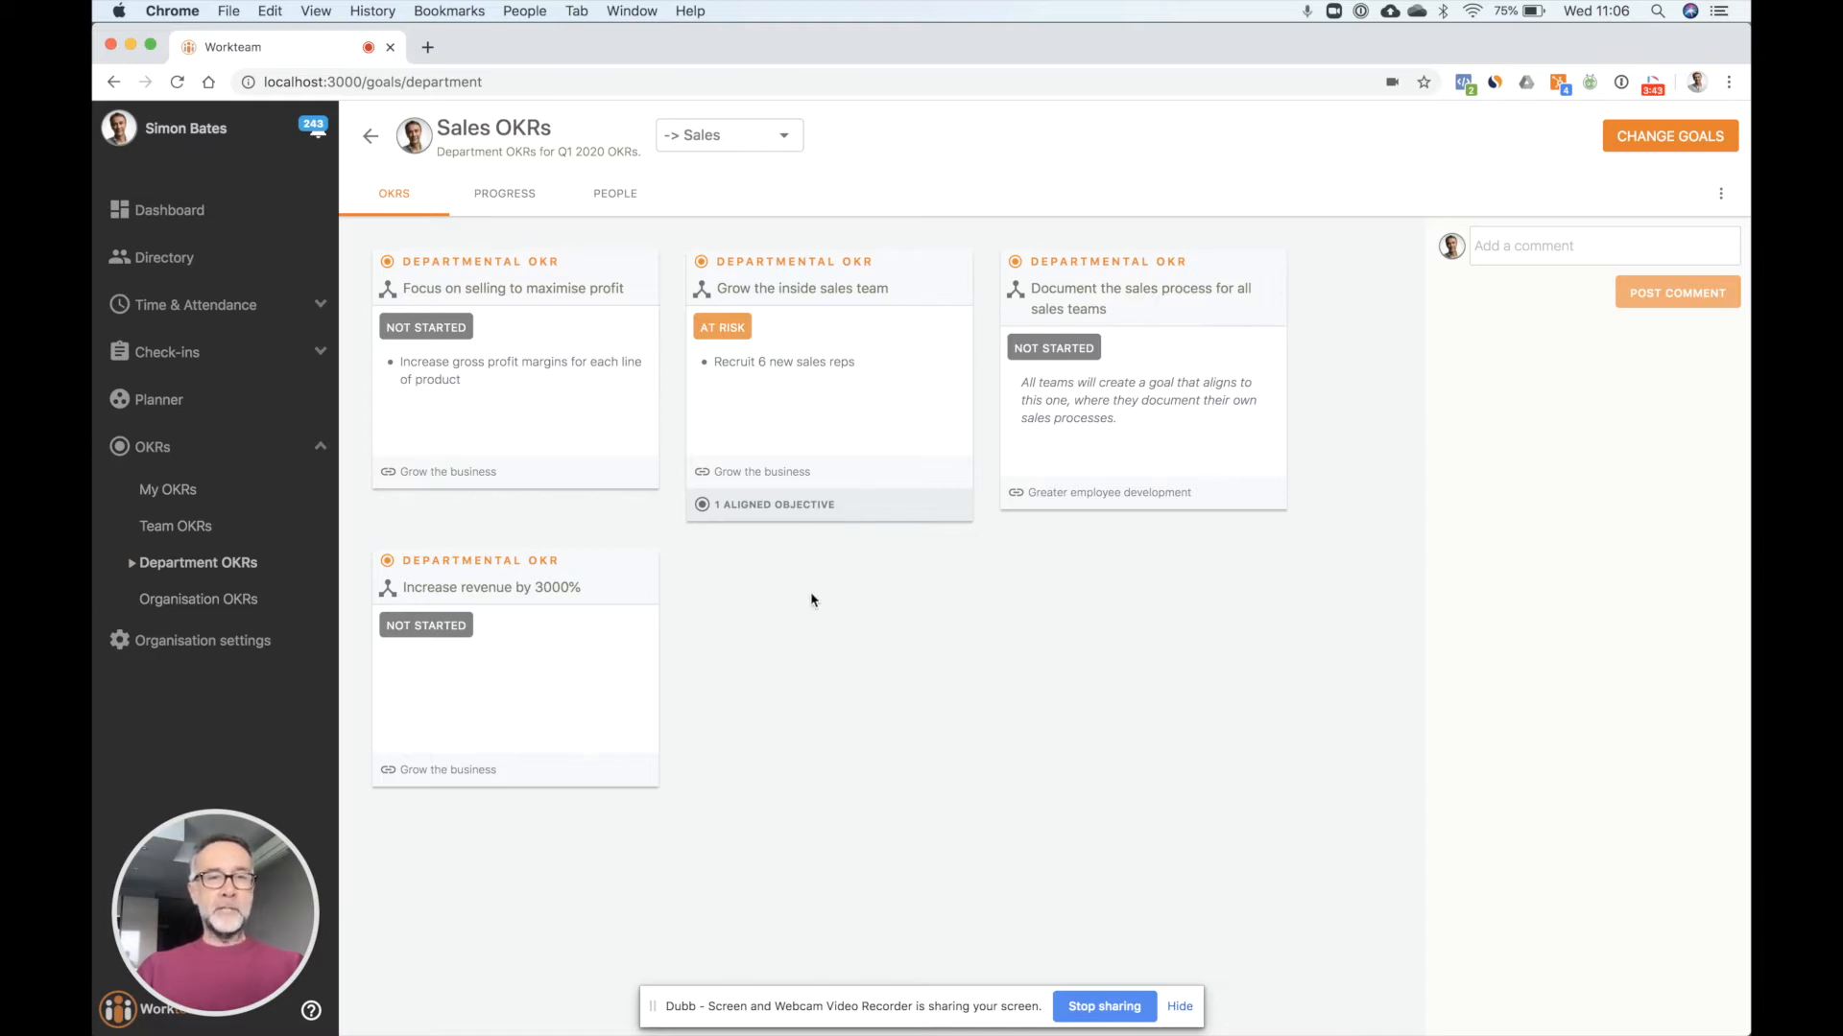
left_click(785, 139)
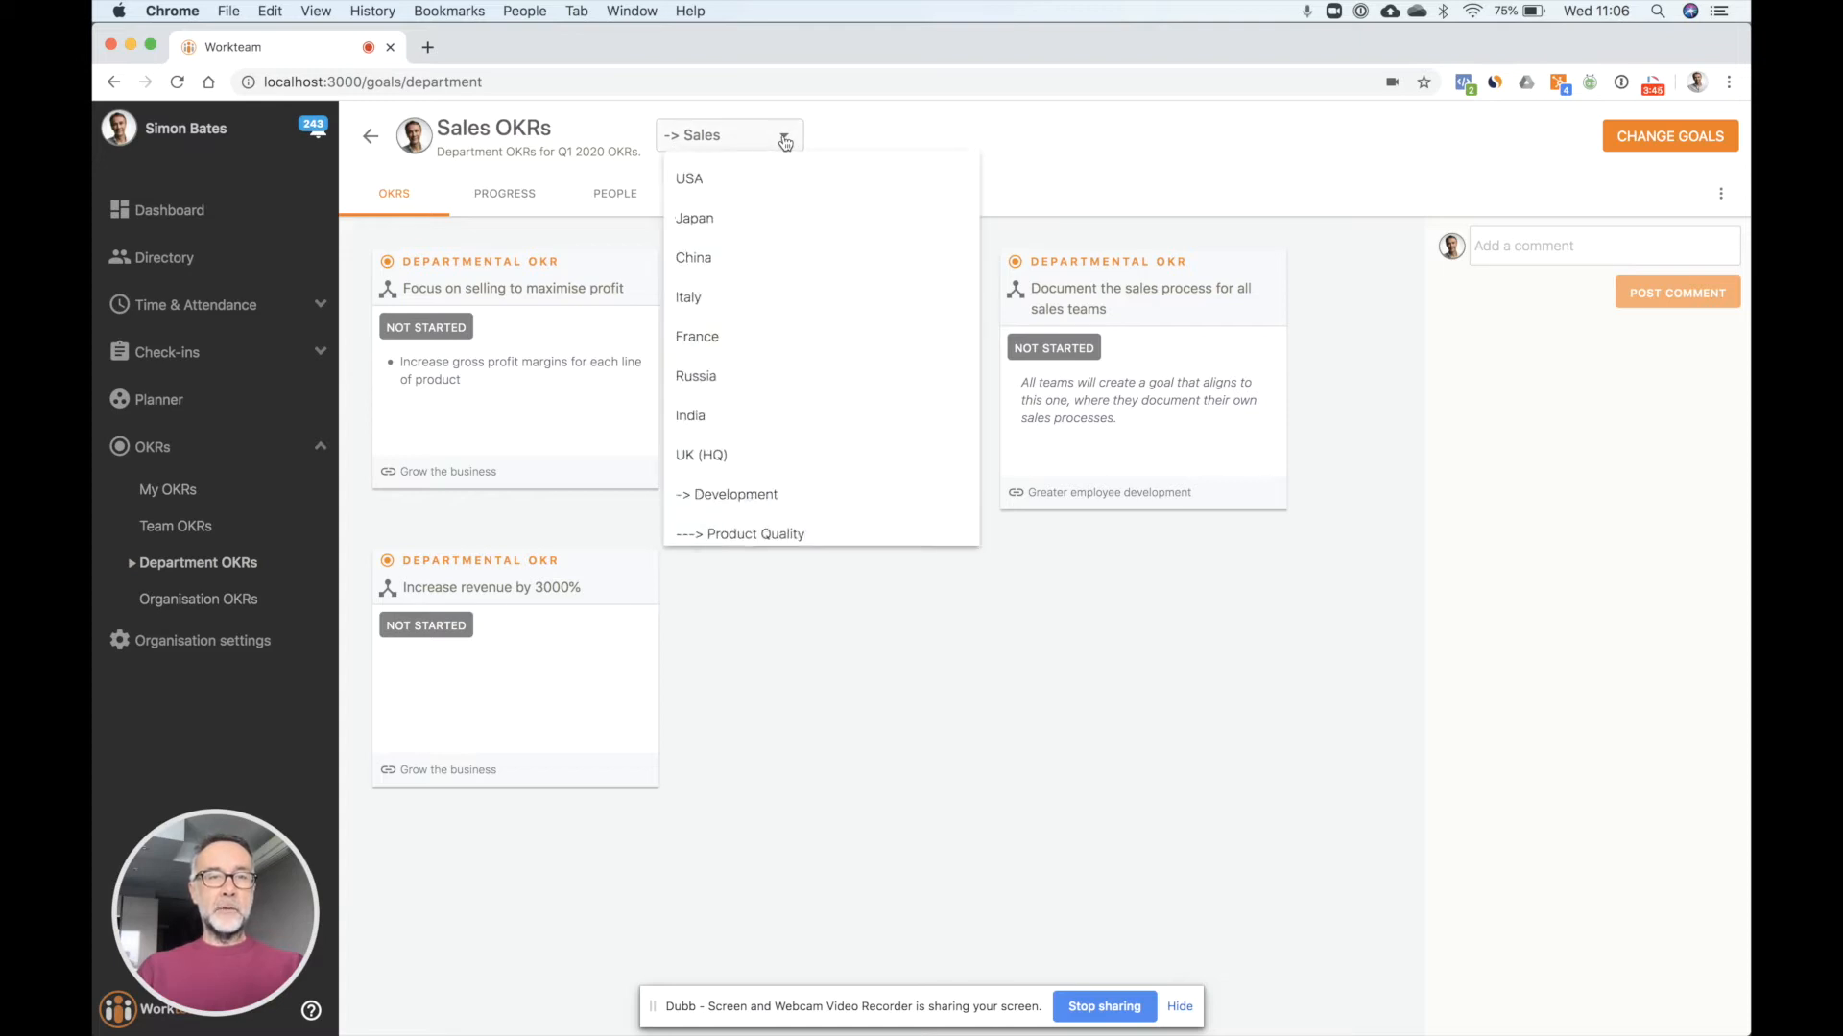
left_click(785, 140)
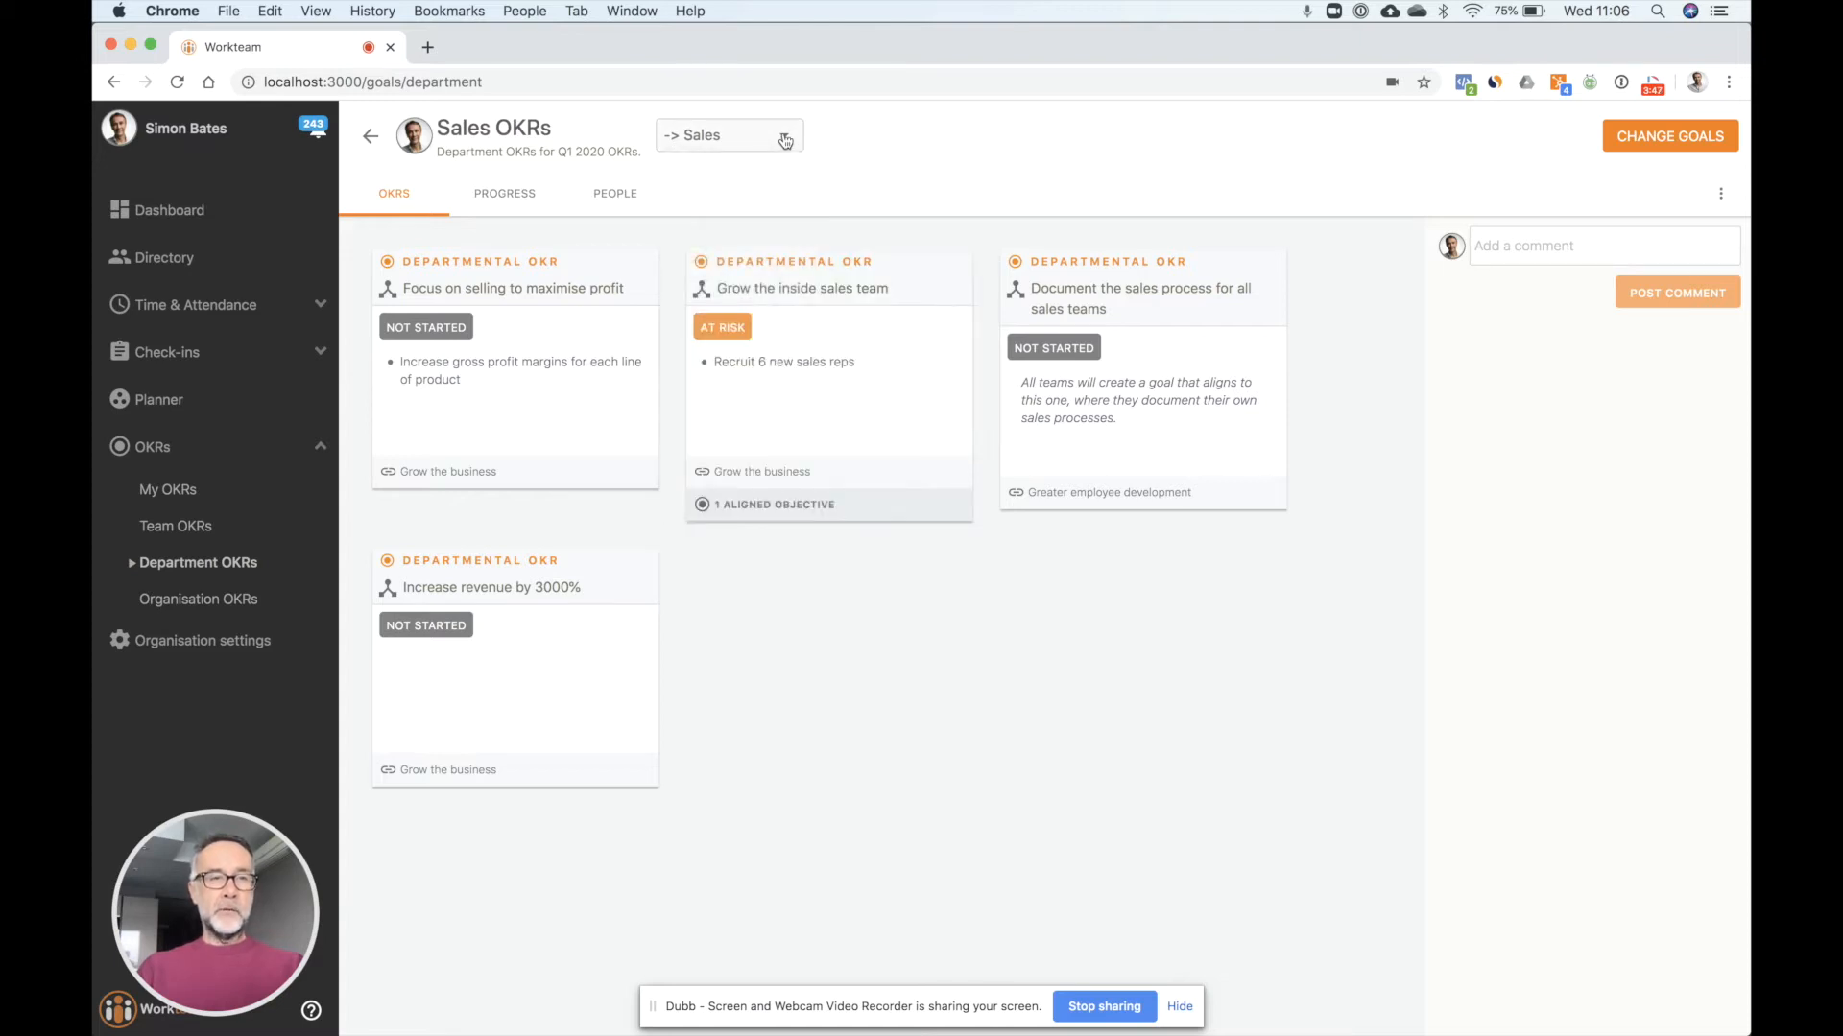
left_click(181, 261)
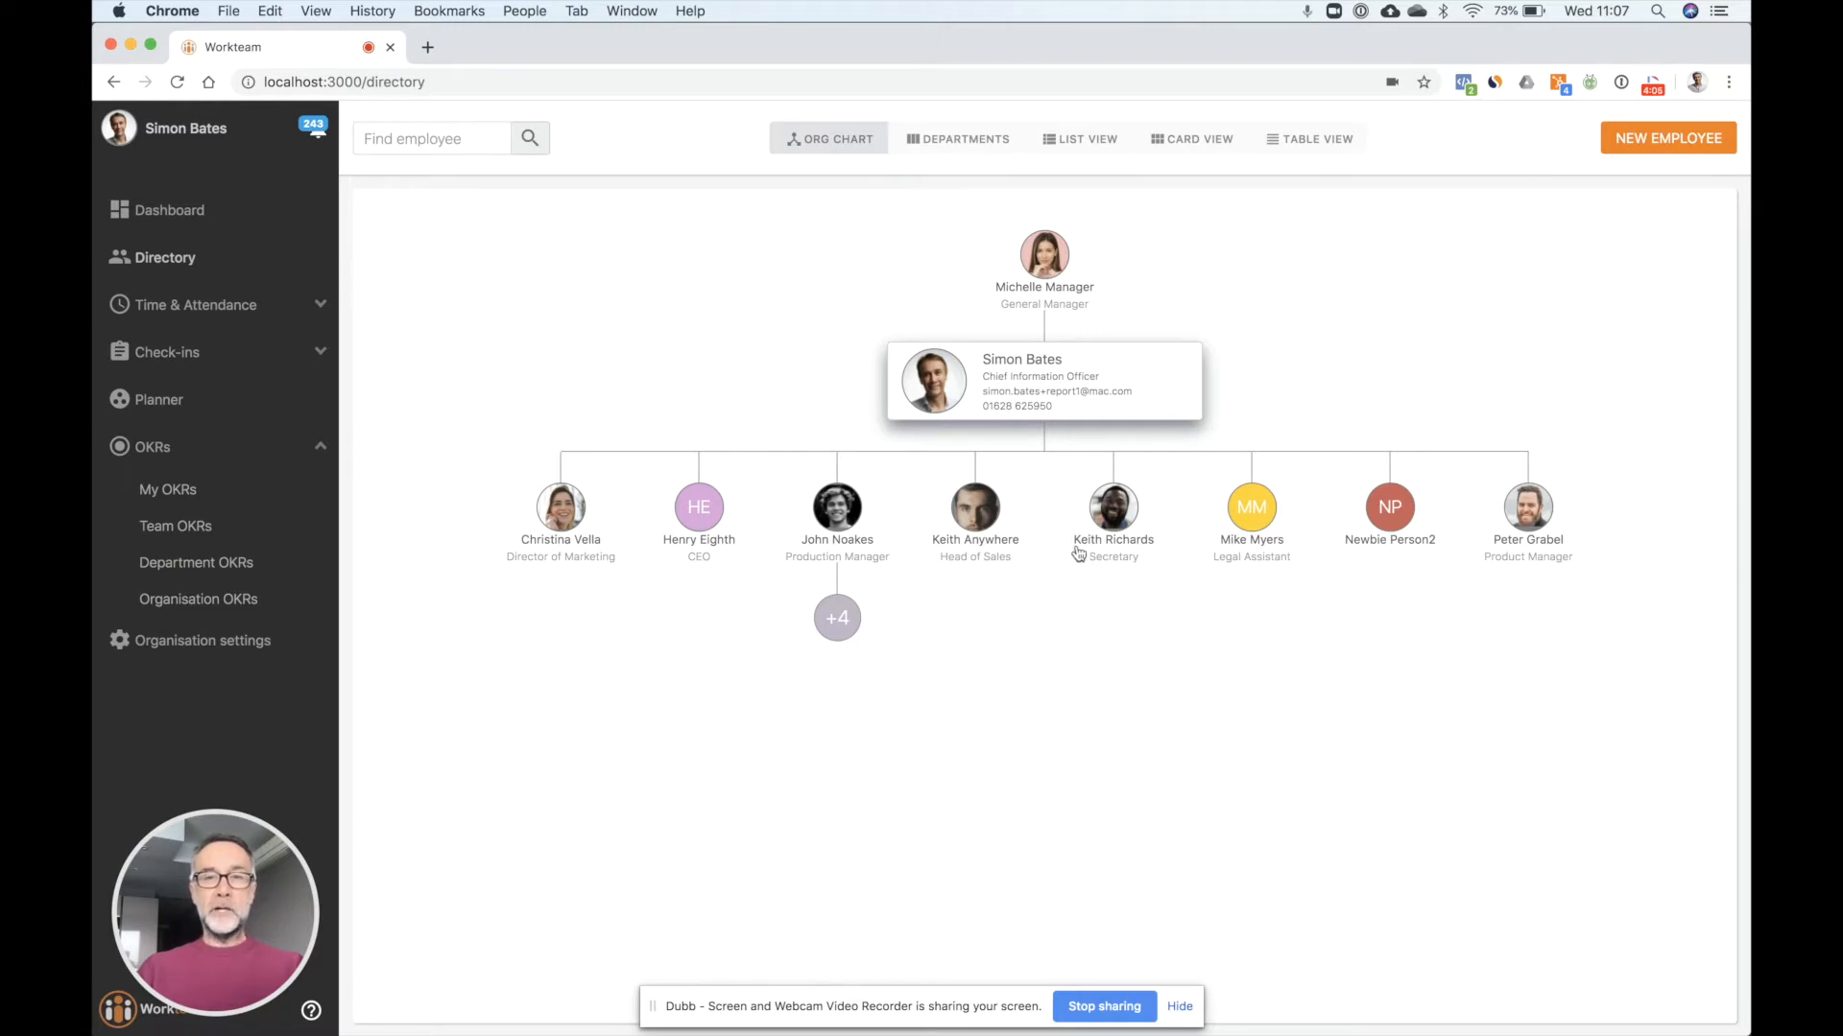
left_click(981, 517)
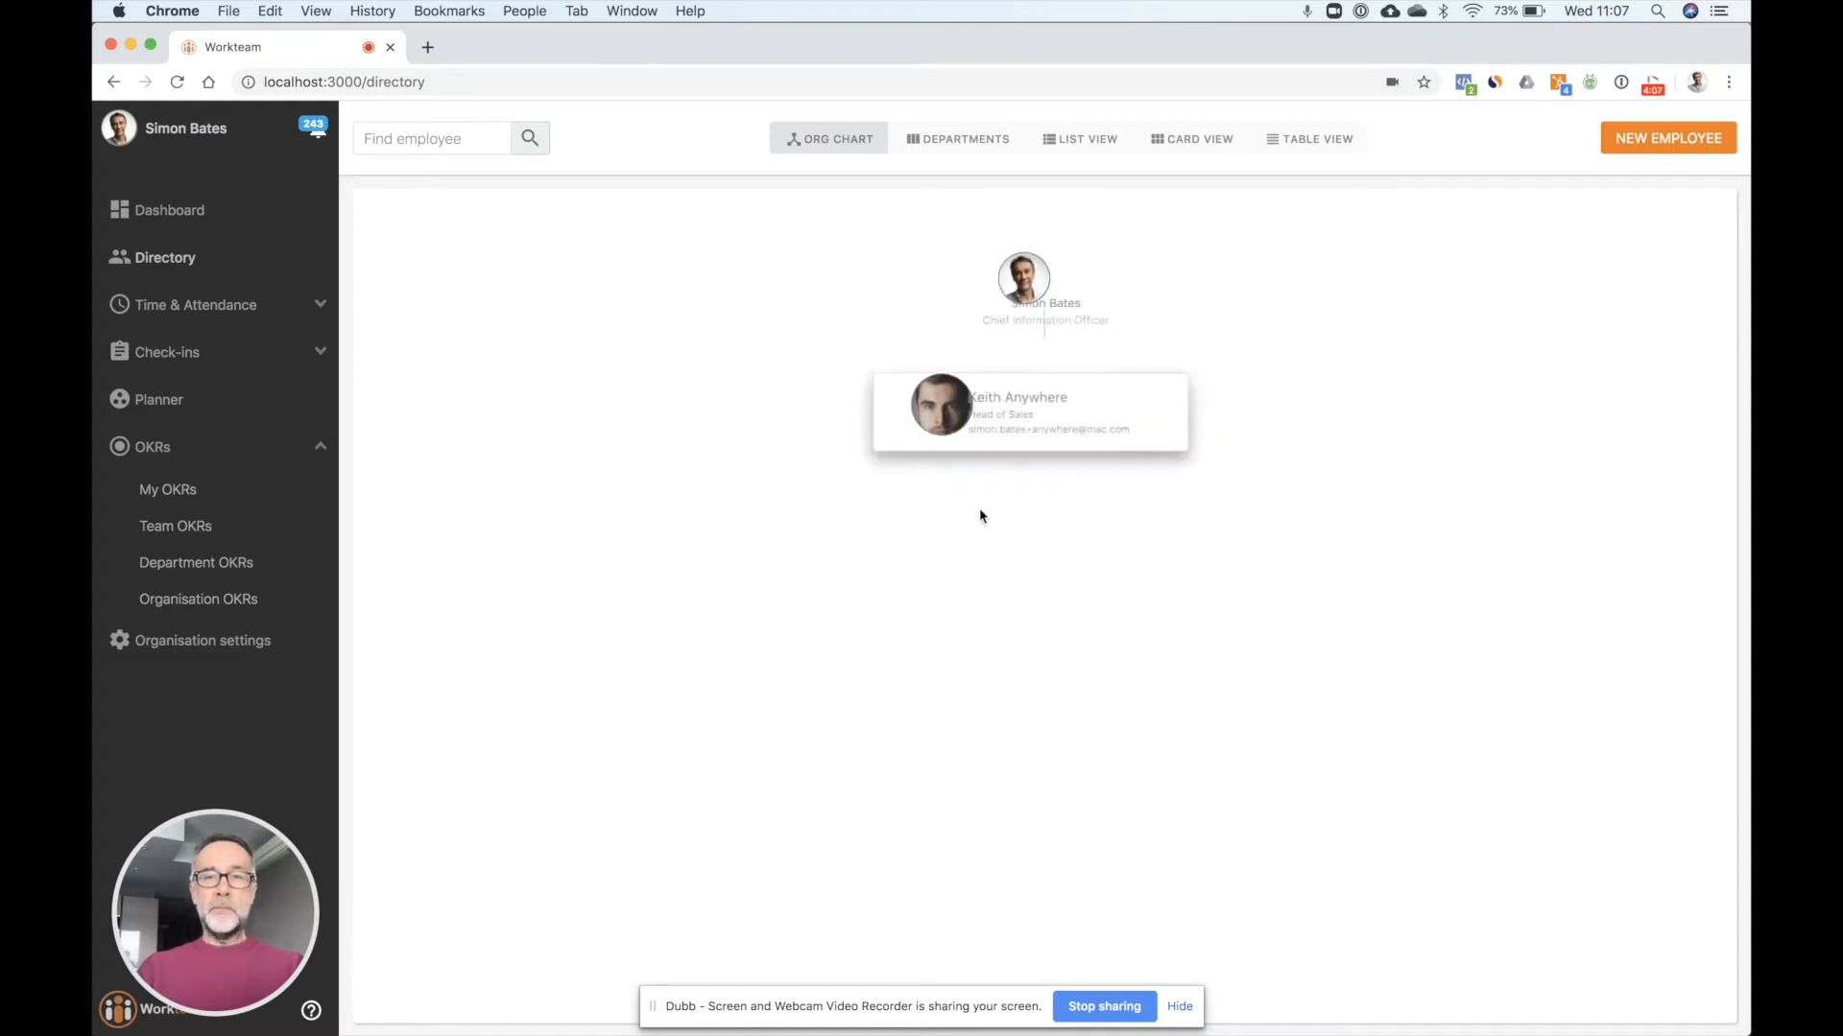
left_click(1091, 394)
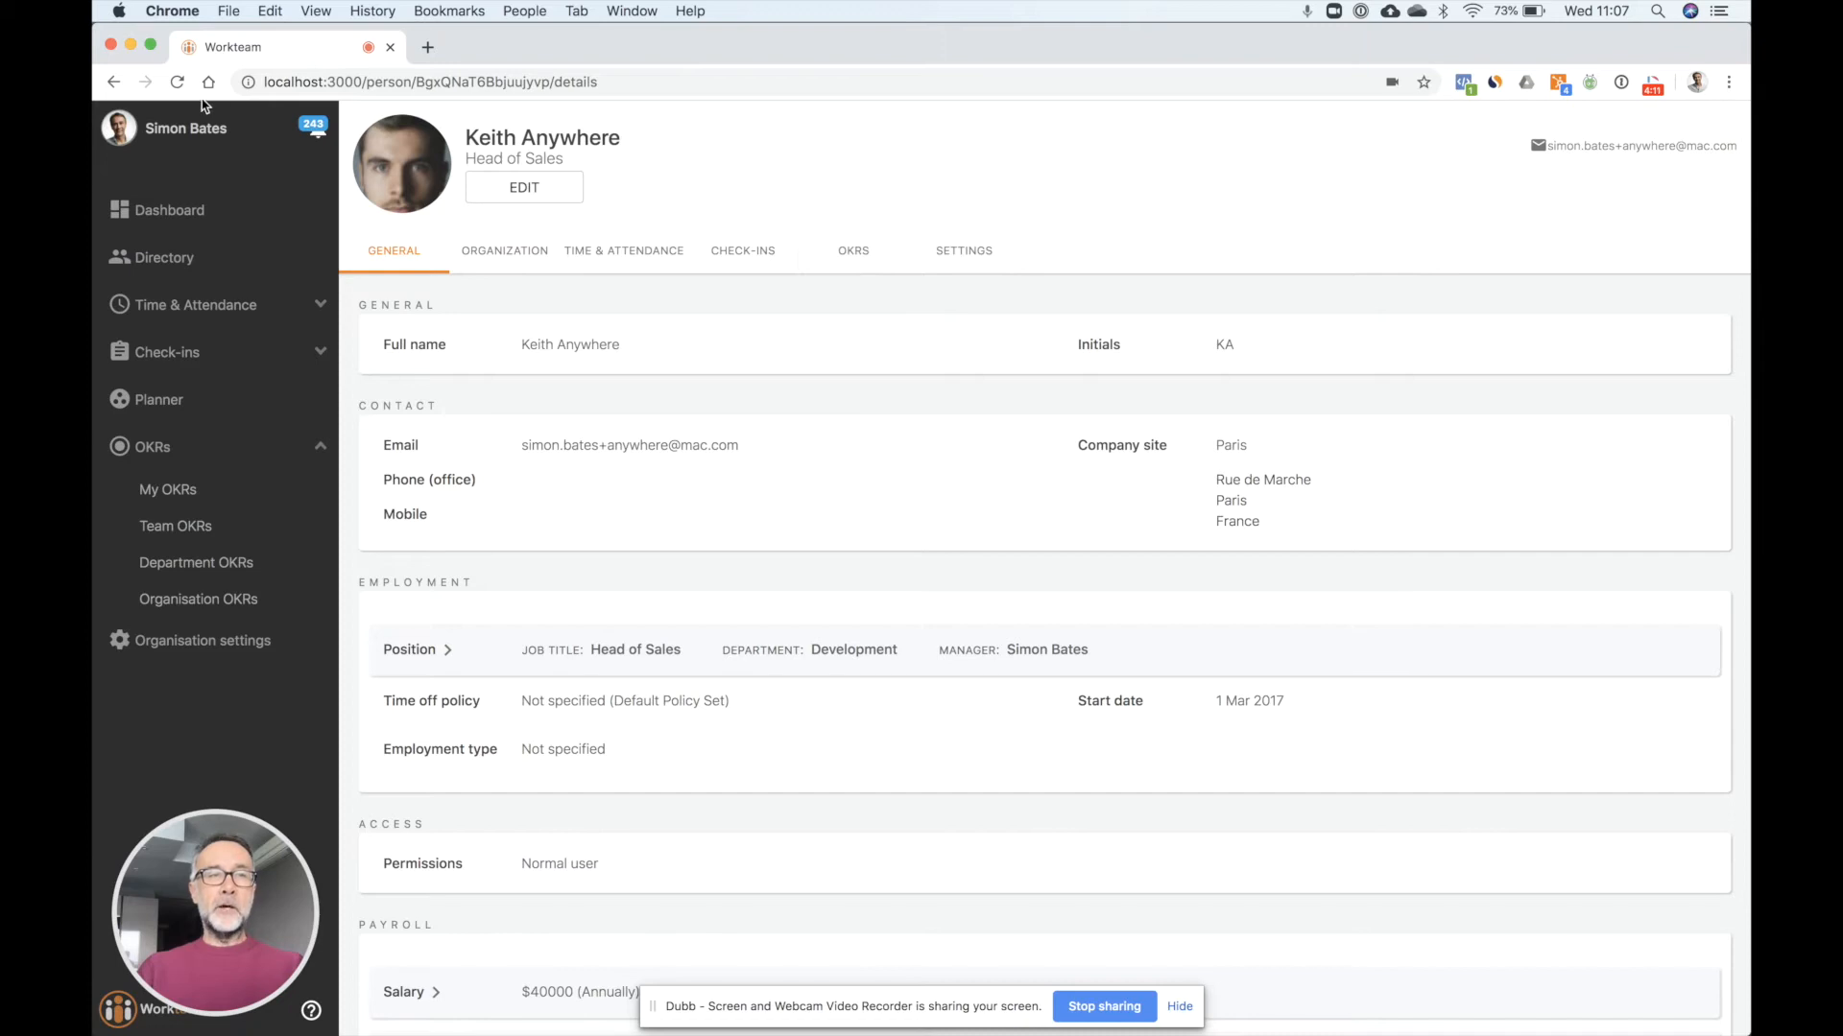
left_click(113, 83)
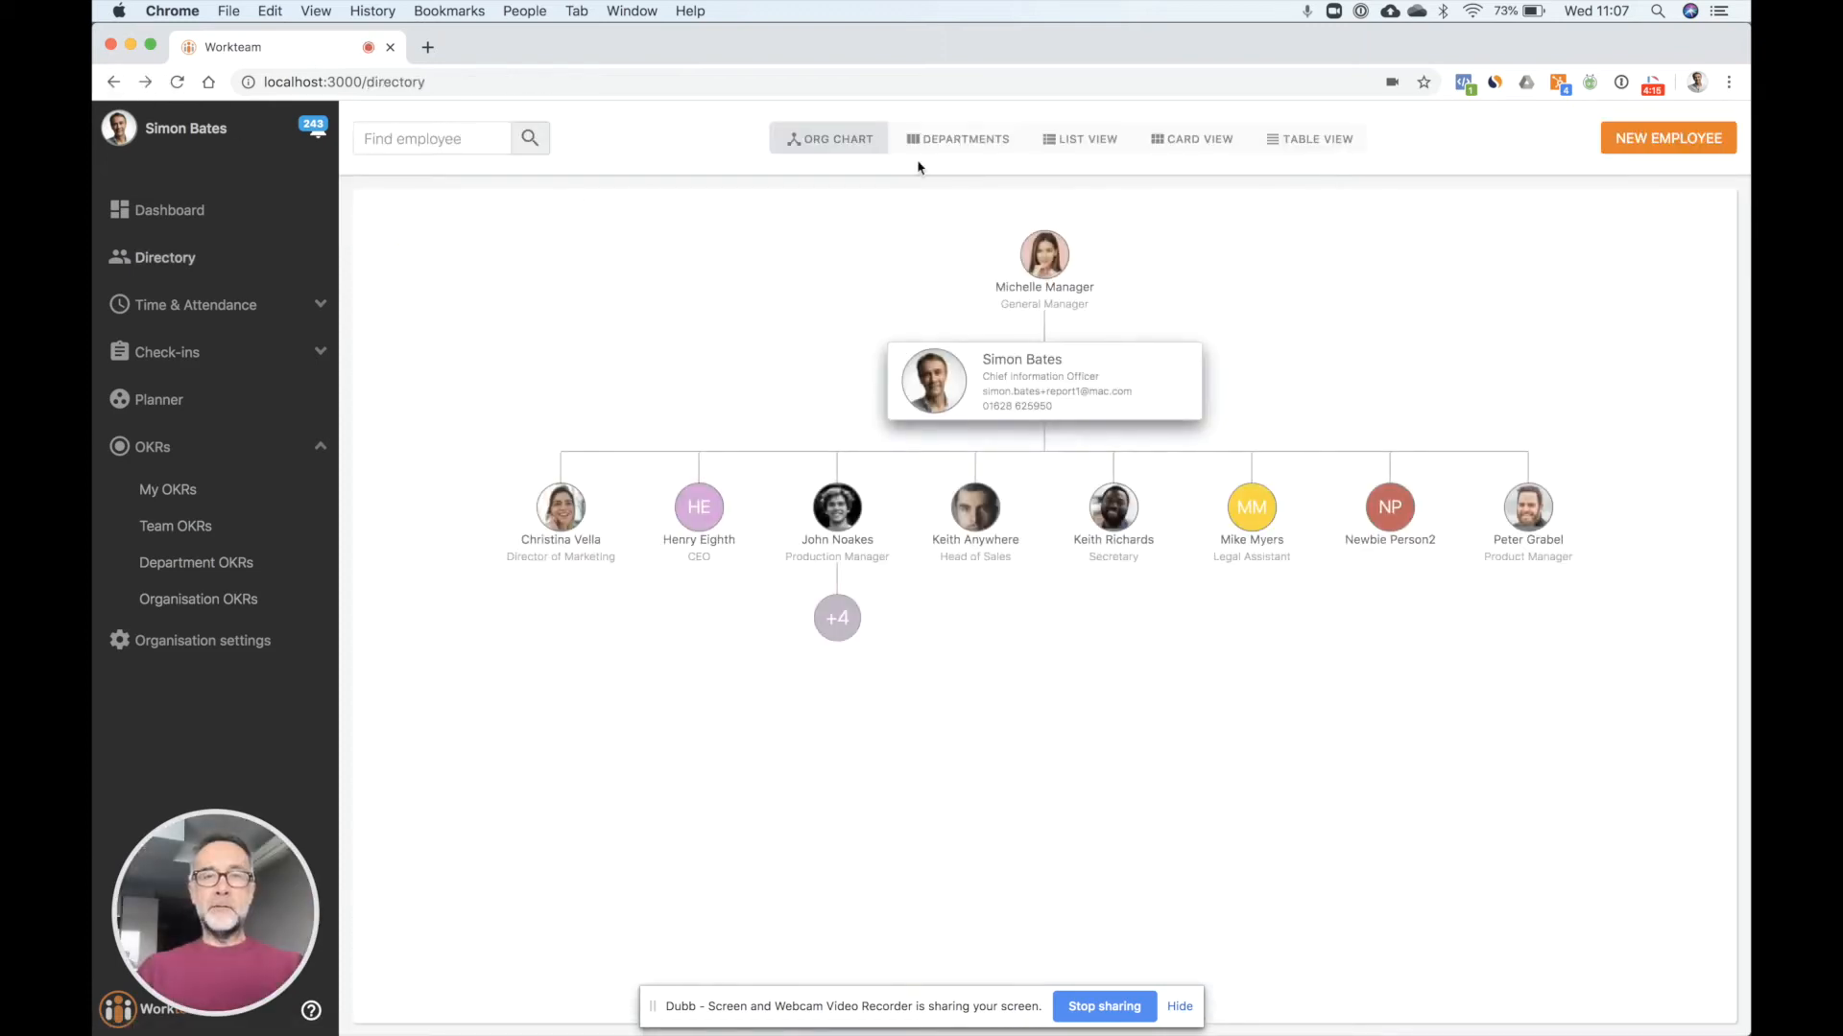
Step: Show the directory by departments and open the Development department under UK (HQ)
left_click(955, 144)
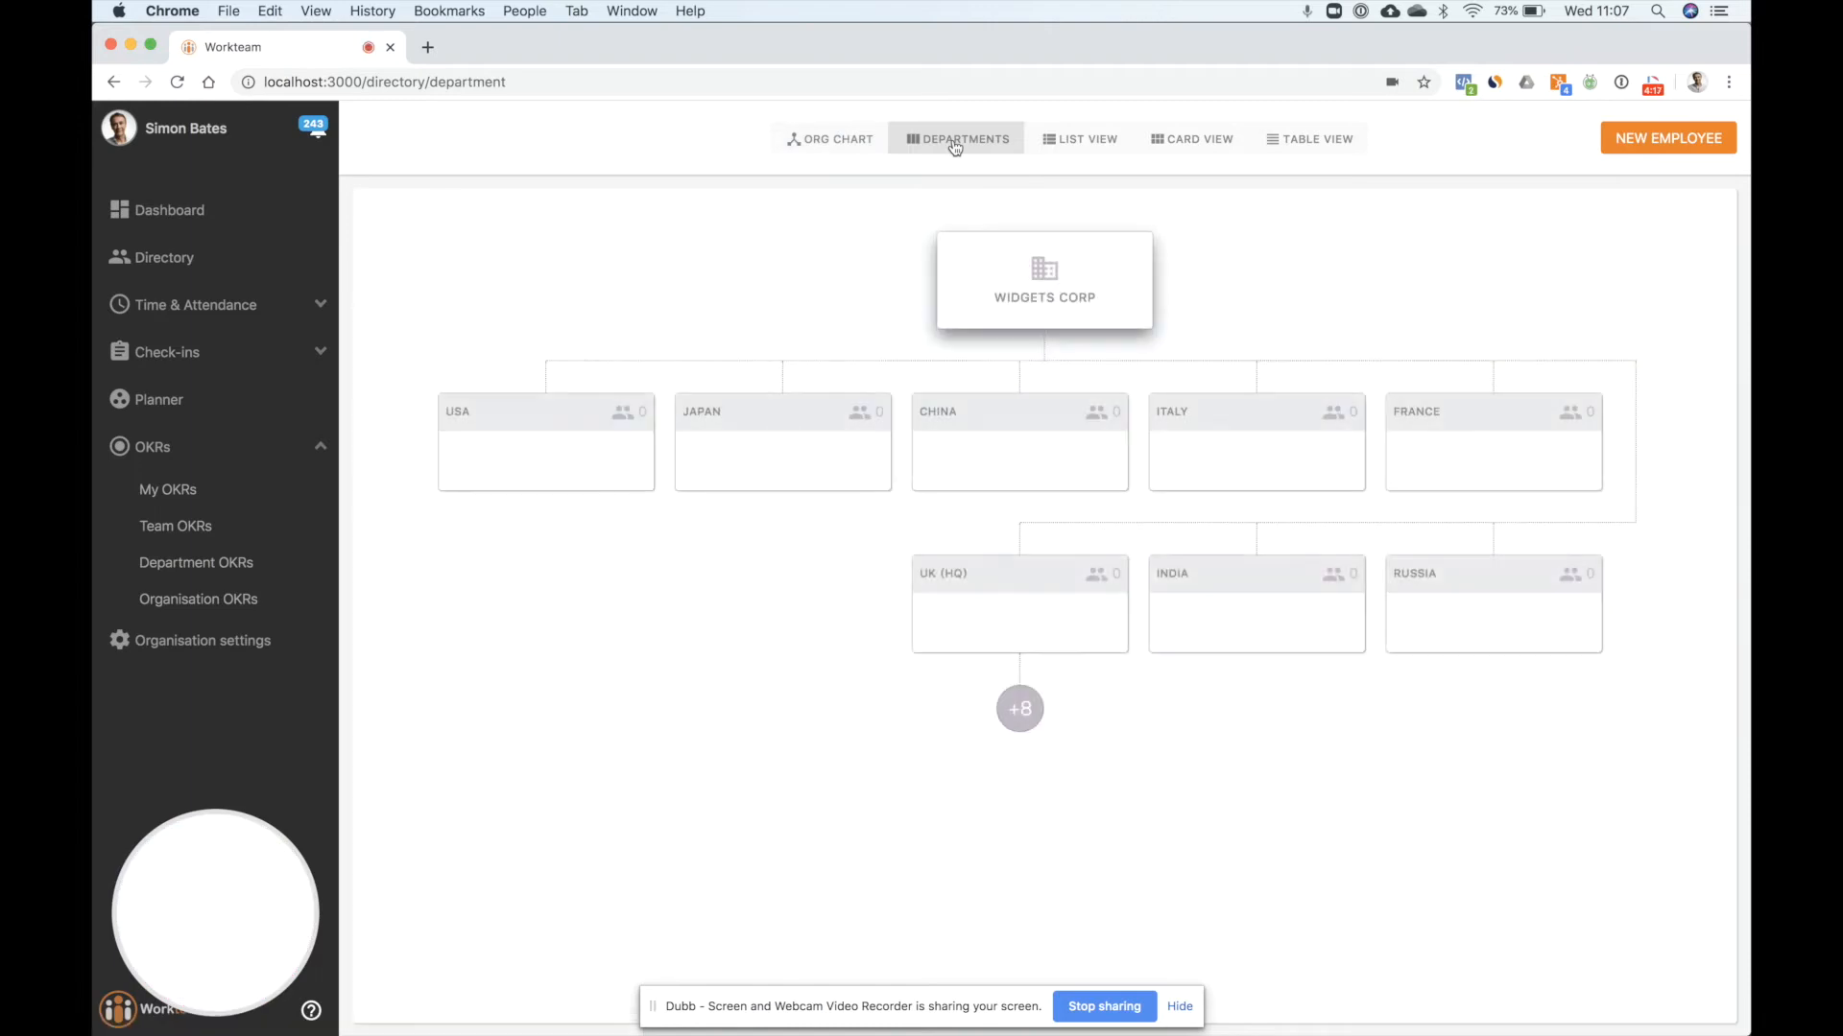
left_click(1054, 589)
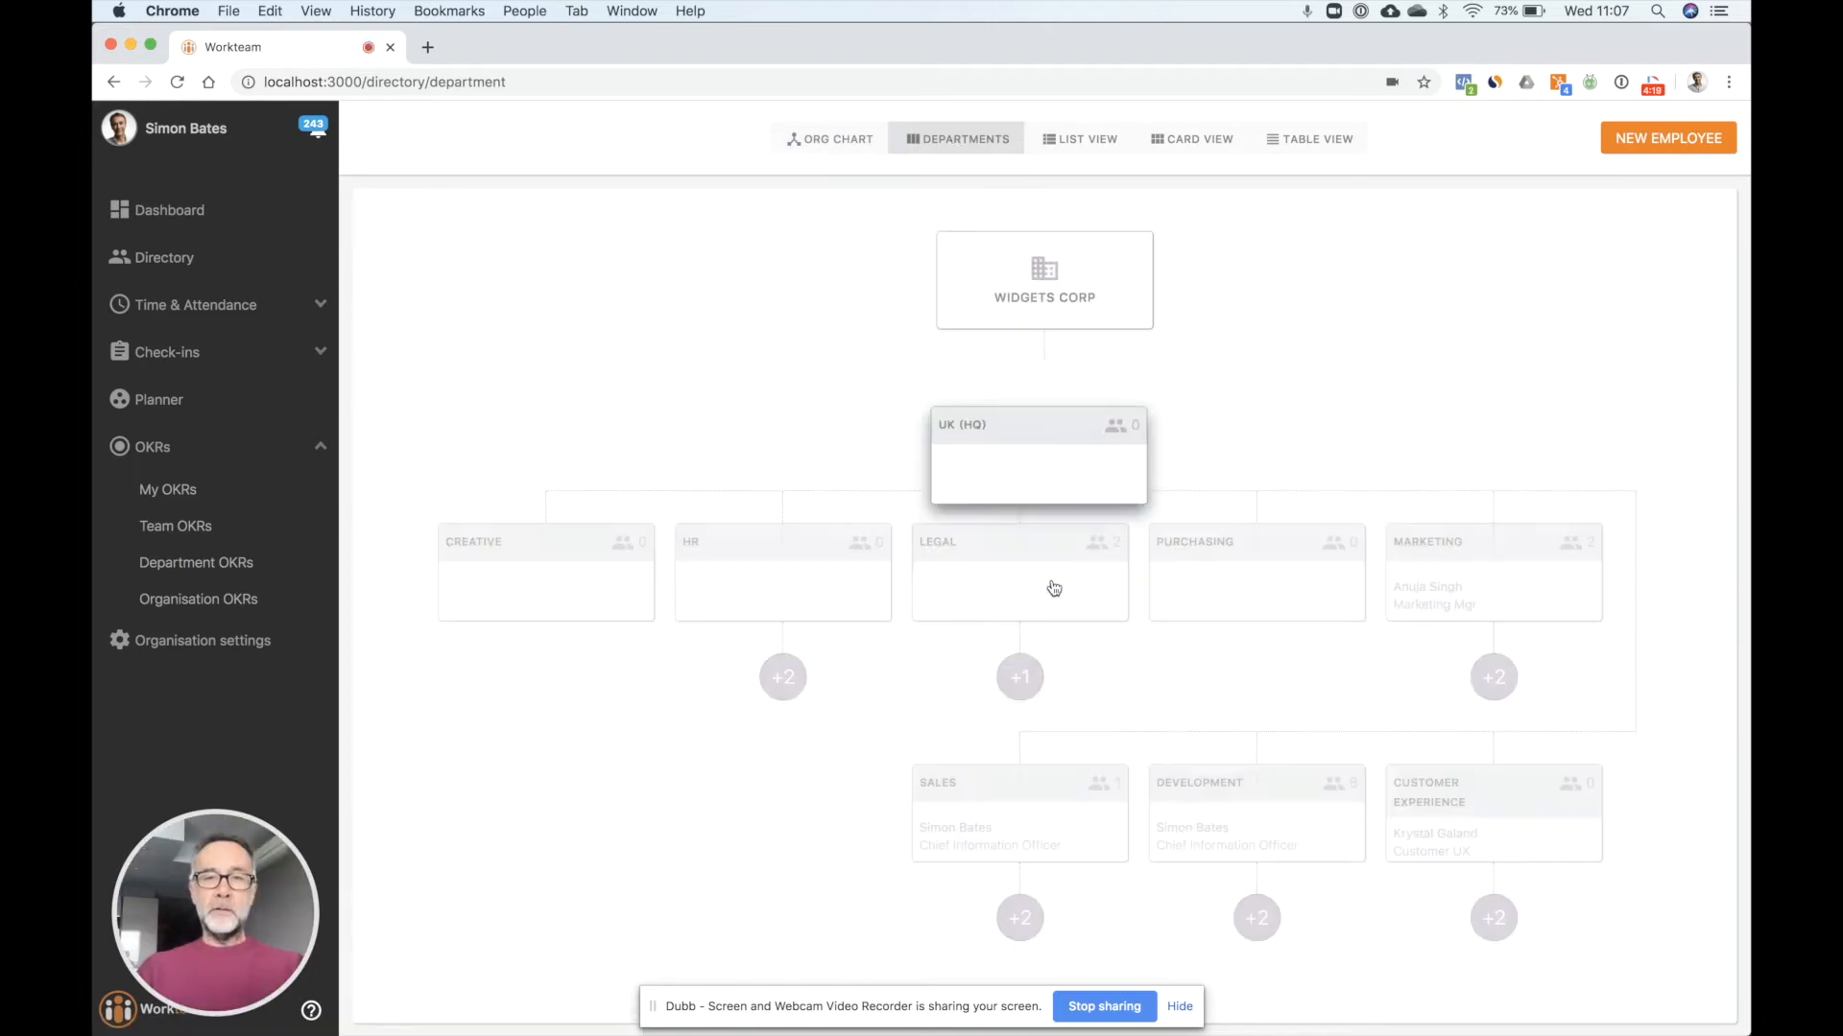
left_click(1290, 809)
left_click(1063, 413)
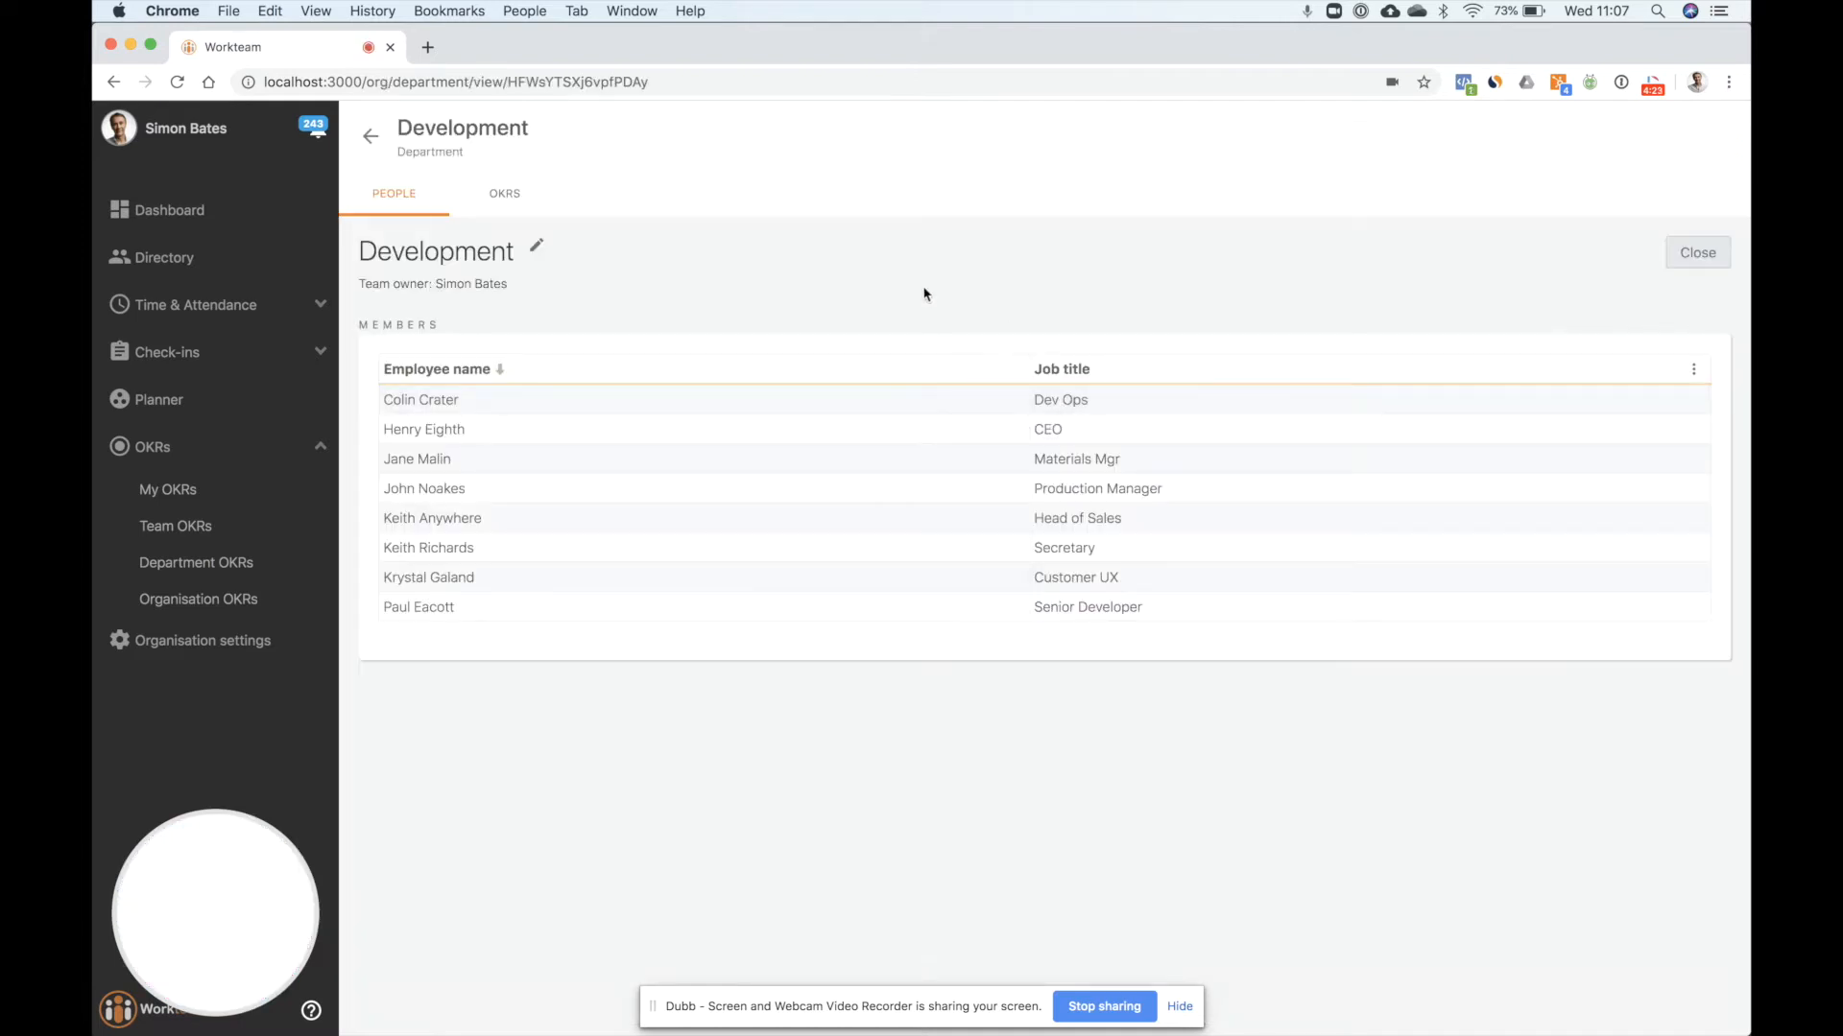
Step: Open the Development department's OKRs for the Q1 2020 goal period
left_click(517, 201)
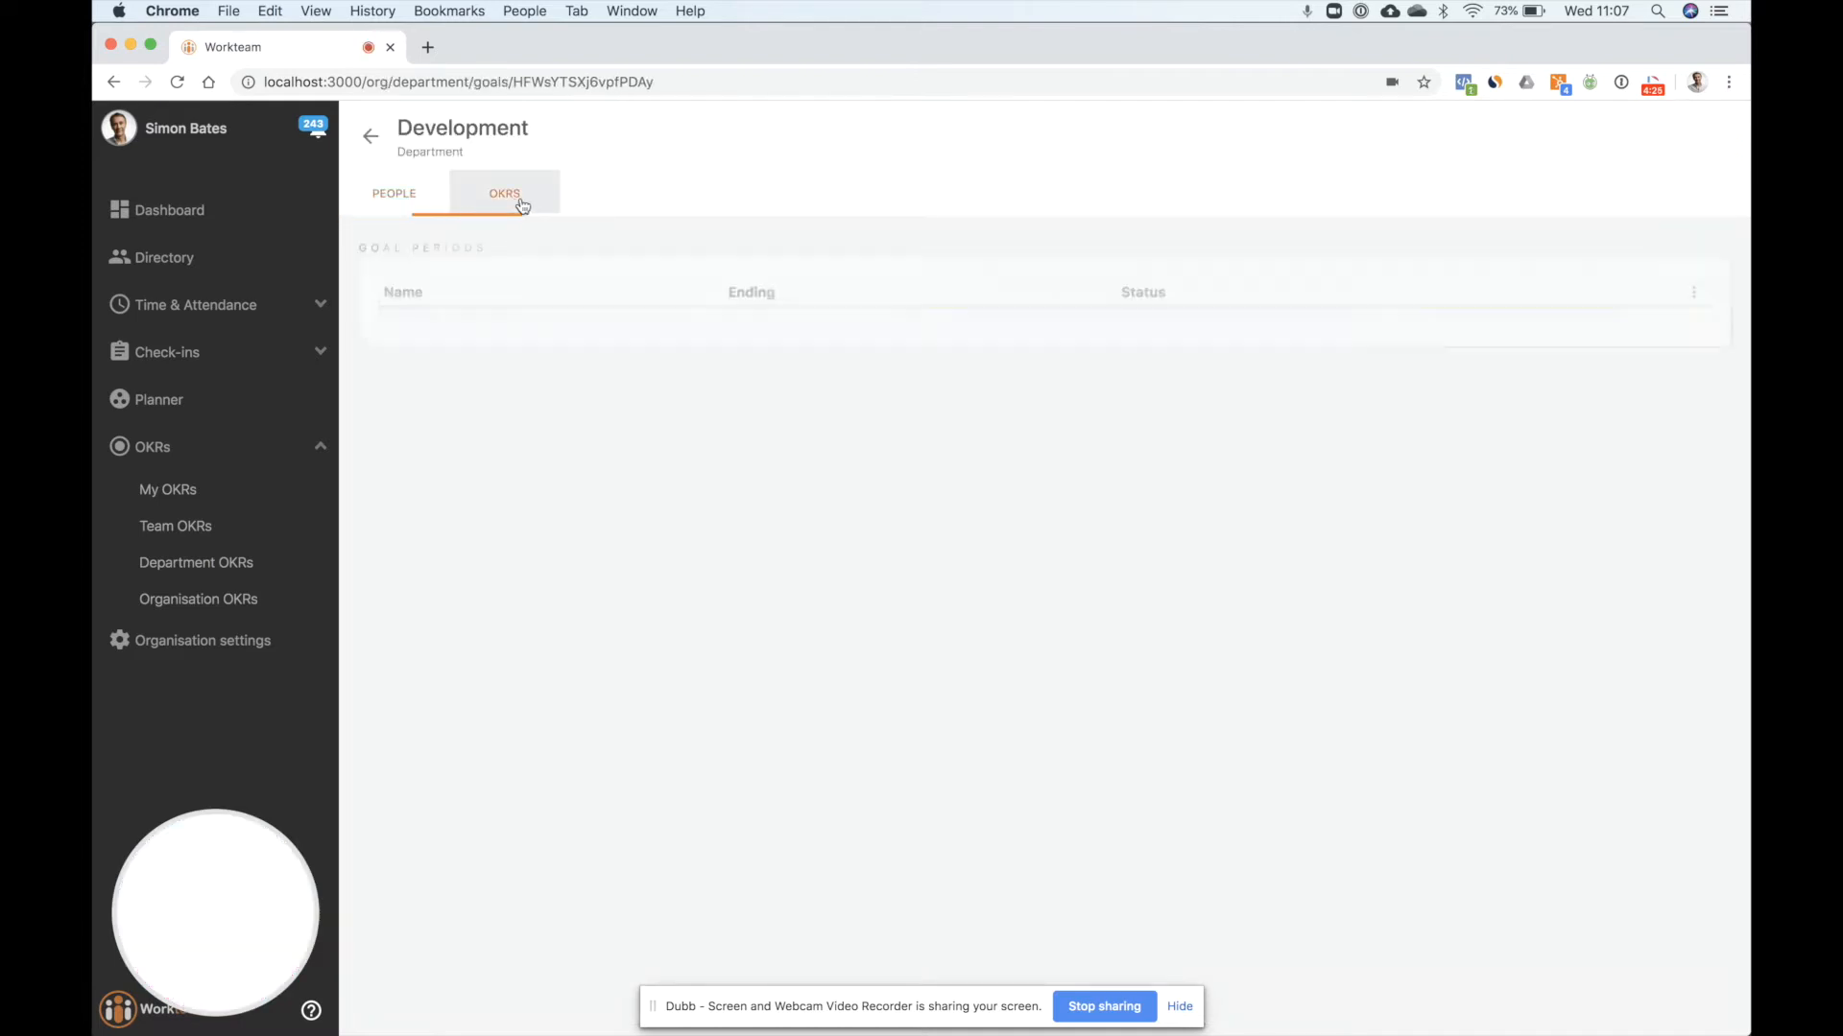
left_click(1658, 565)
left_click(1643, 601)
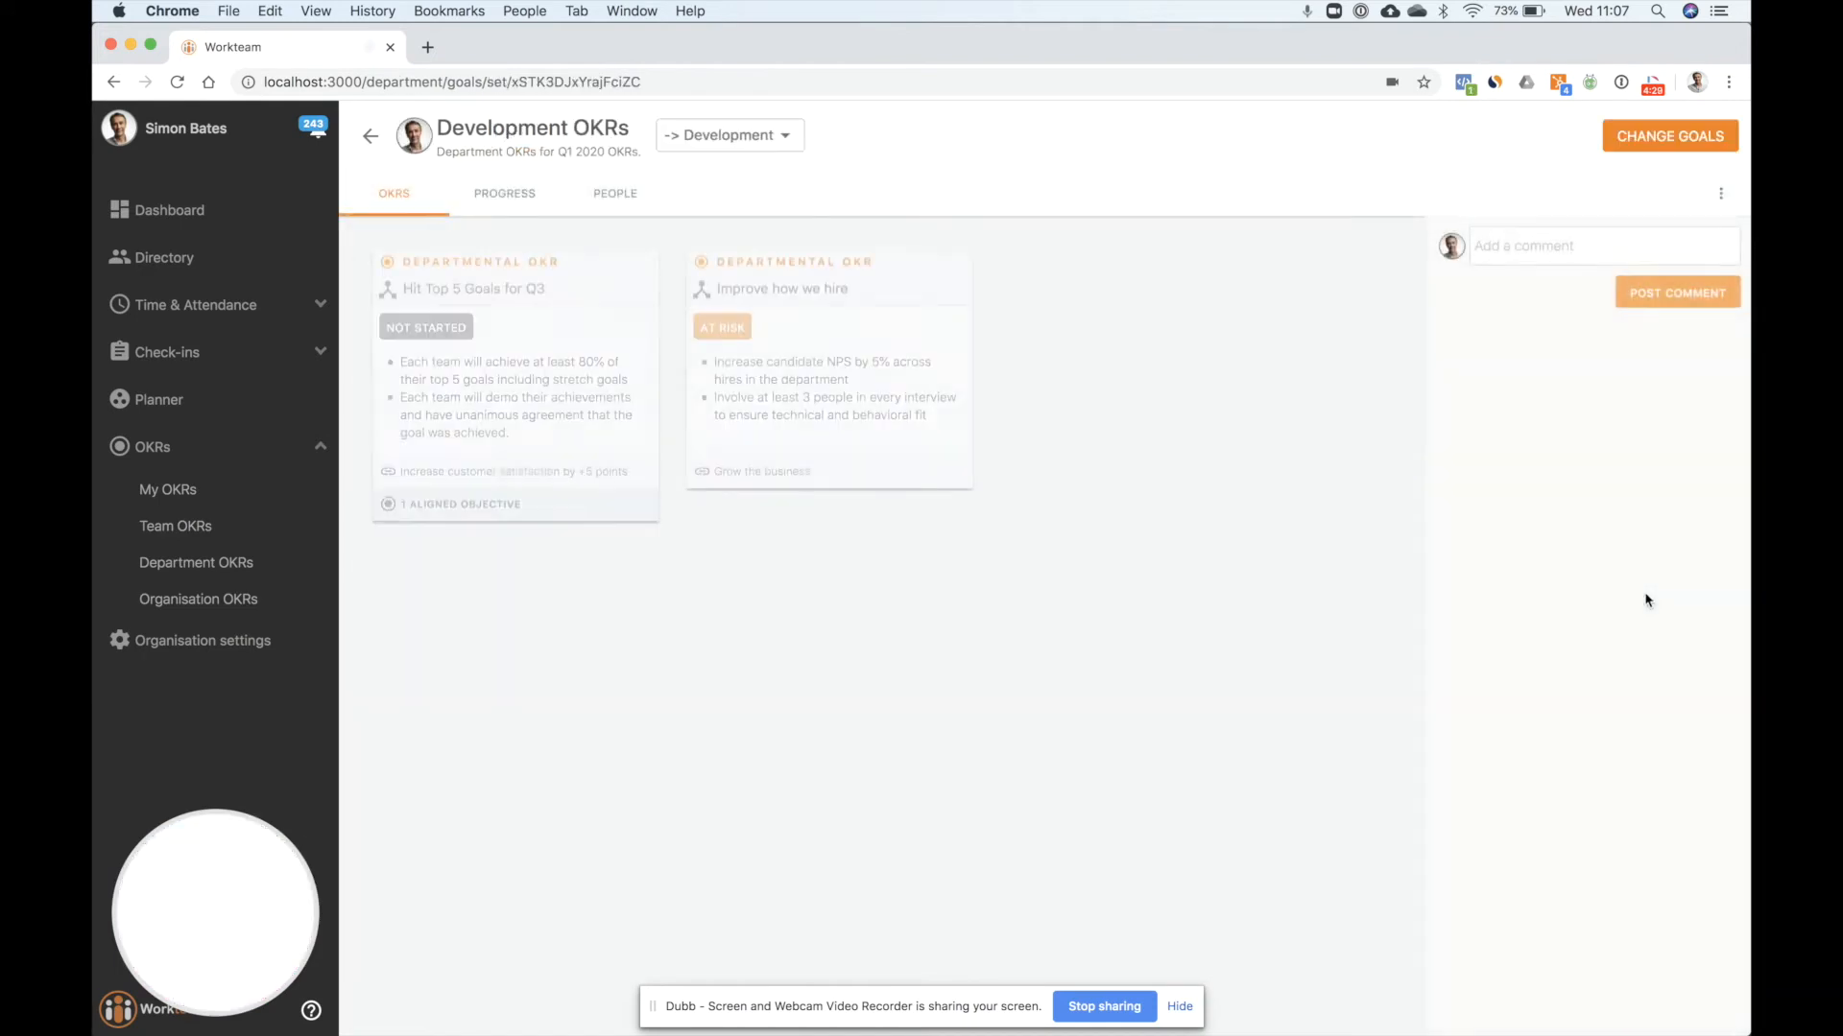
Step: View the team OKRs for Dream team and check which other teams can be chosen
left_click(163, 531)
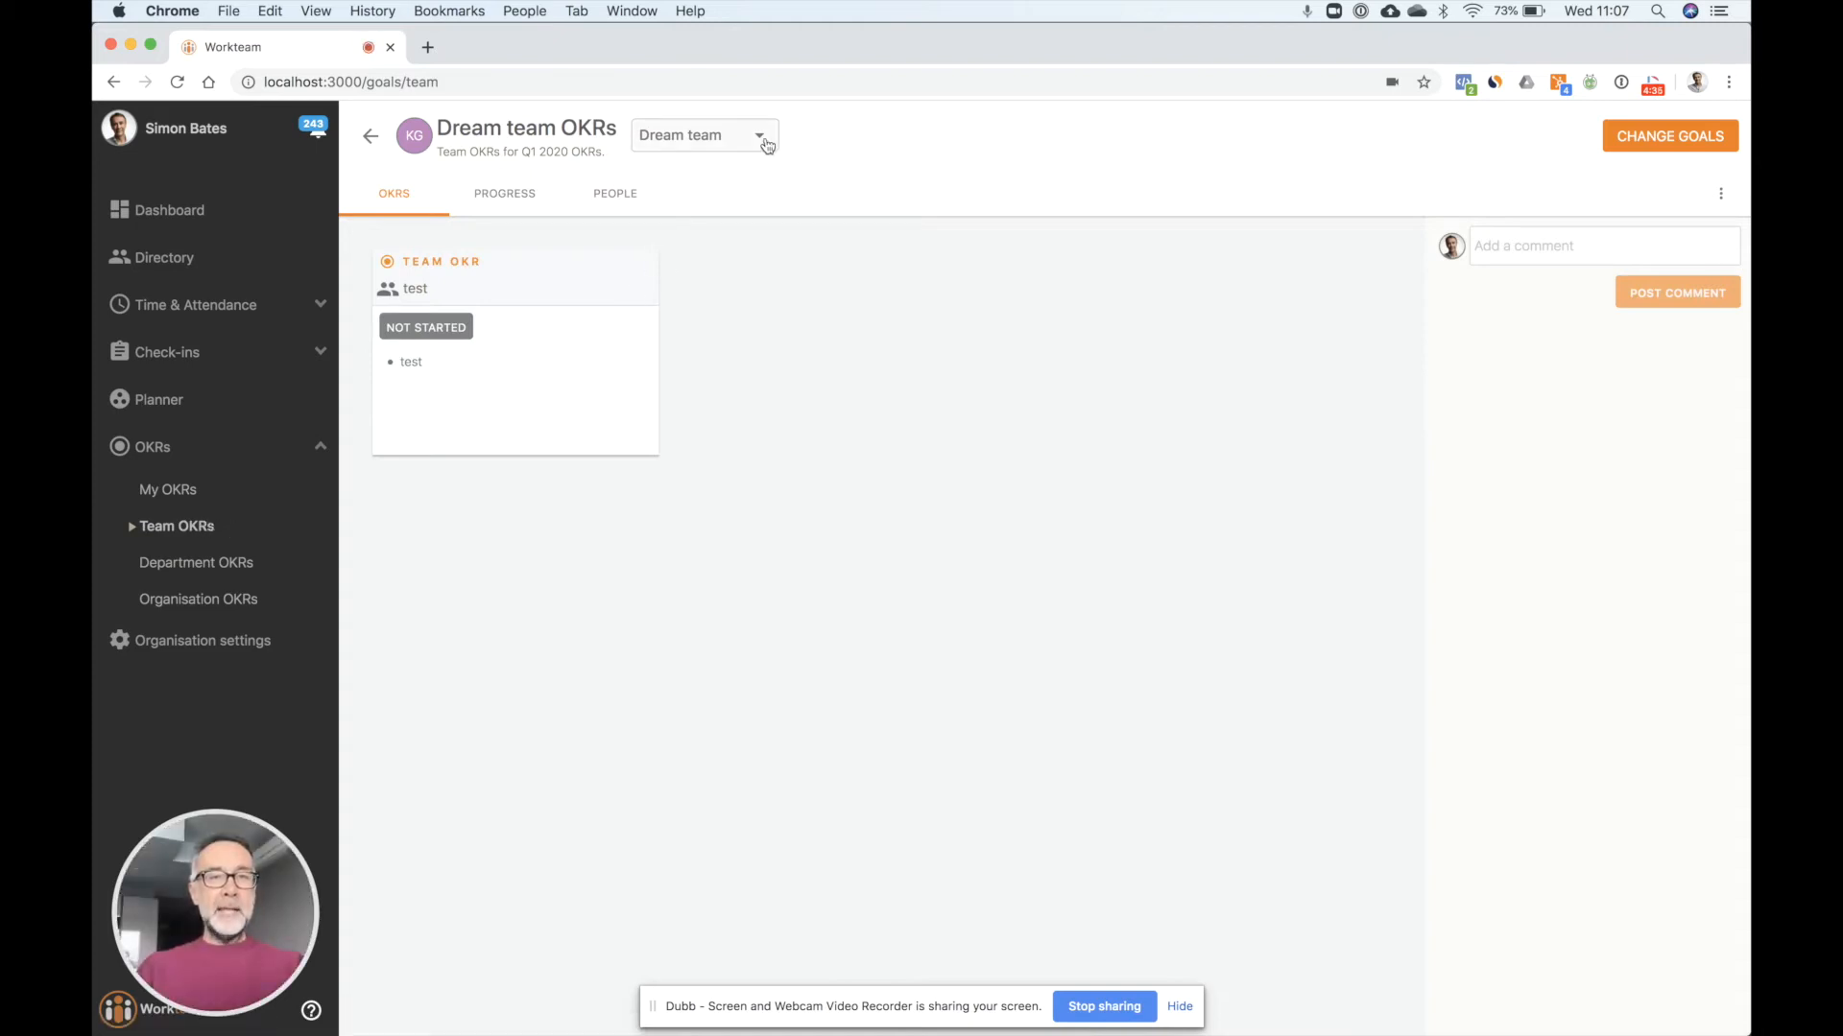
left_click(763, 142)
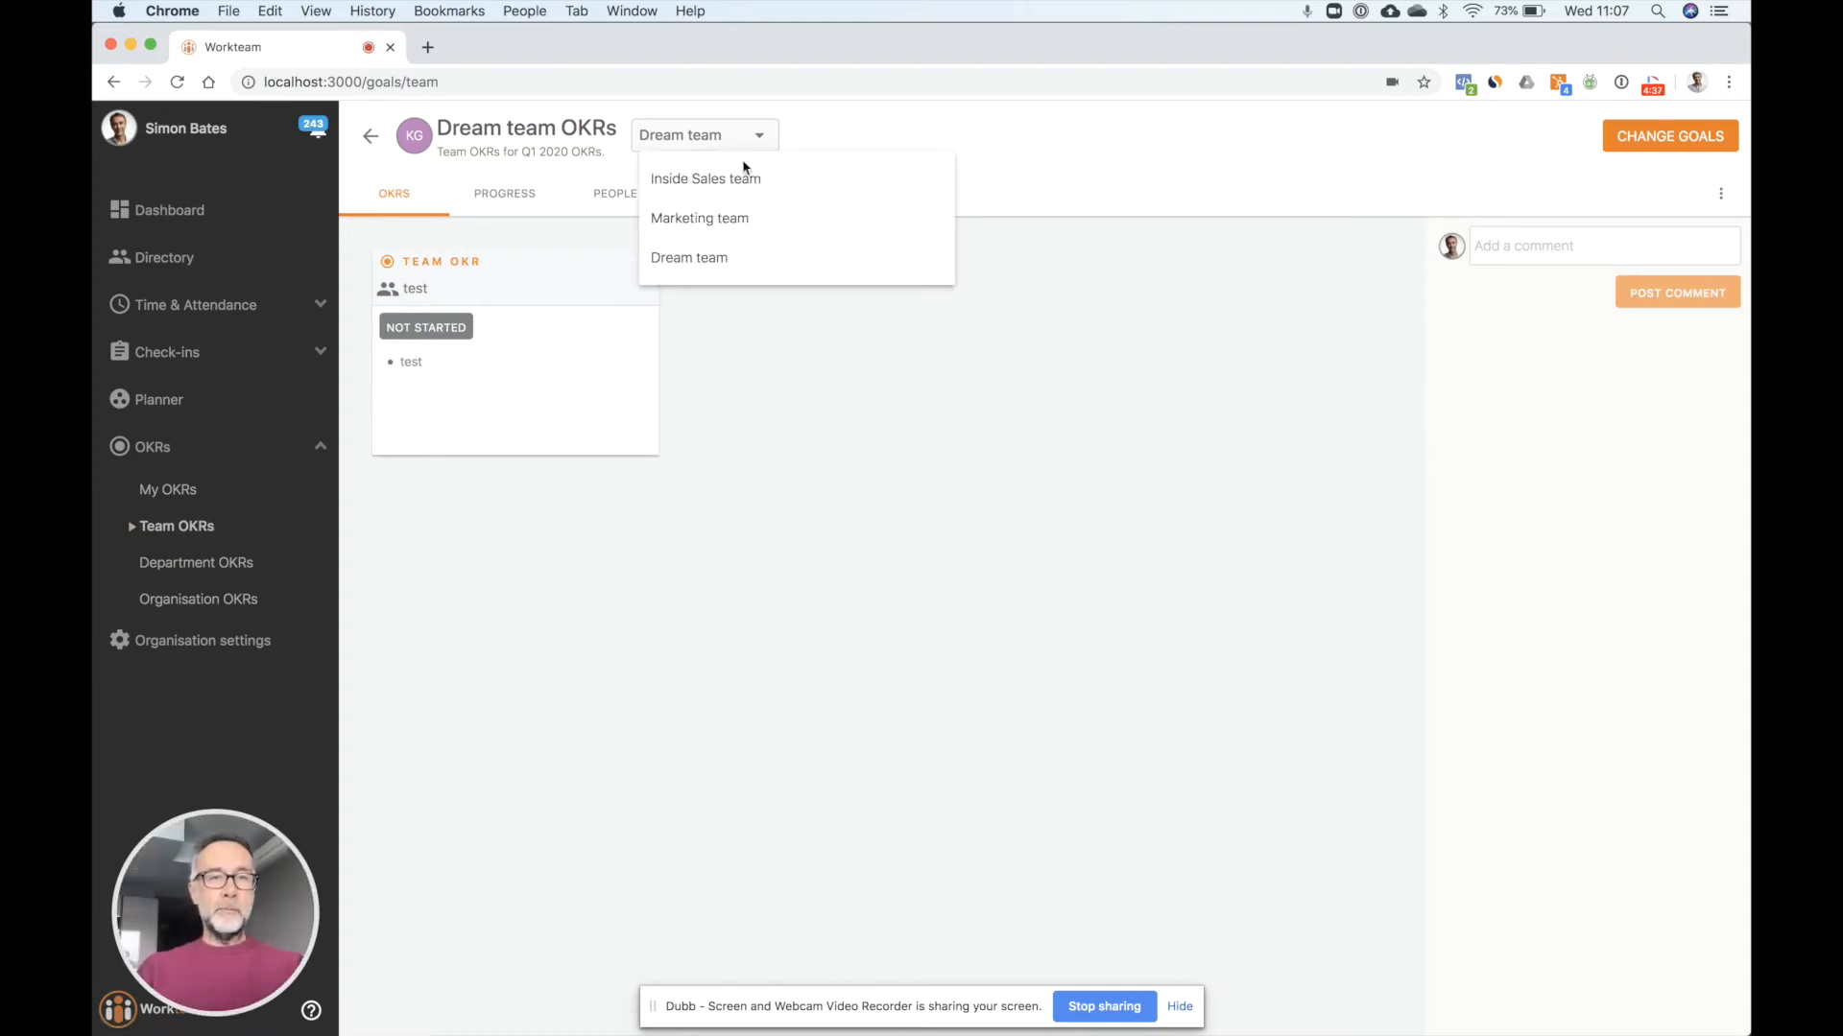
left_click(765, 137)
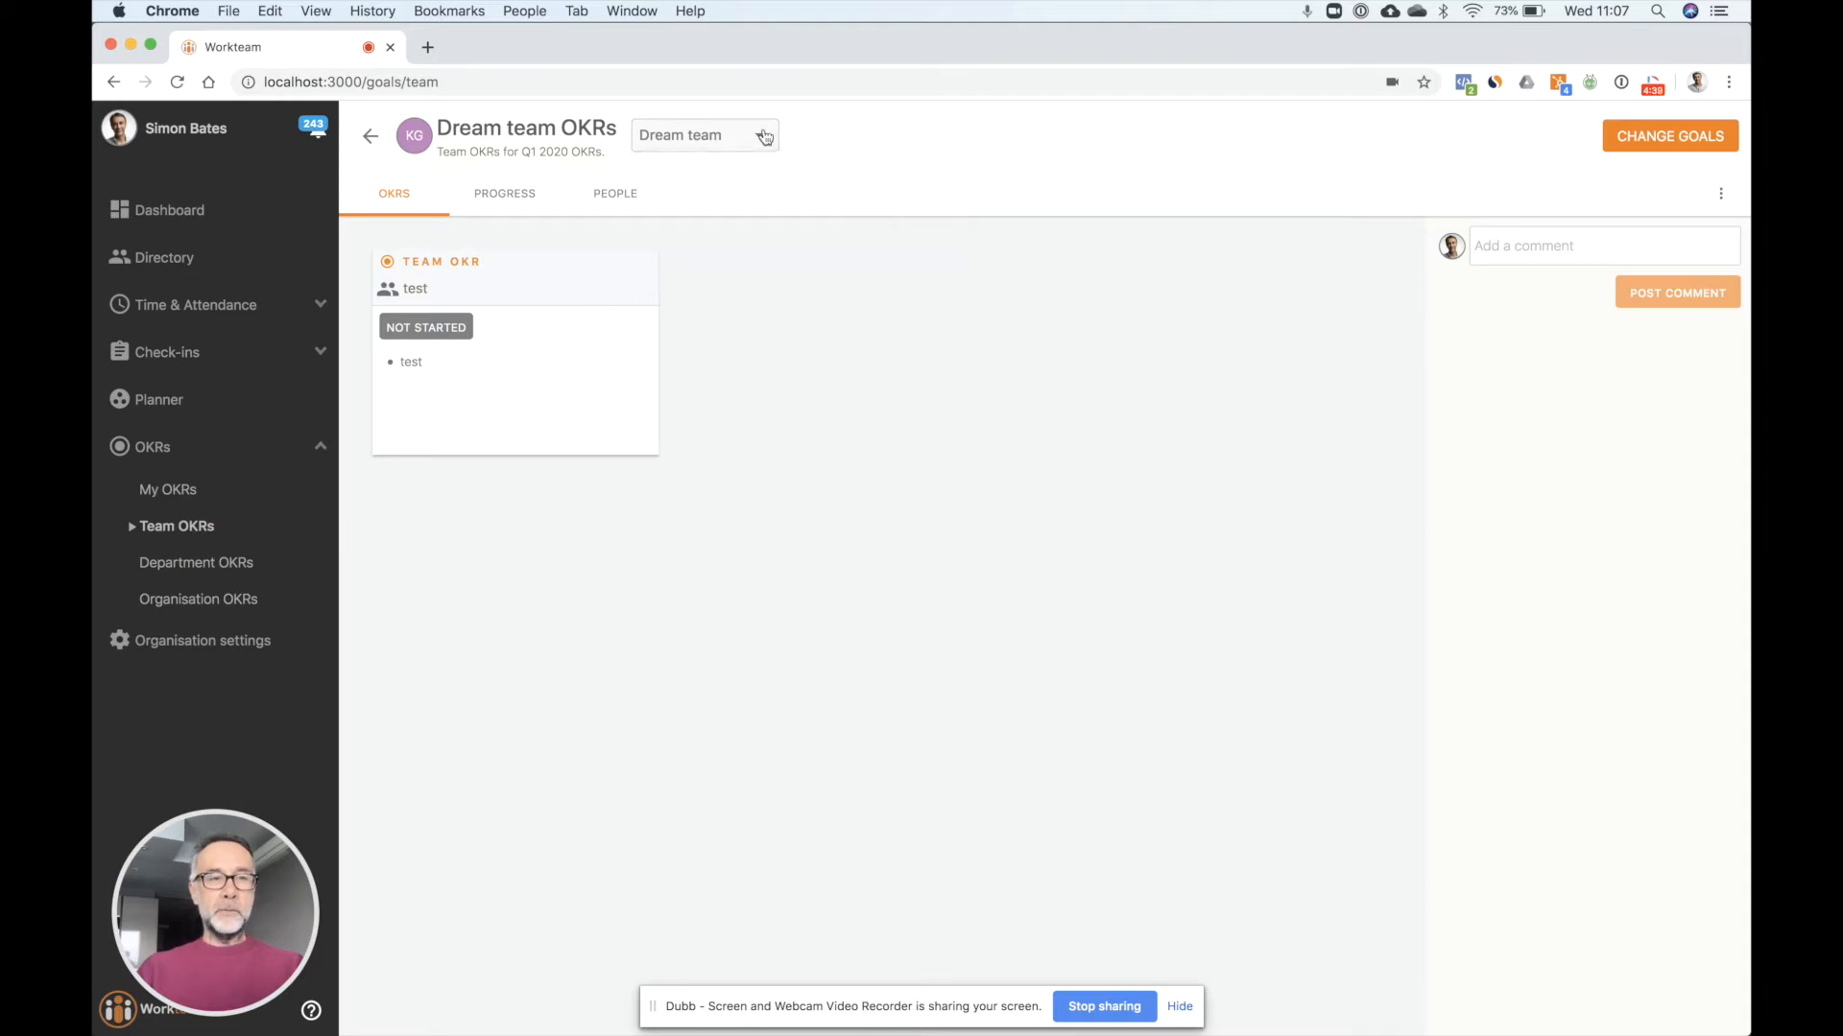
Step: Add a new goal to the personal OKRs with the title "Increase sales of Product A"
left_click(178, 494)
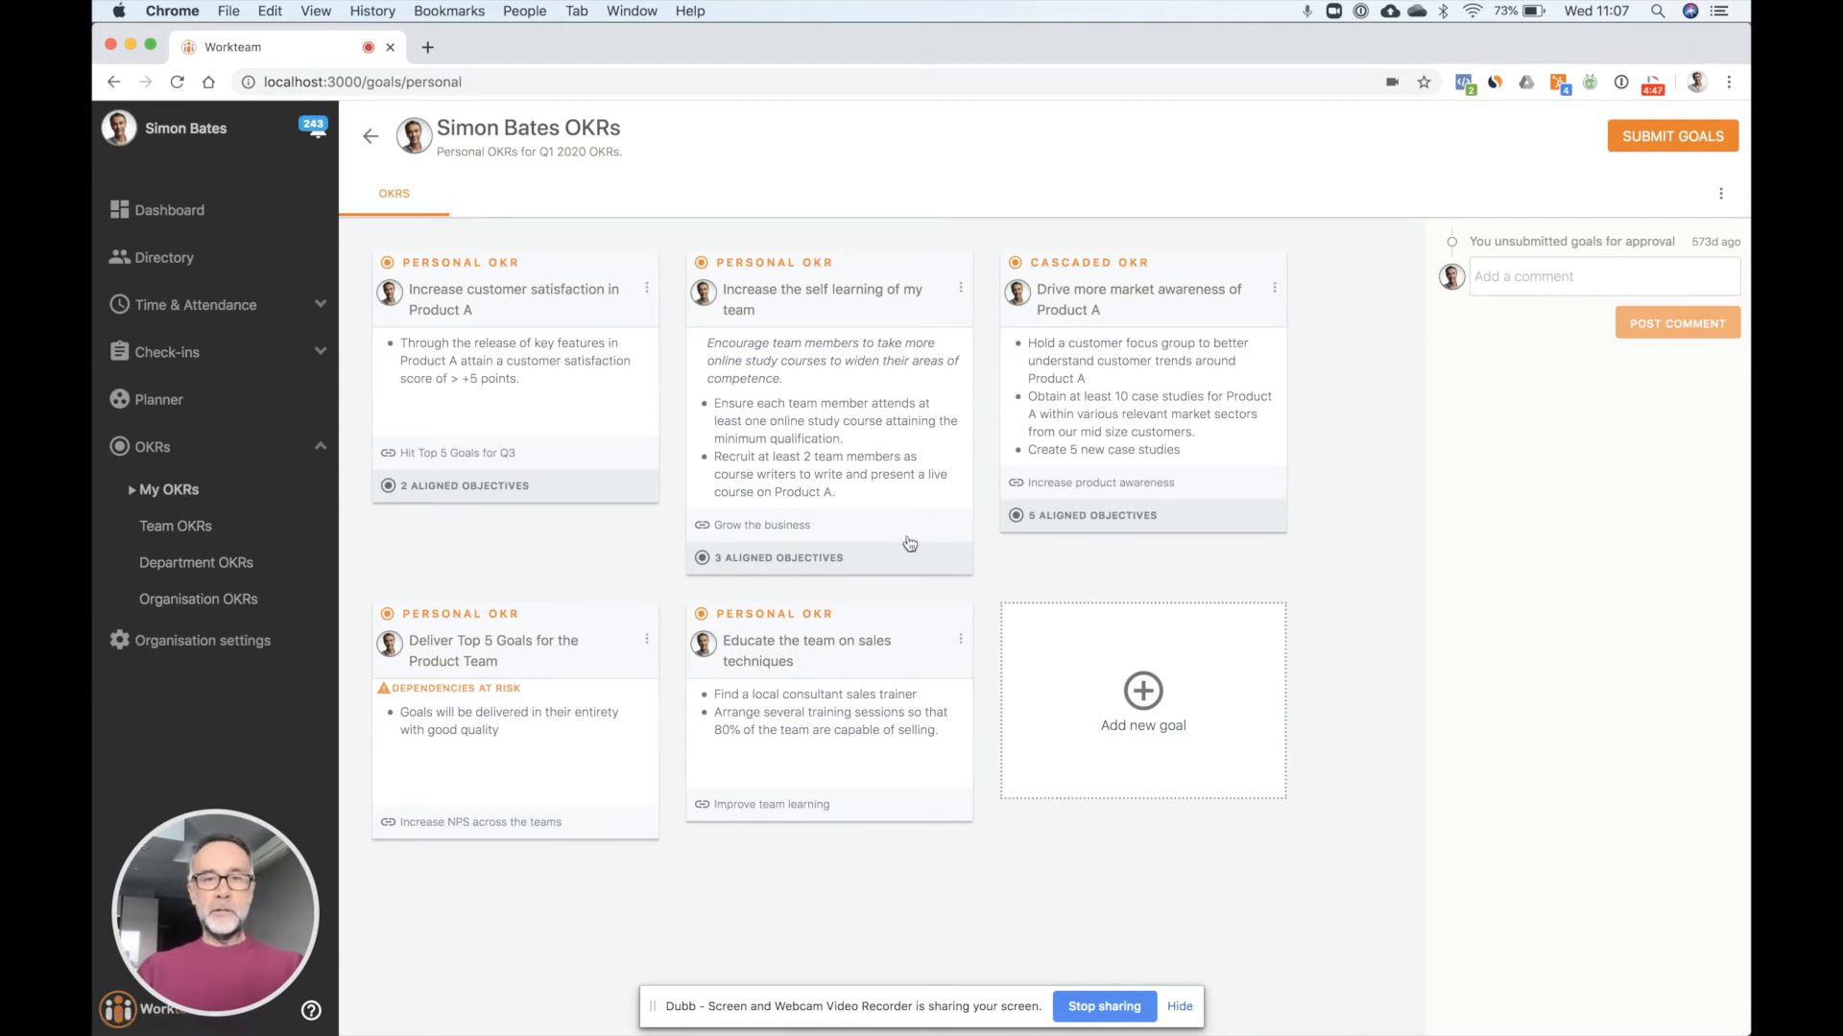
left_click(1217, 672)
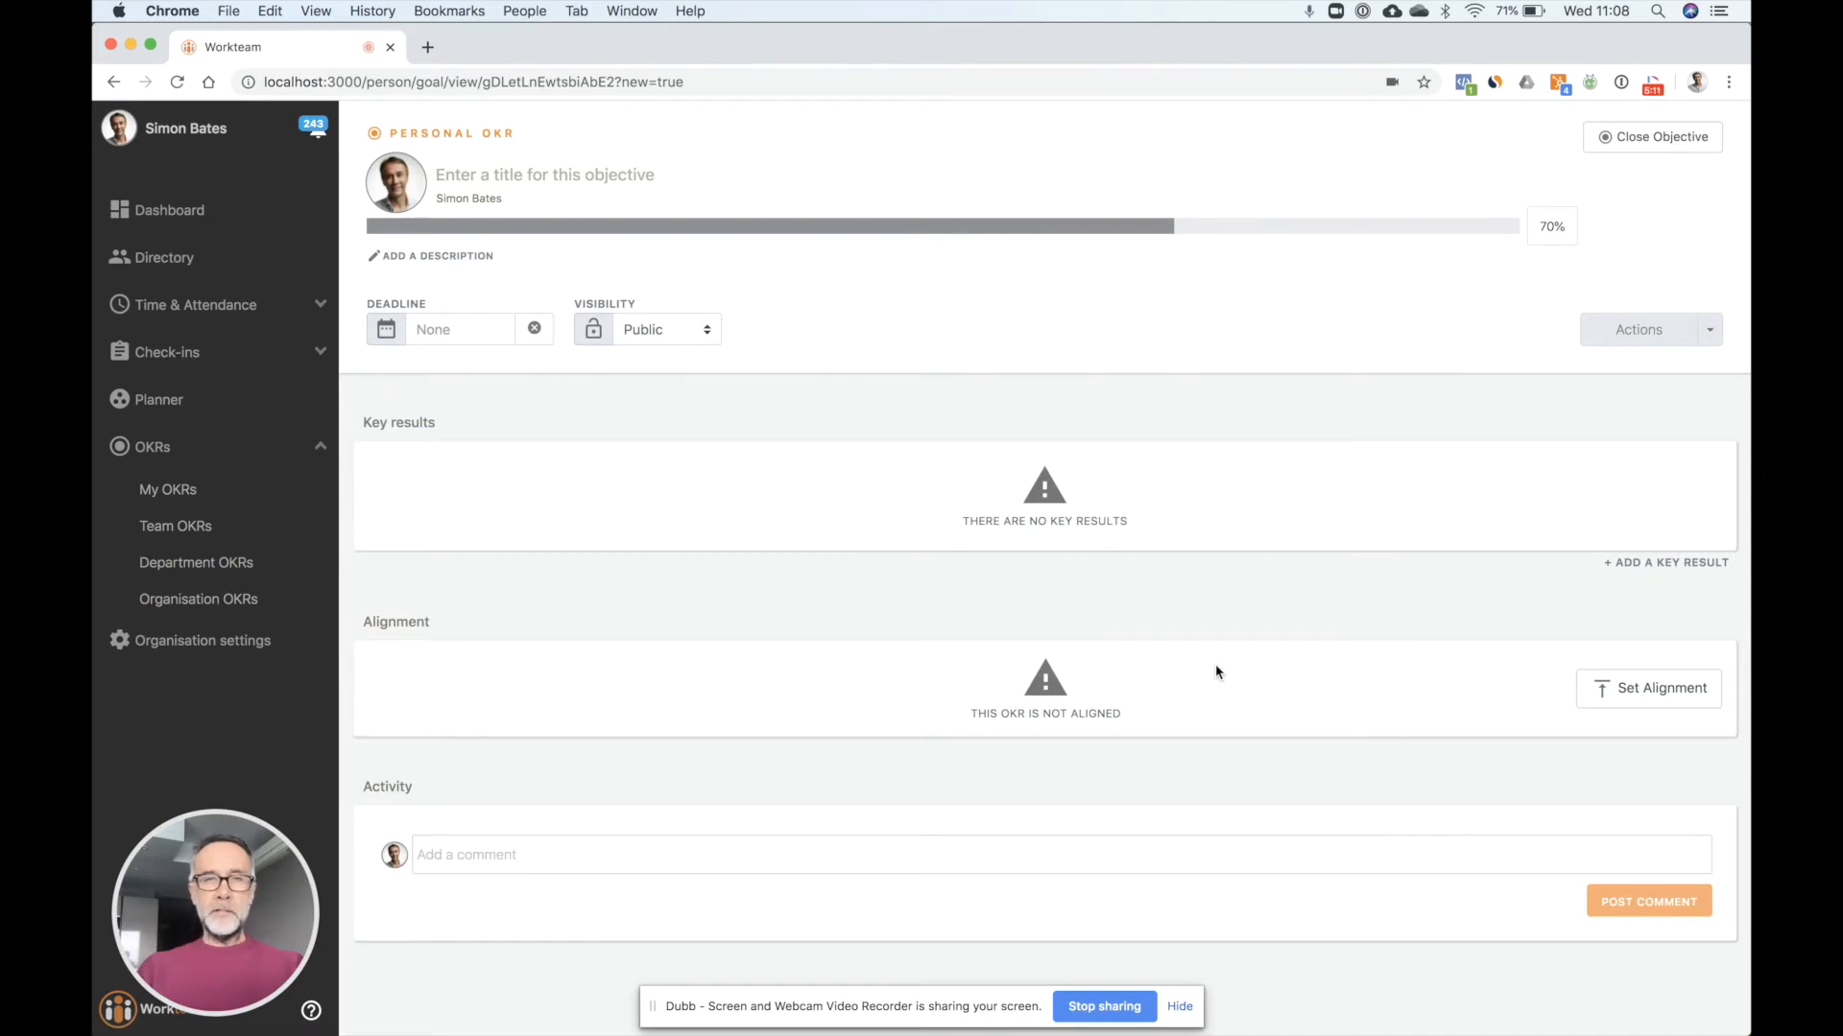
type("Increase")
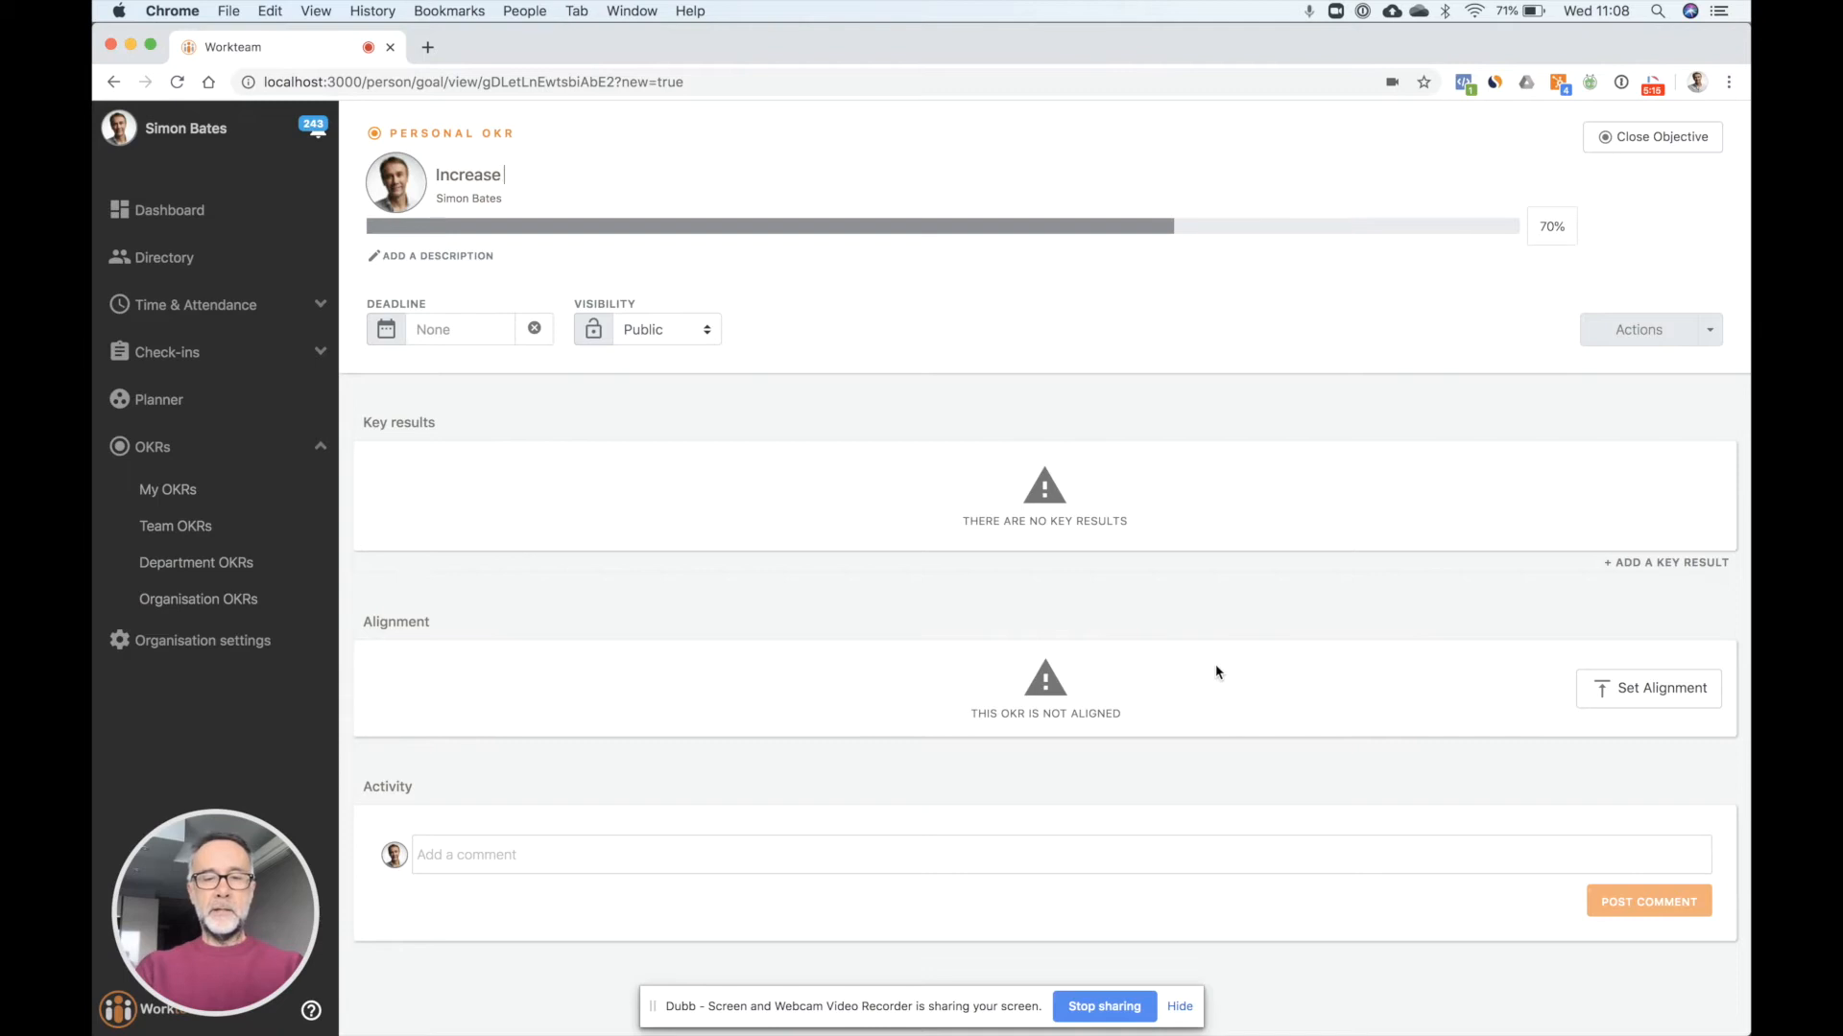
type(" sales ")
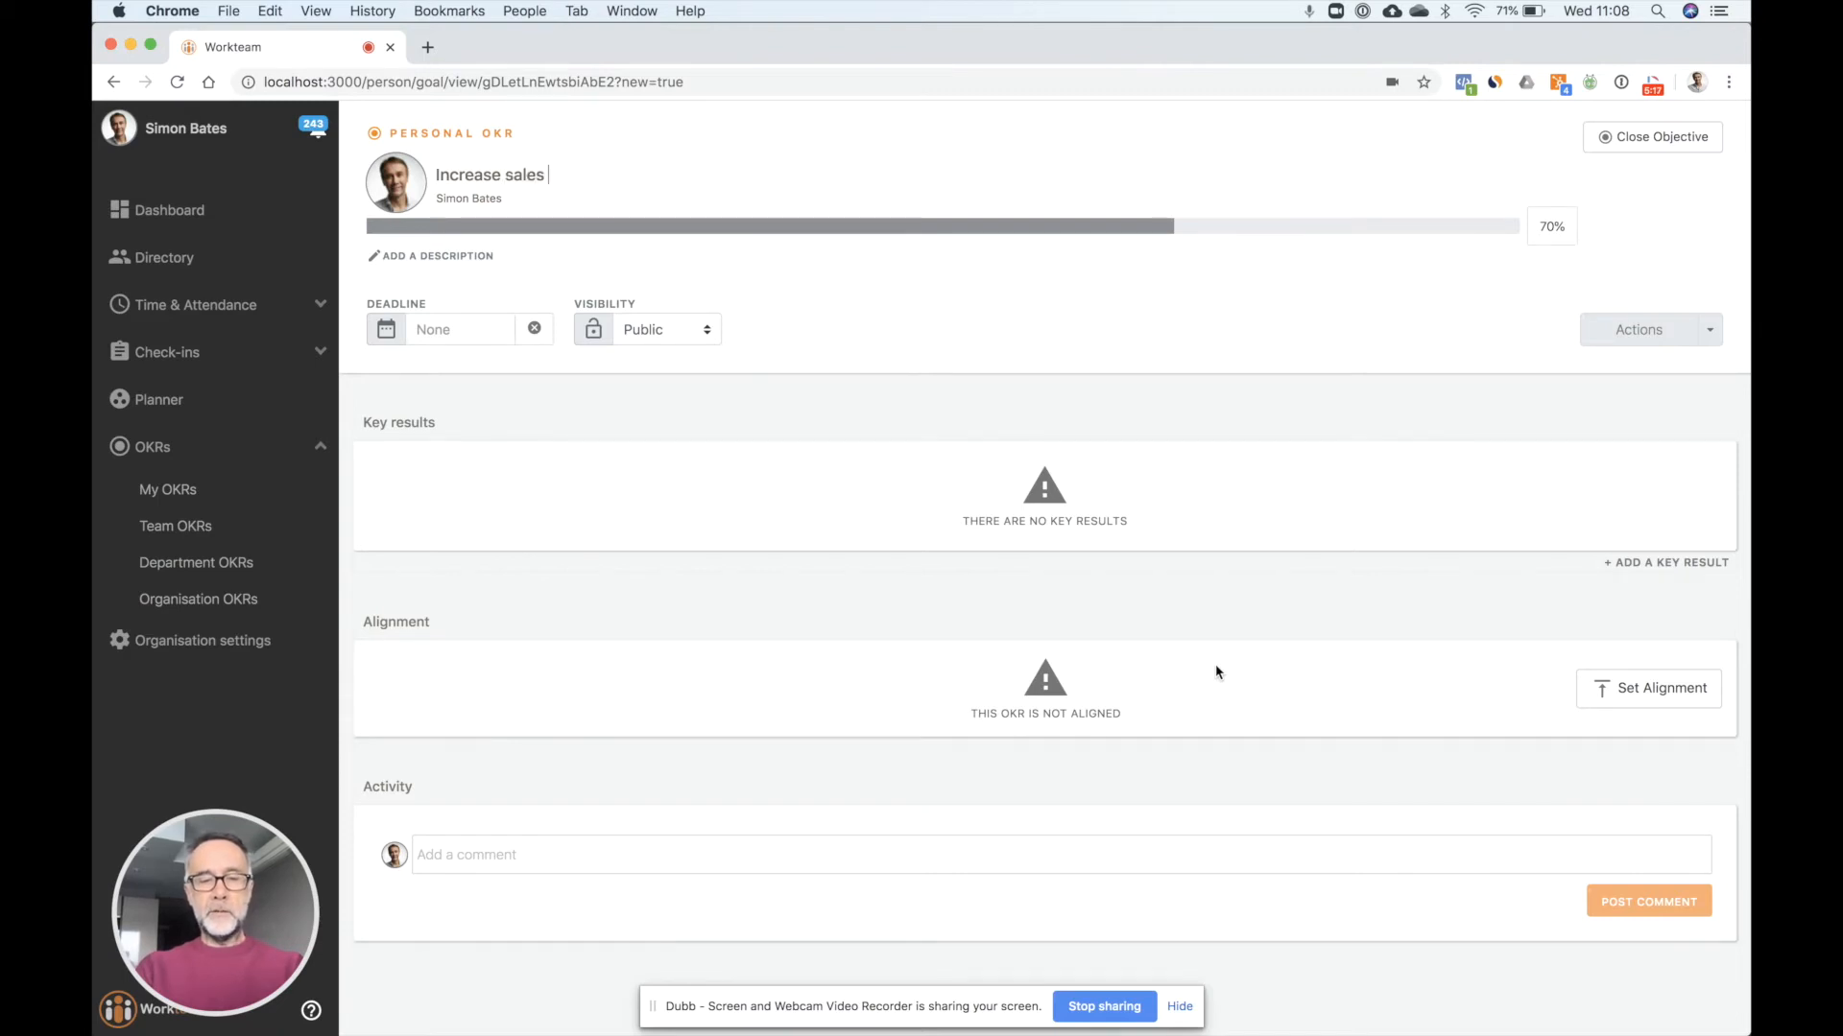
type("of Product A")
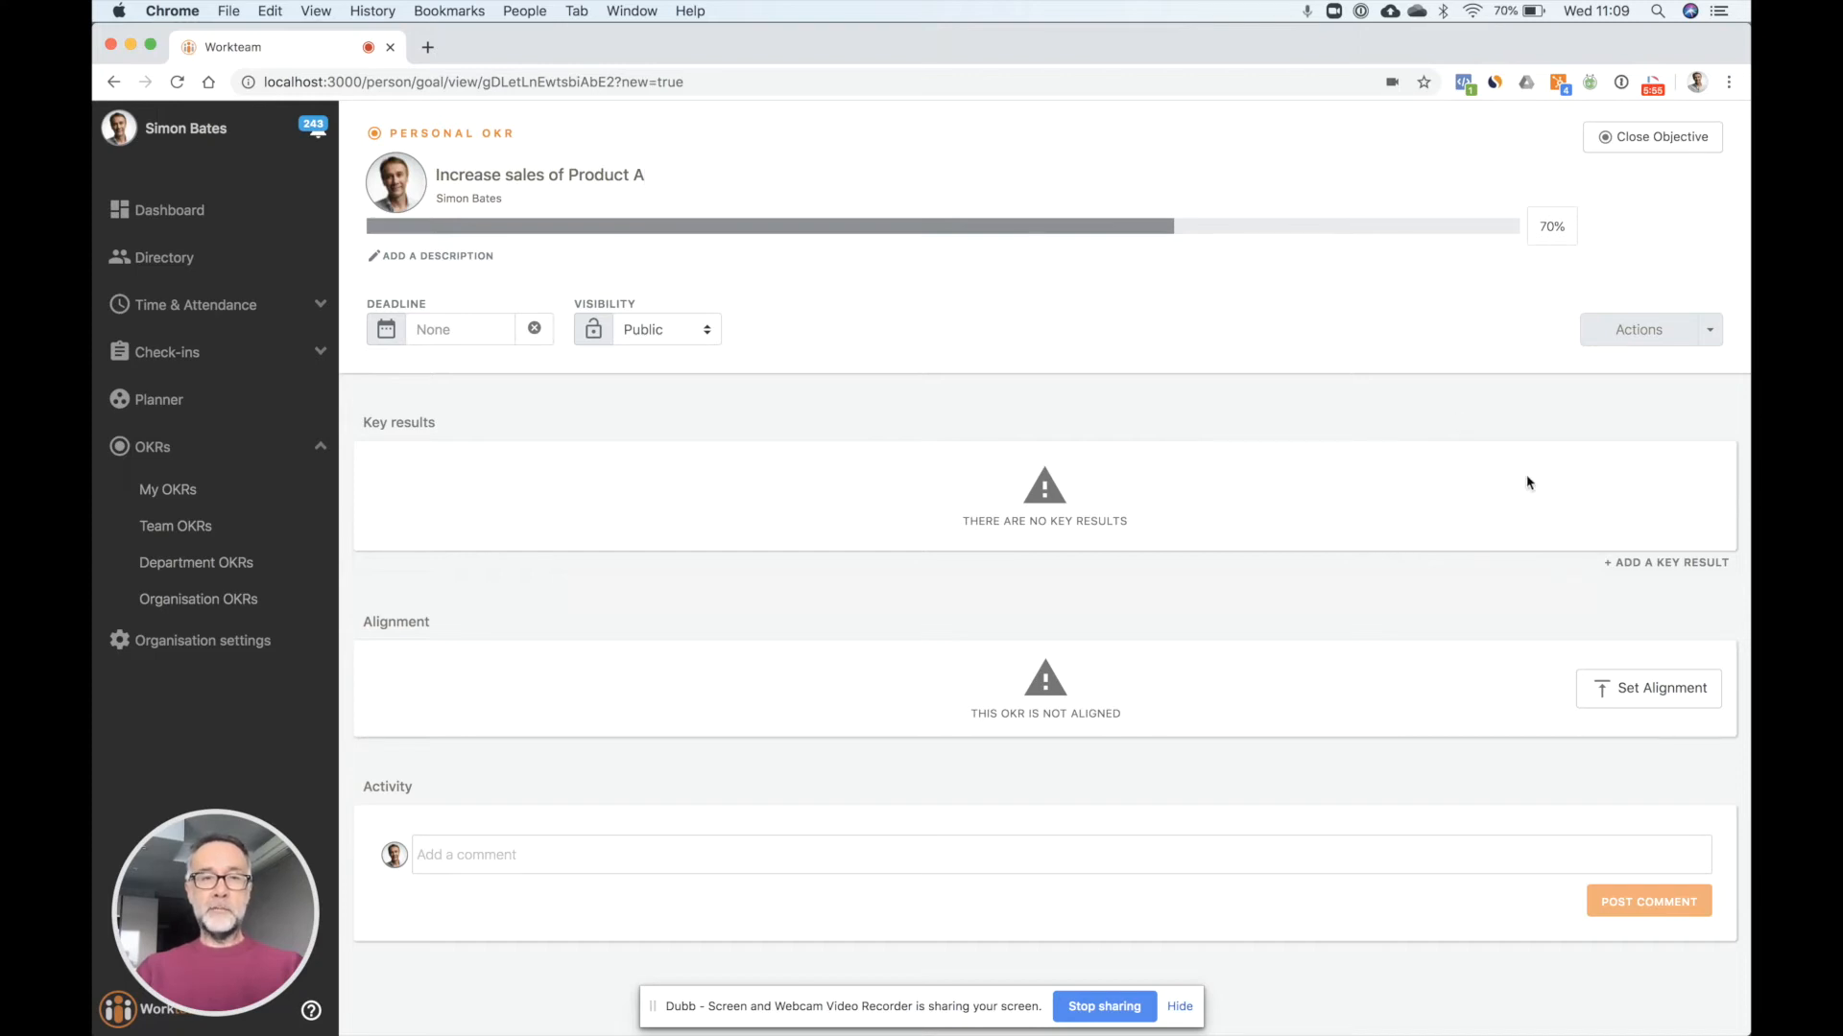
Step: Start a key result described as "Sign up 3 new channel partners" and set its type to Units
left_click(1665, 568)
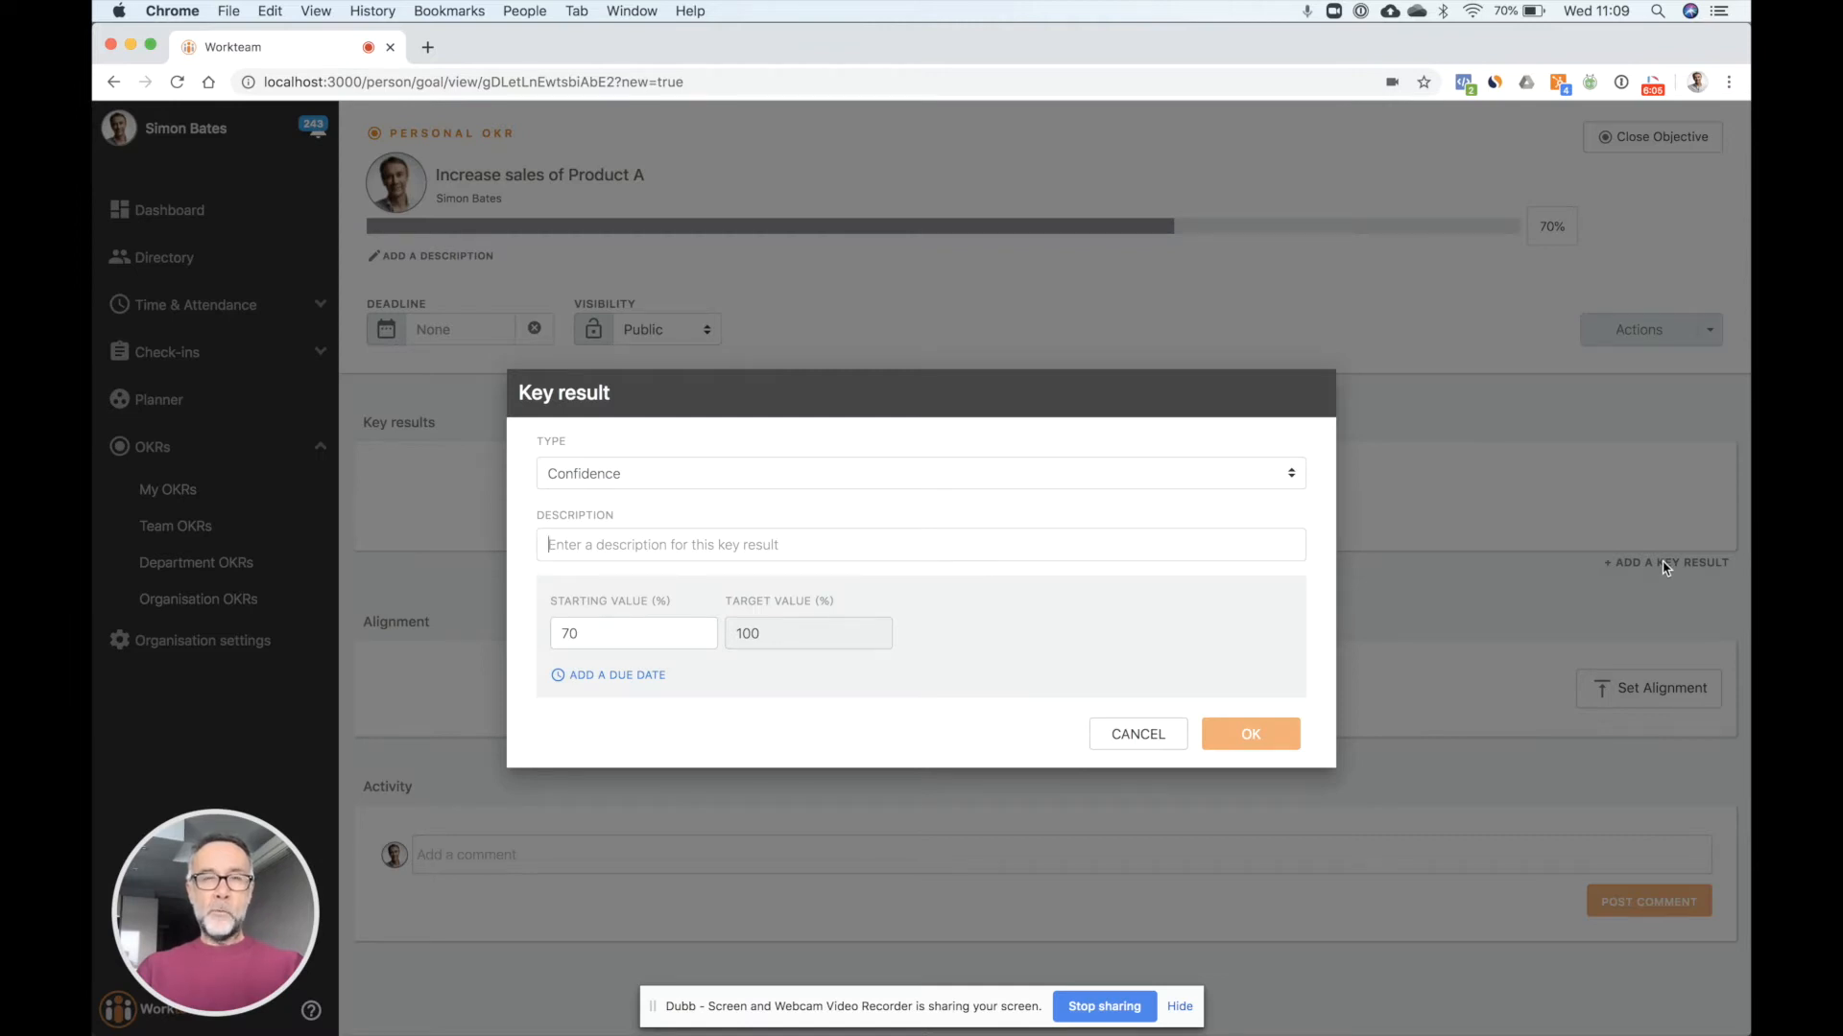
type("S")
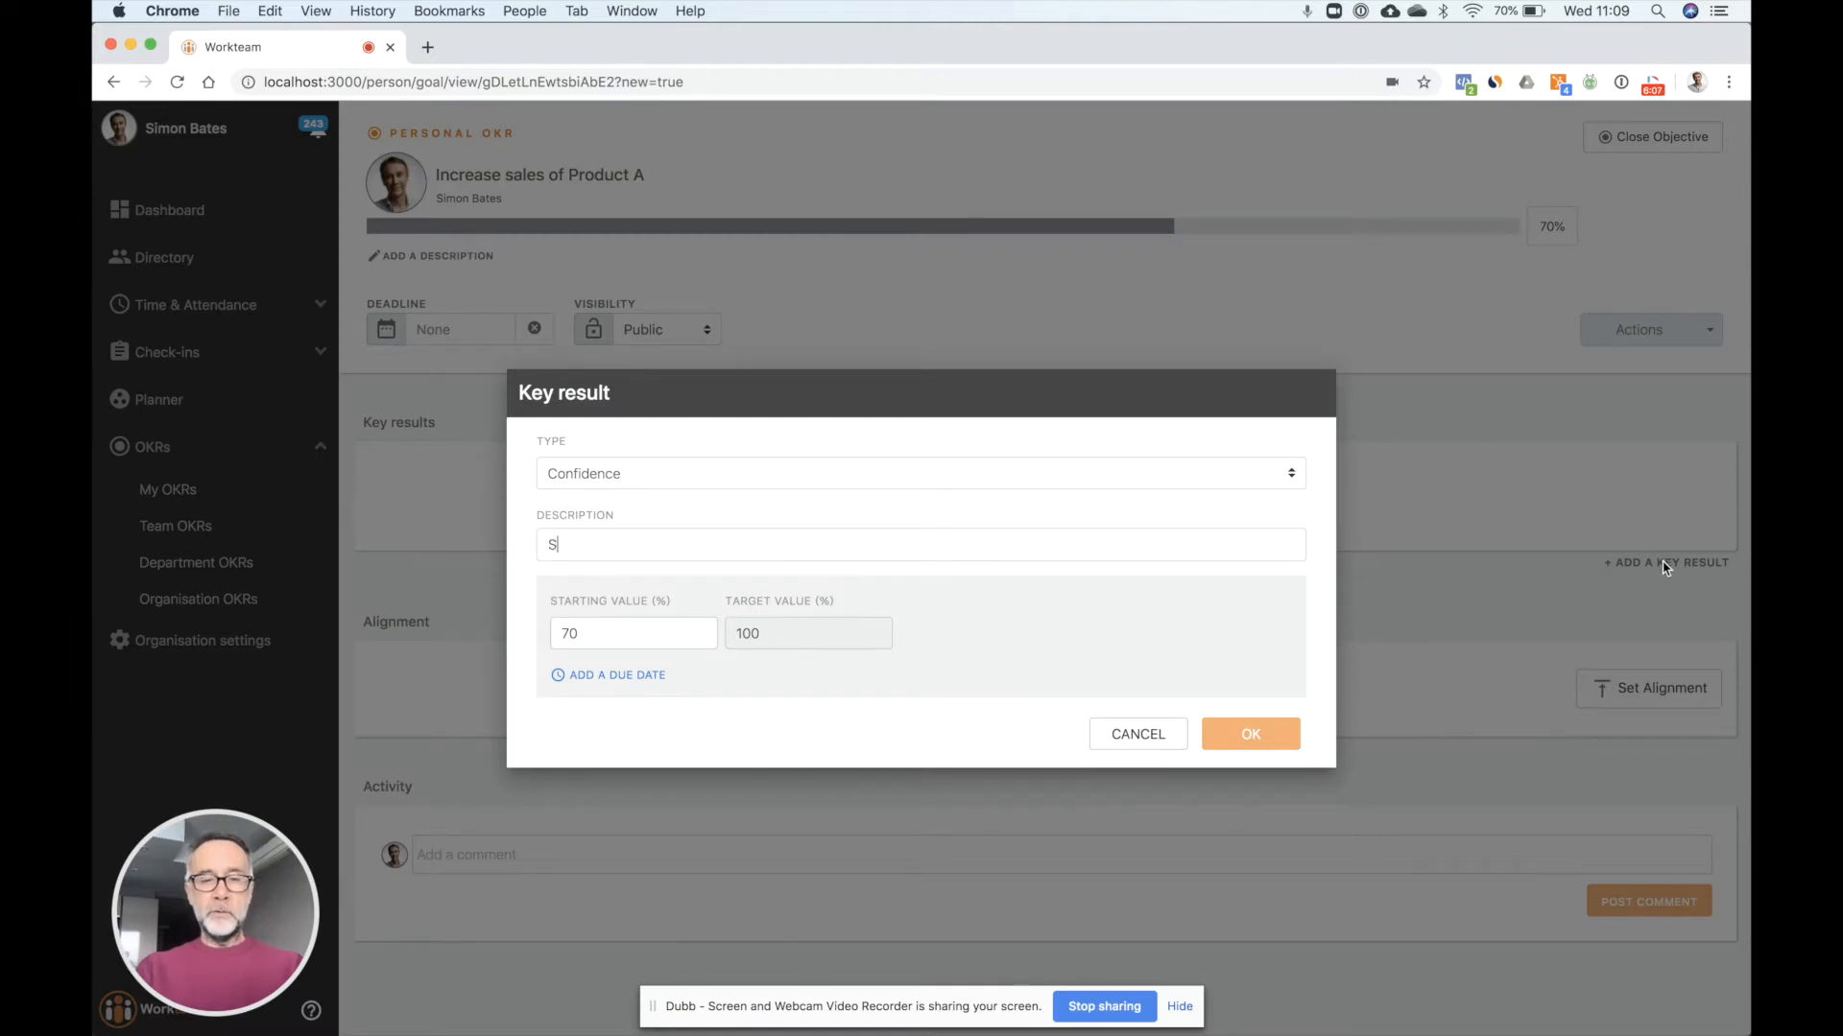
type("ign up 3 ne")
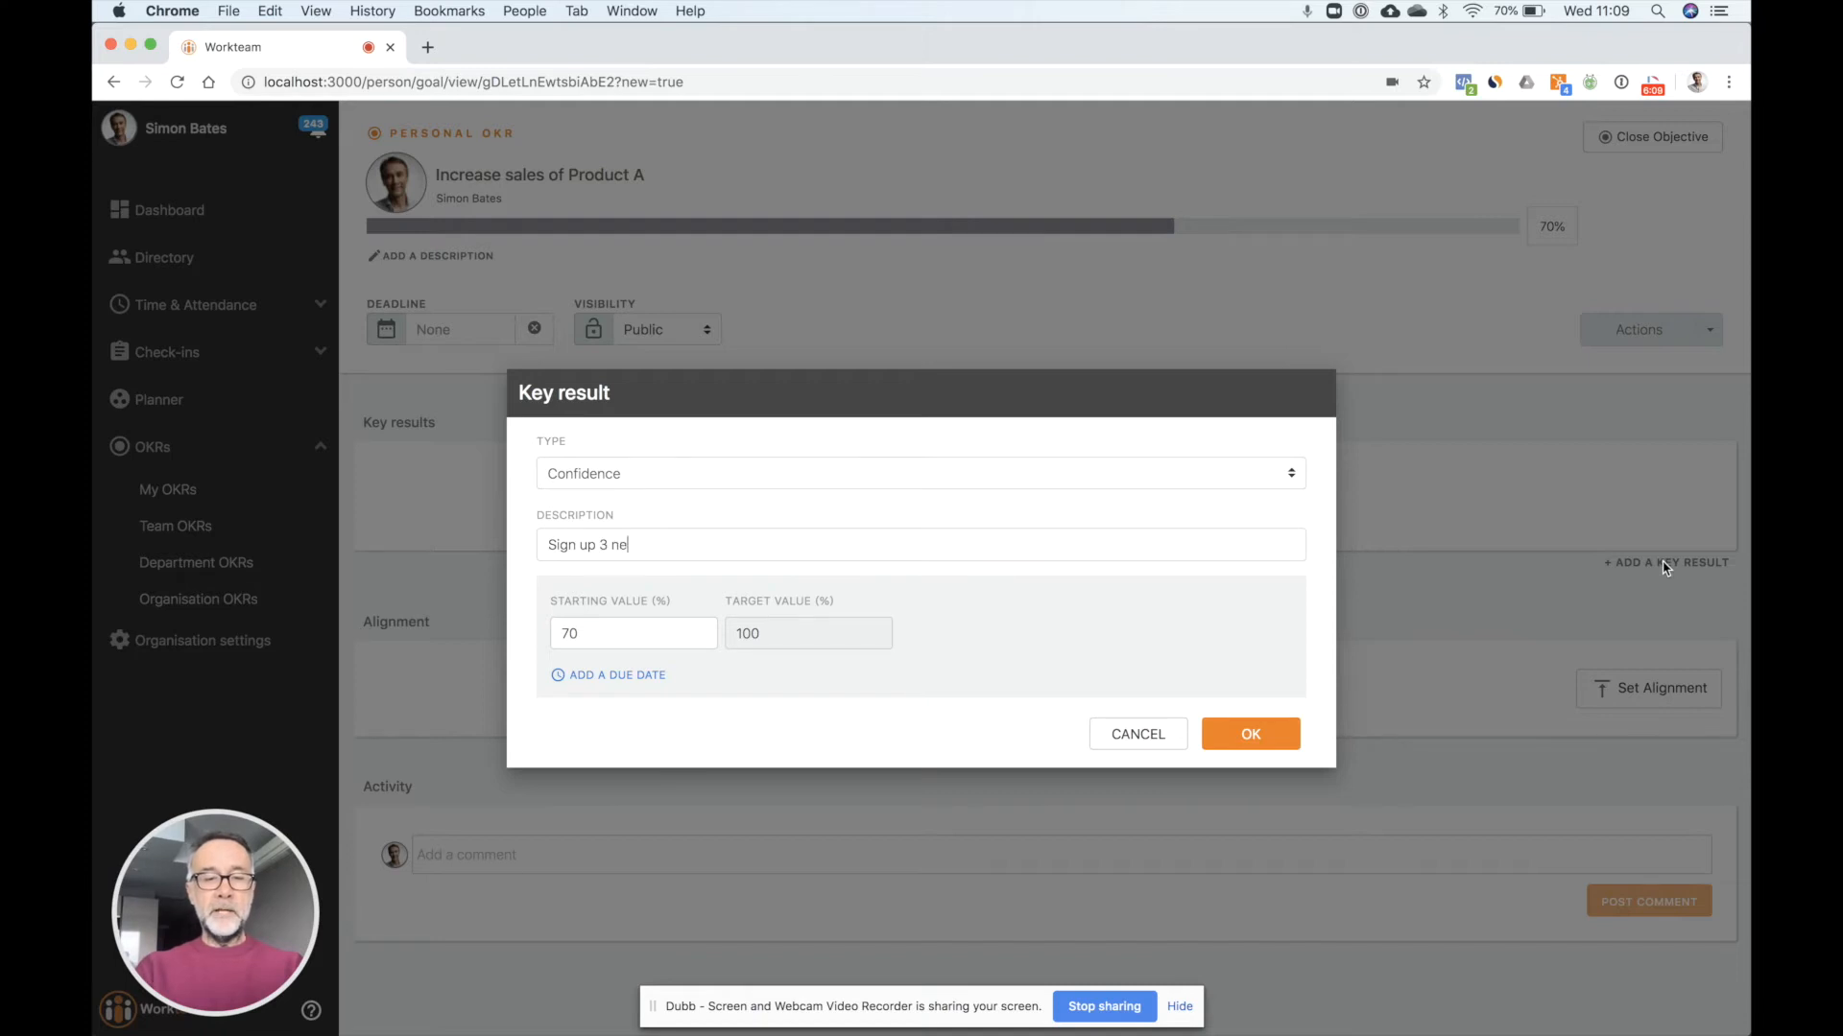
type("w channel partners")
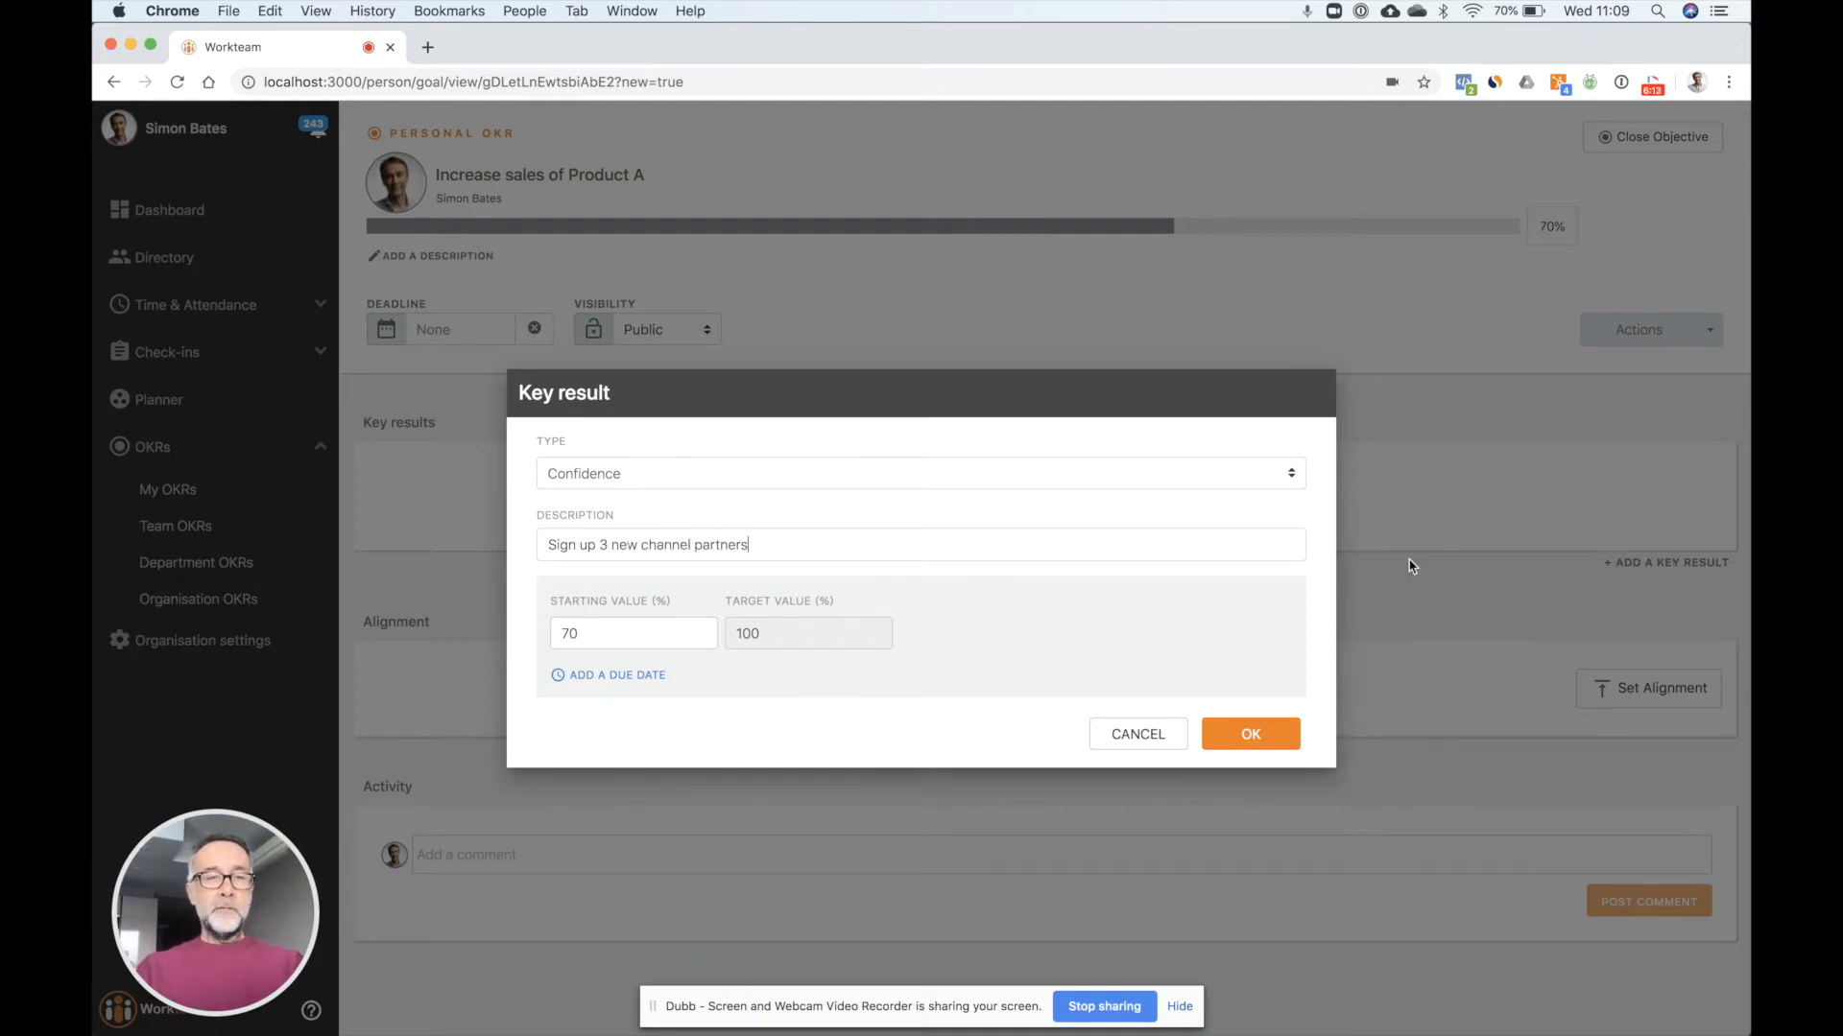
left_click(1019, 482)
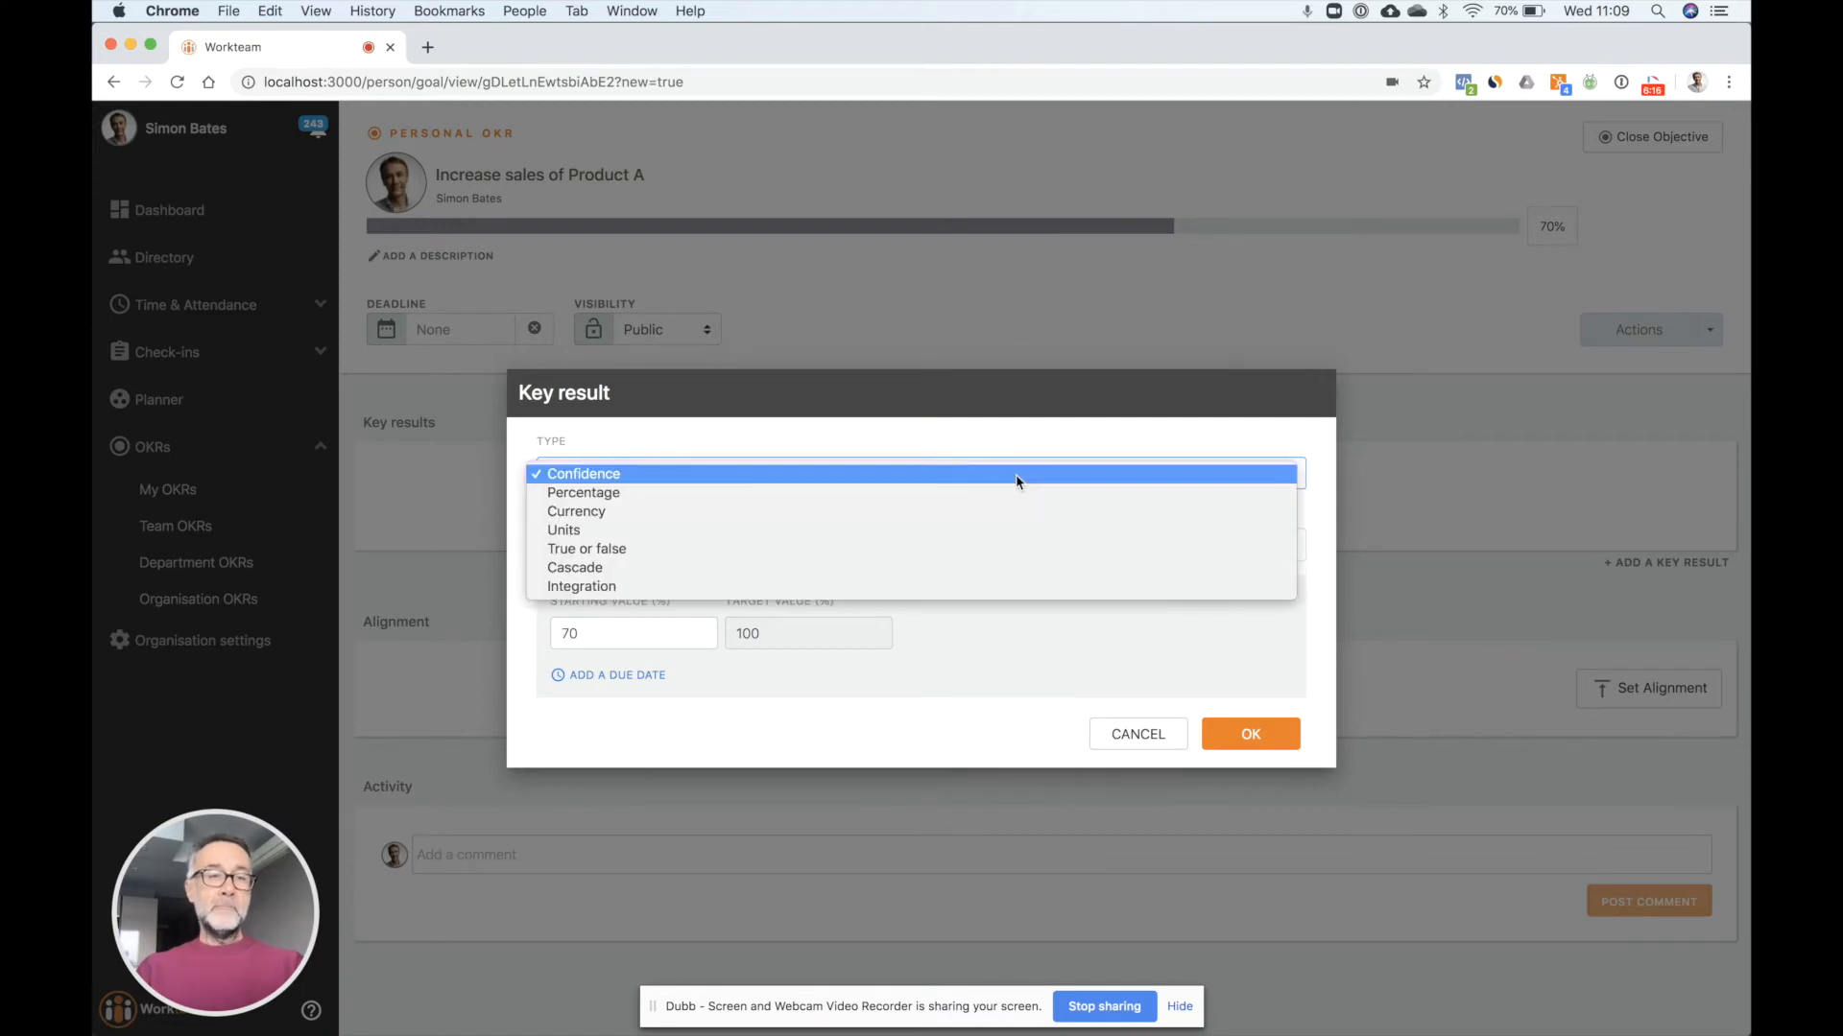
left_click(998, 530)
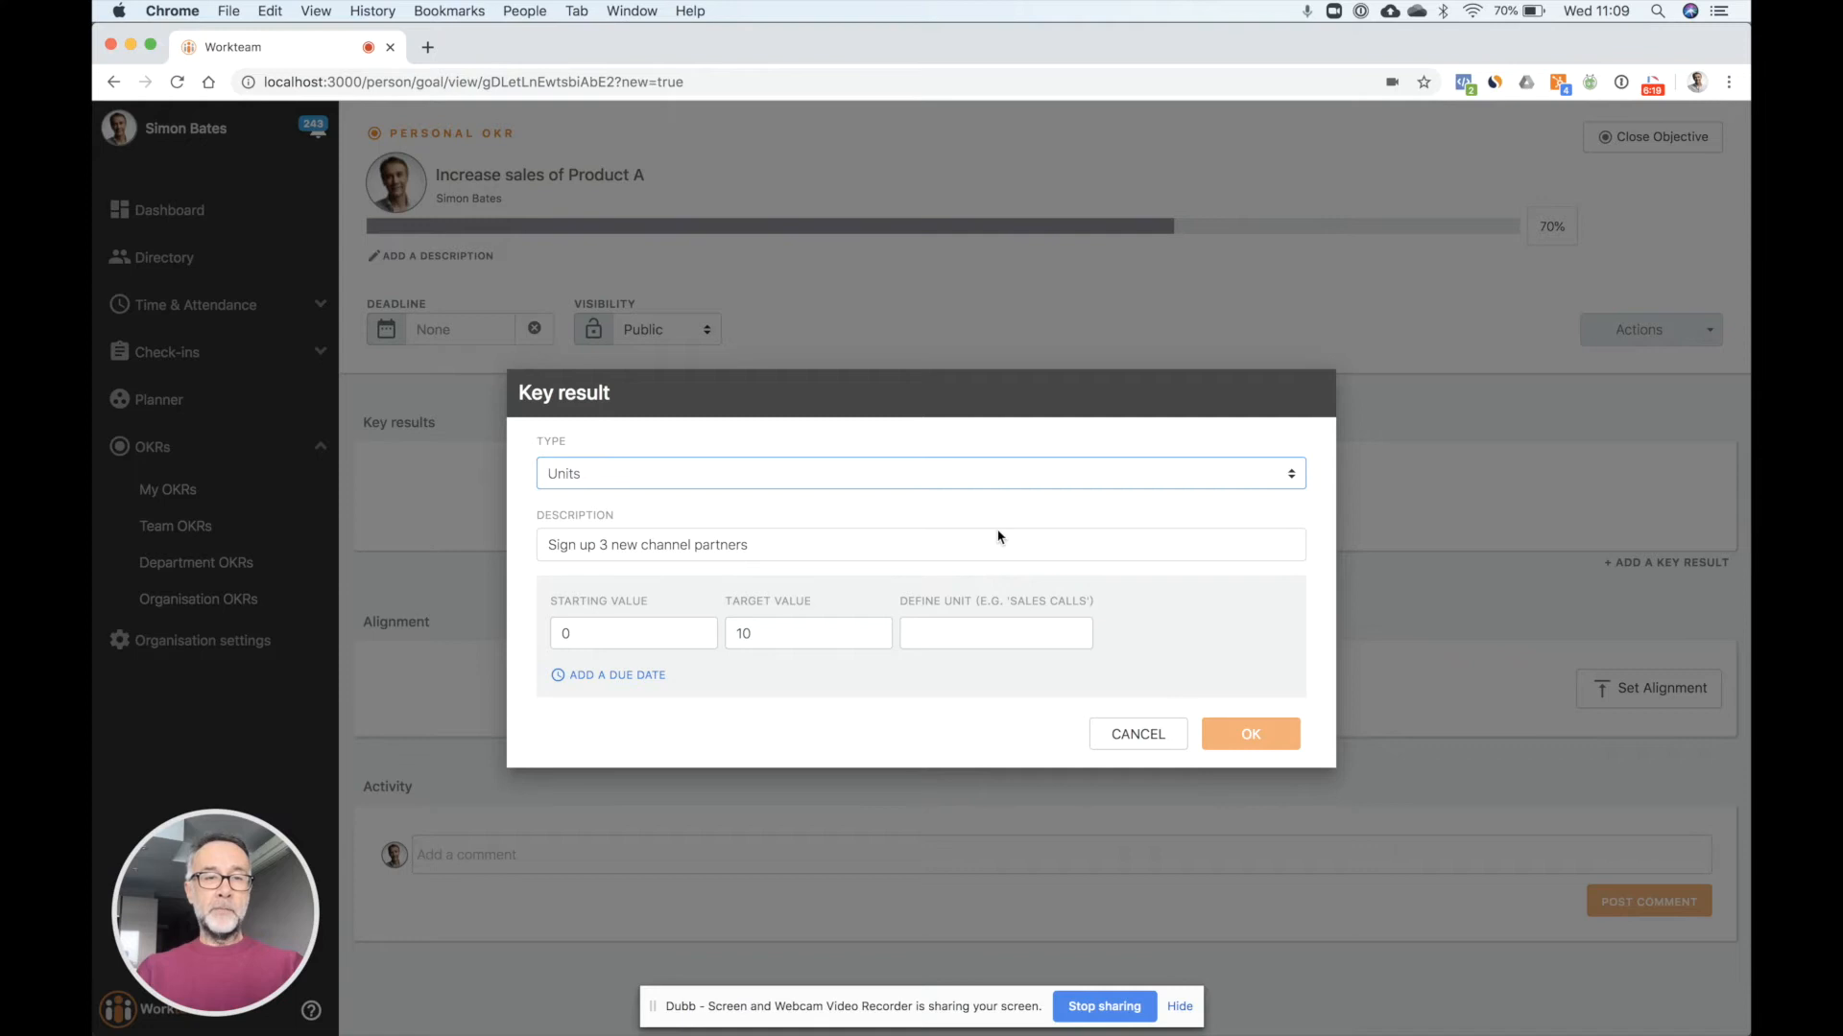
Step: Set the channel partner key result's target value to 3 and its unit to "channel partners", and save it
double_click(771, 635)
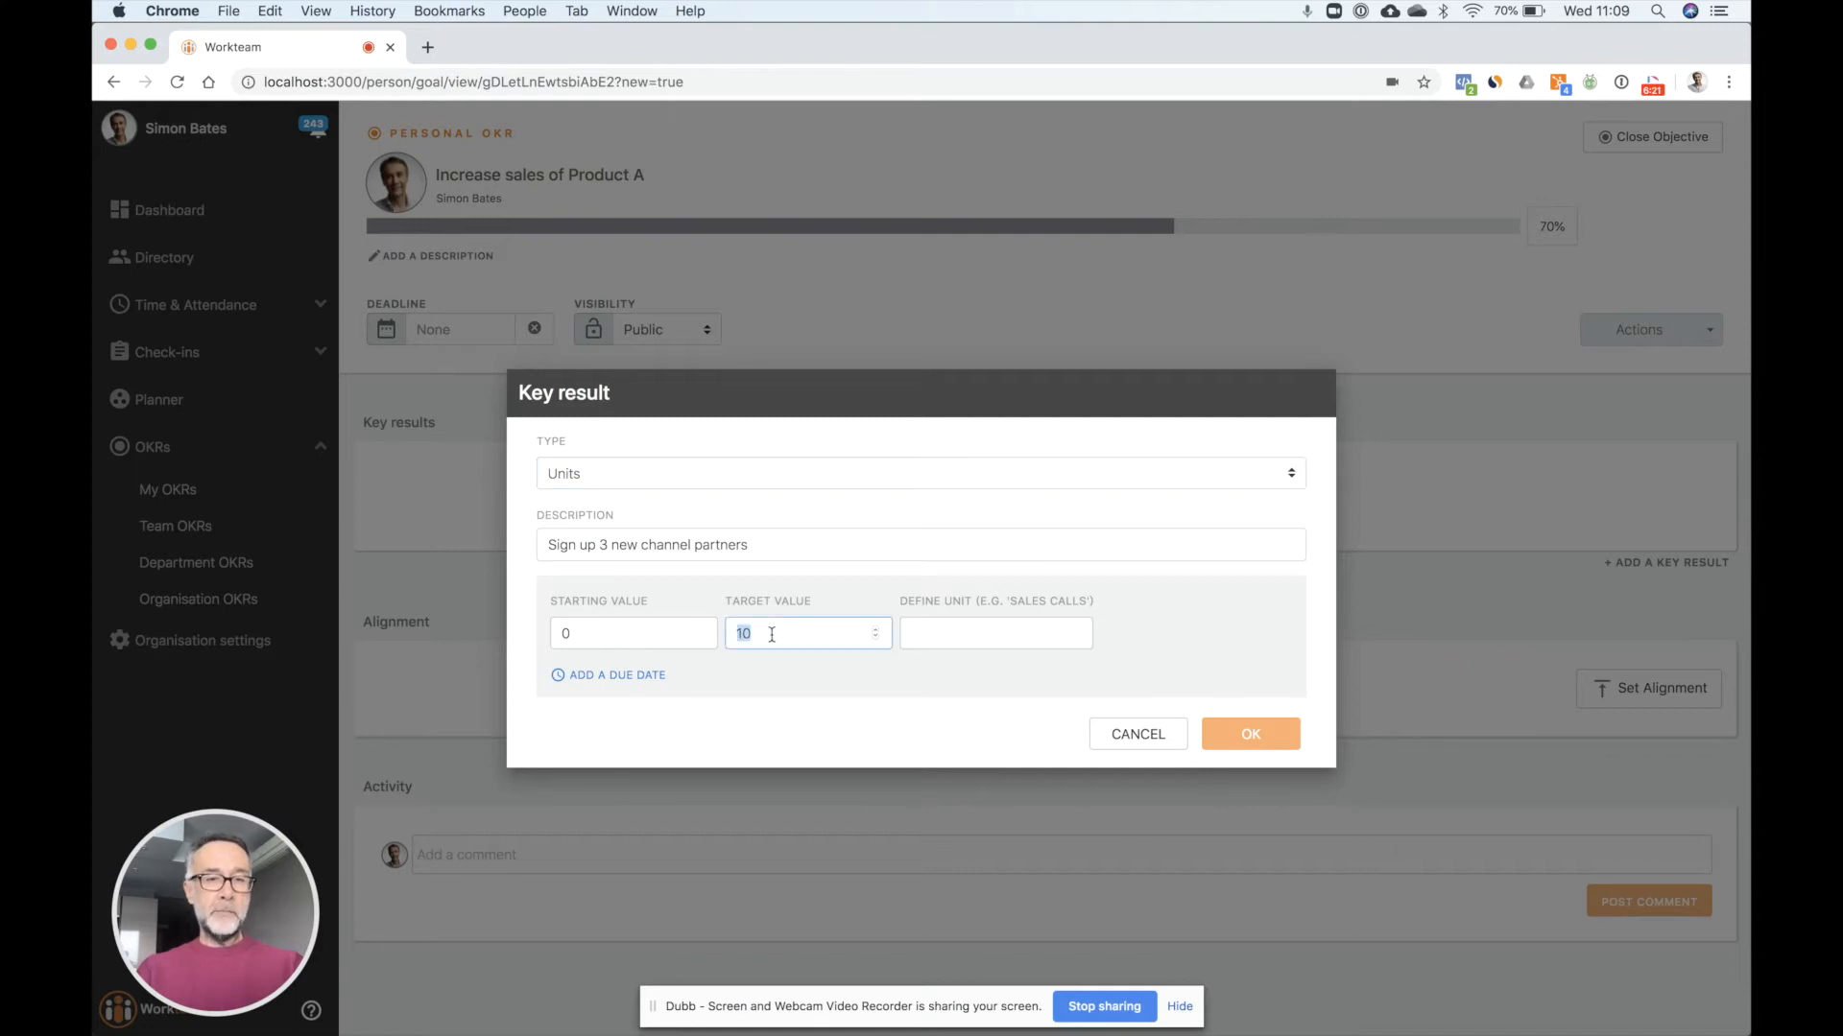
type("3")
left_click(929, 637)
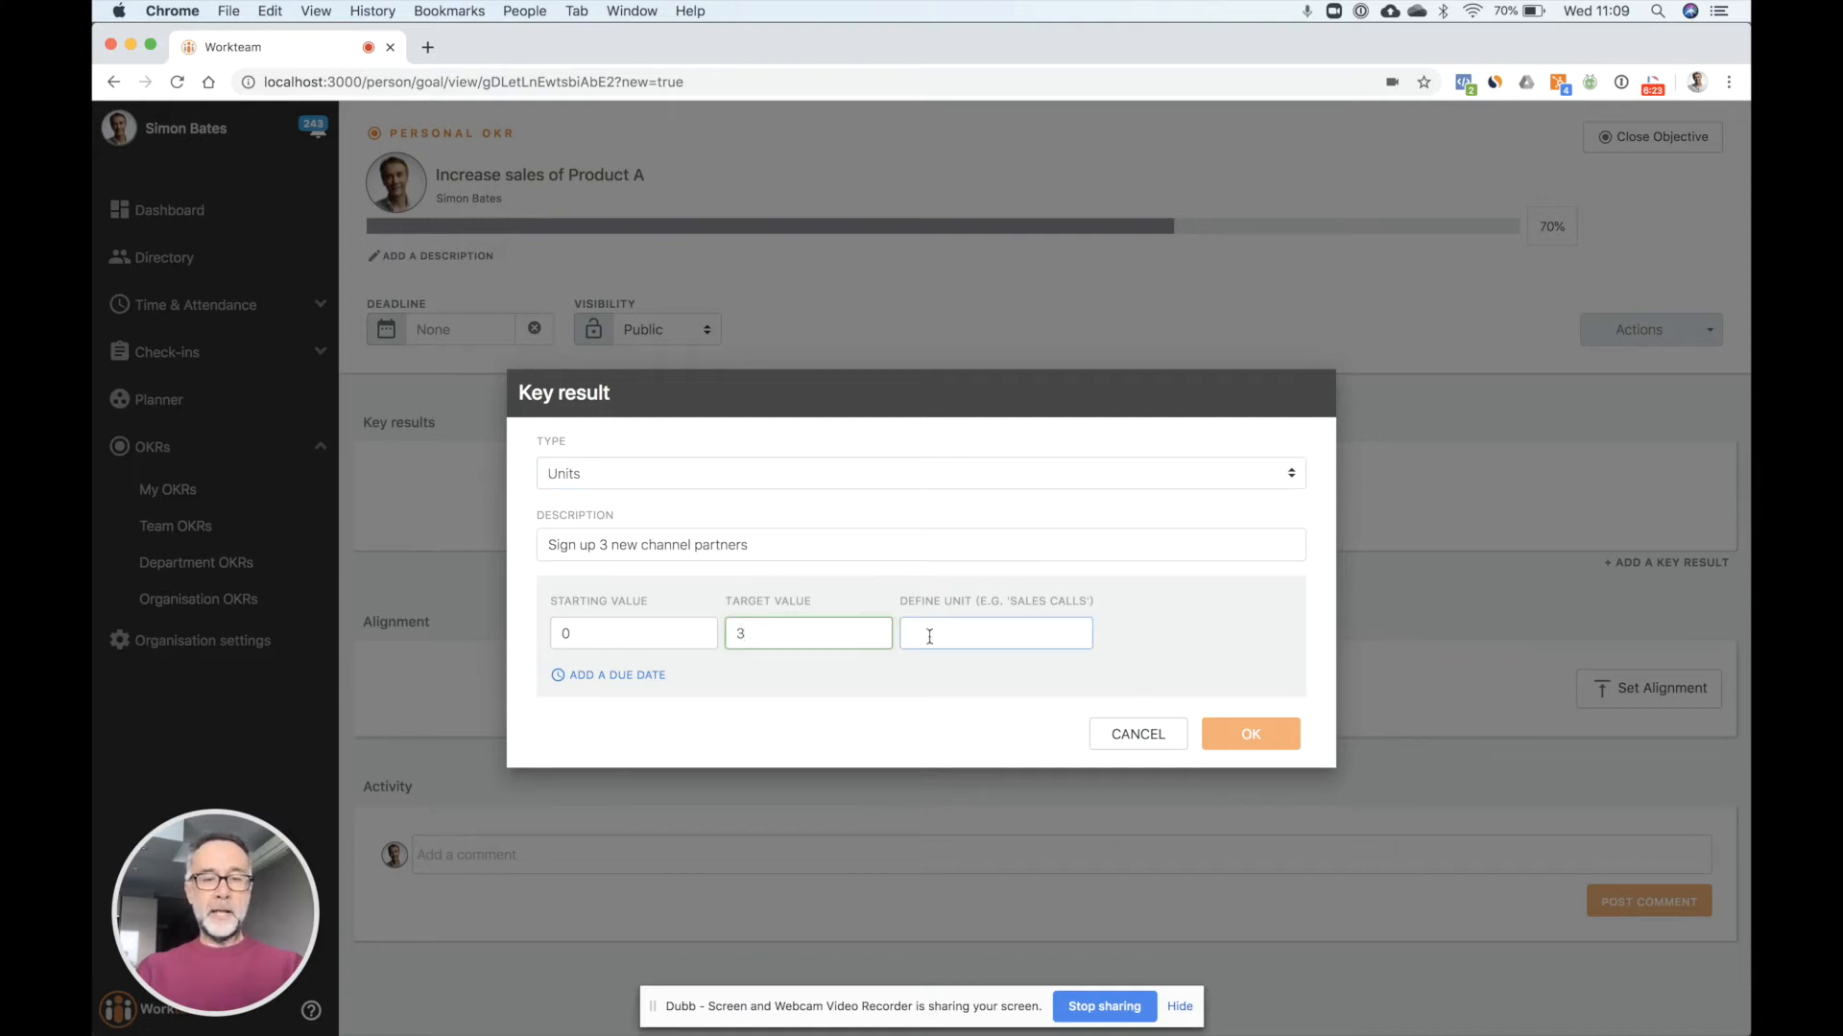
type("channel")
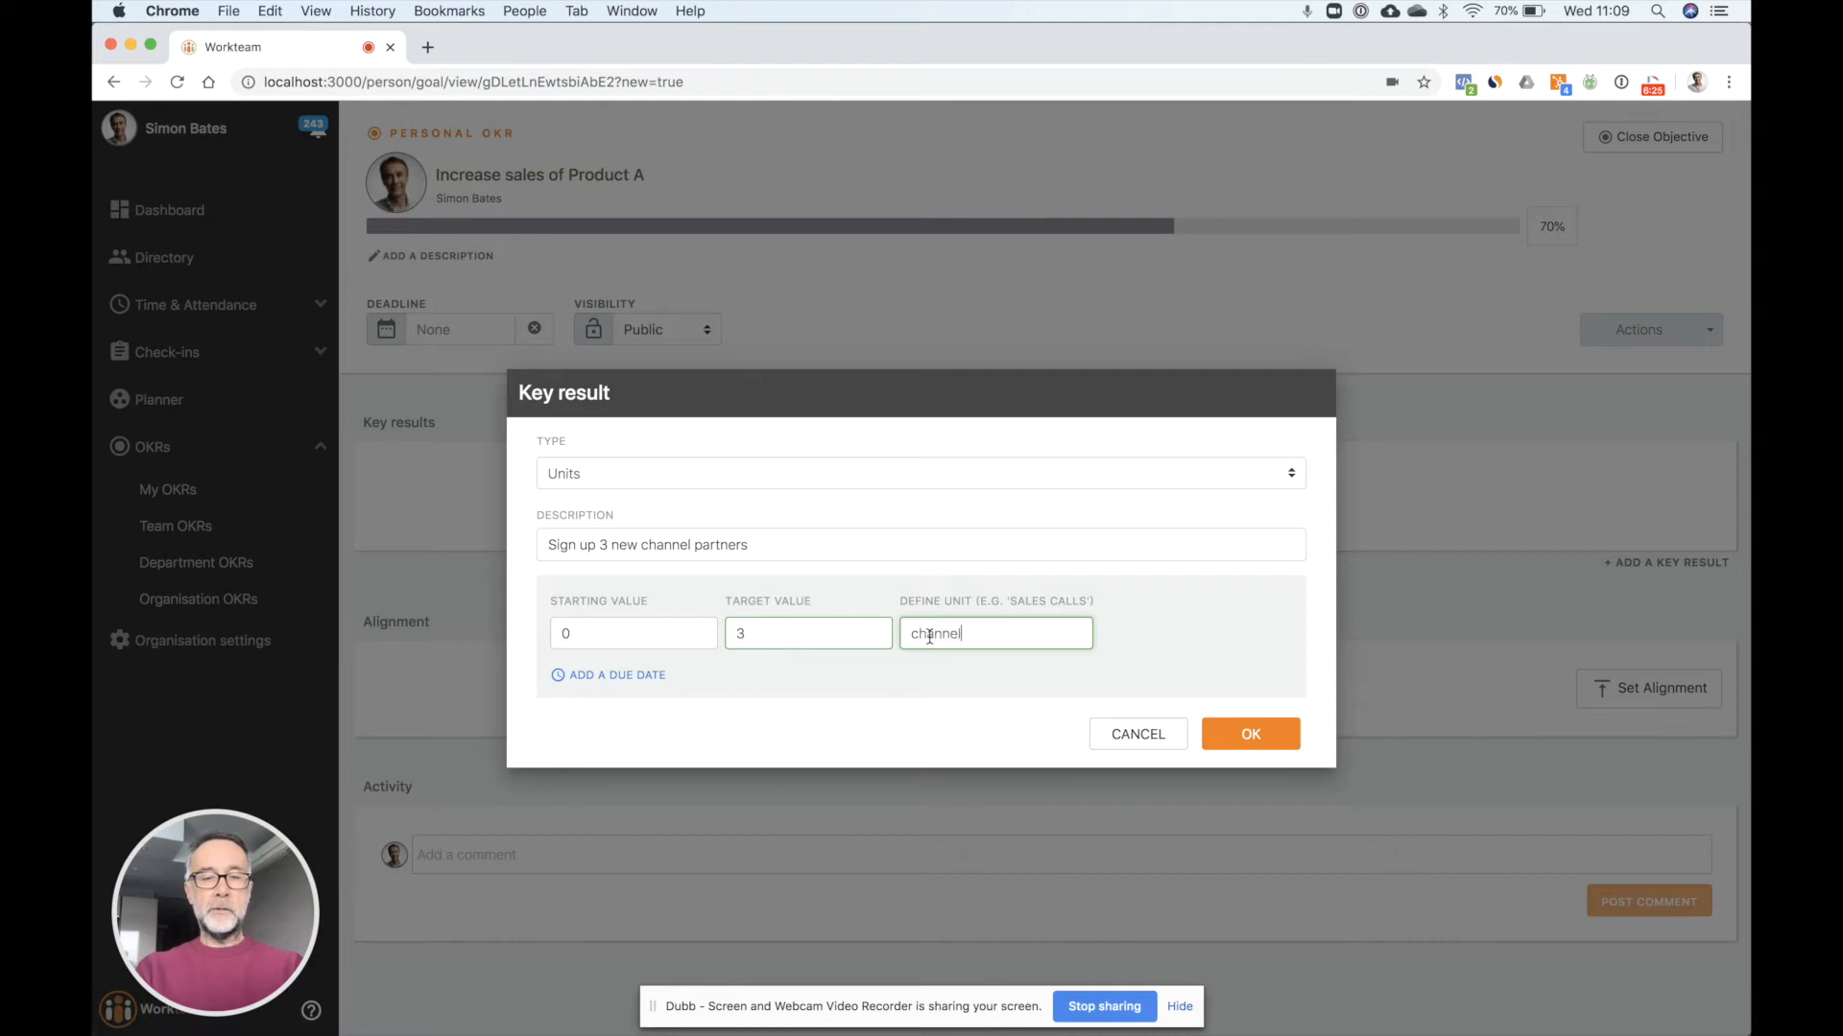
type(" partners")
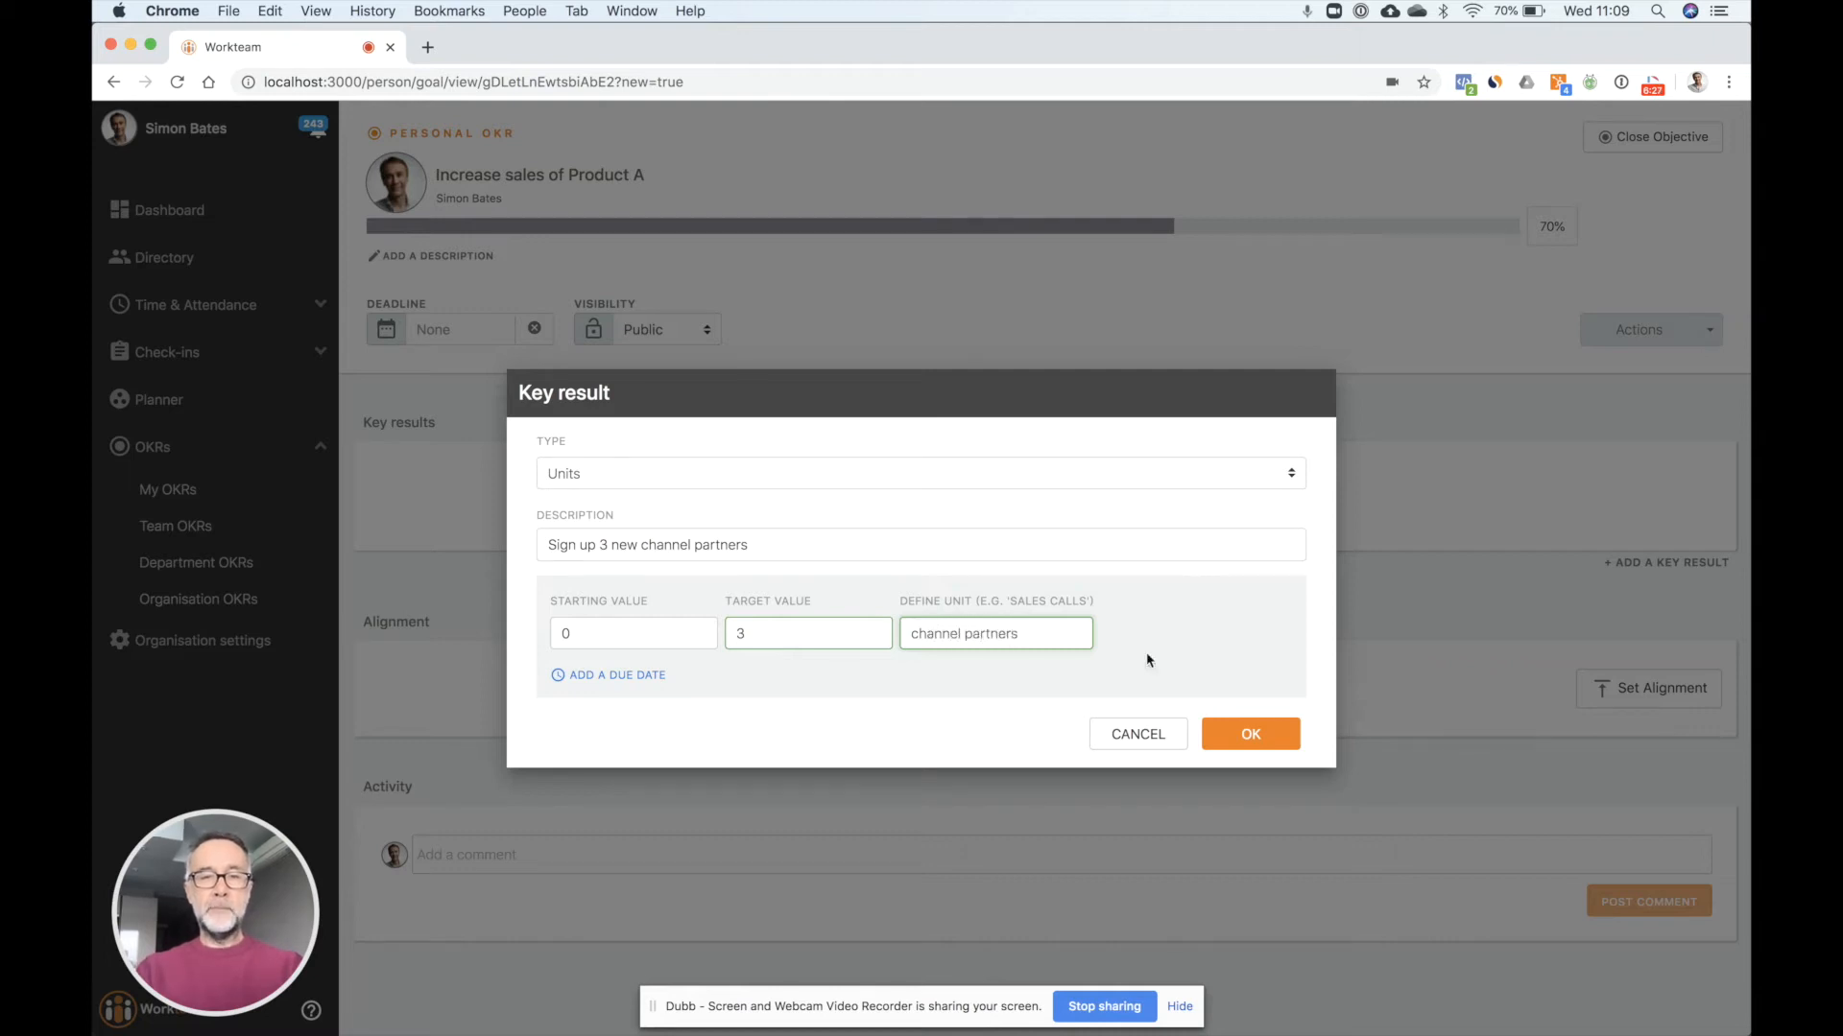
left_click(1241, 734)
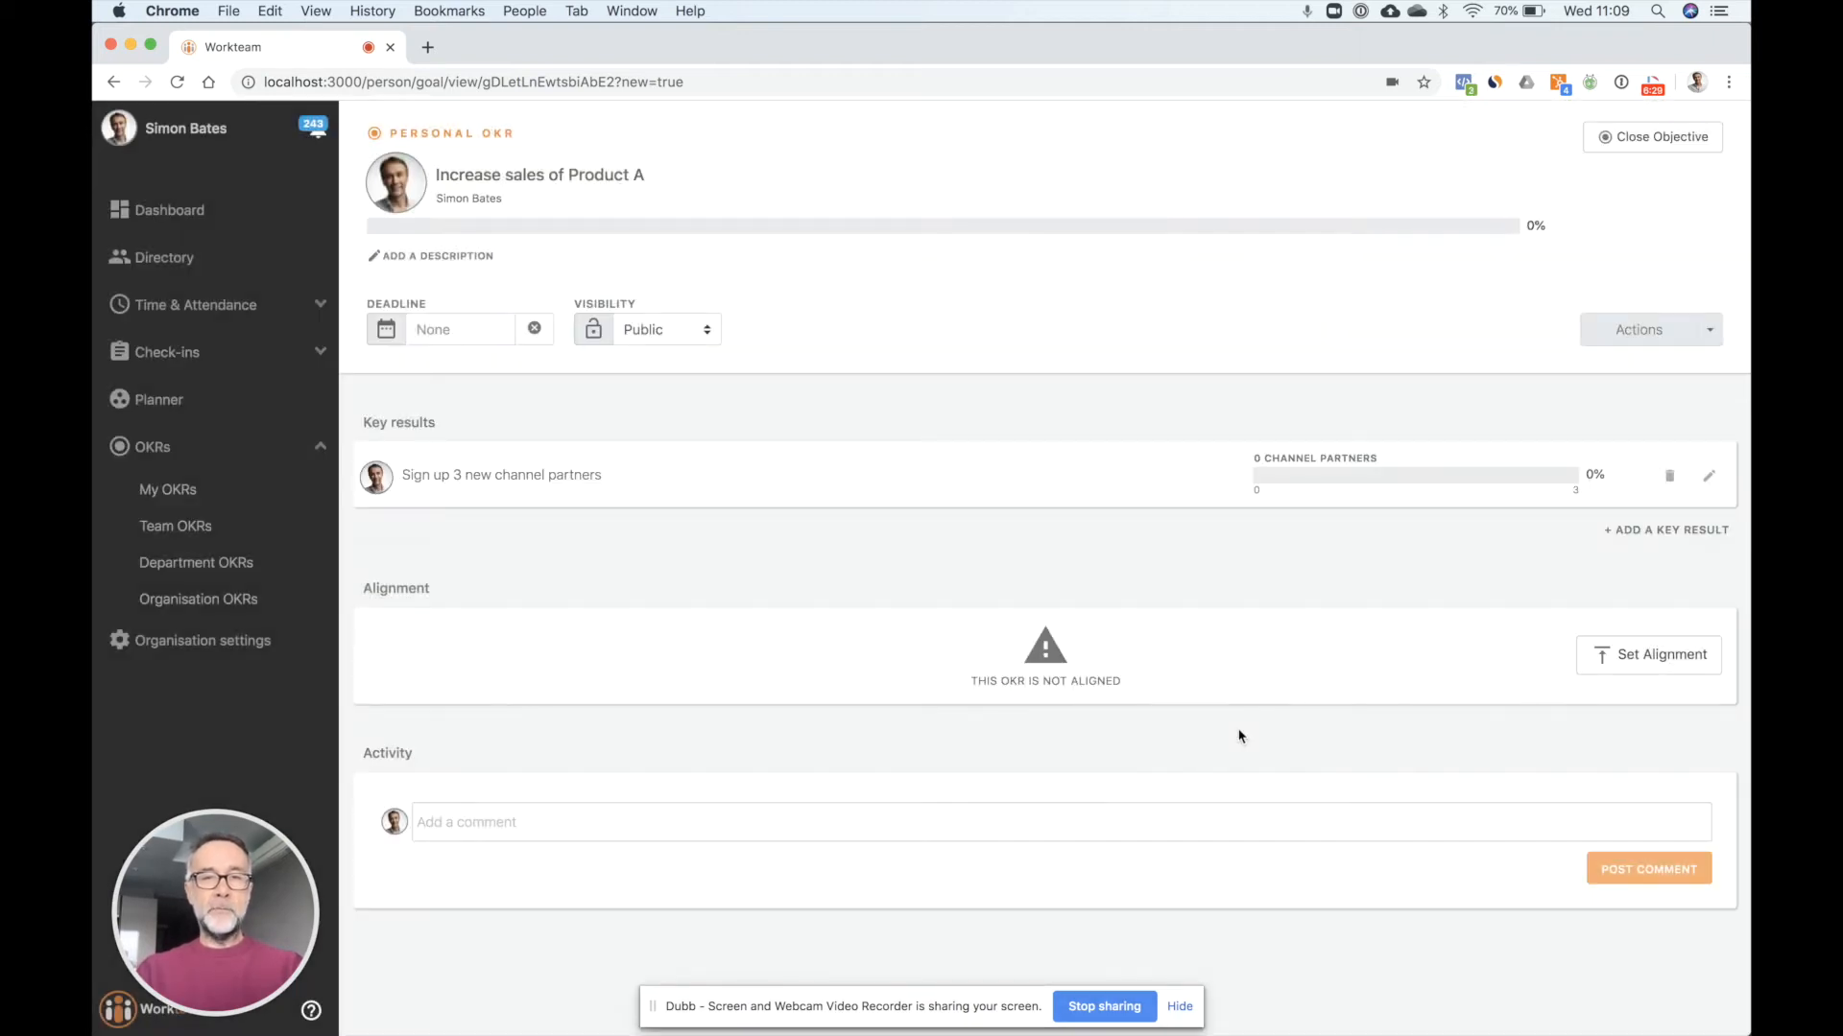
Step: Start a second key result described as "Increase MRR from 800k to 900k" and set its type to Currency
left_click(1647, 535)
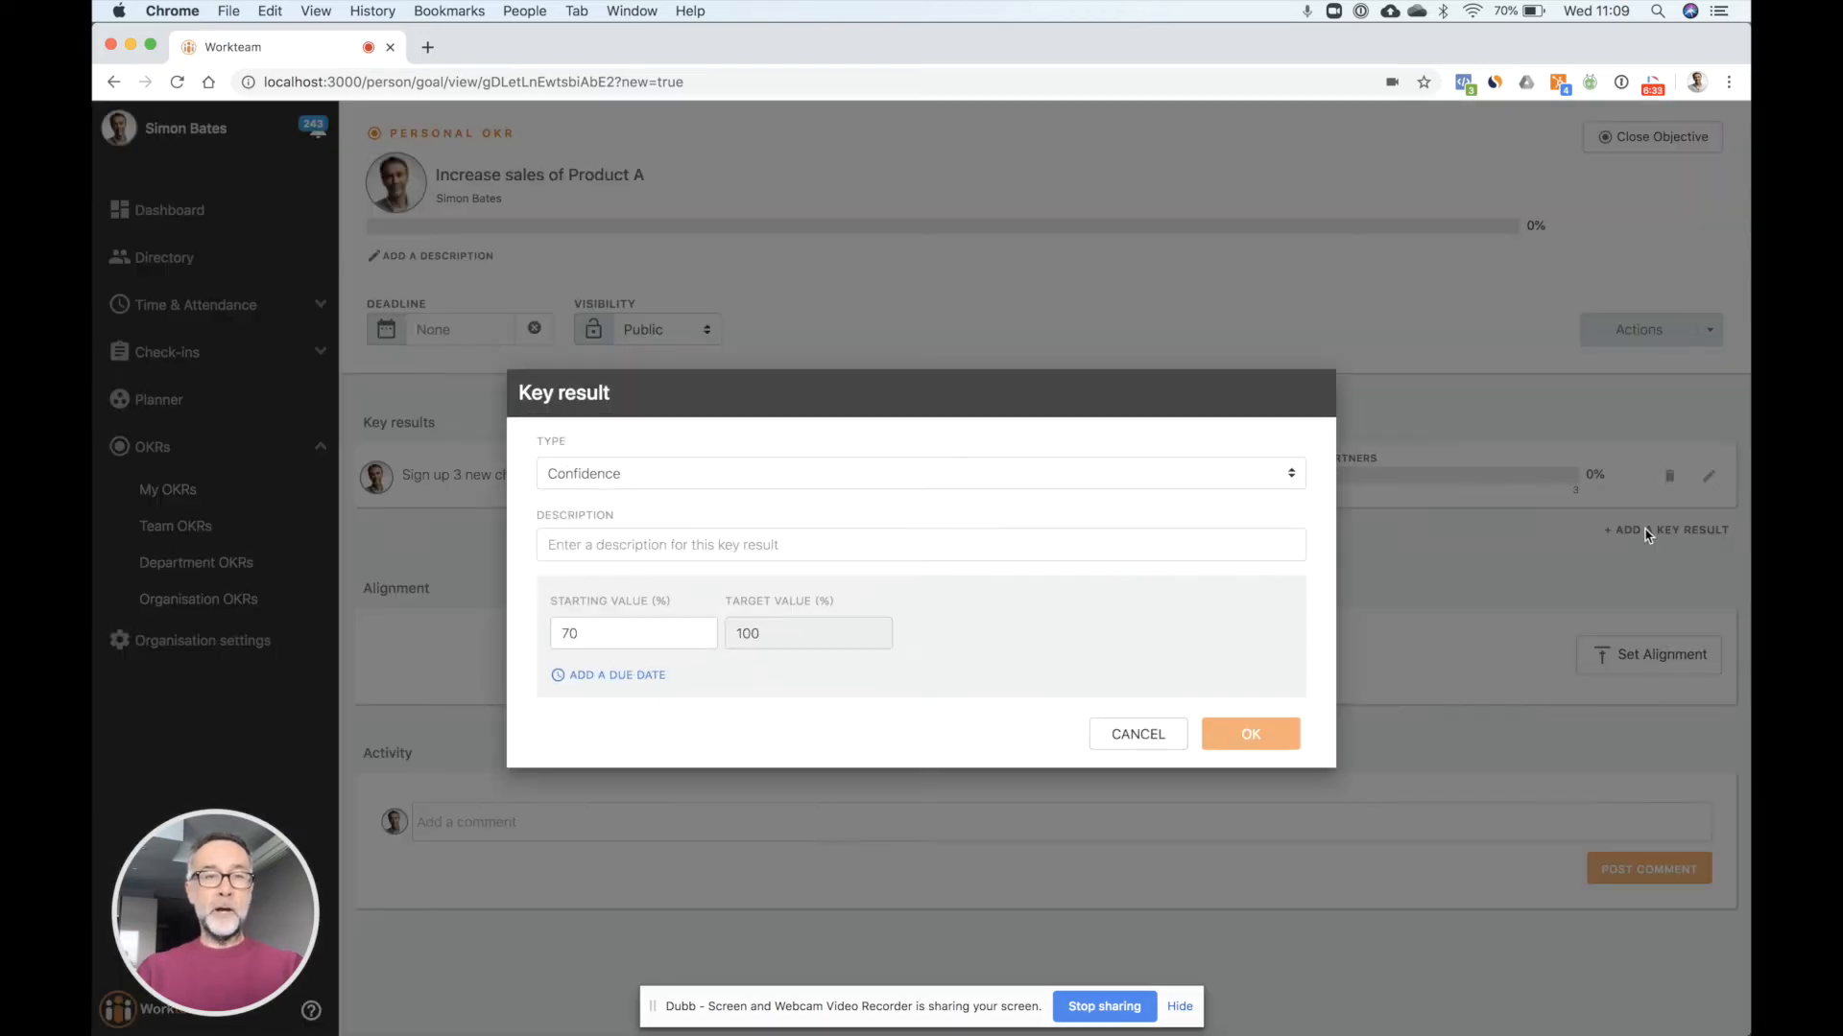
type("Increase MRR")
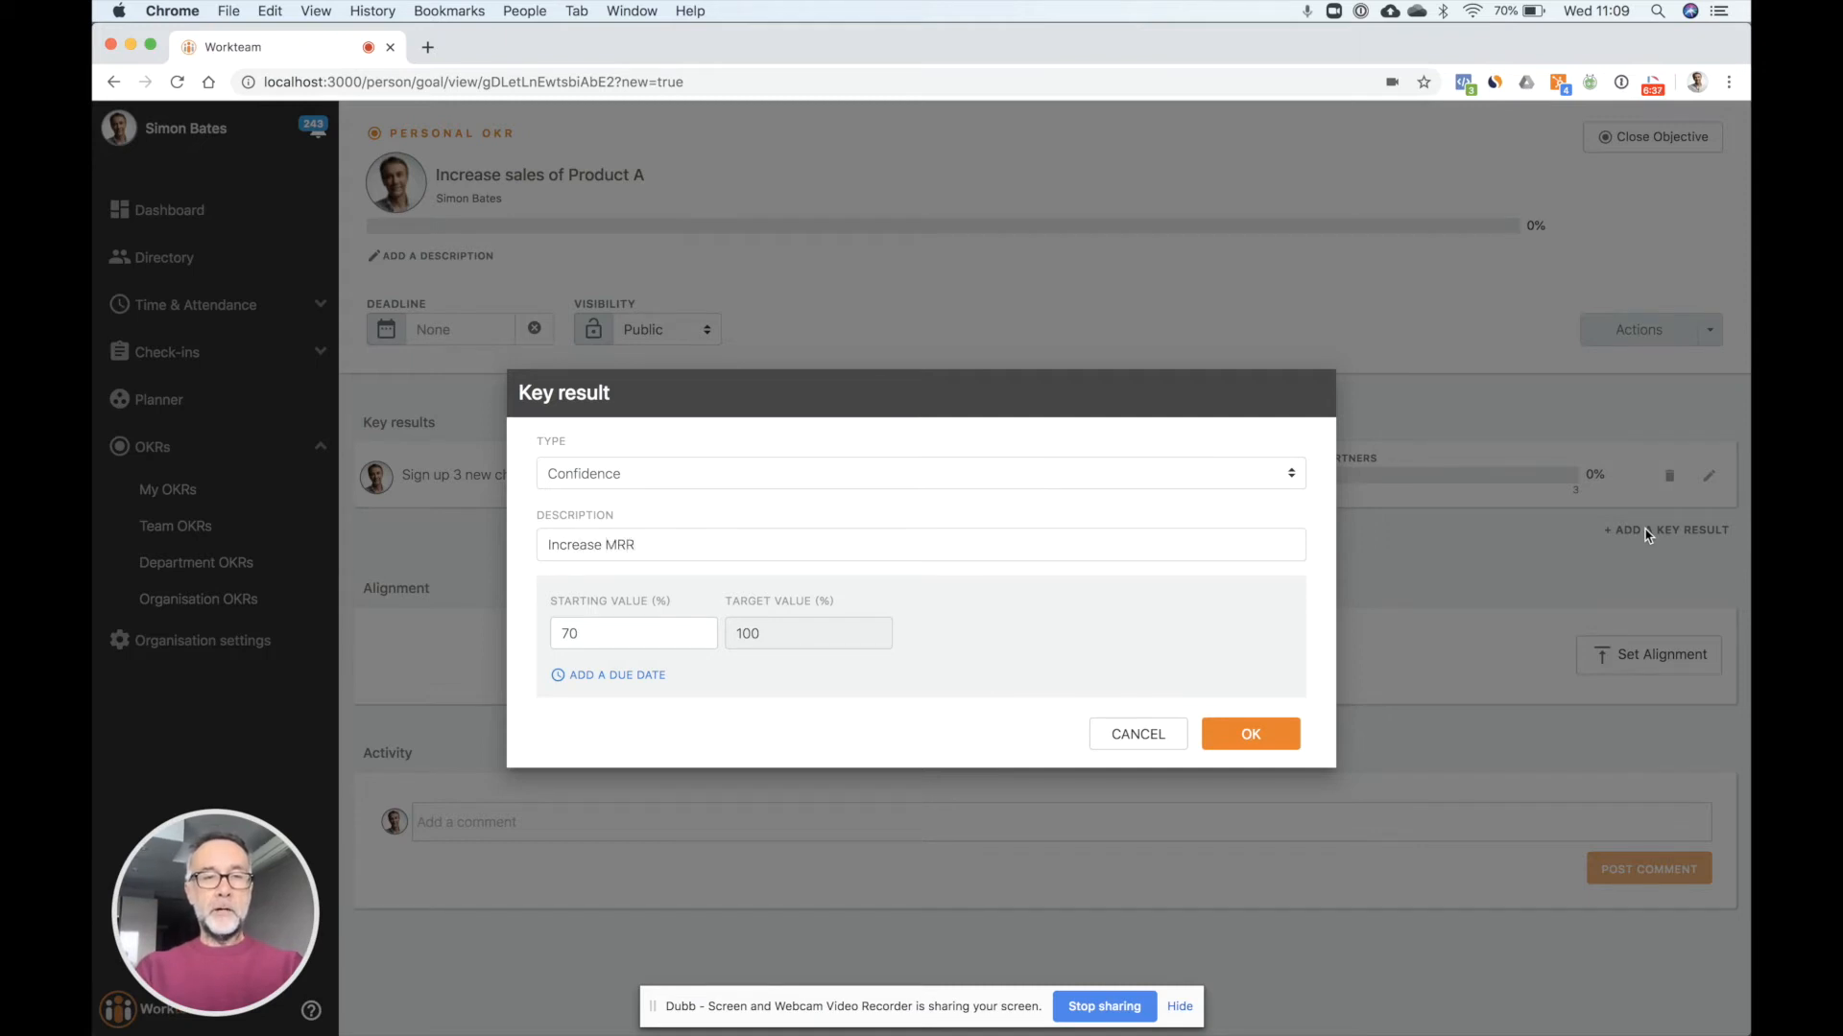
type(" from 800k to 900k")
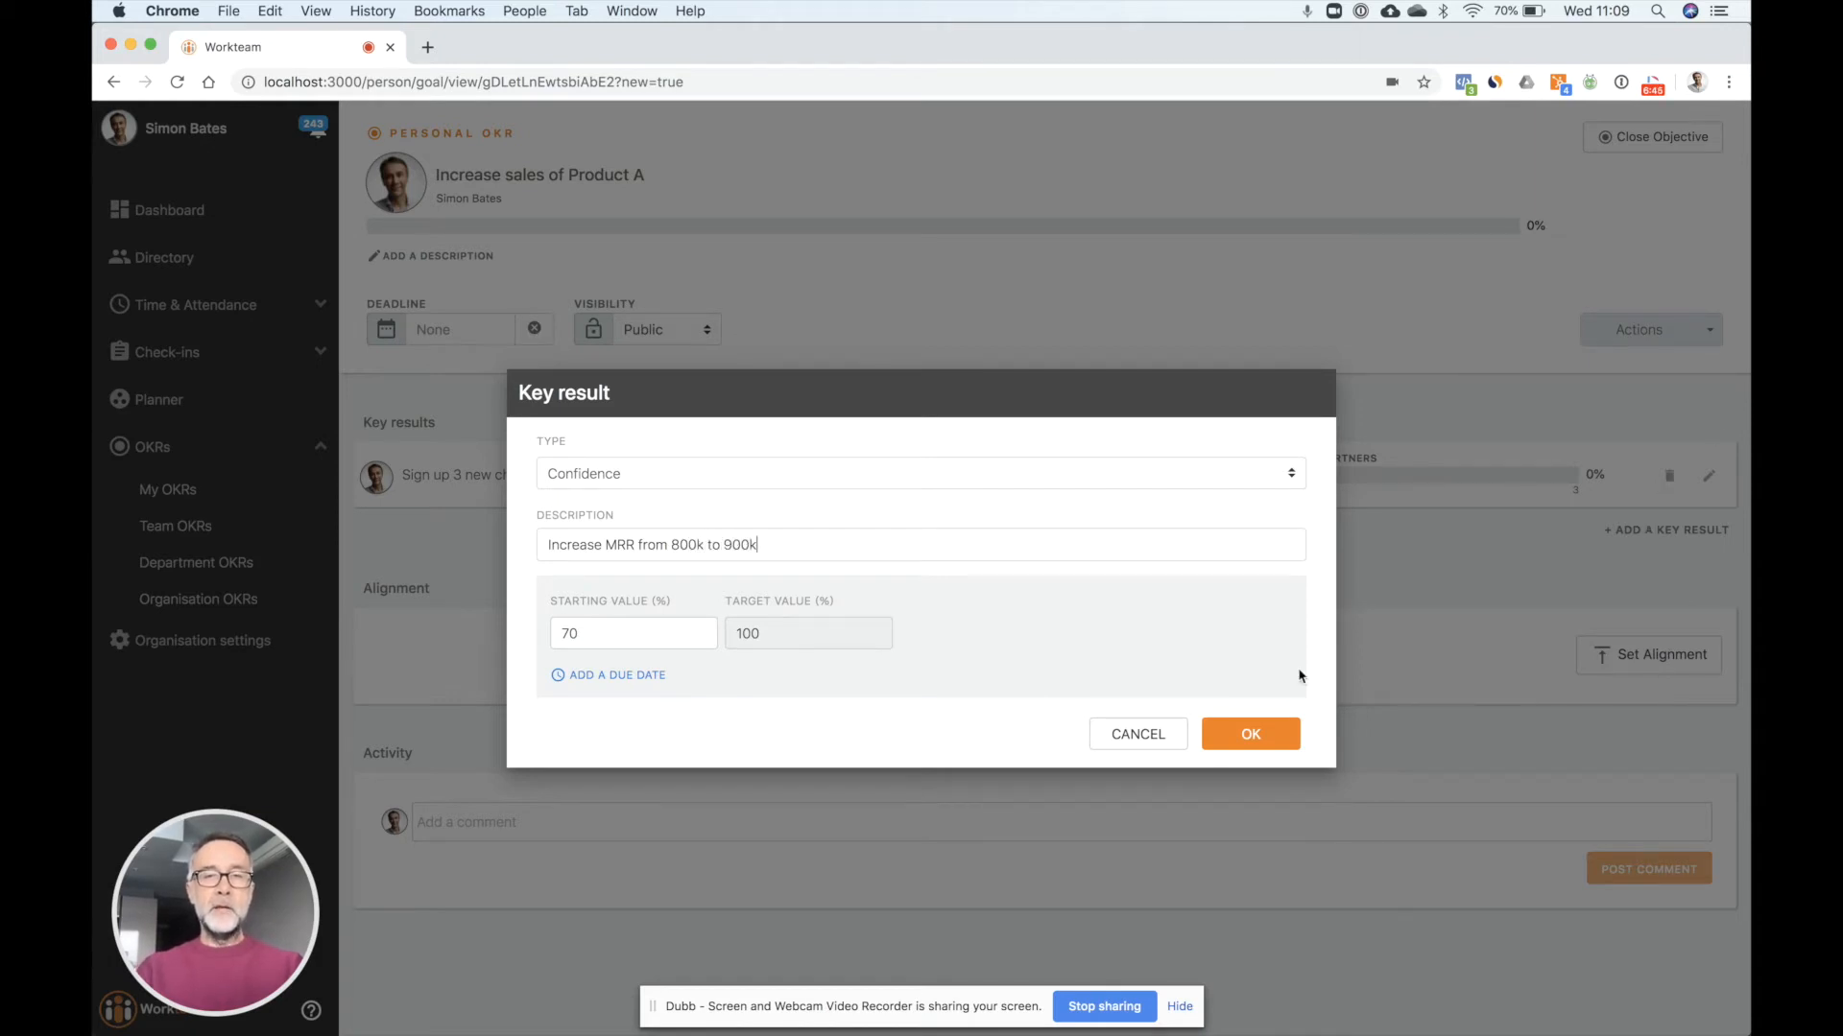
left_click(1121, 476)
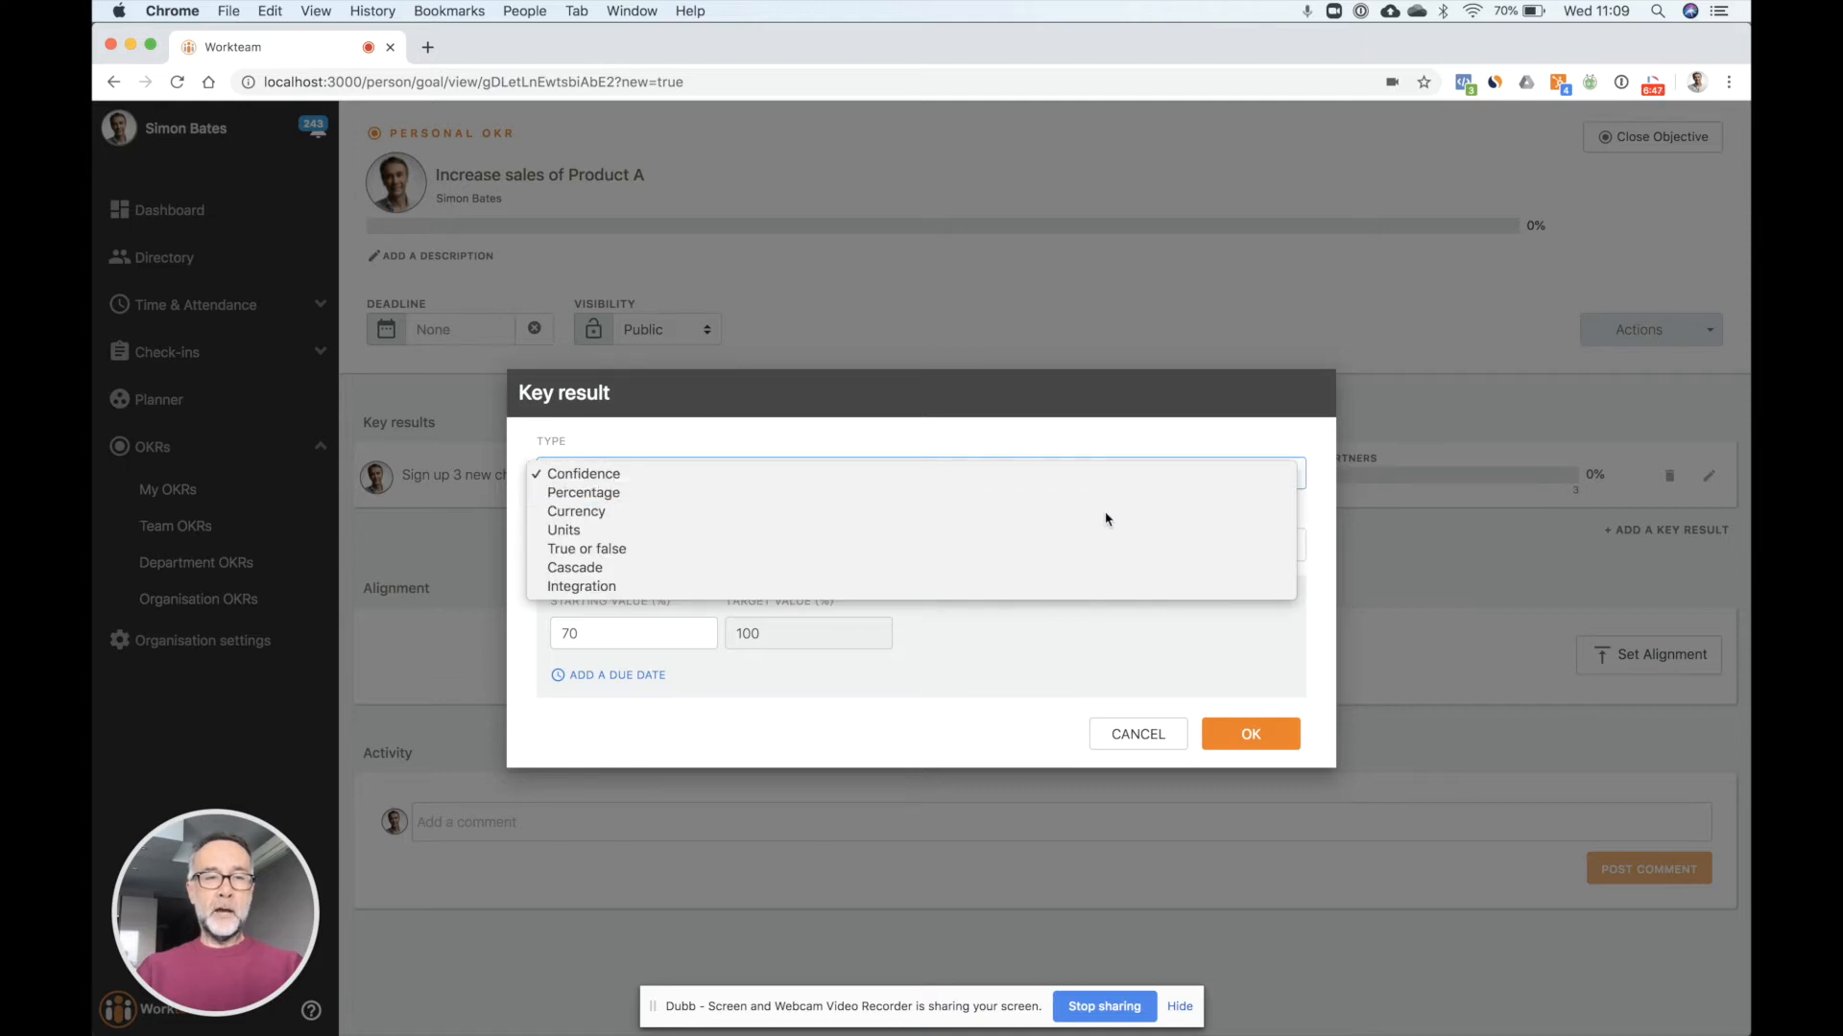
left_click(1106, 515)
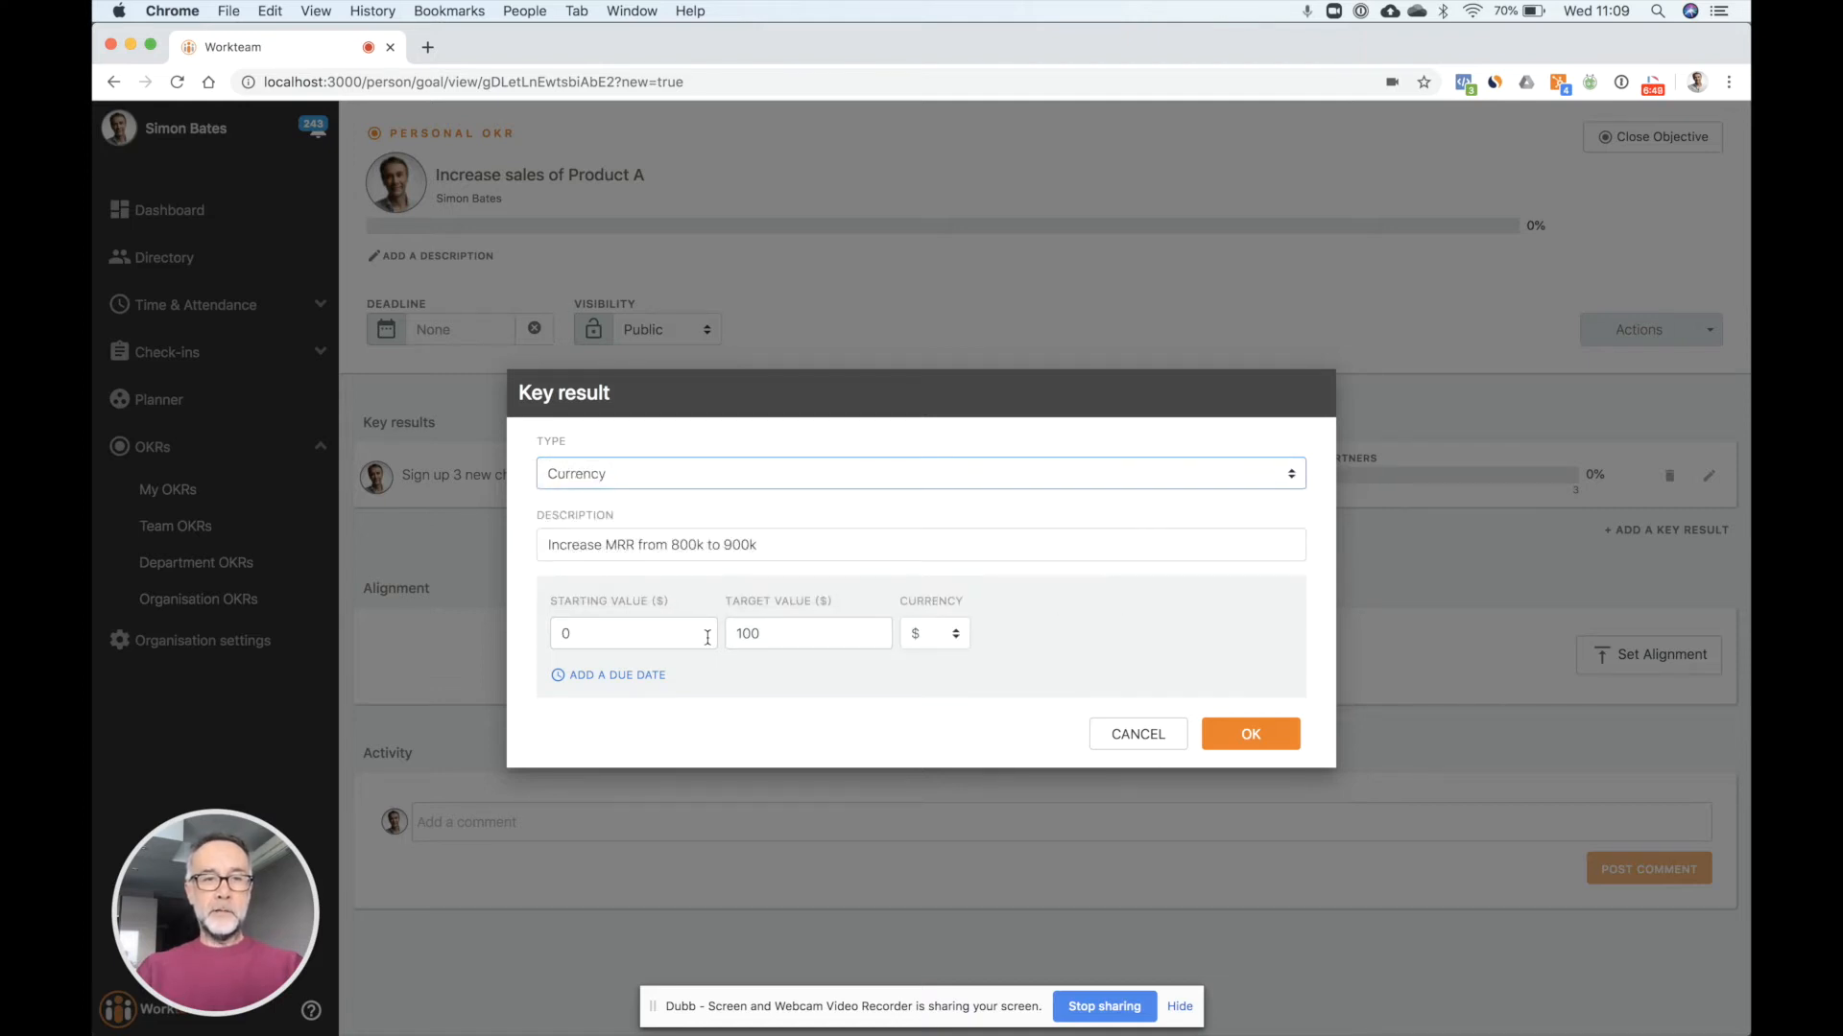
Step: Give the MRR key result a starting value of 800k and a target value of 900k, and save it
left_click(661, 633)
type("800k")
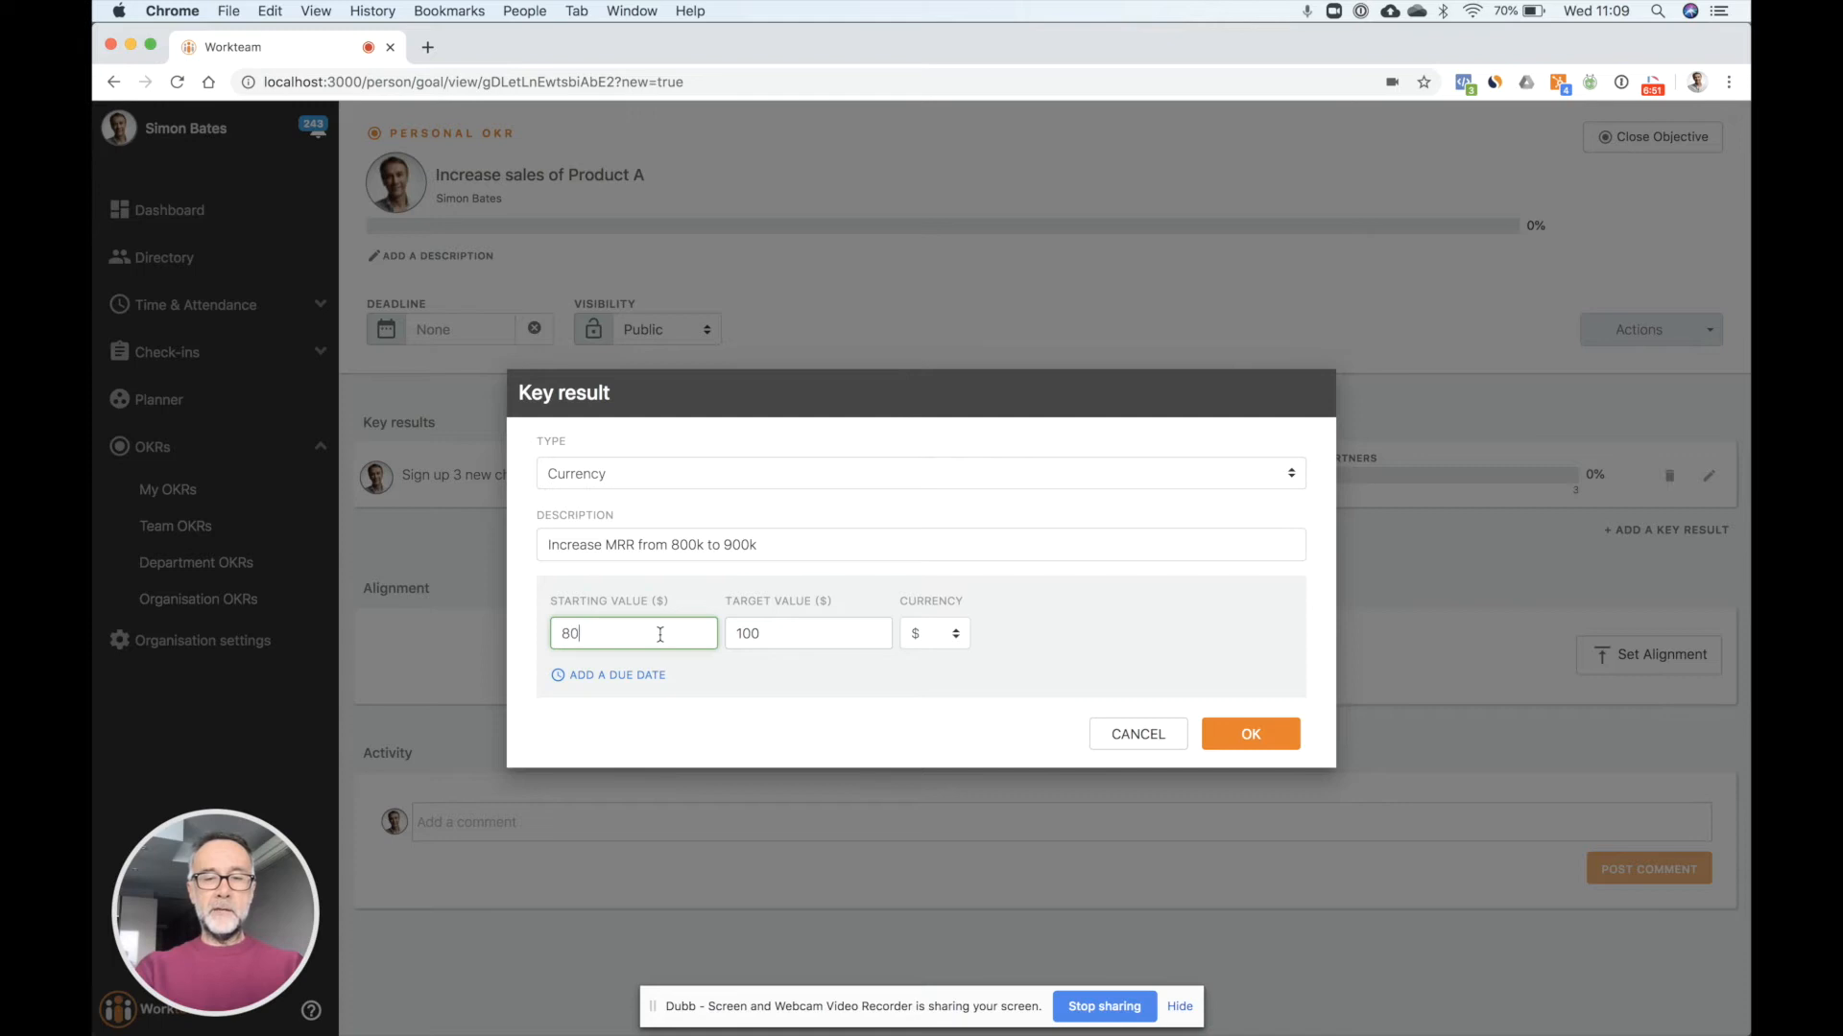
key("Tab")
type("900")
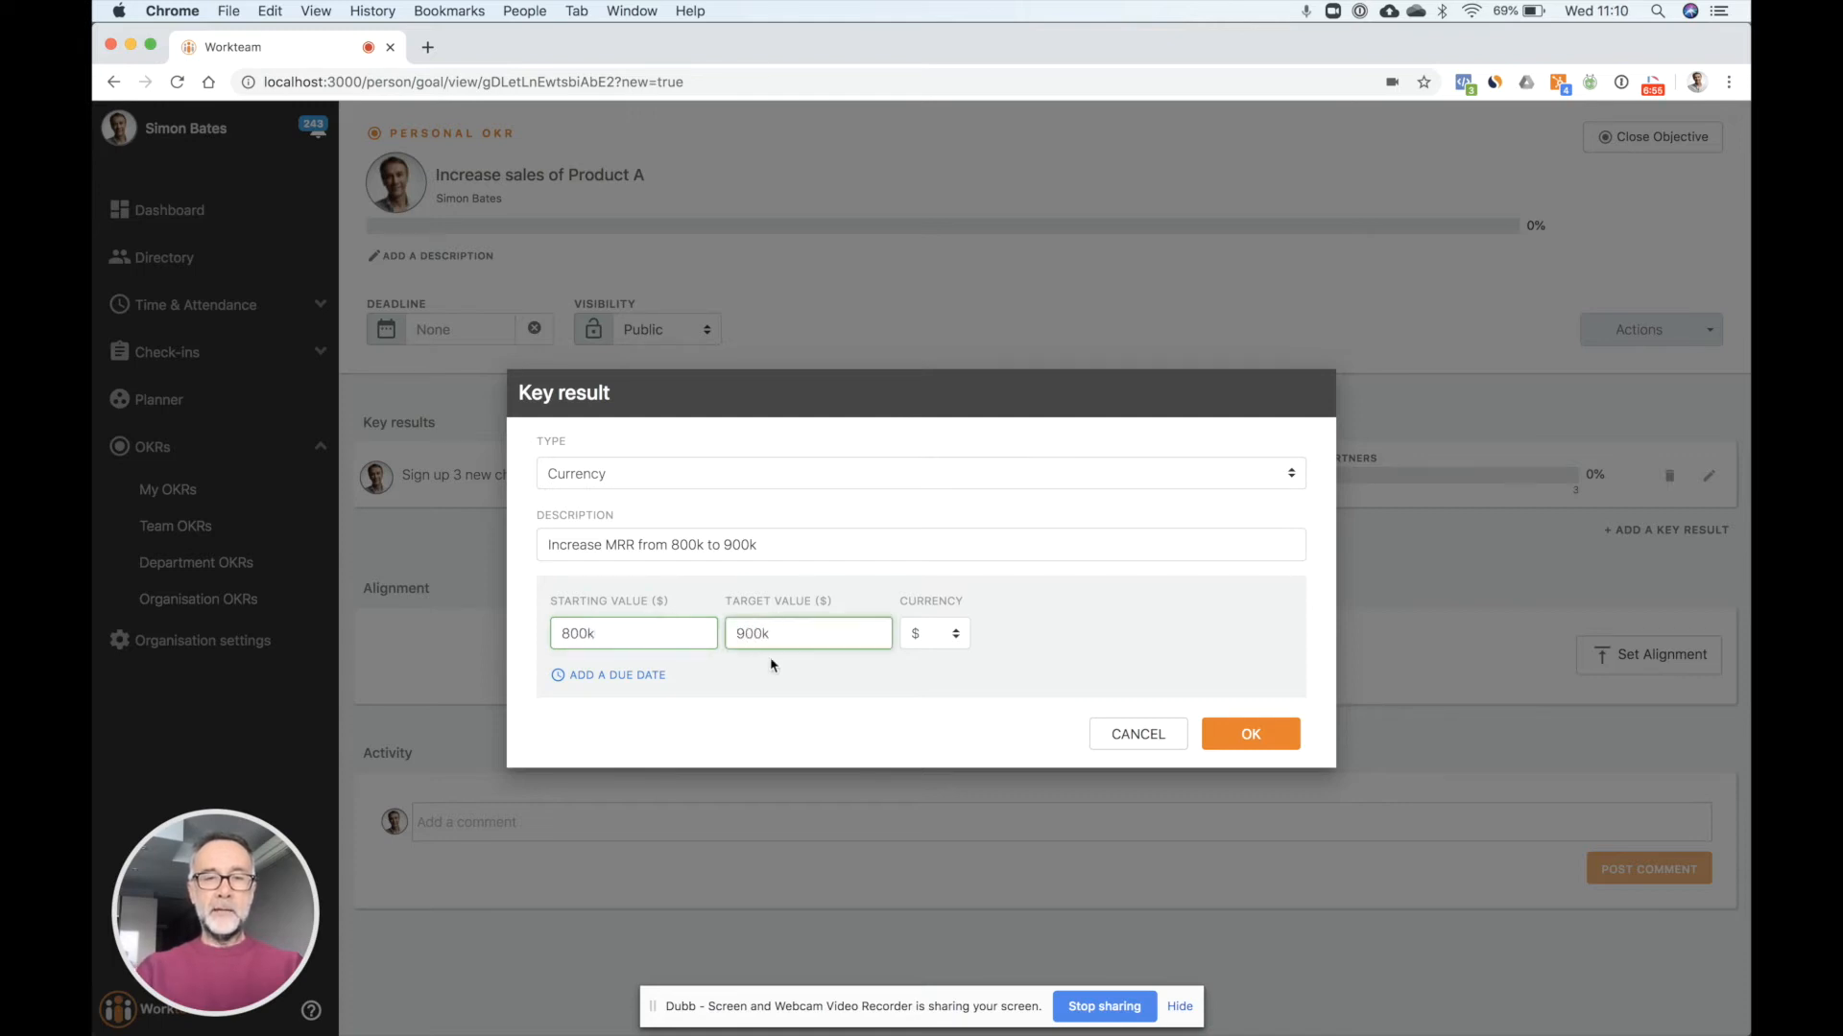
left_click(1252, 734)
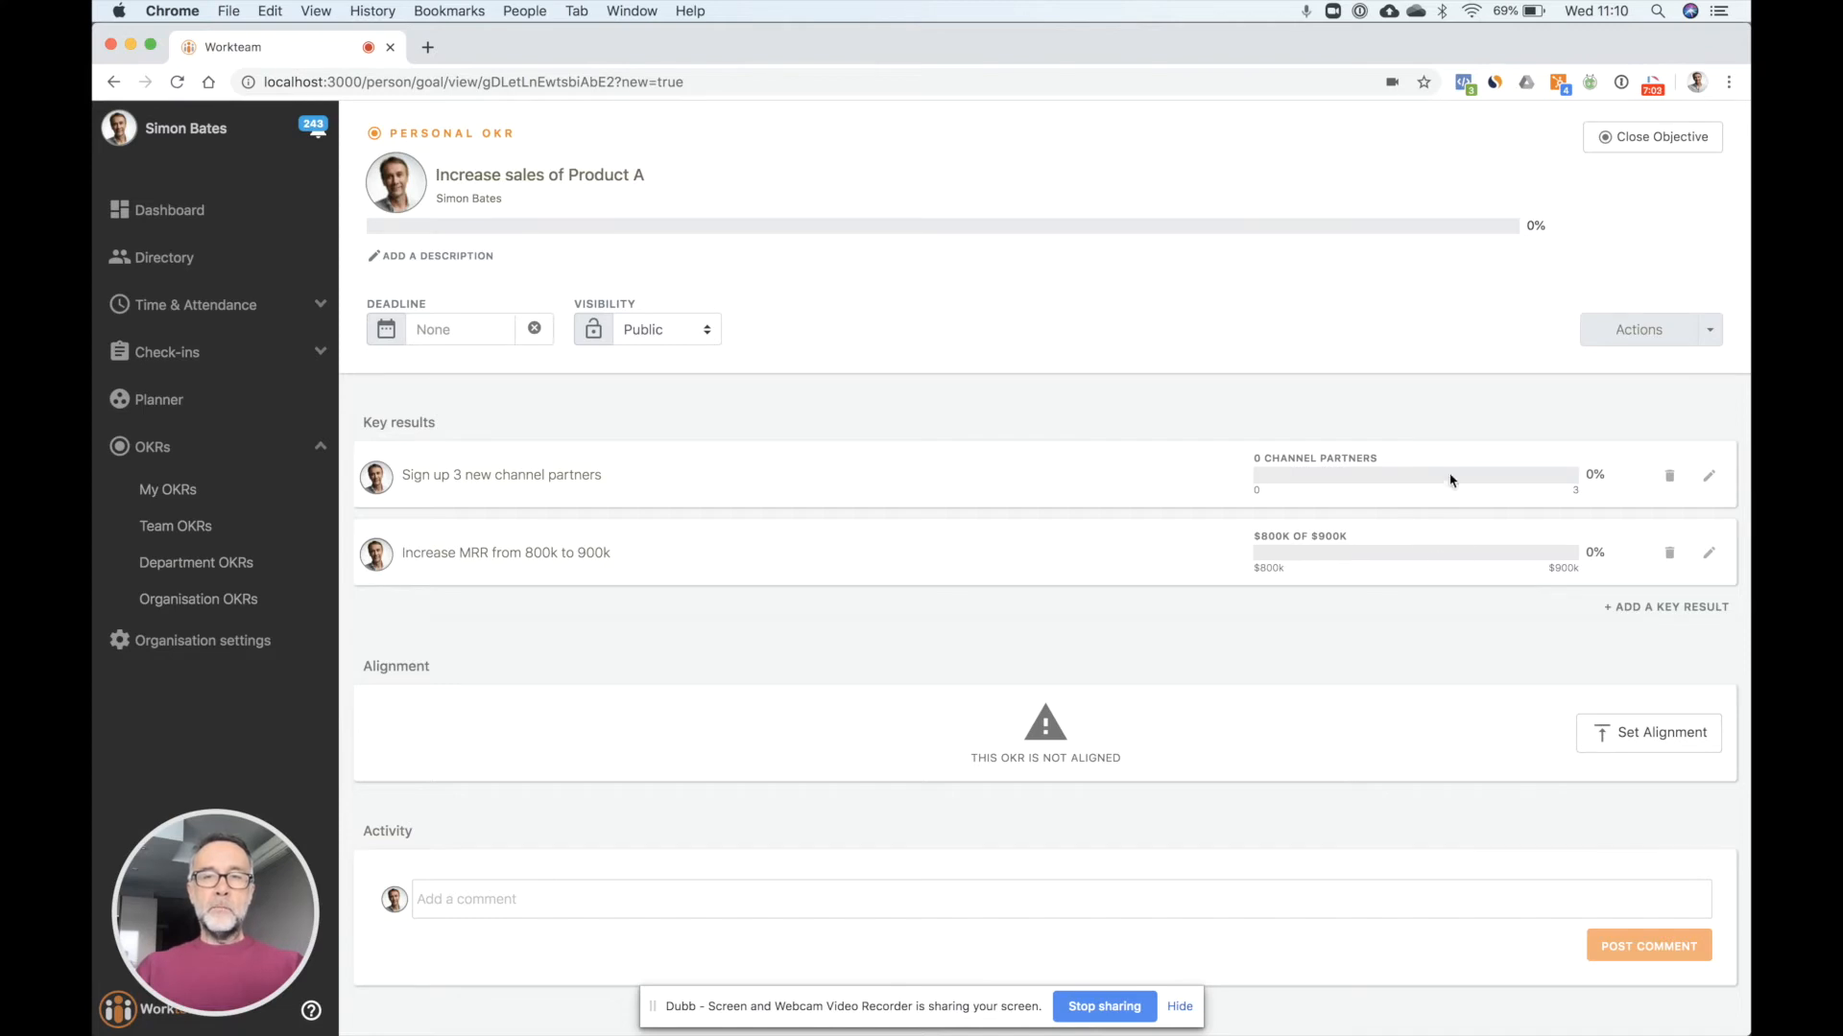
Step: Start a third key result described as "Increase our website visitors to 9000" and set its type to Integration
left_click(1670, 610)
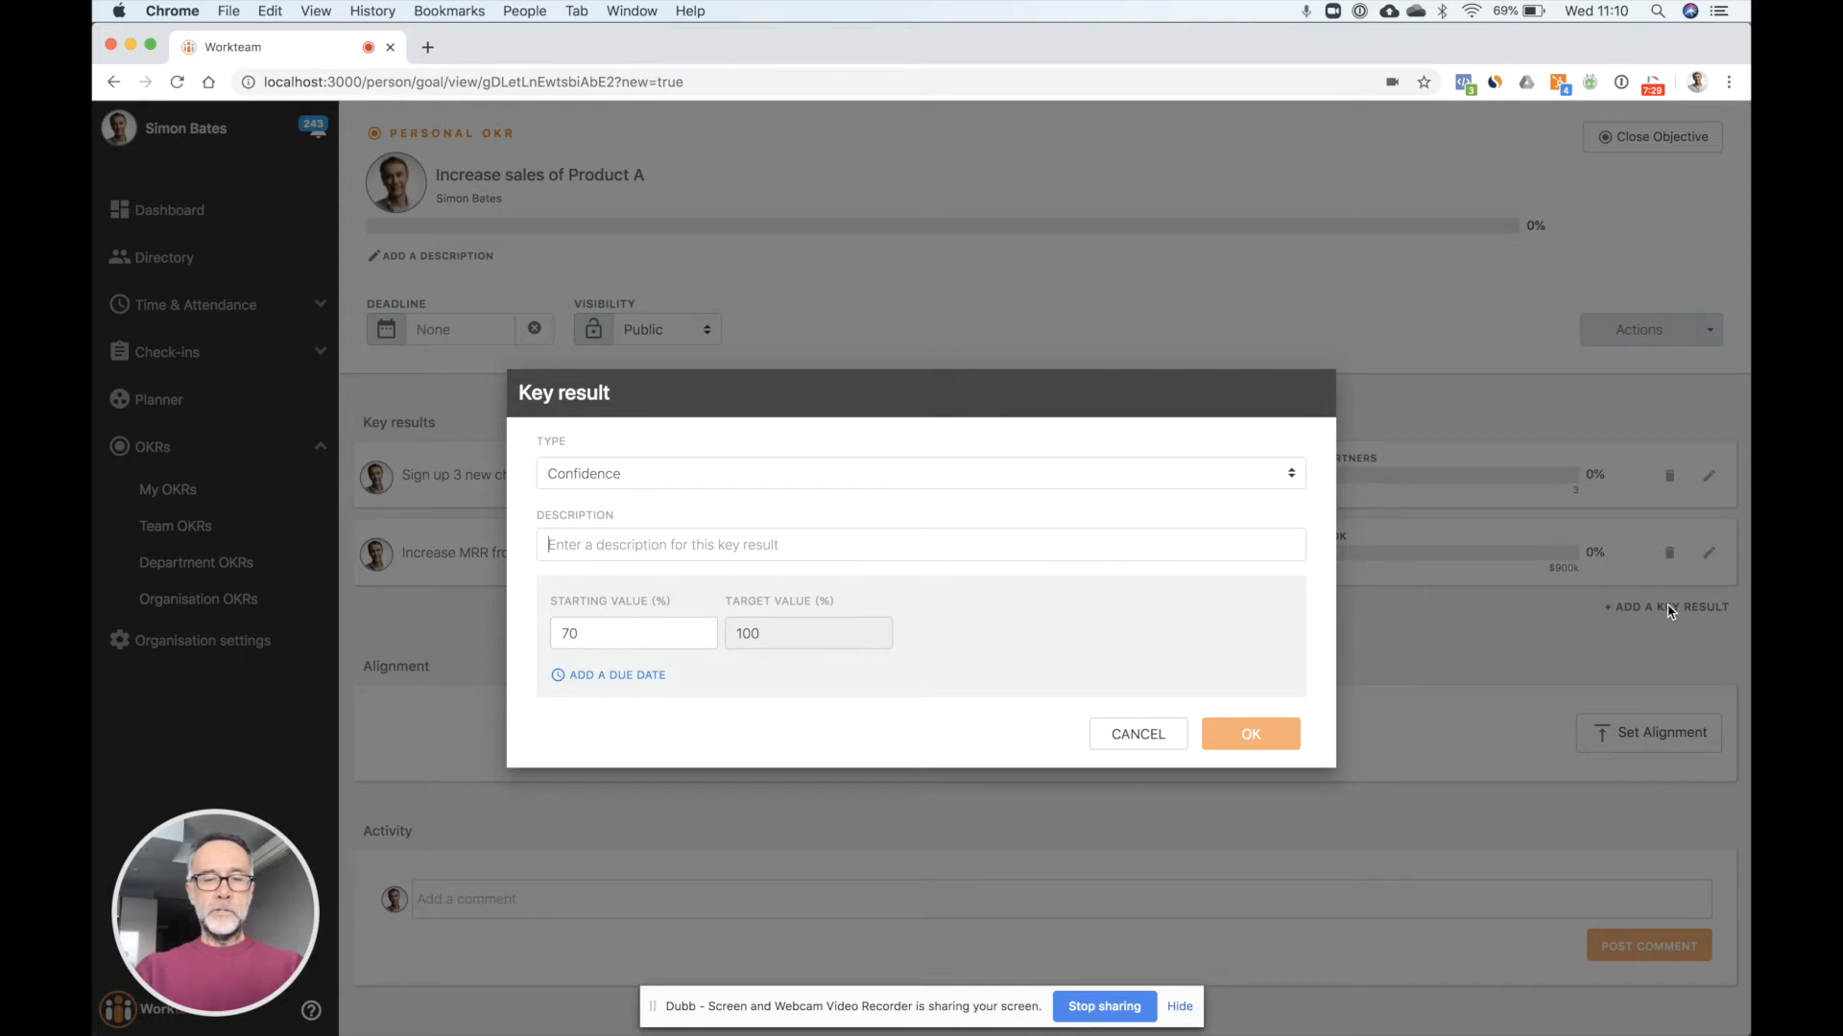
type("Increase our website visitors ")
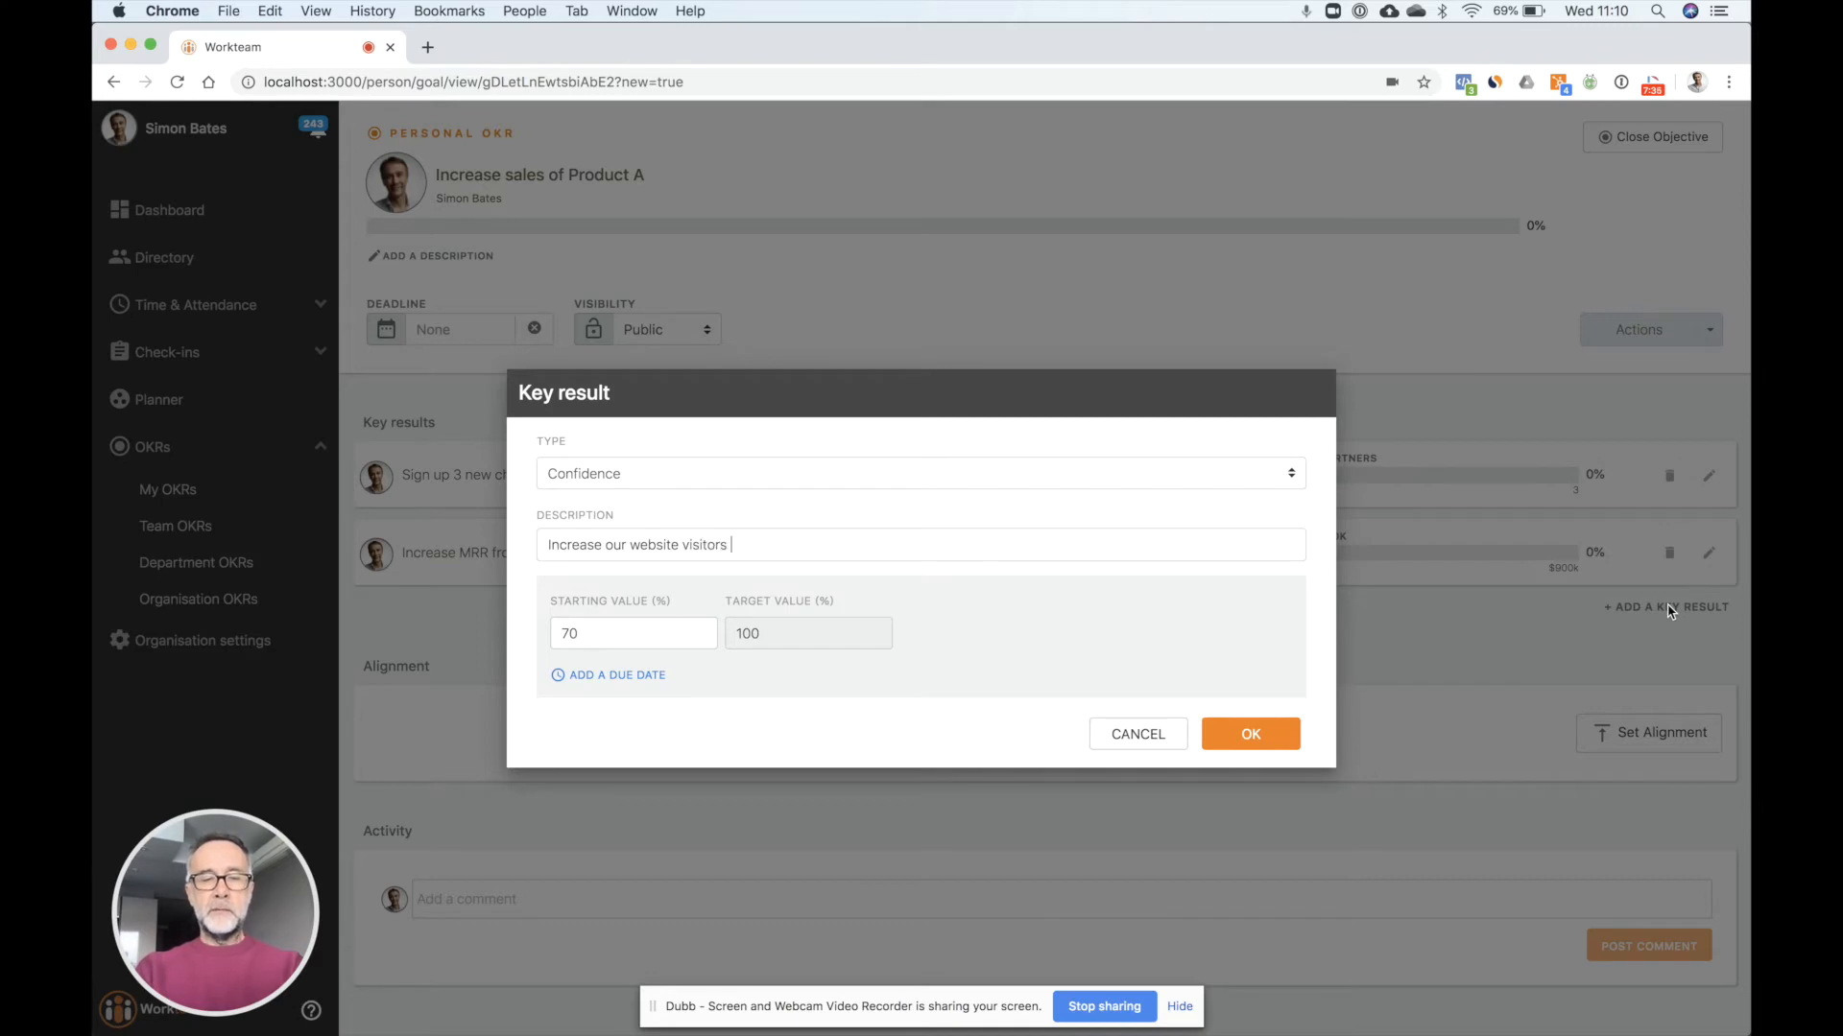
type("to 9000")
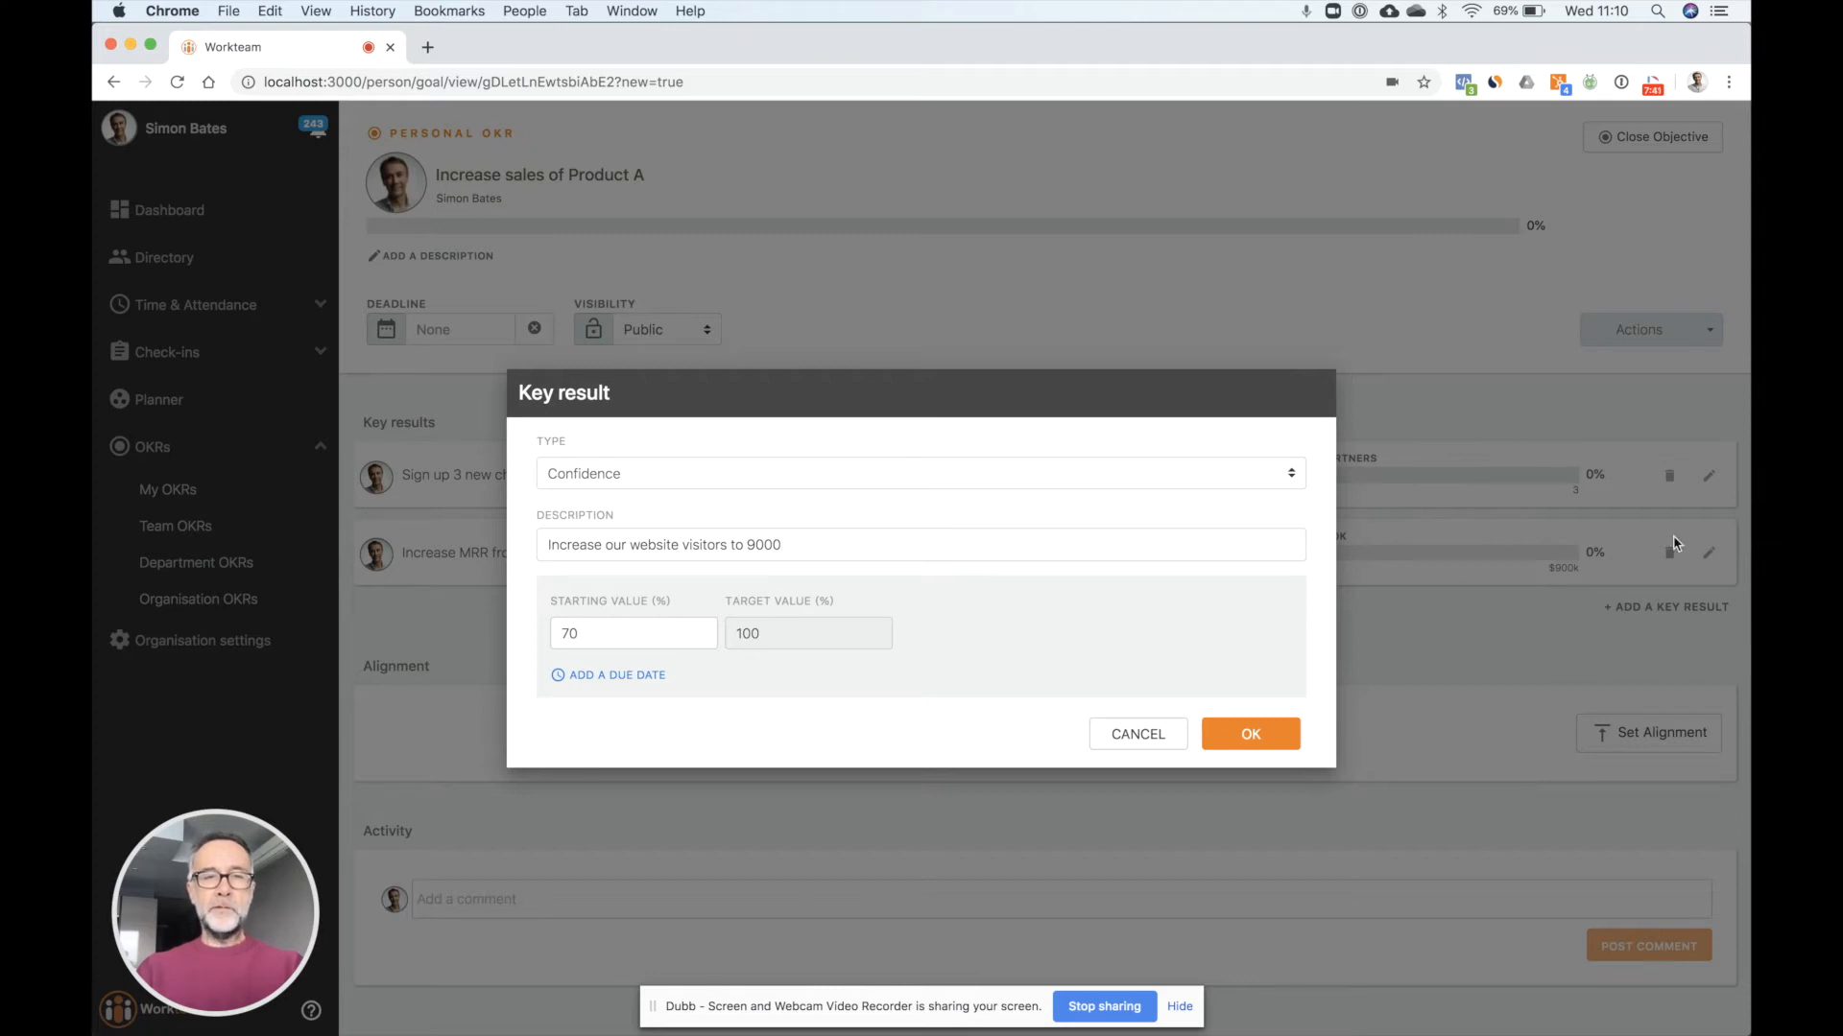
left_click(1048, 465)
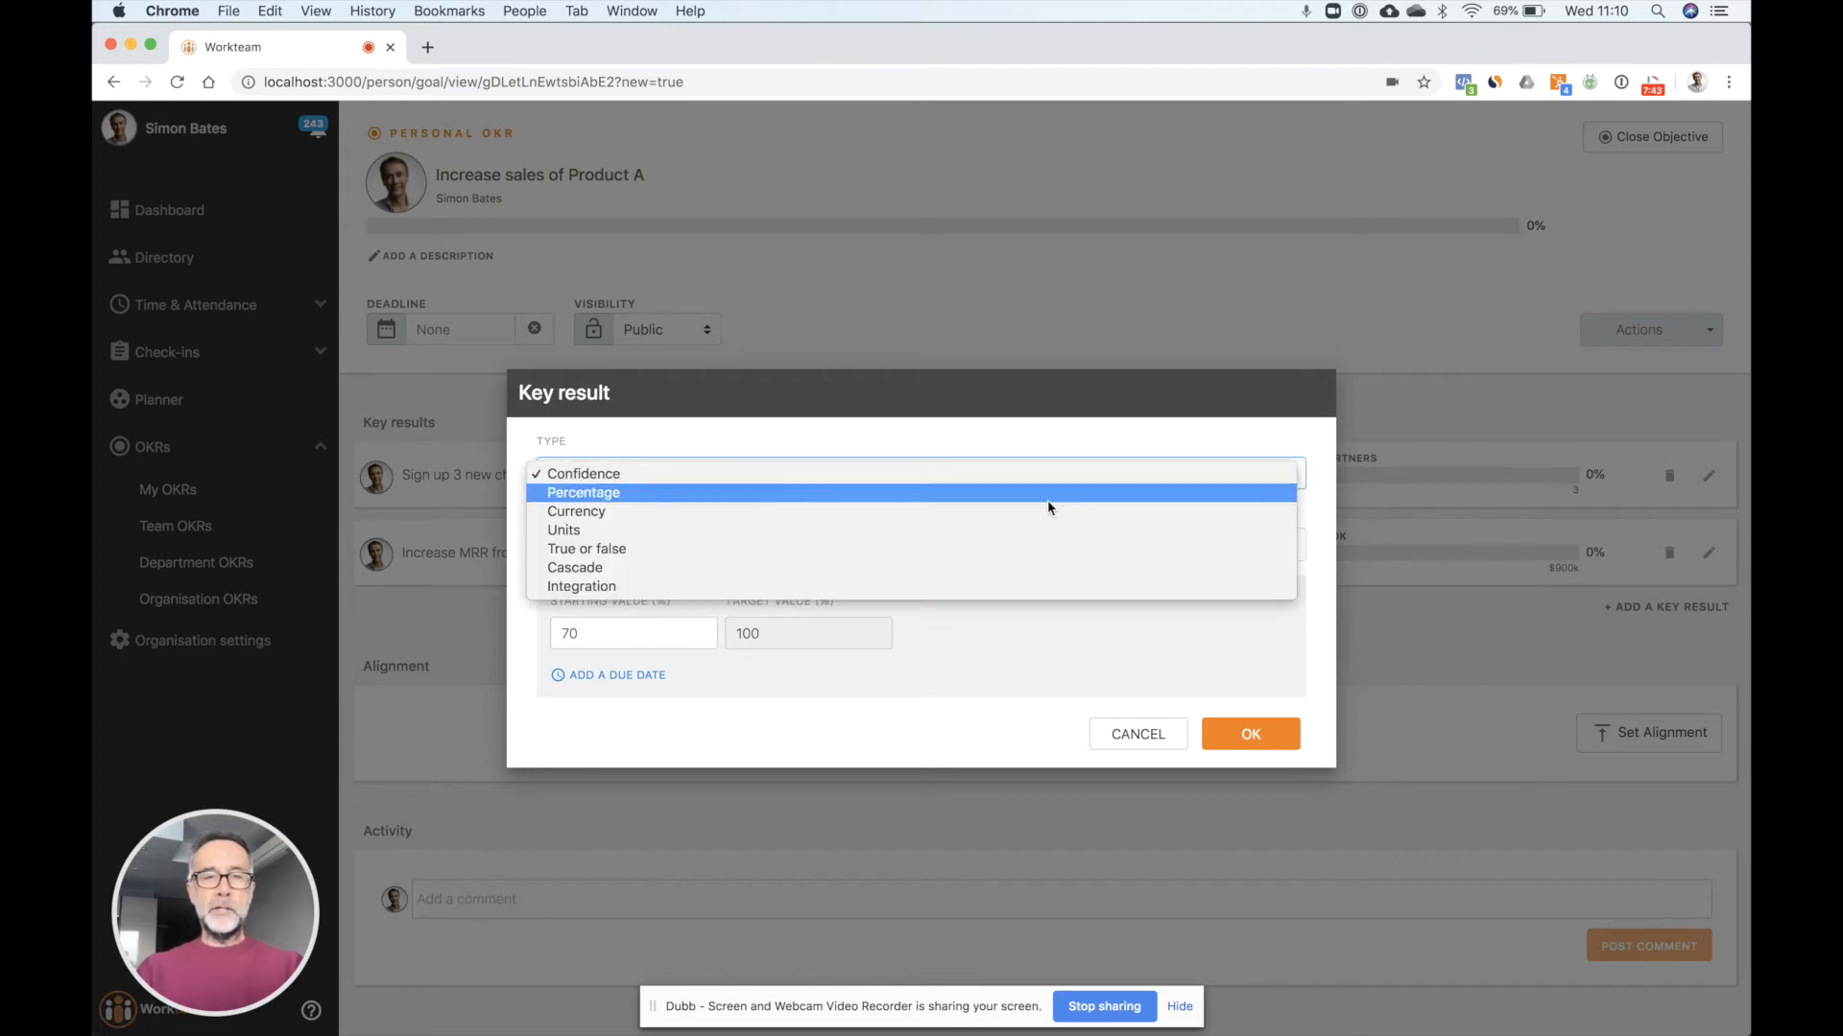
left_click(1046, 586)
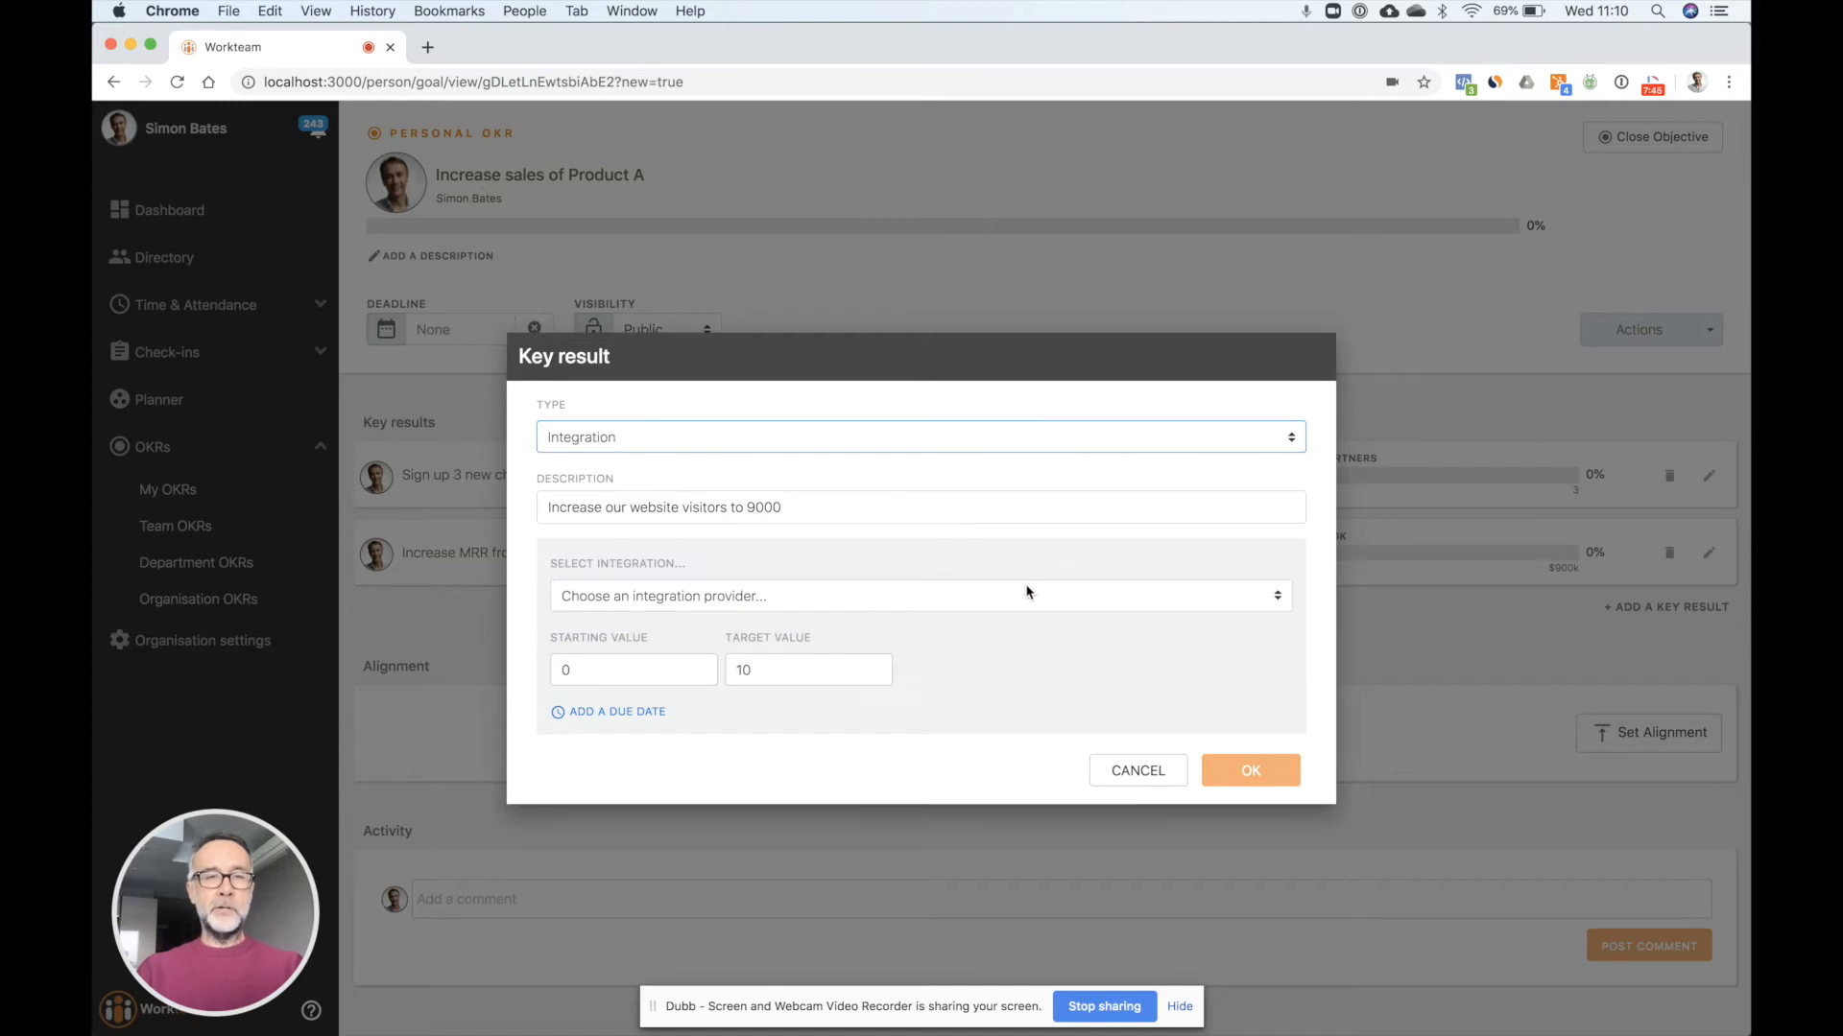
Step: Link the website visitors key result to Hubspot through the objective owner's connection and choose visitors as the tracked value
left_click(945, 600)
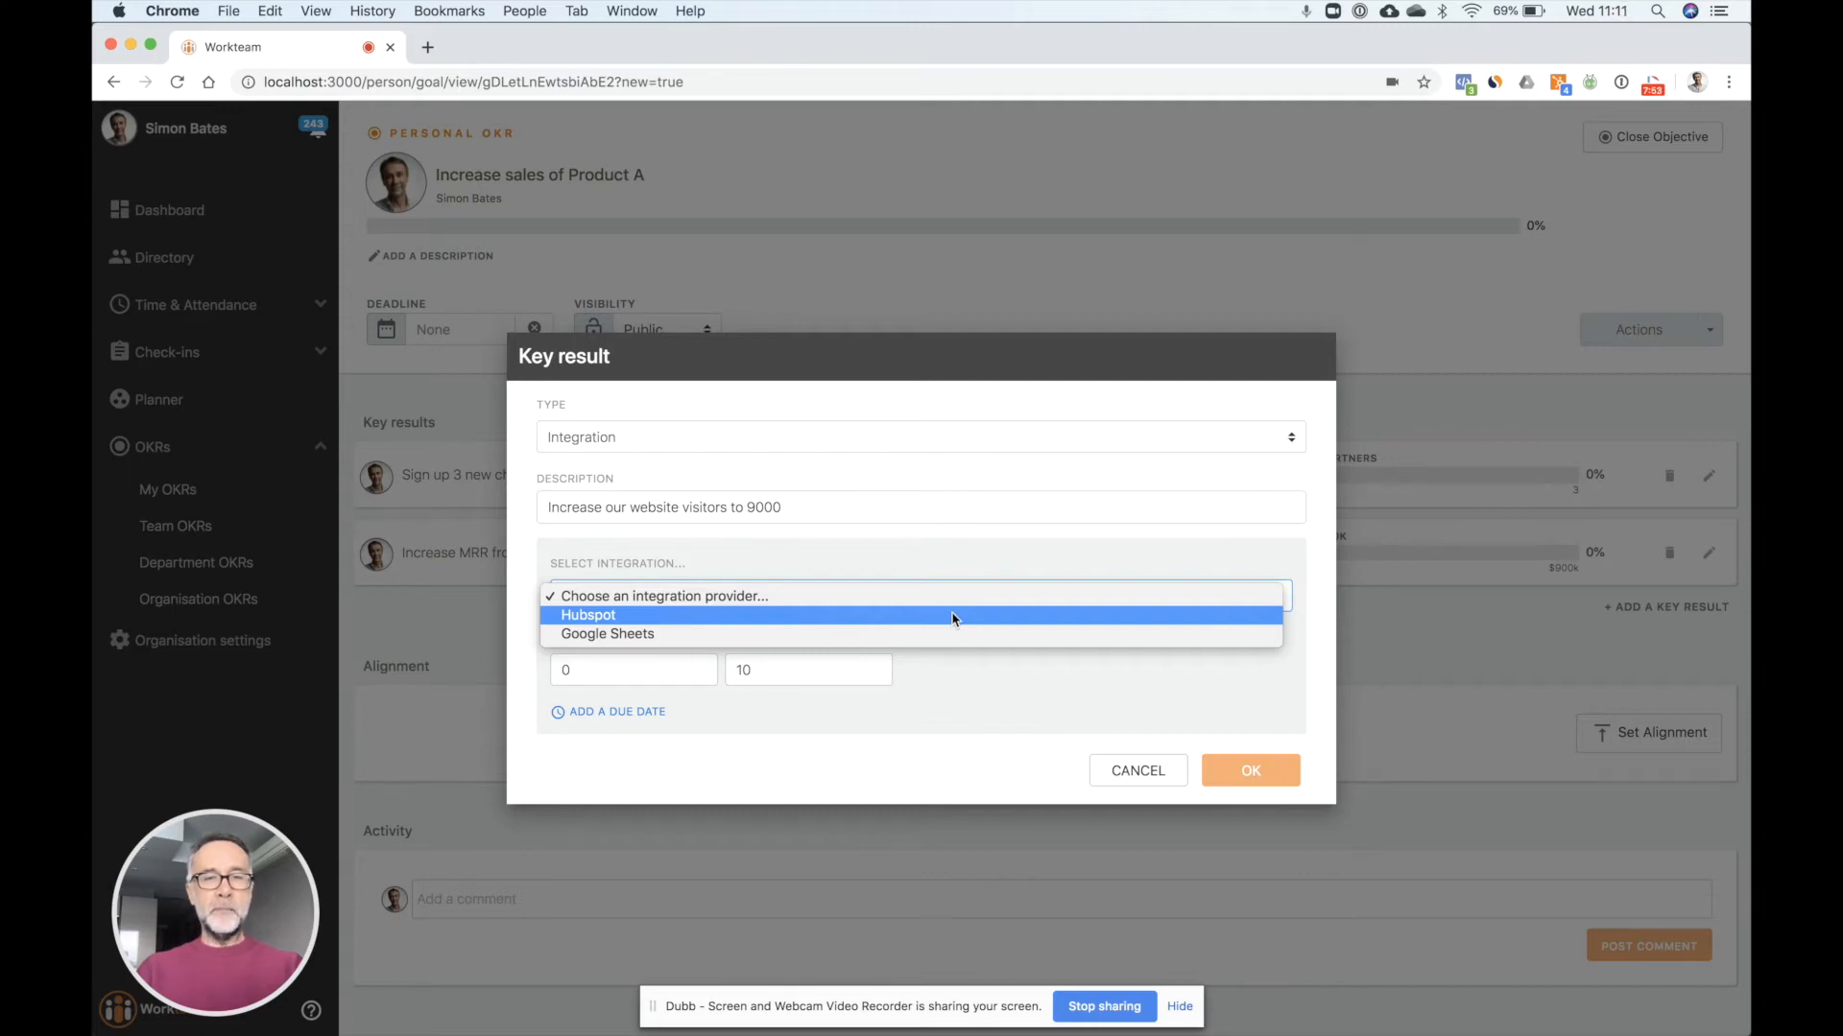
left_click(953, 618)
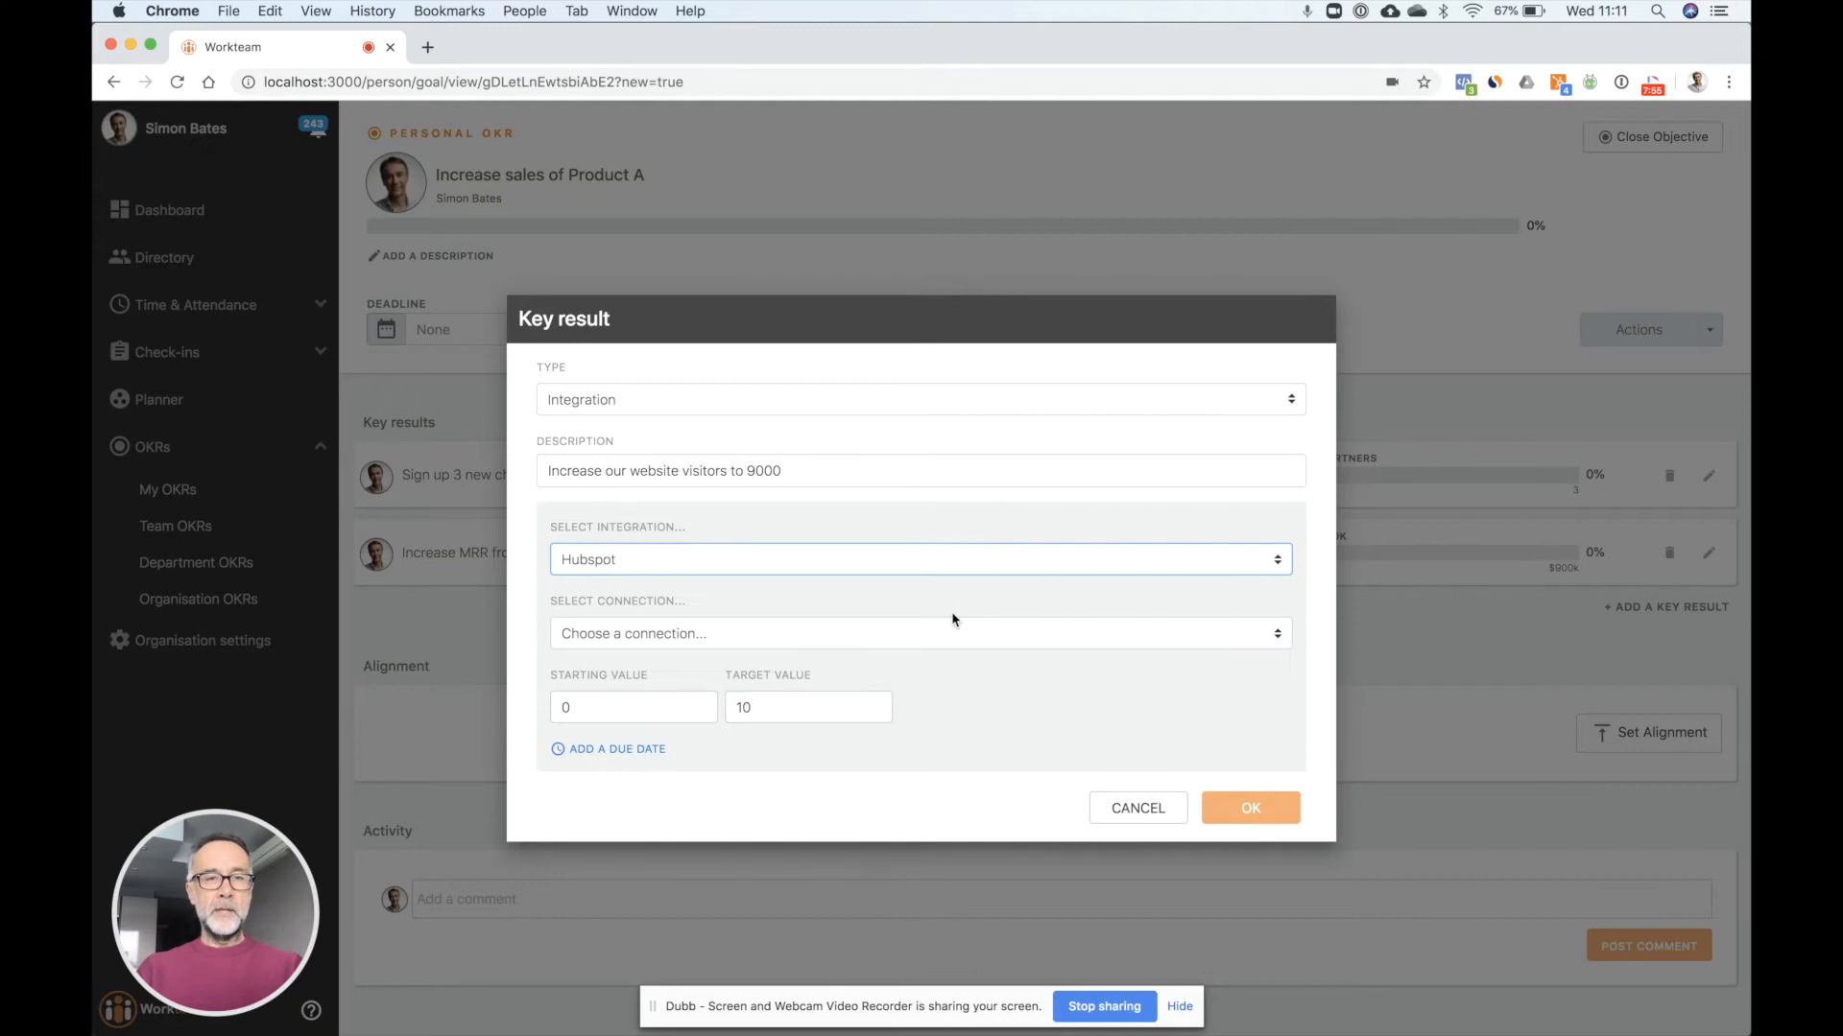
left_click(886, 635)
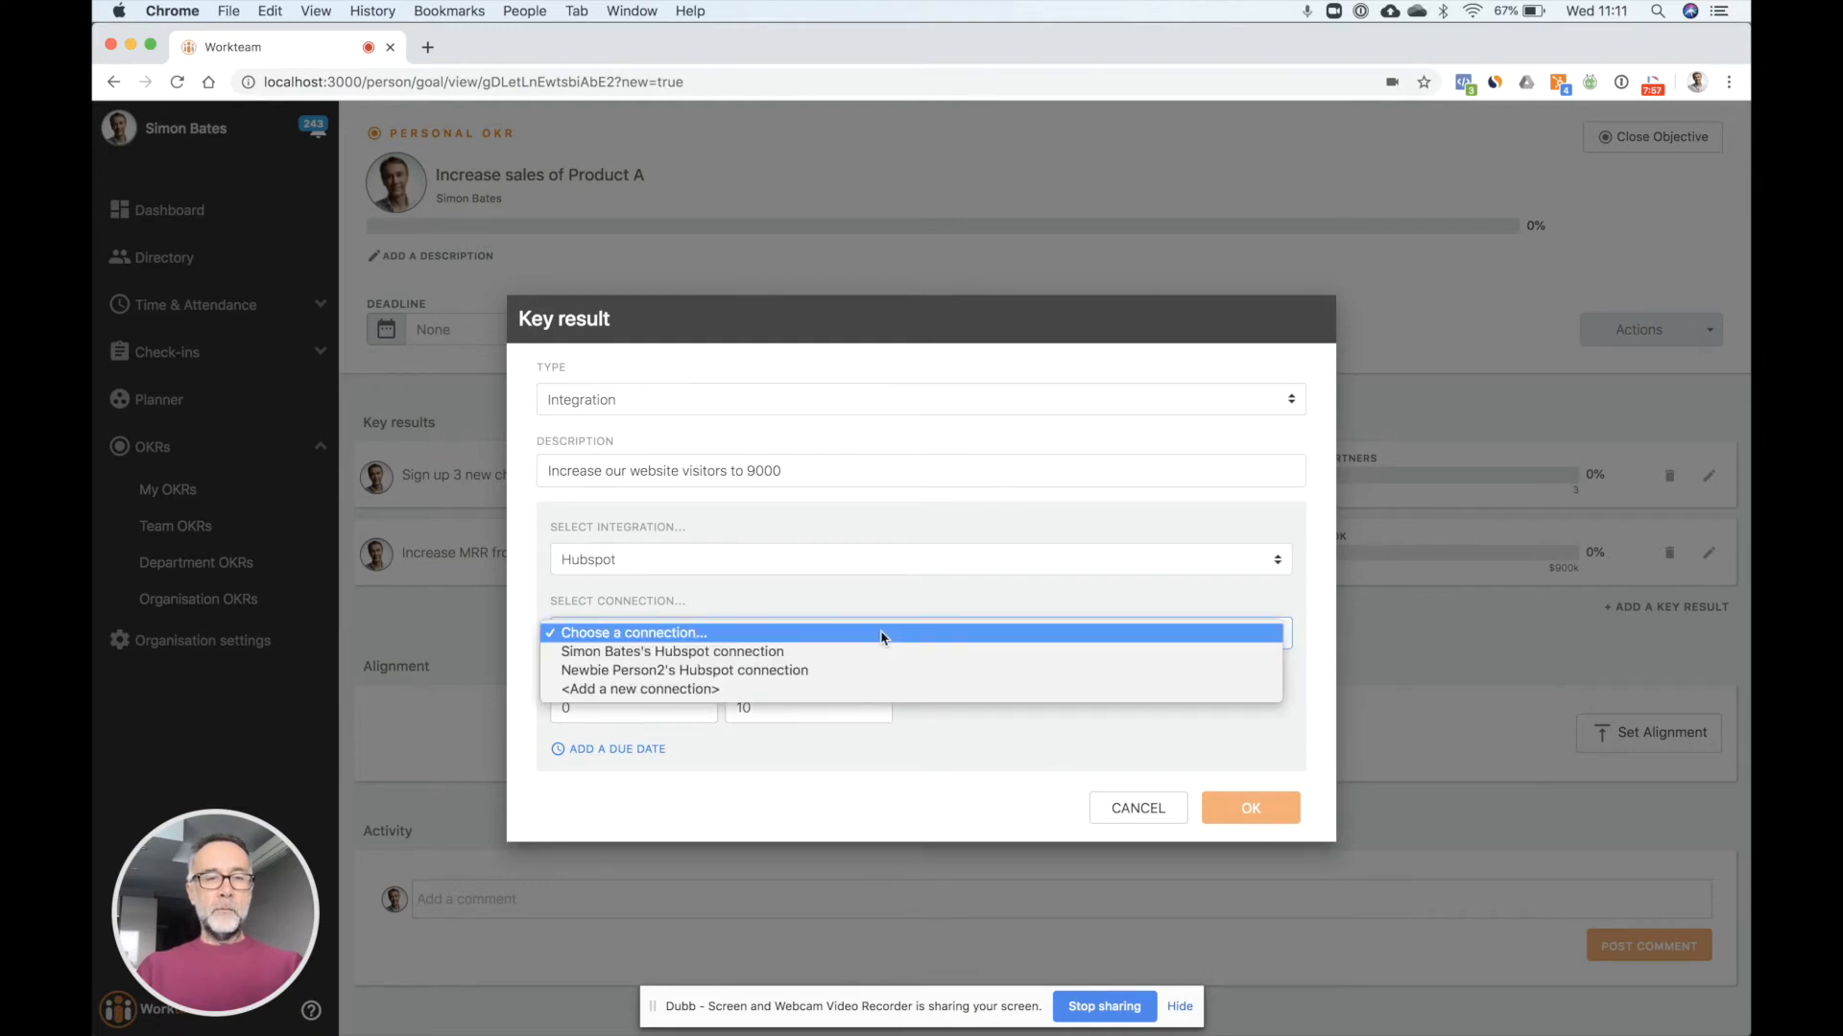
left_click(767, 653)
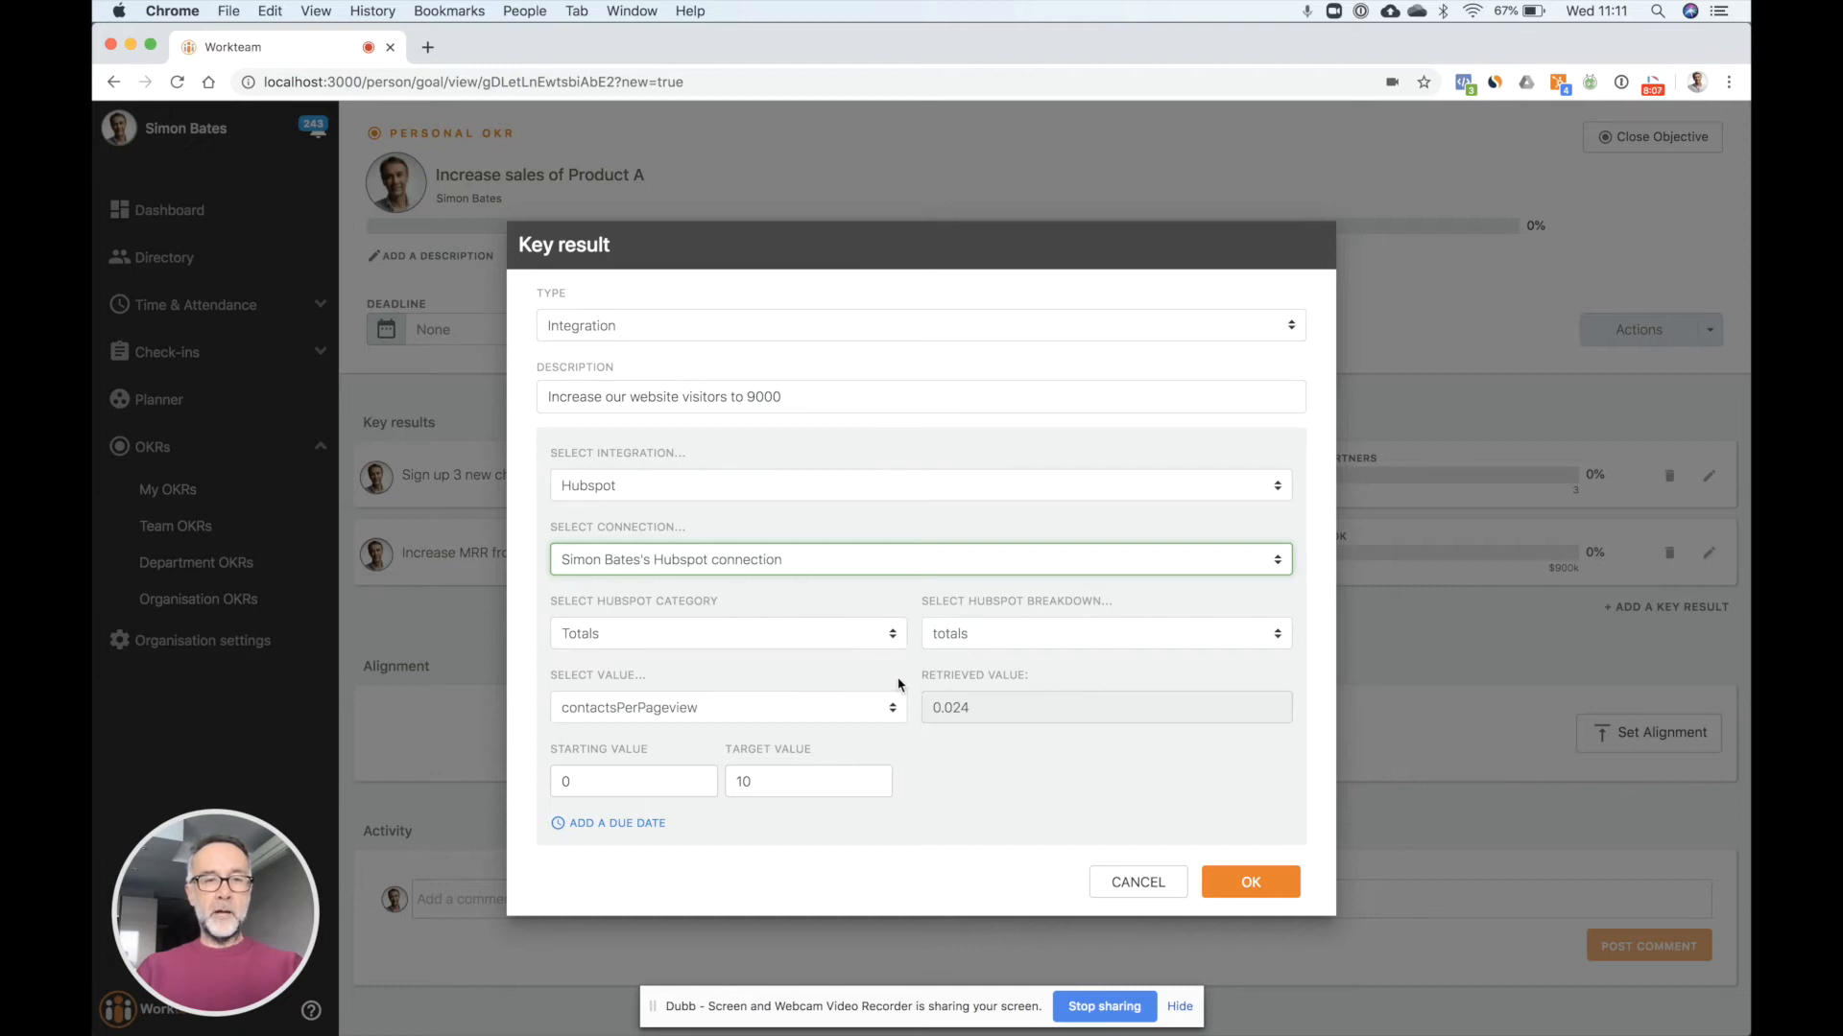
left_click(859, 711)
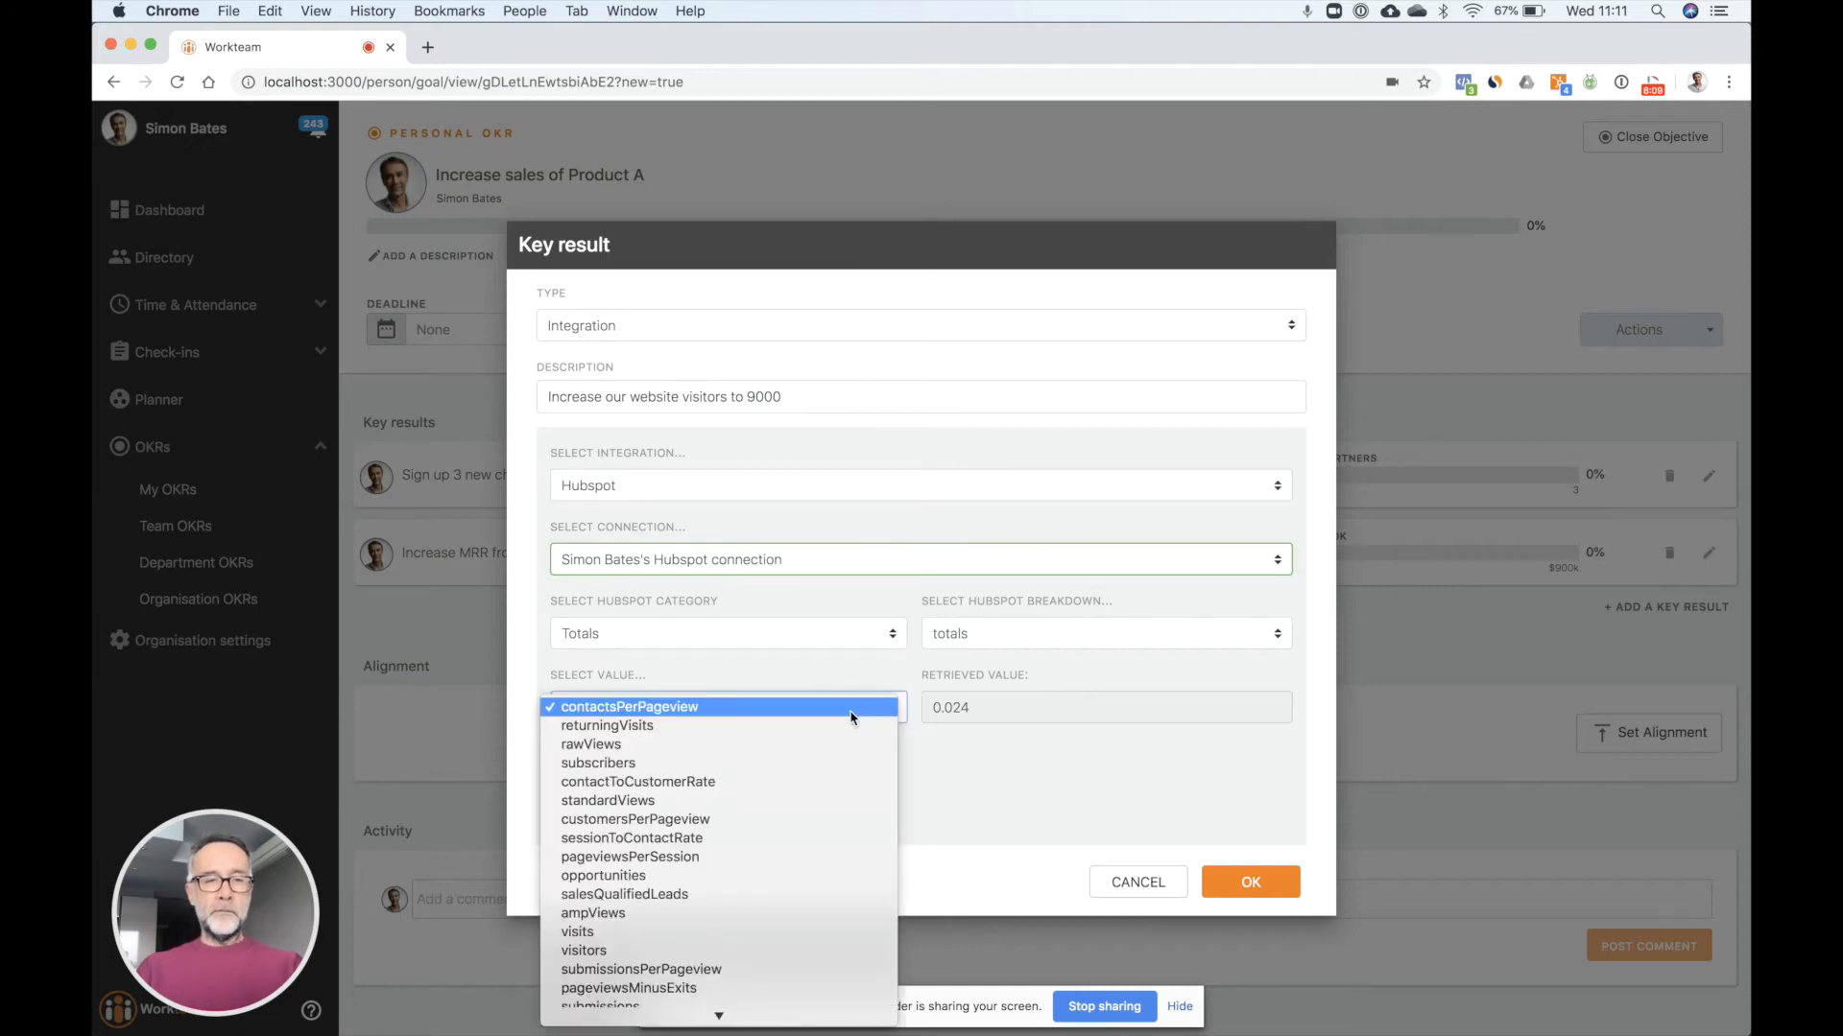
left_click(688, 950)
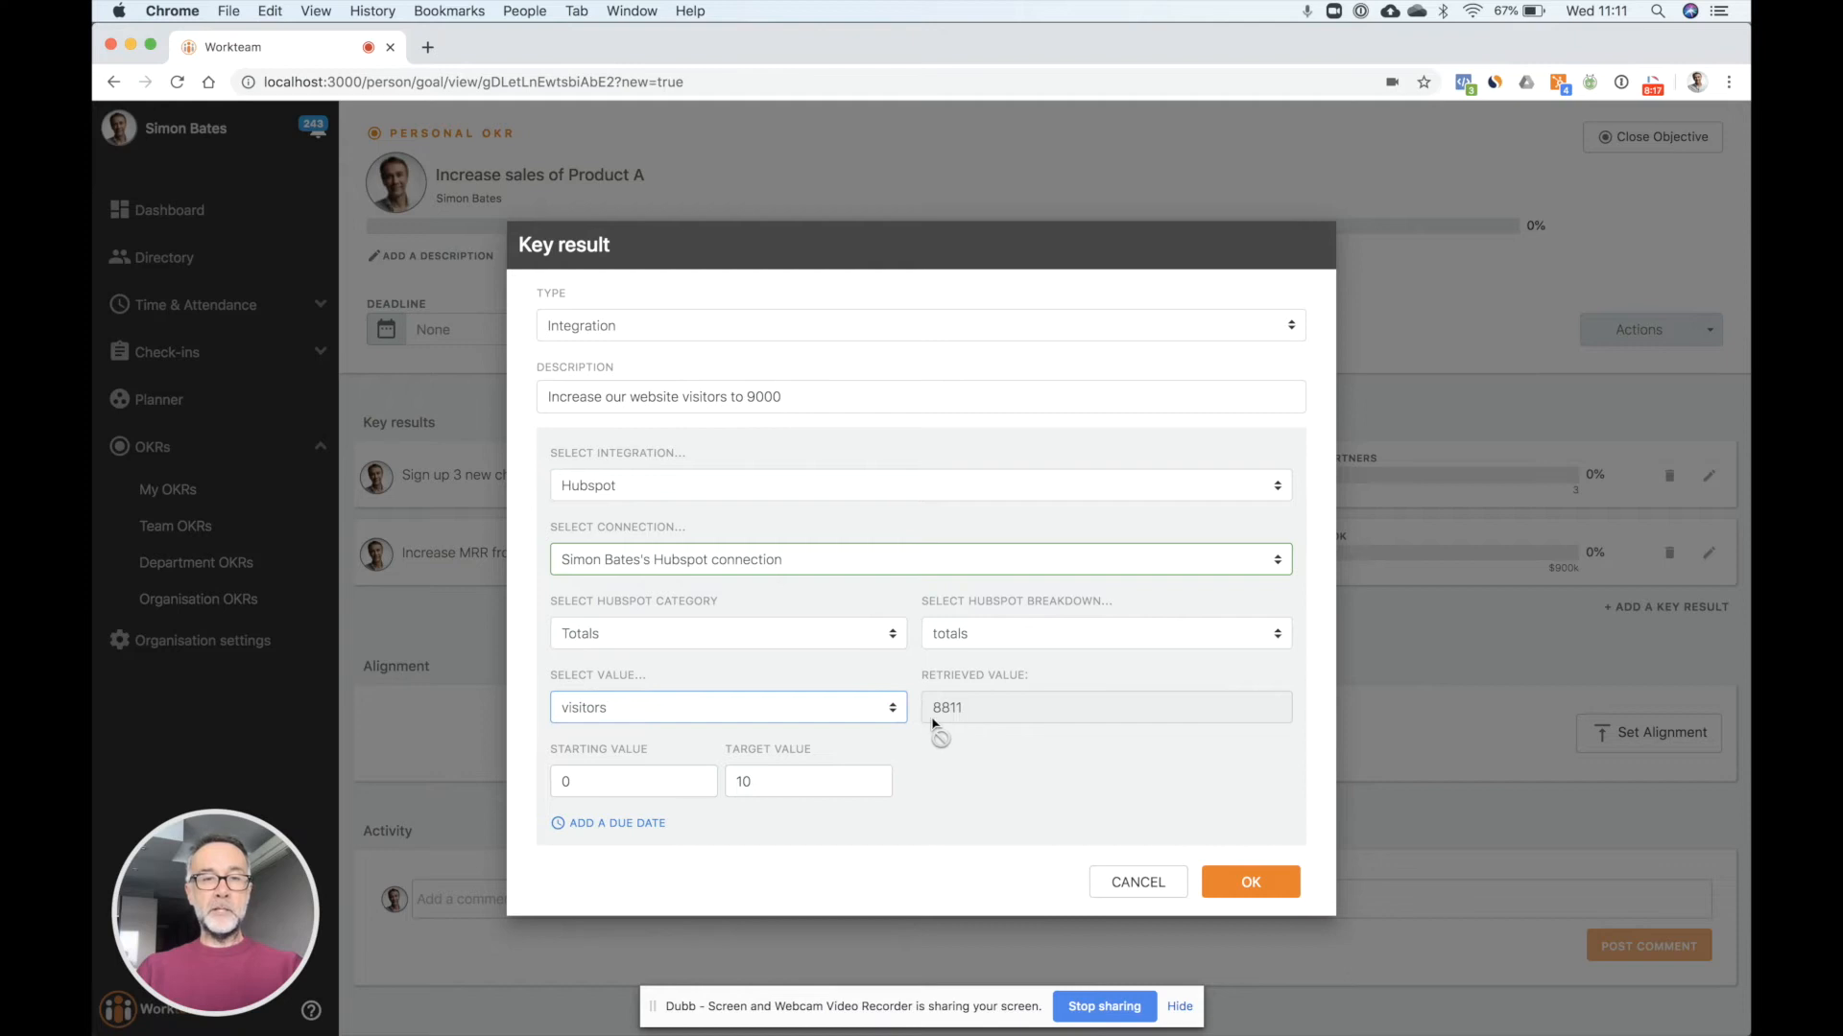
Step: Give the website visitors key result a starting value of 8800 and a target value of 9000, and save it
left_click(616, 785)
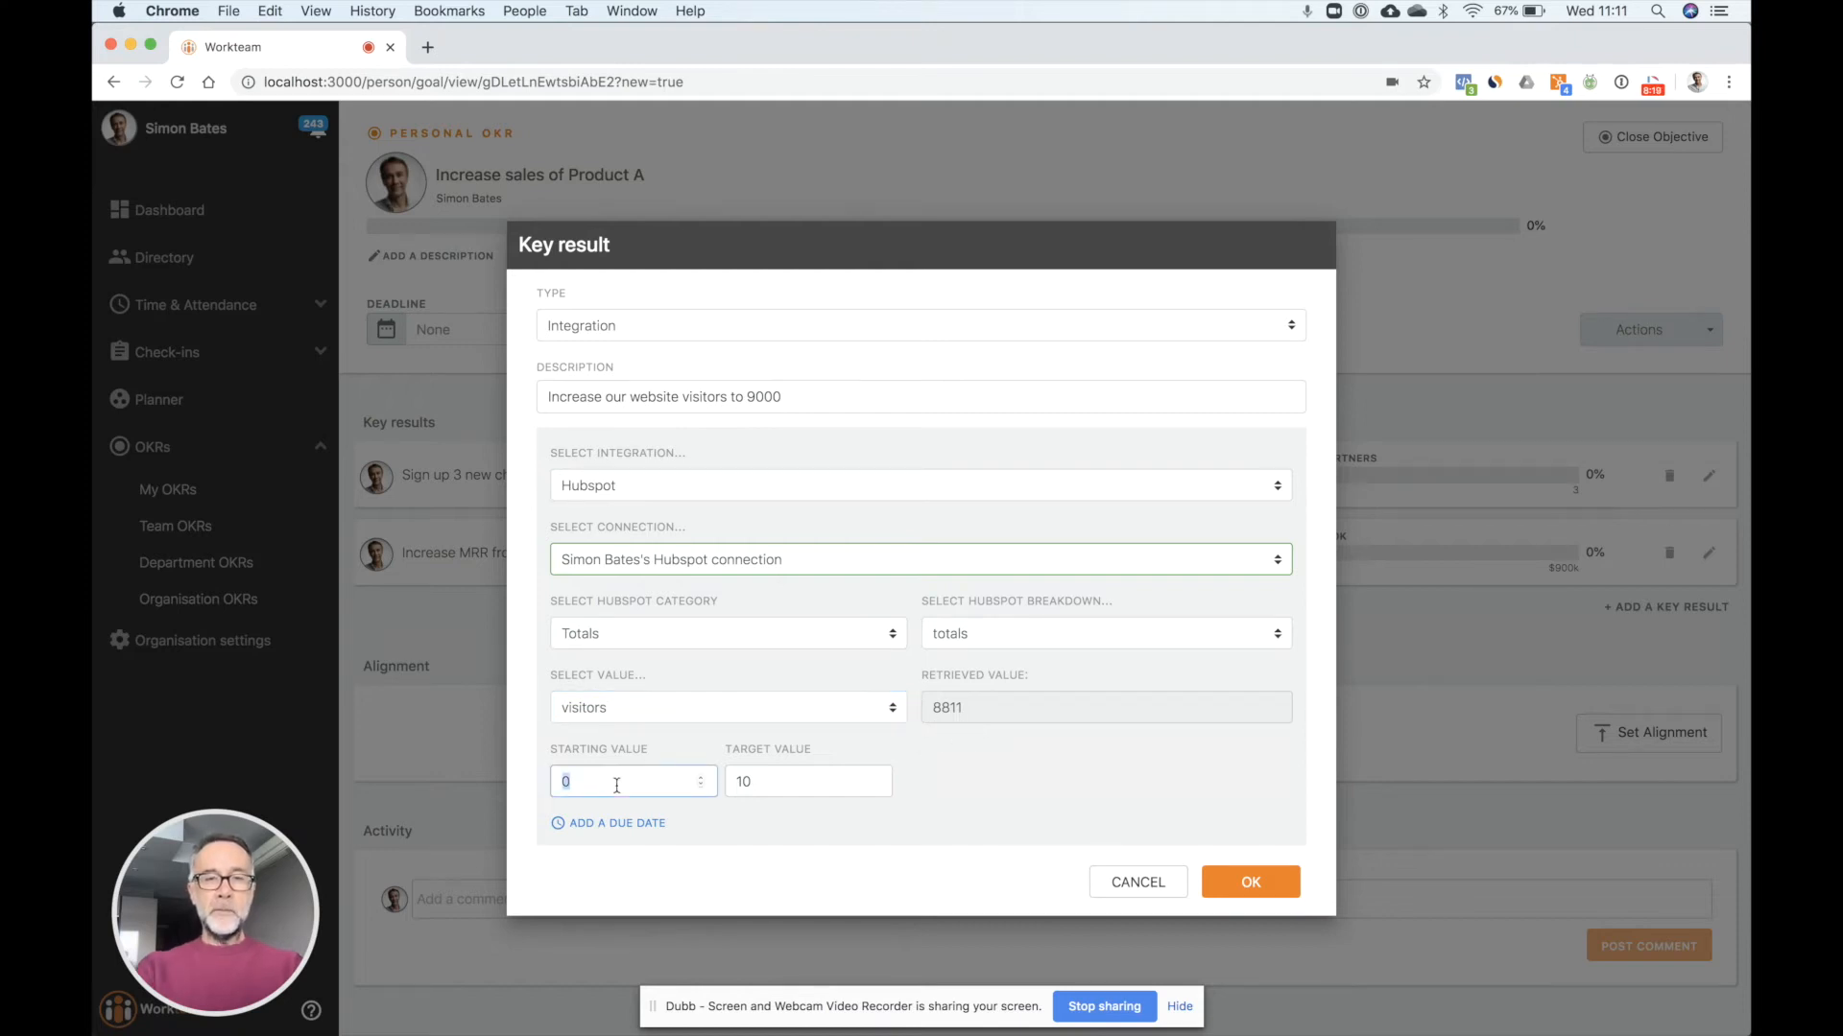
type("88")
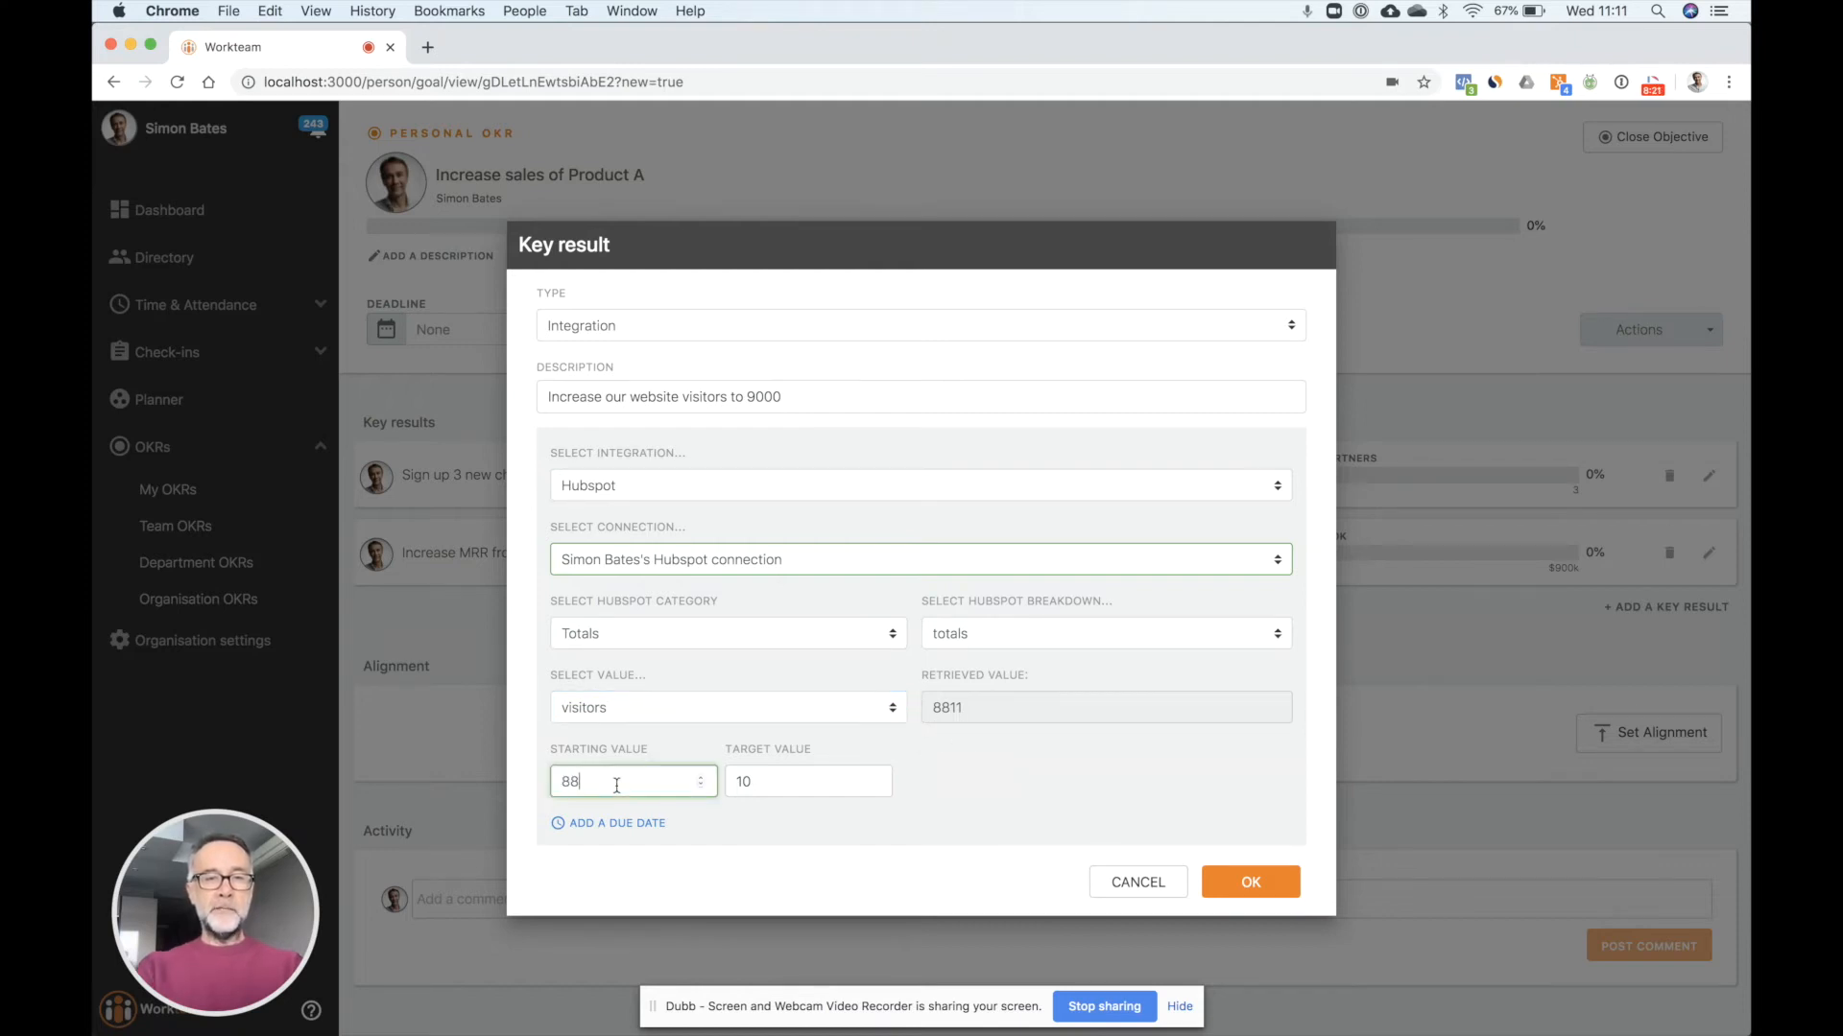
type("00")
key("Tab")
type("9000")
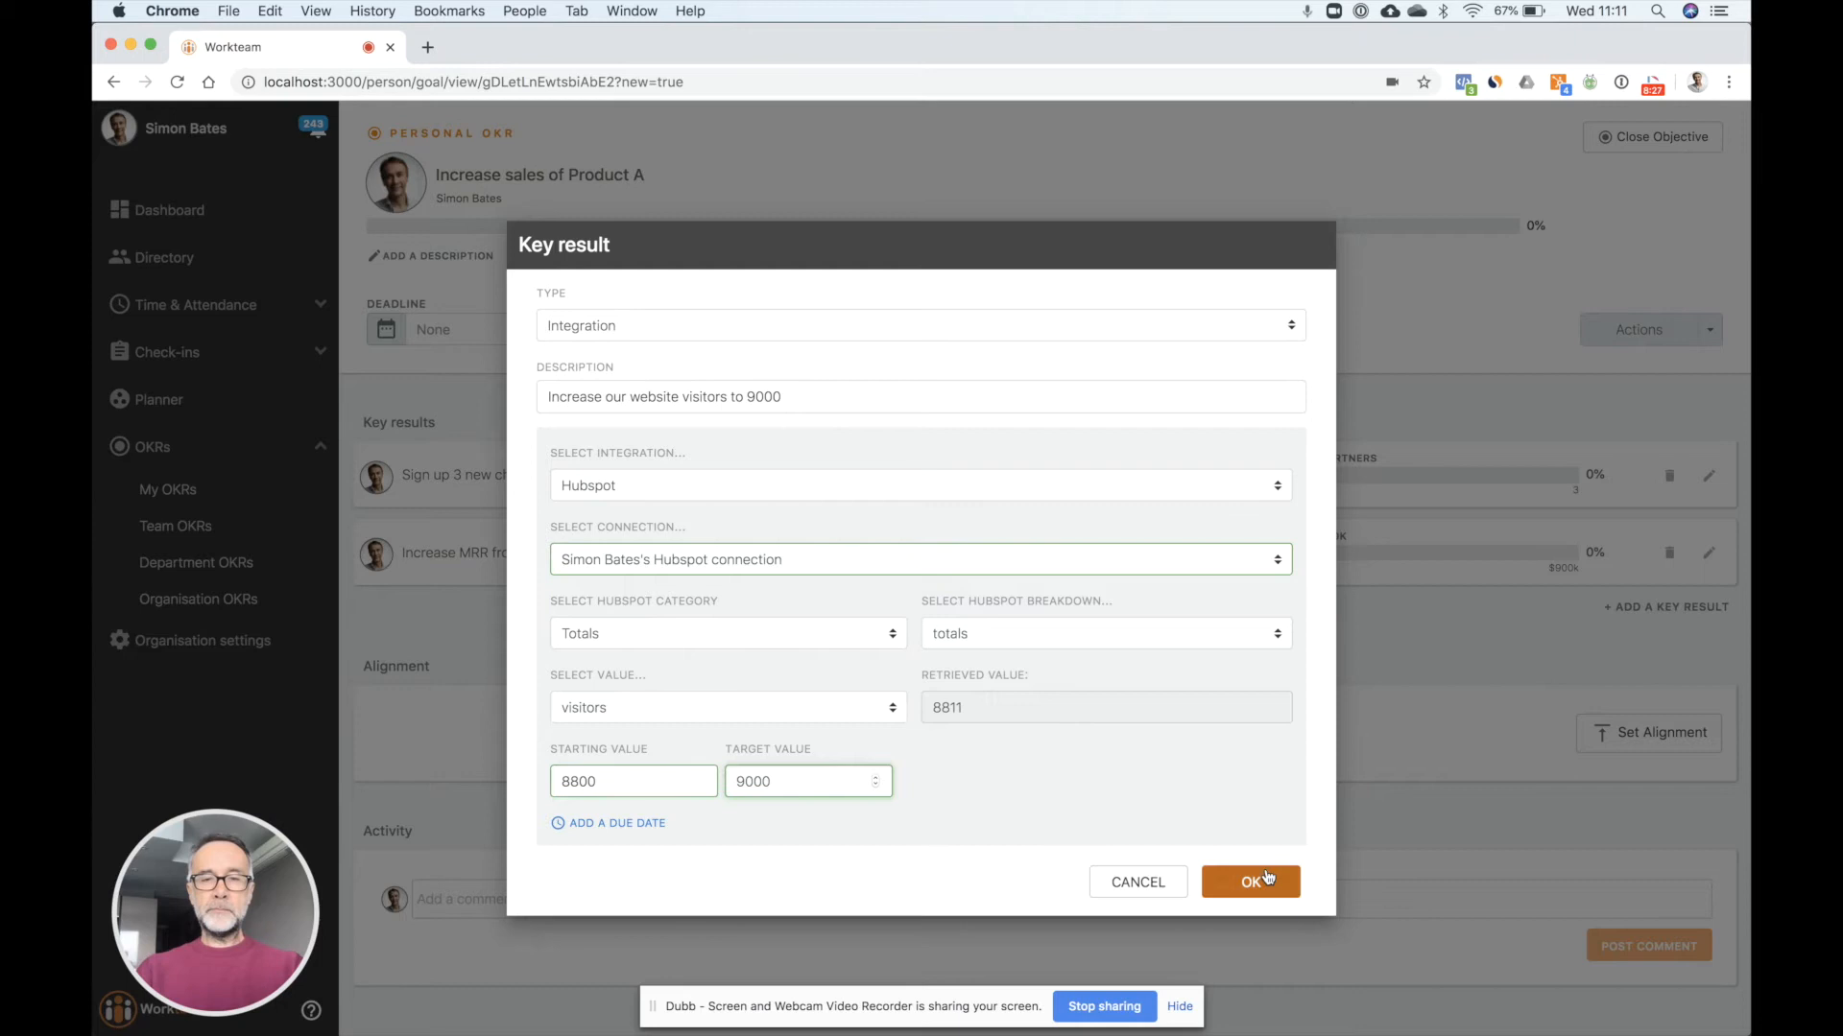
left_click(1254, 884)
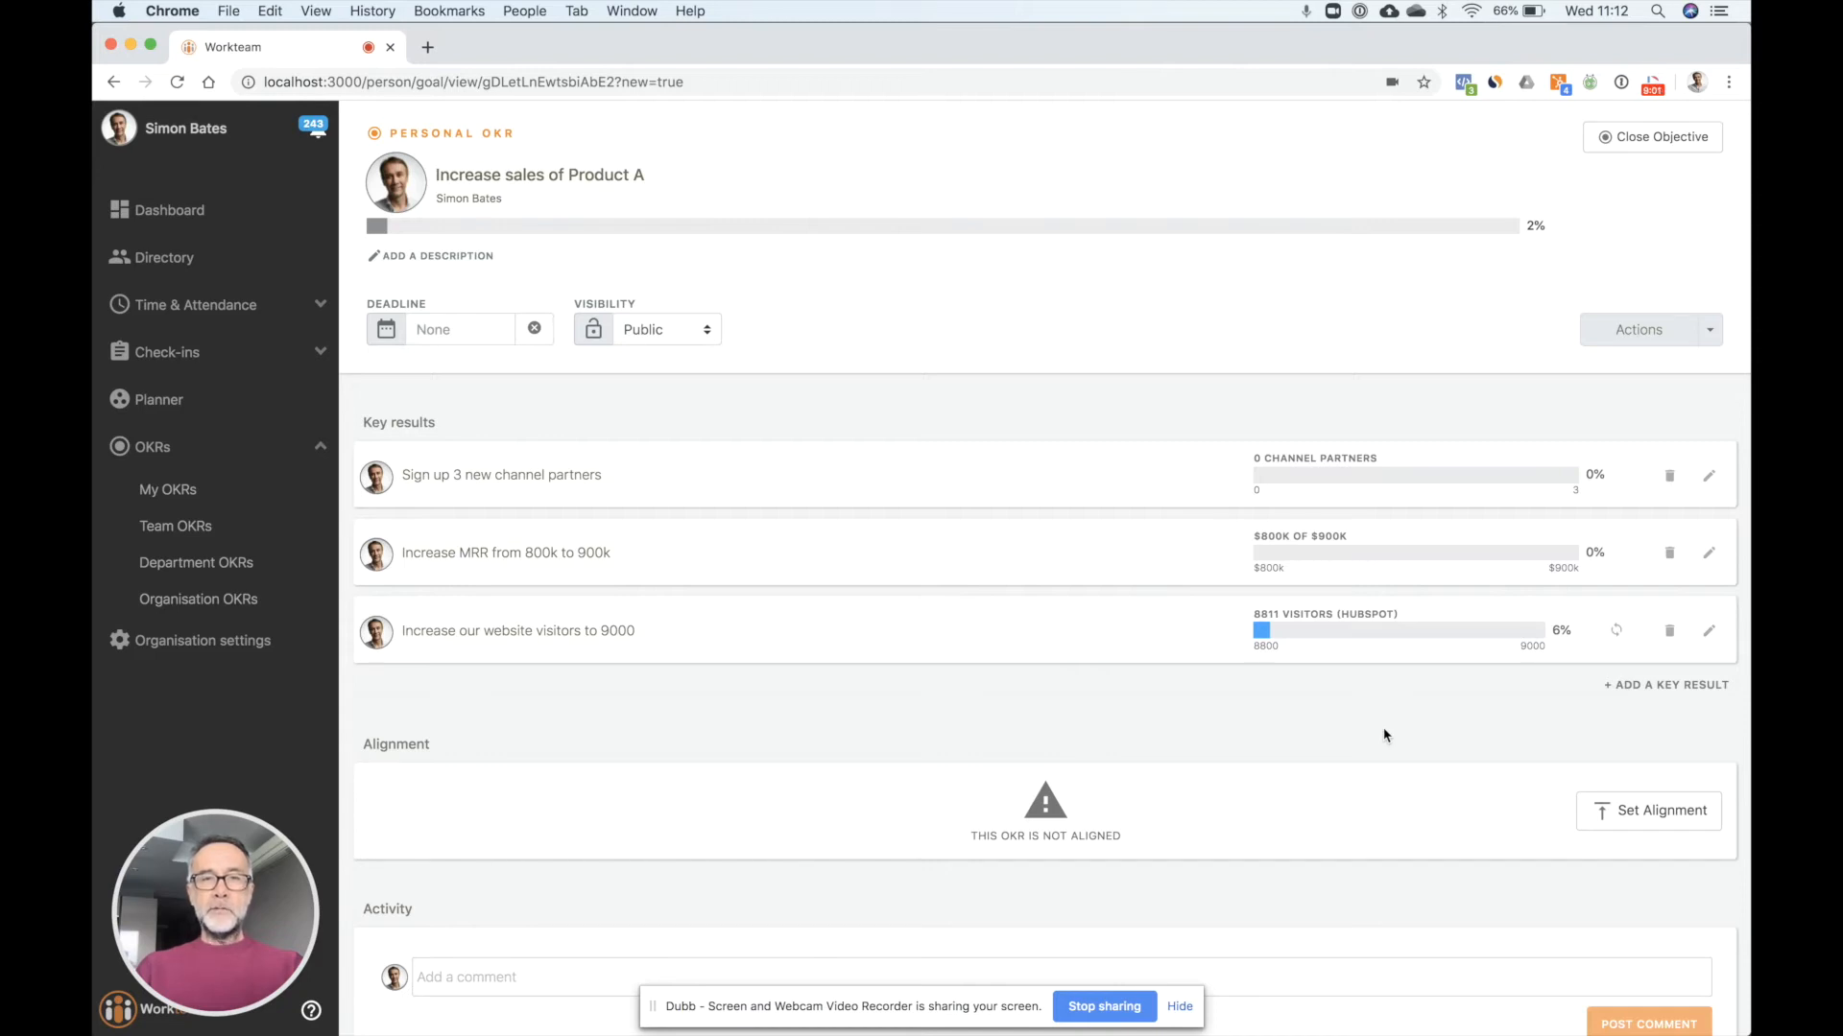
Step: Align the objective to Widgets Corp's "Grow the business" goal and close the objective
scroll(1383, 735, "down", 2)
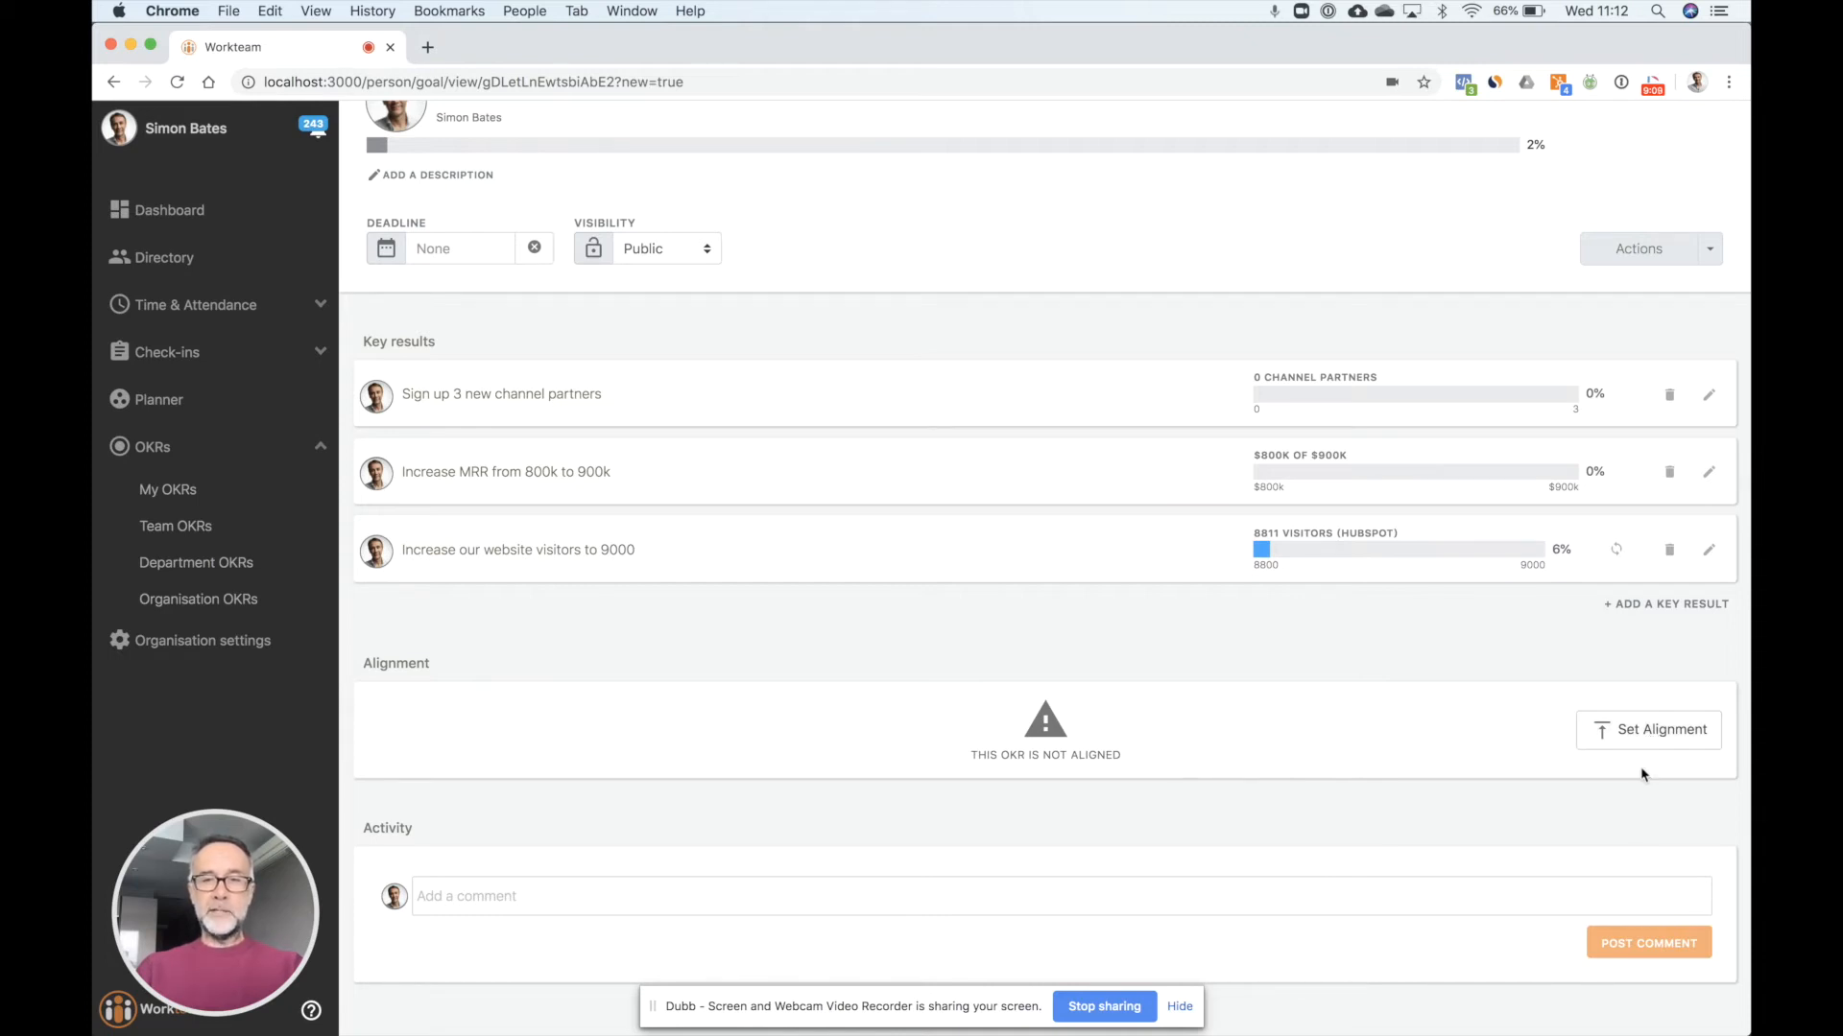
left_click(1660, 735)
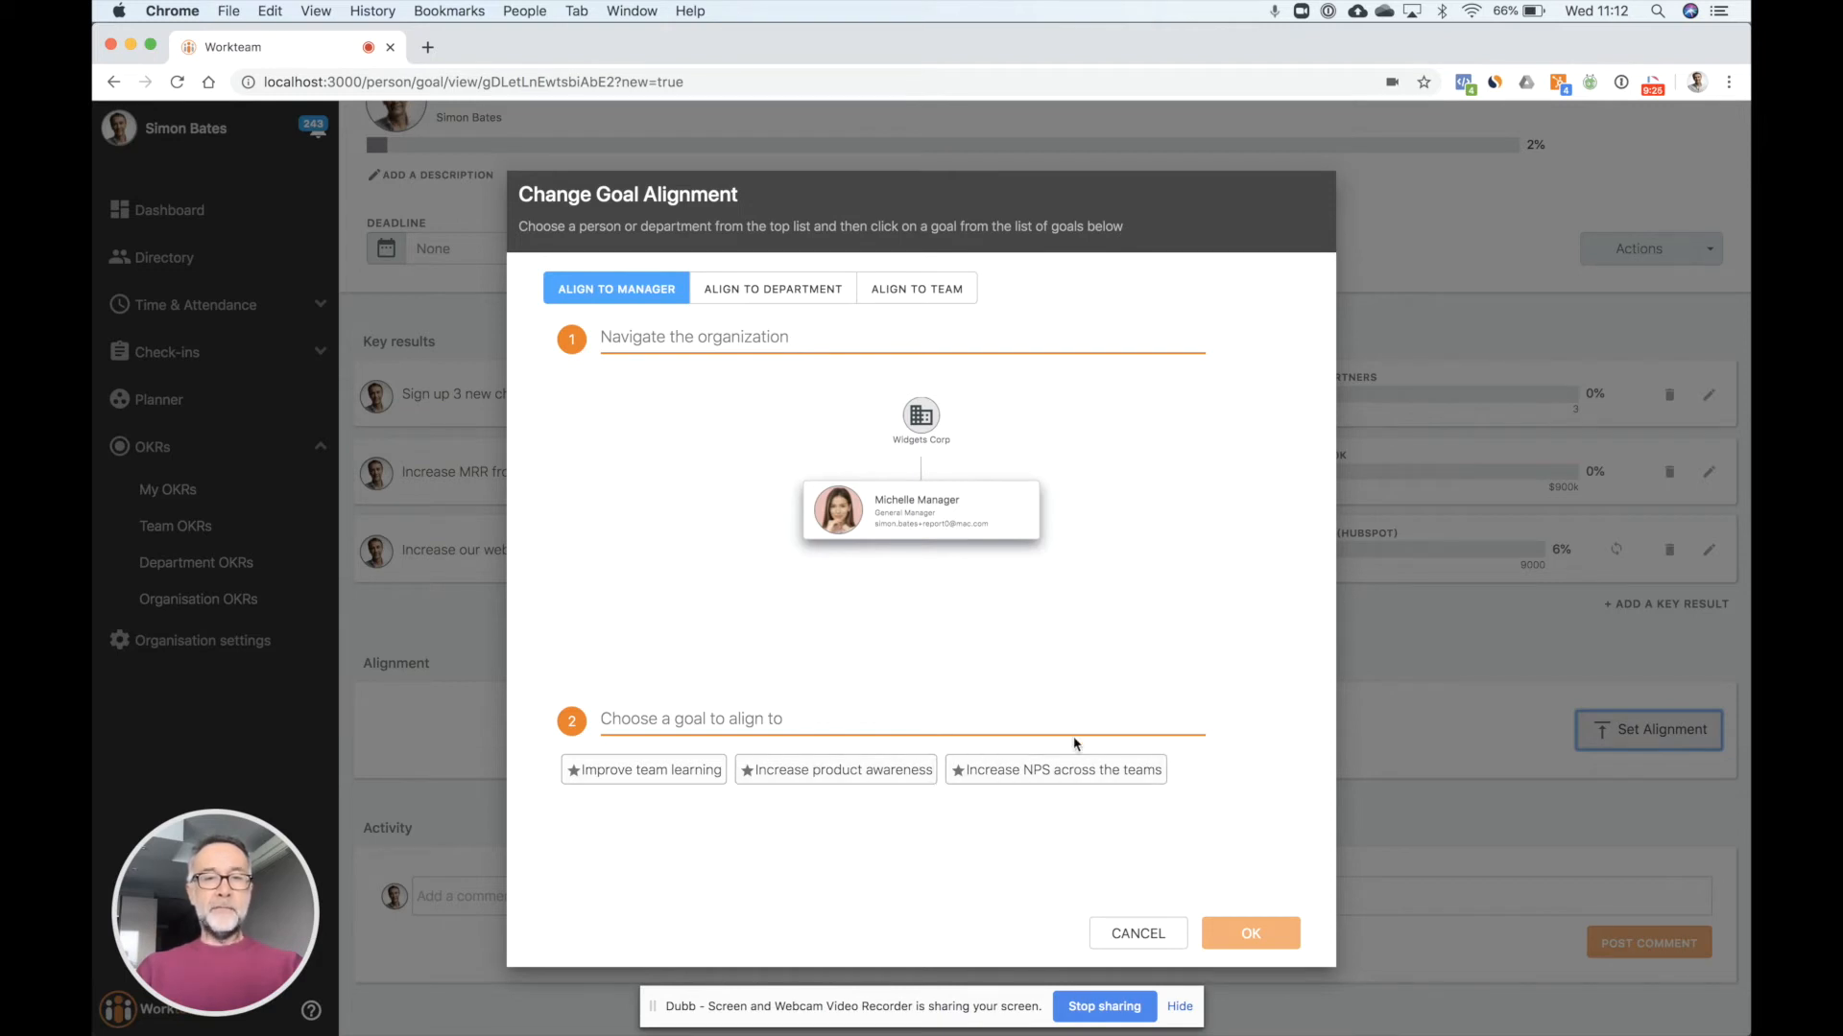
left_click(927, 423)
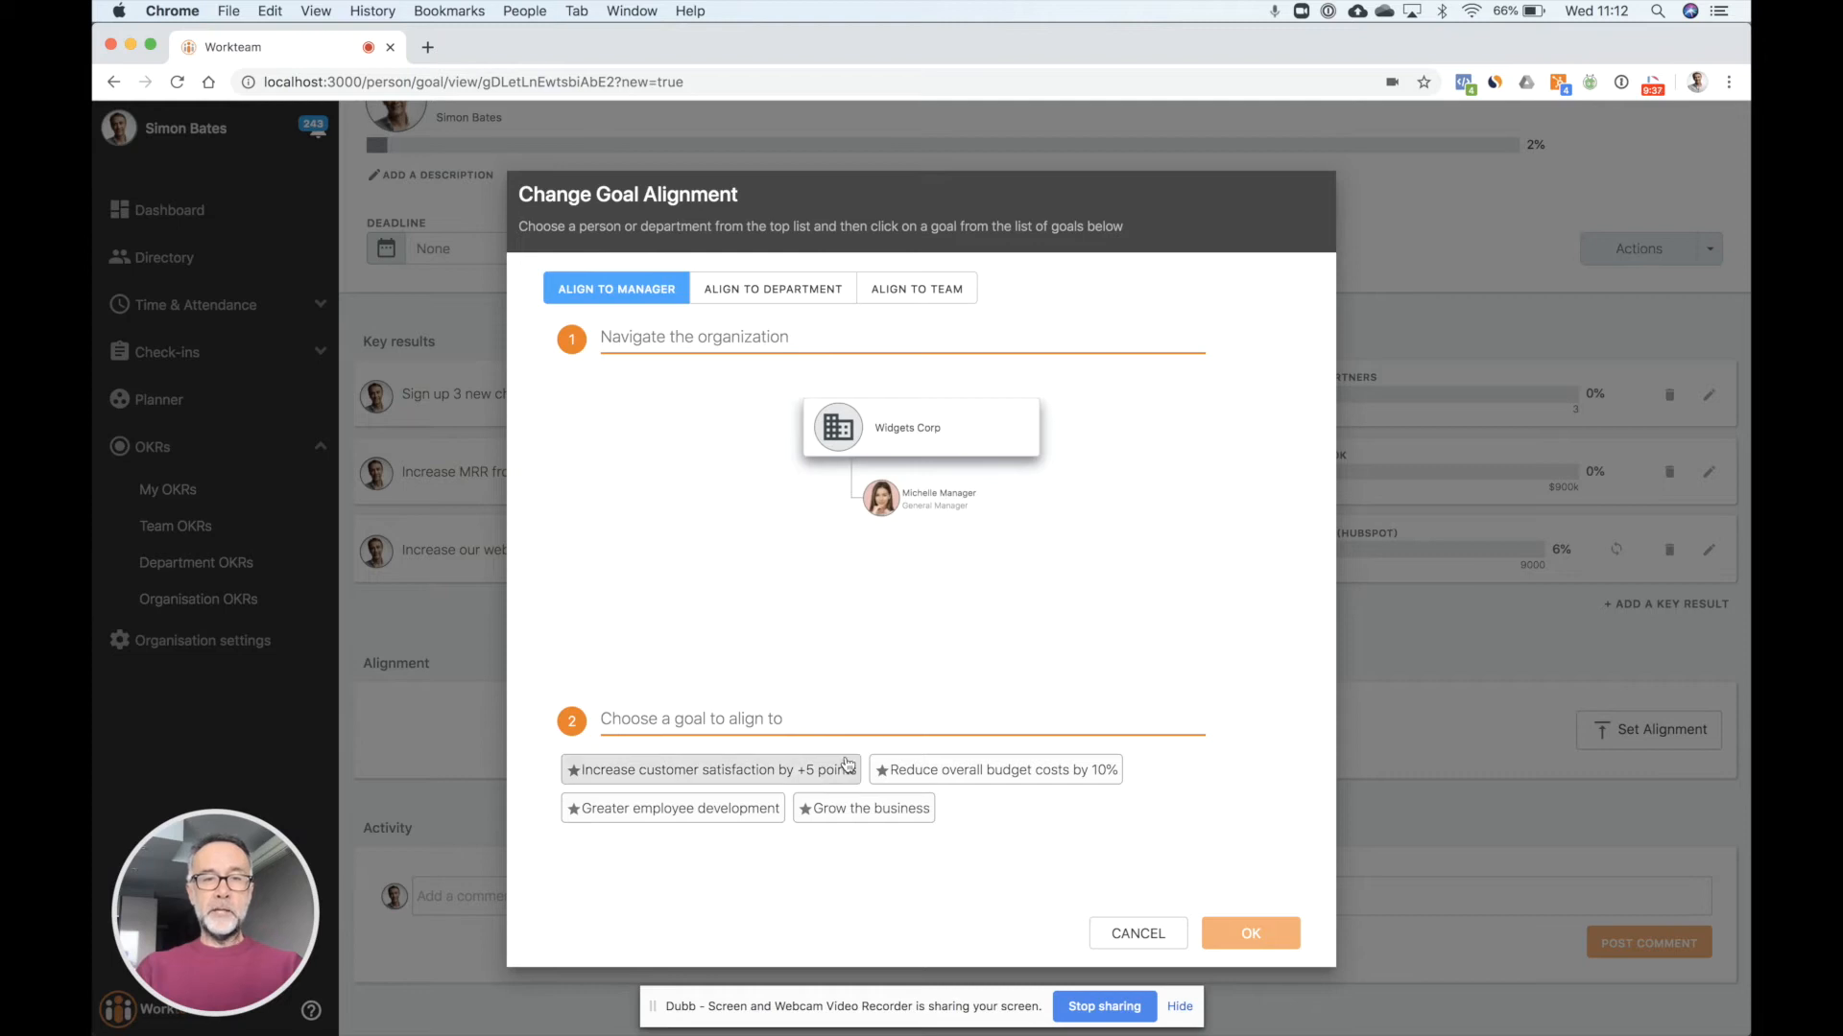
left_click(878, 812)
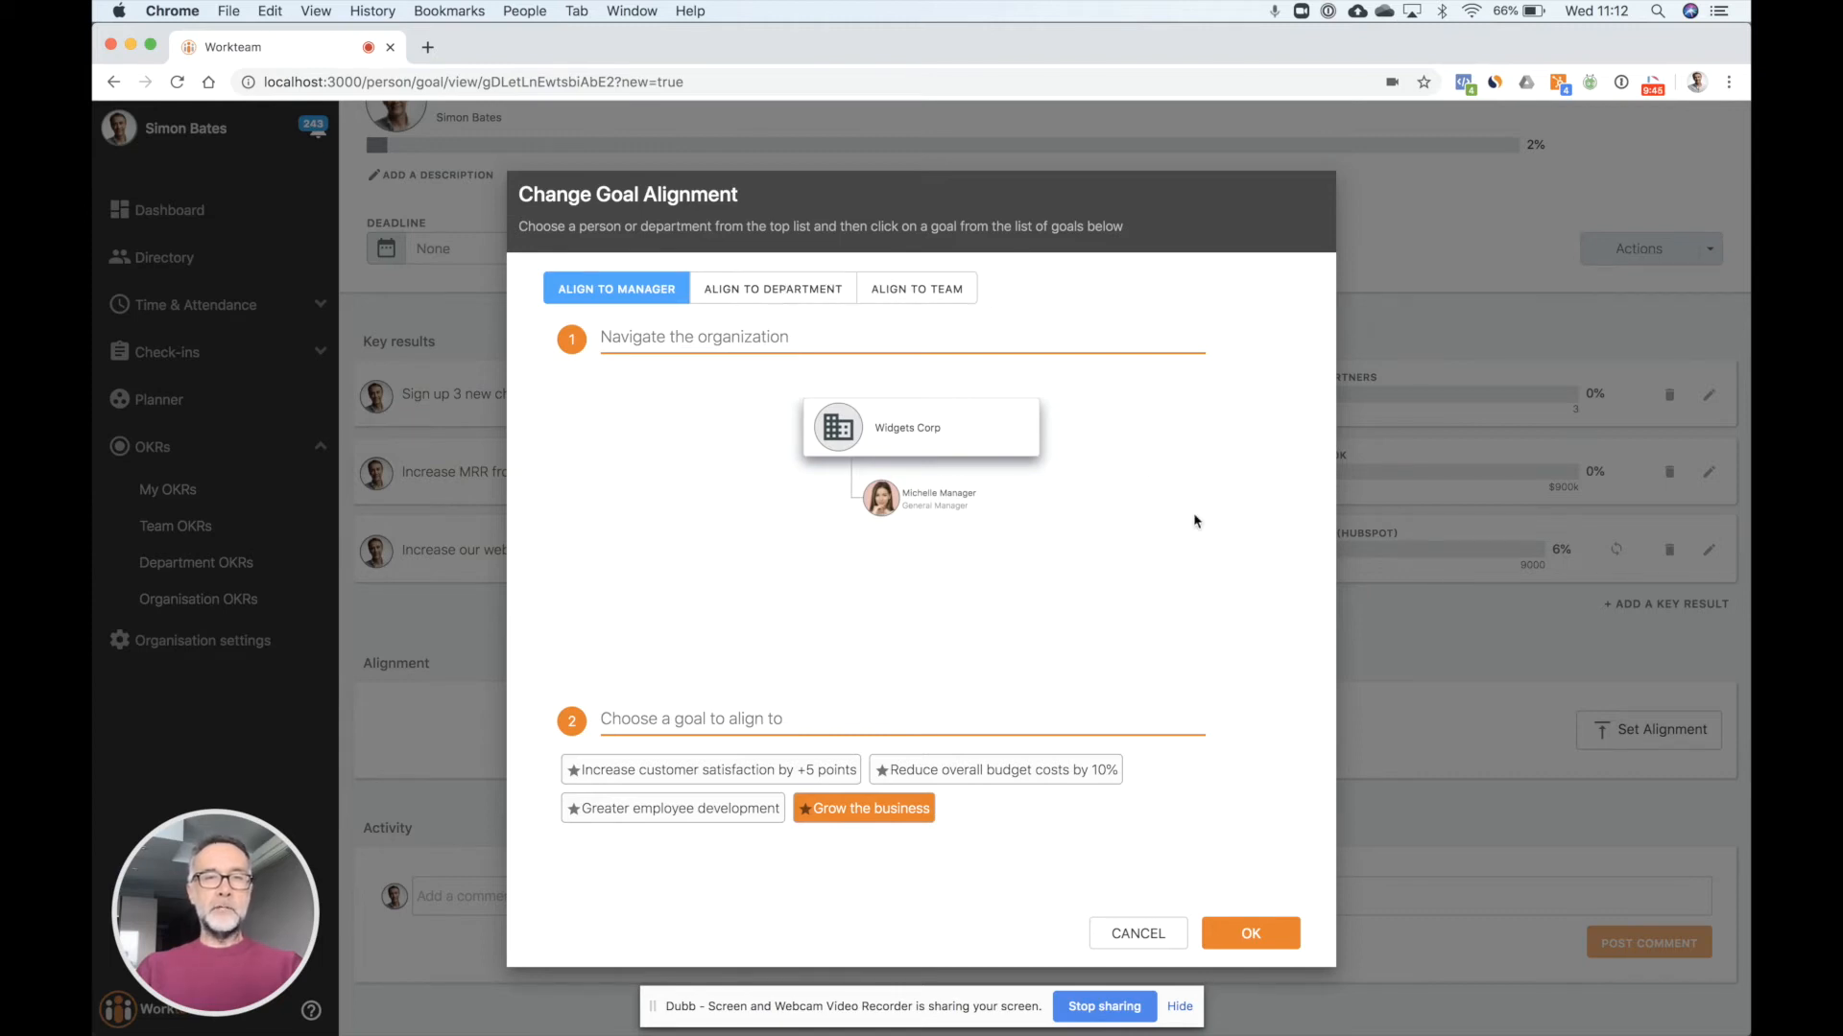
left_click(1285, 931)
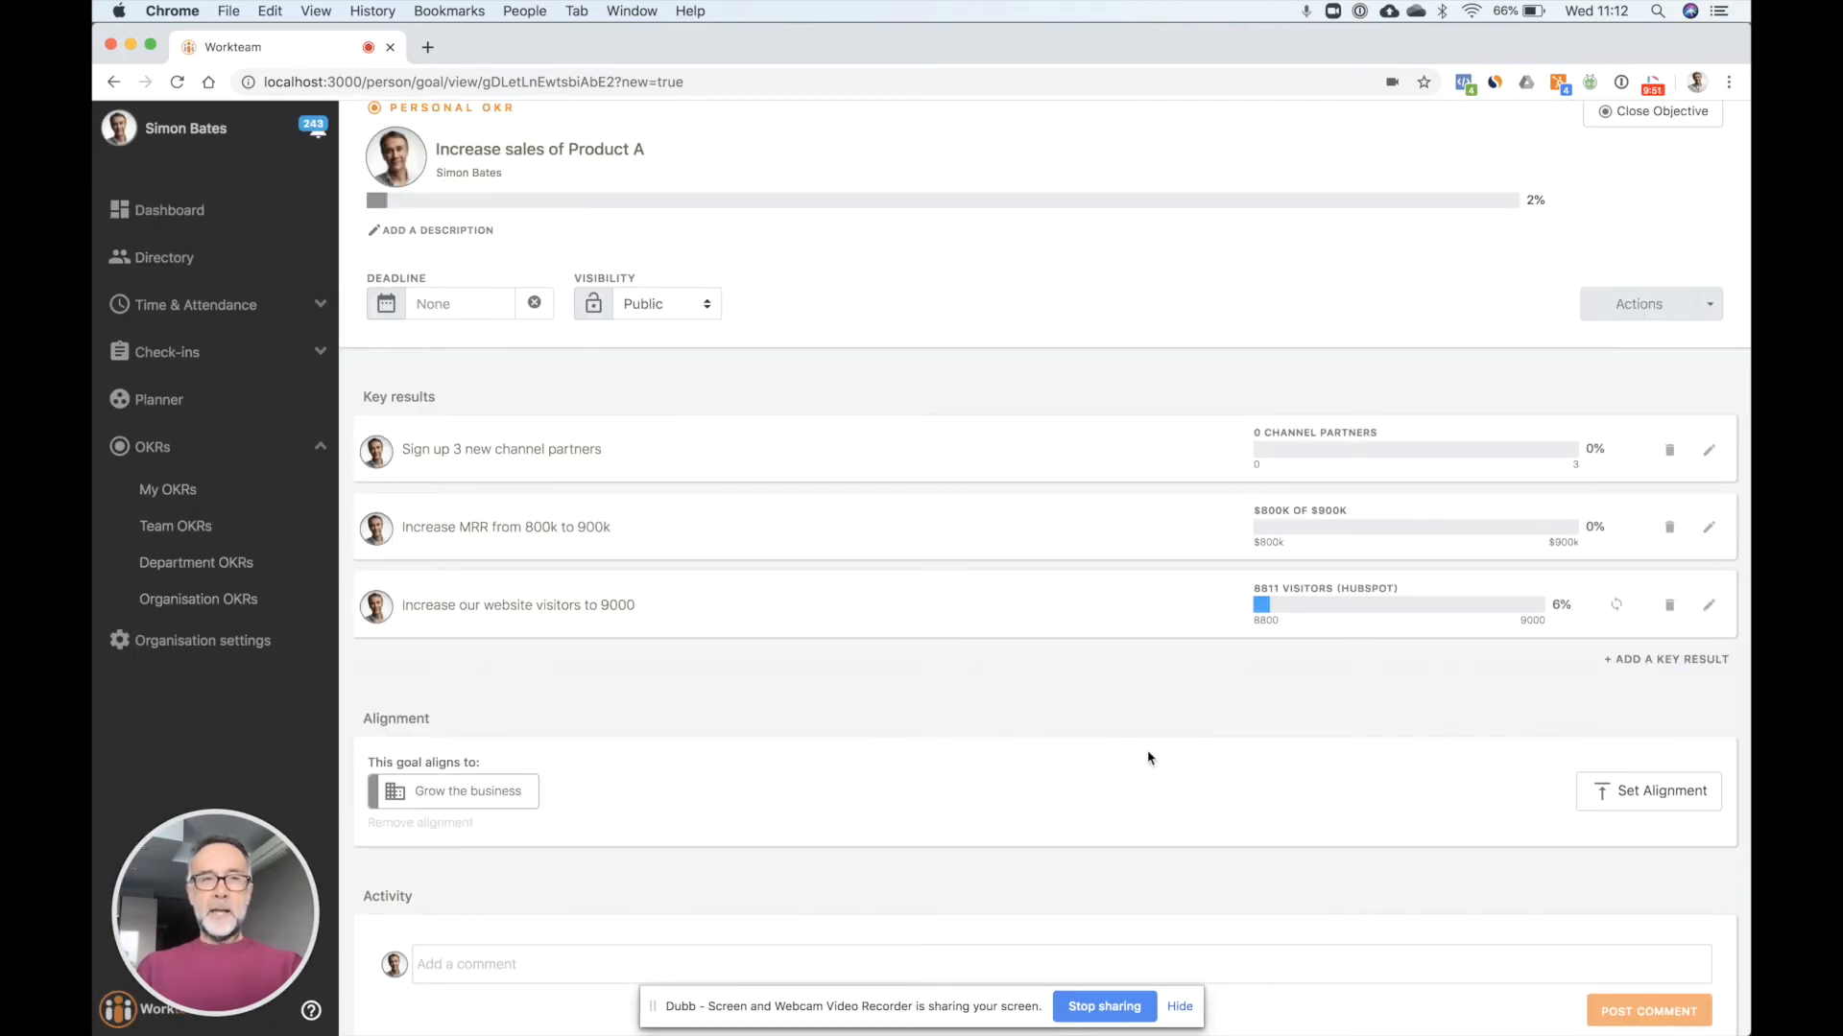
left_click(1640, 139)
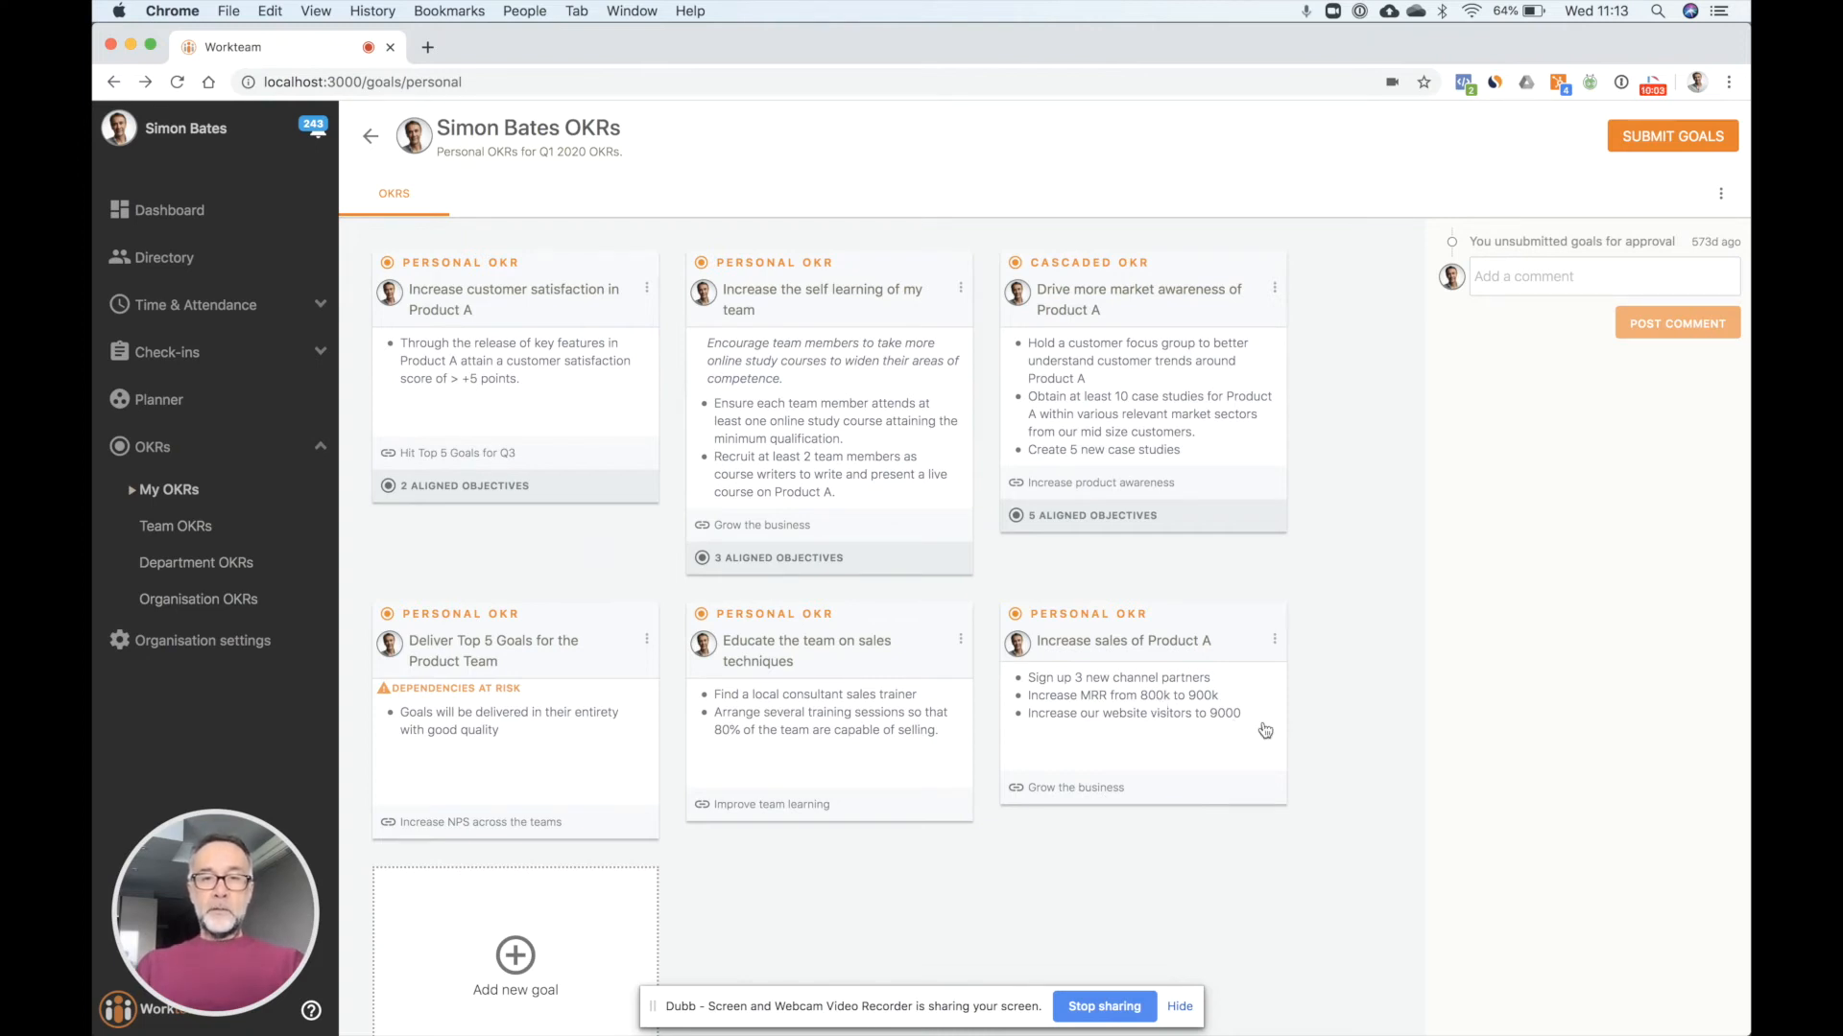
Step: Reopen "Increase sales of Product A", add a dependency on the Head of Design's "Create a refresh design for Product A" goal, and close the objective
left_click(1164, 722)
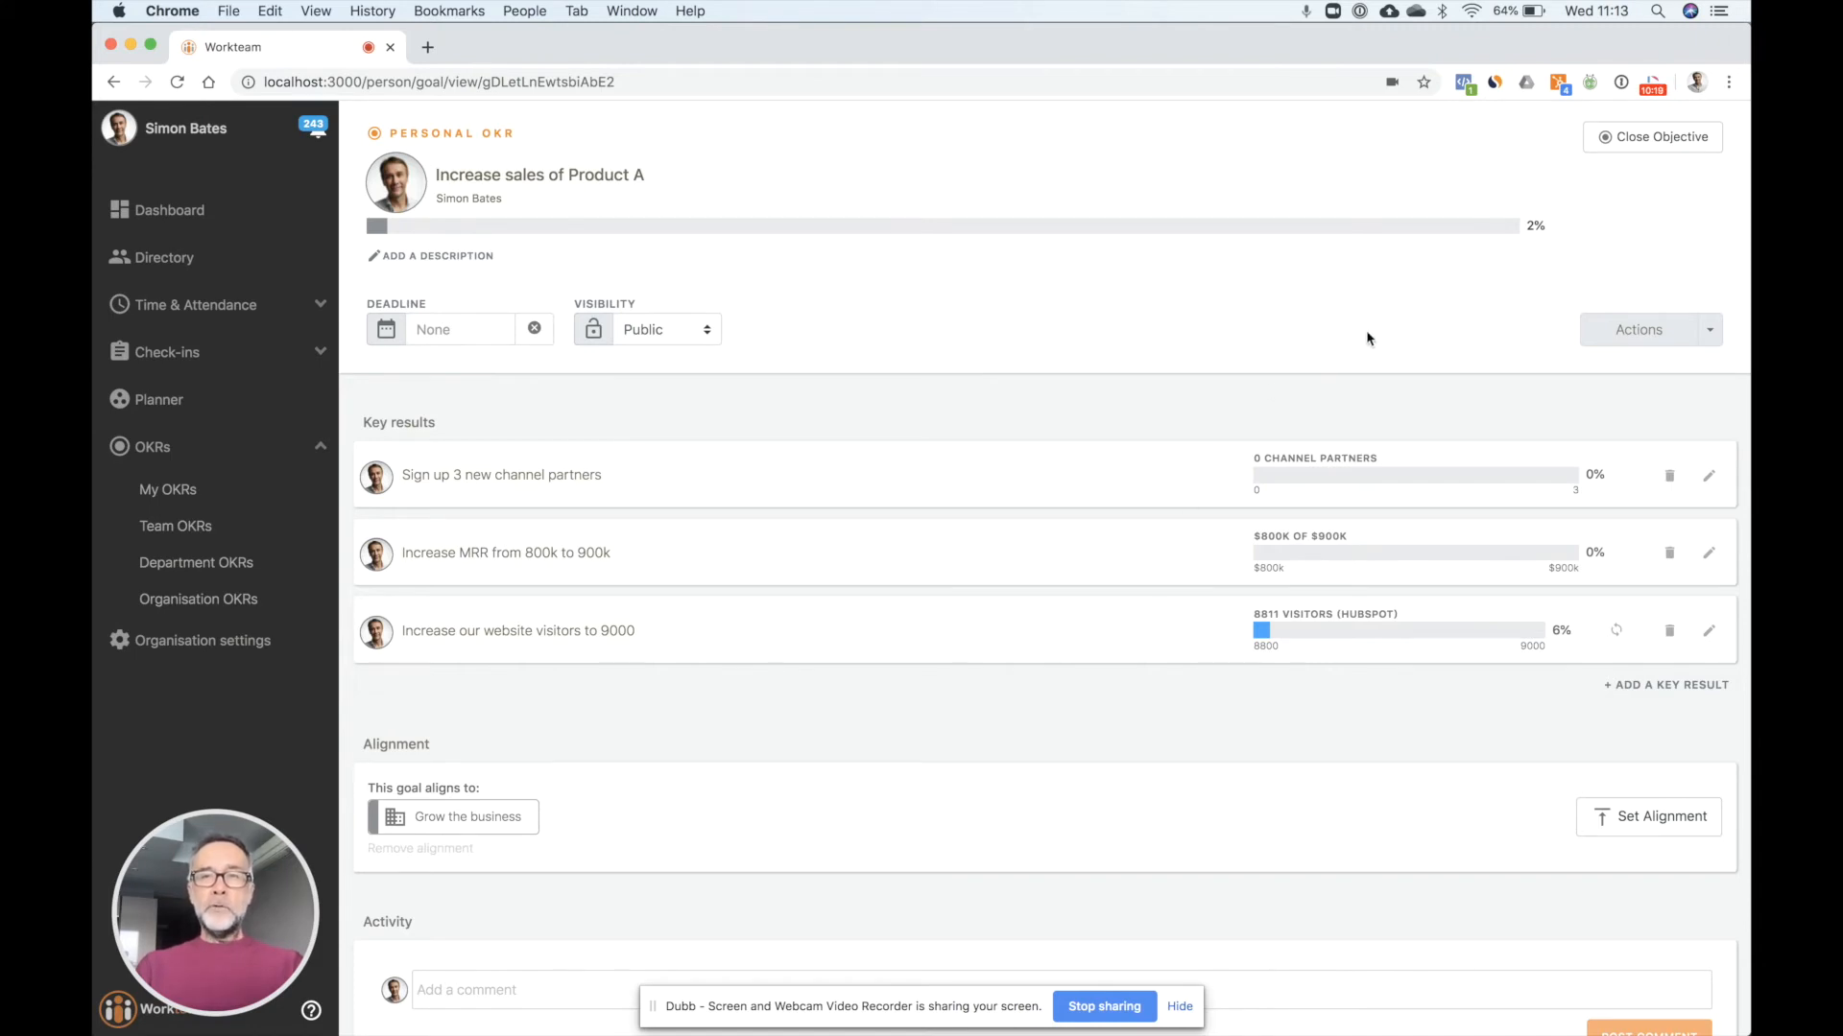
left_click(1712, 330)
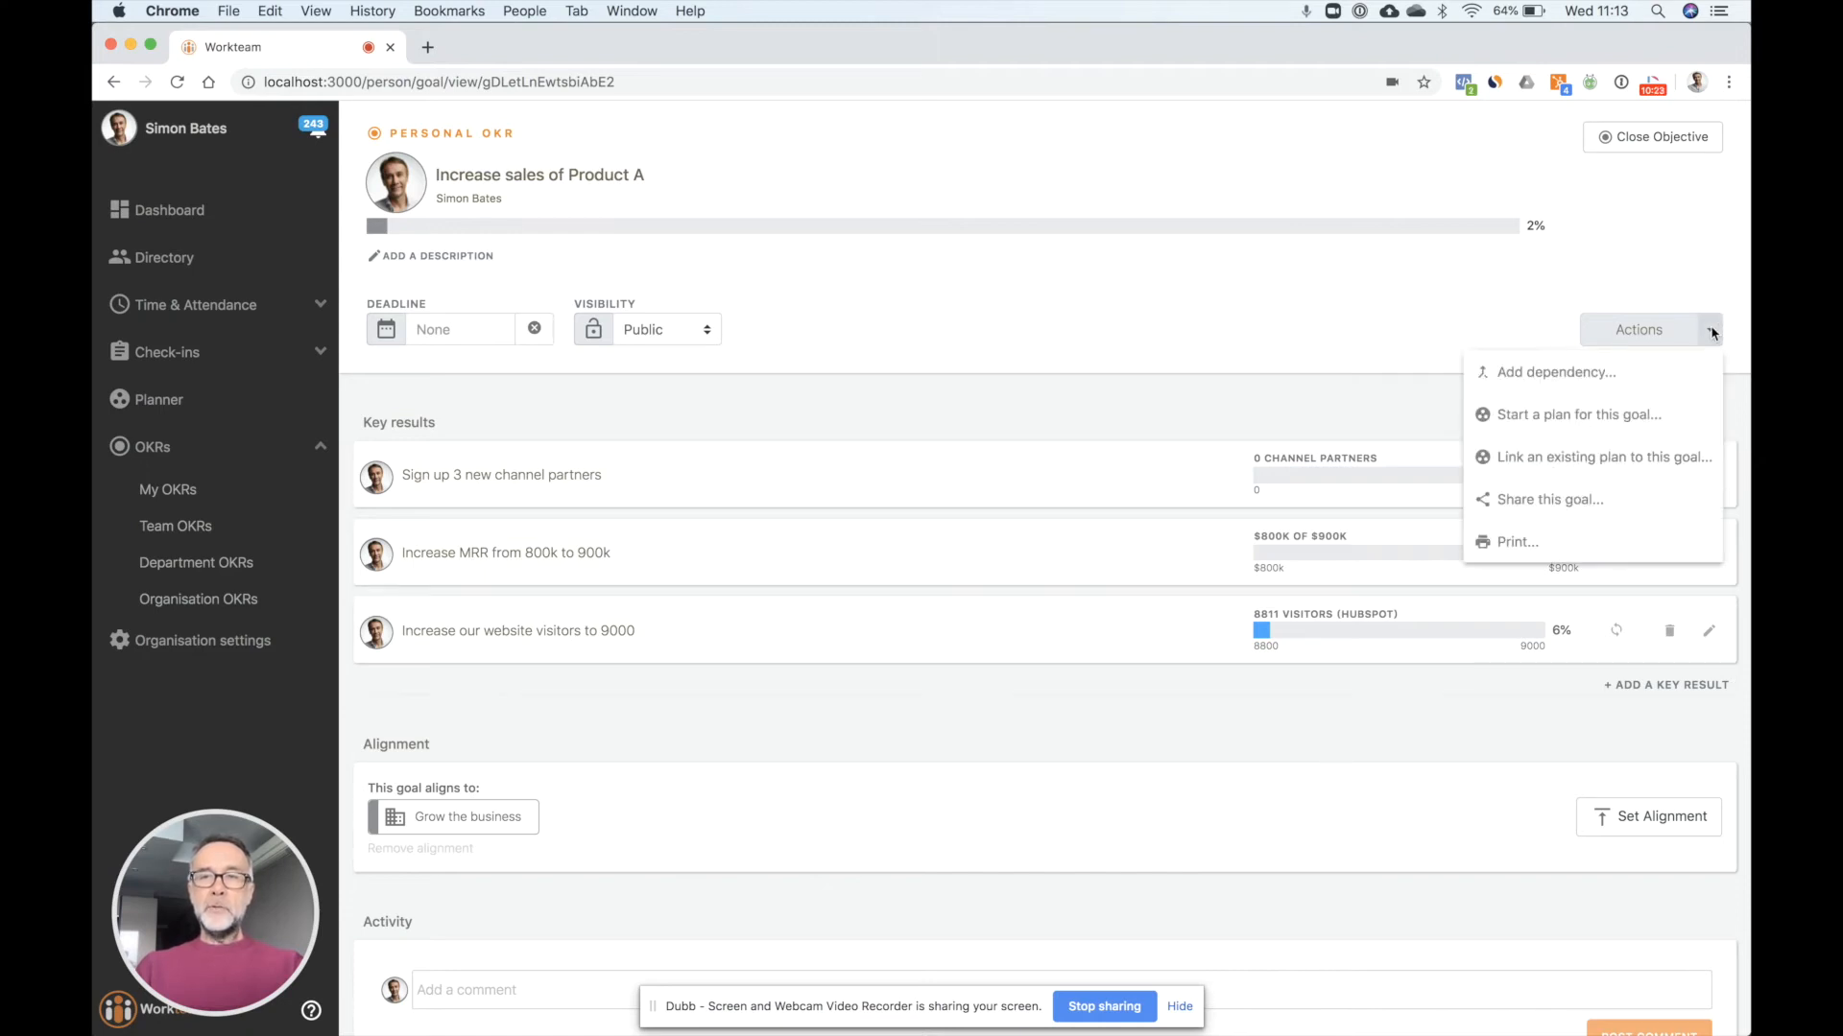
left_click(1561, 379)
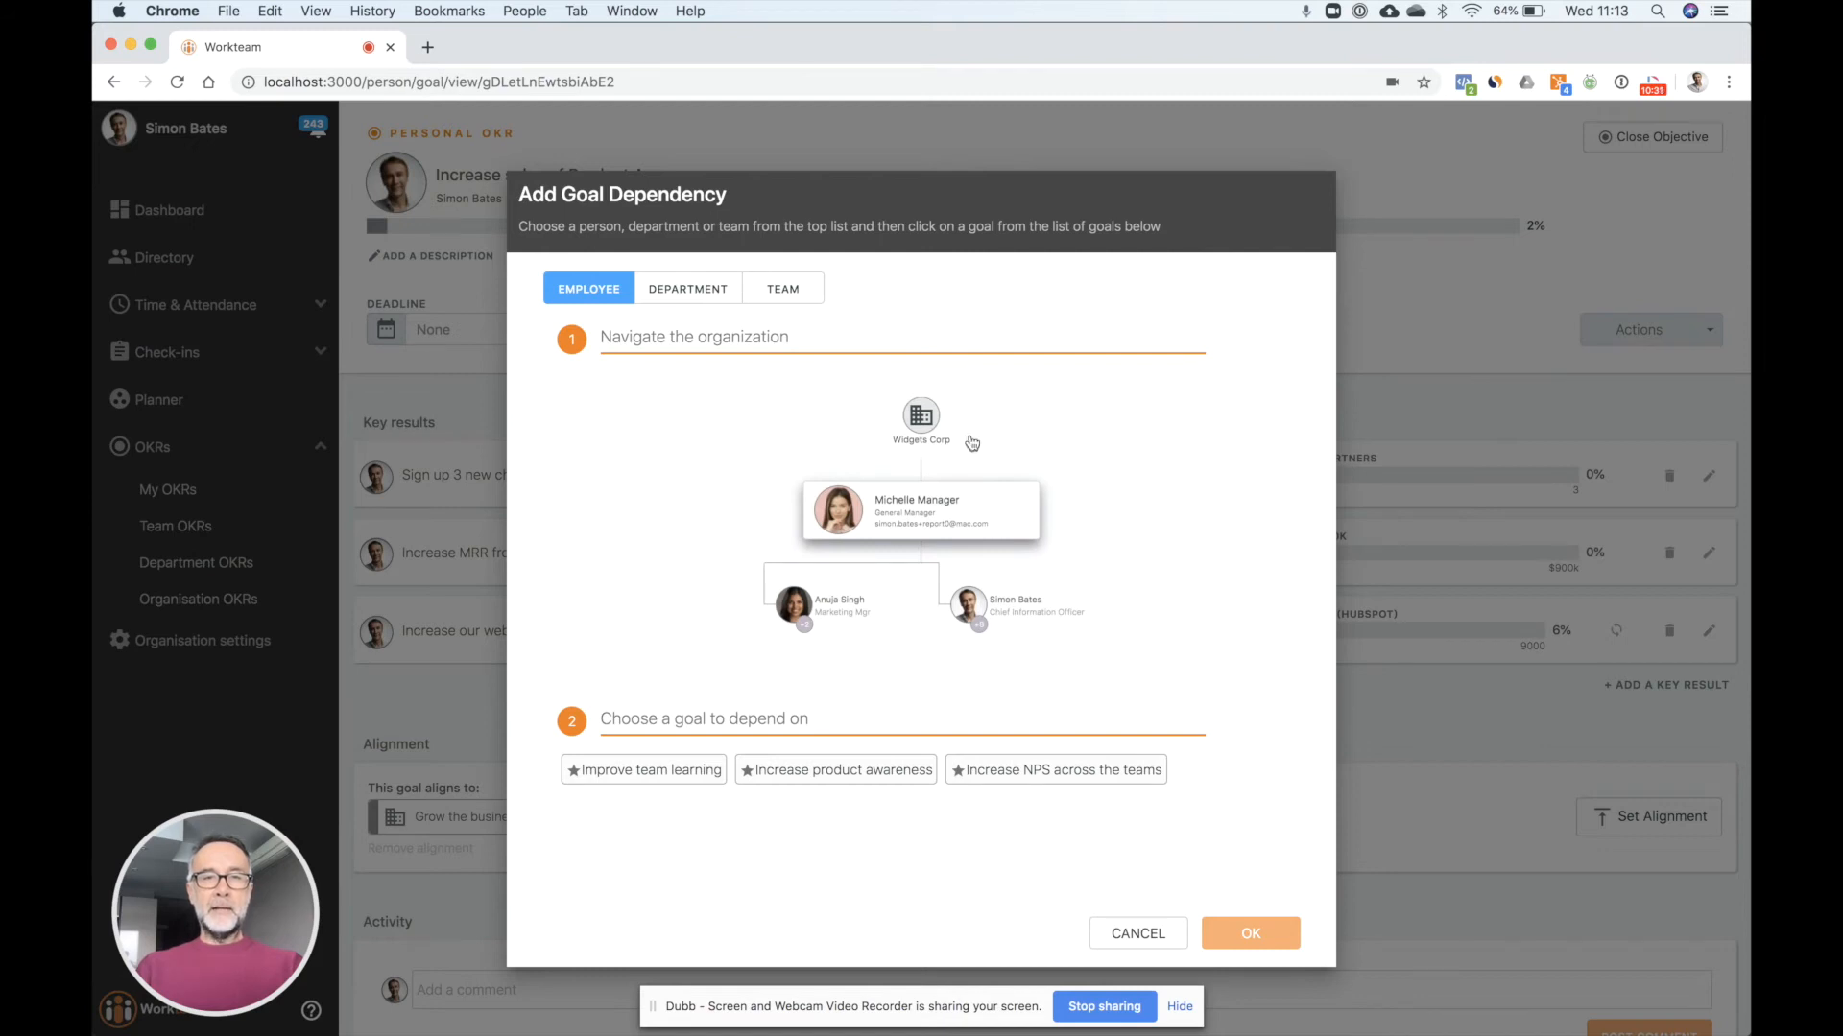
left_click(795, 606)
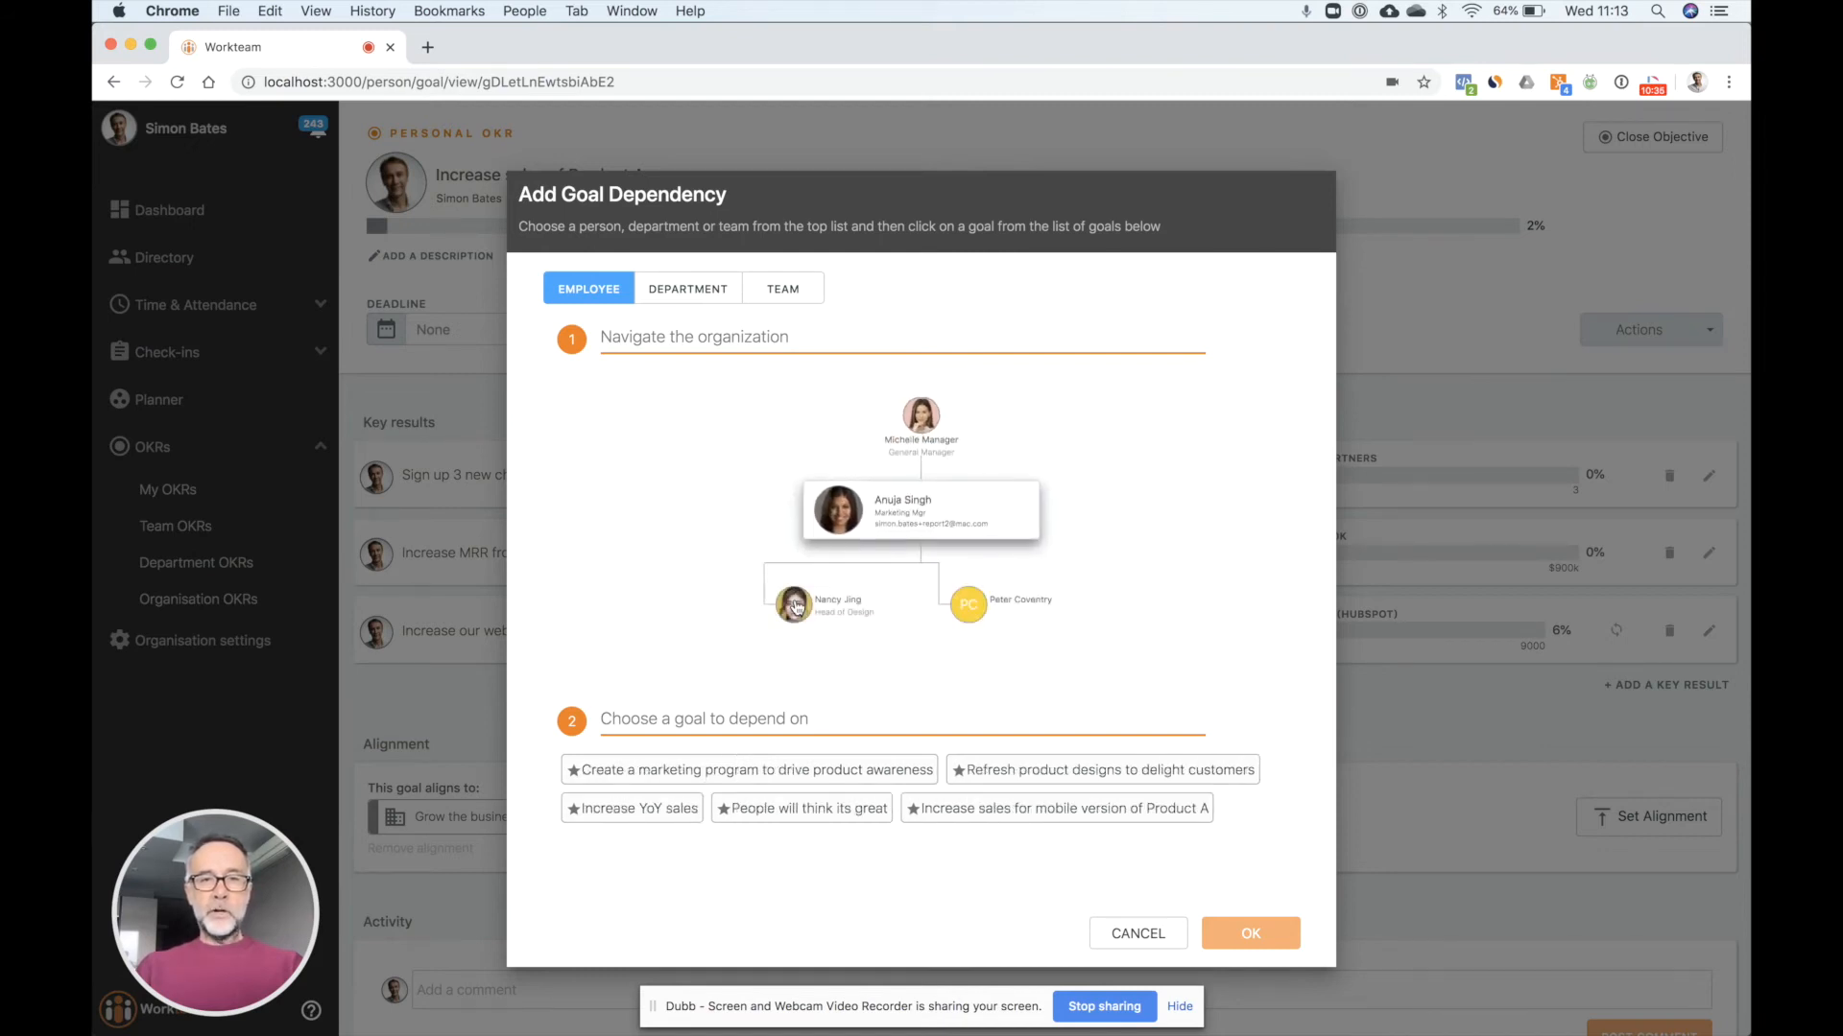
left_click(795, 606)
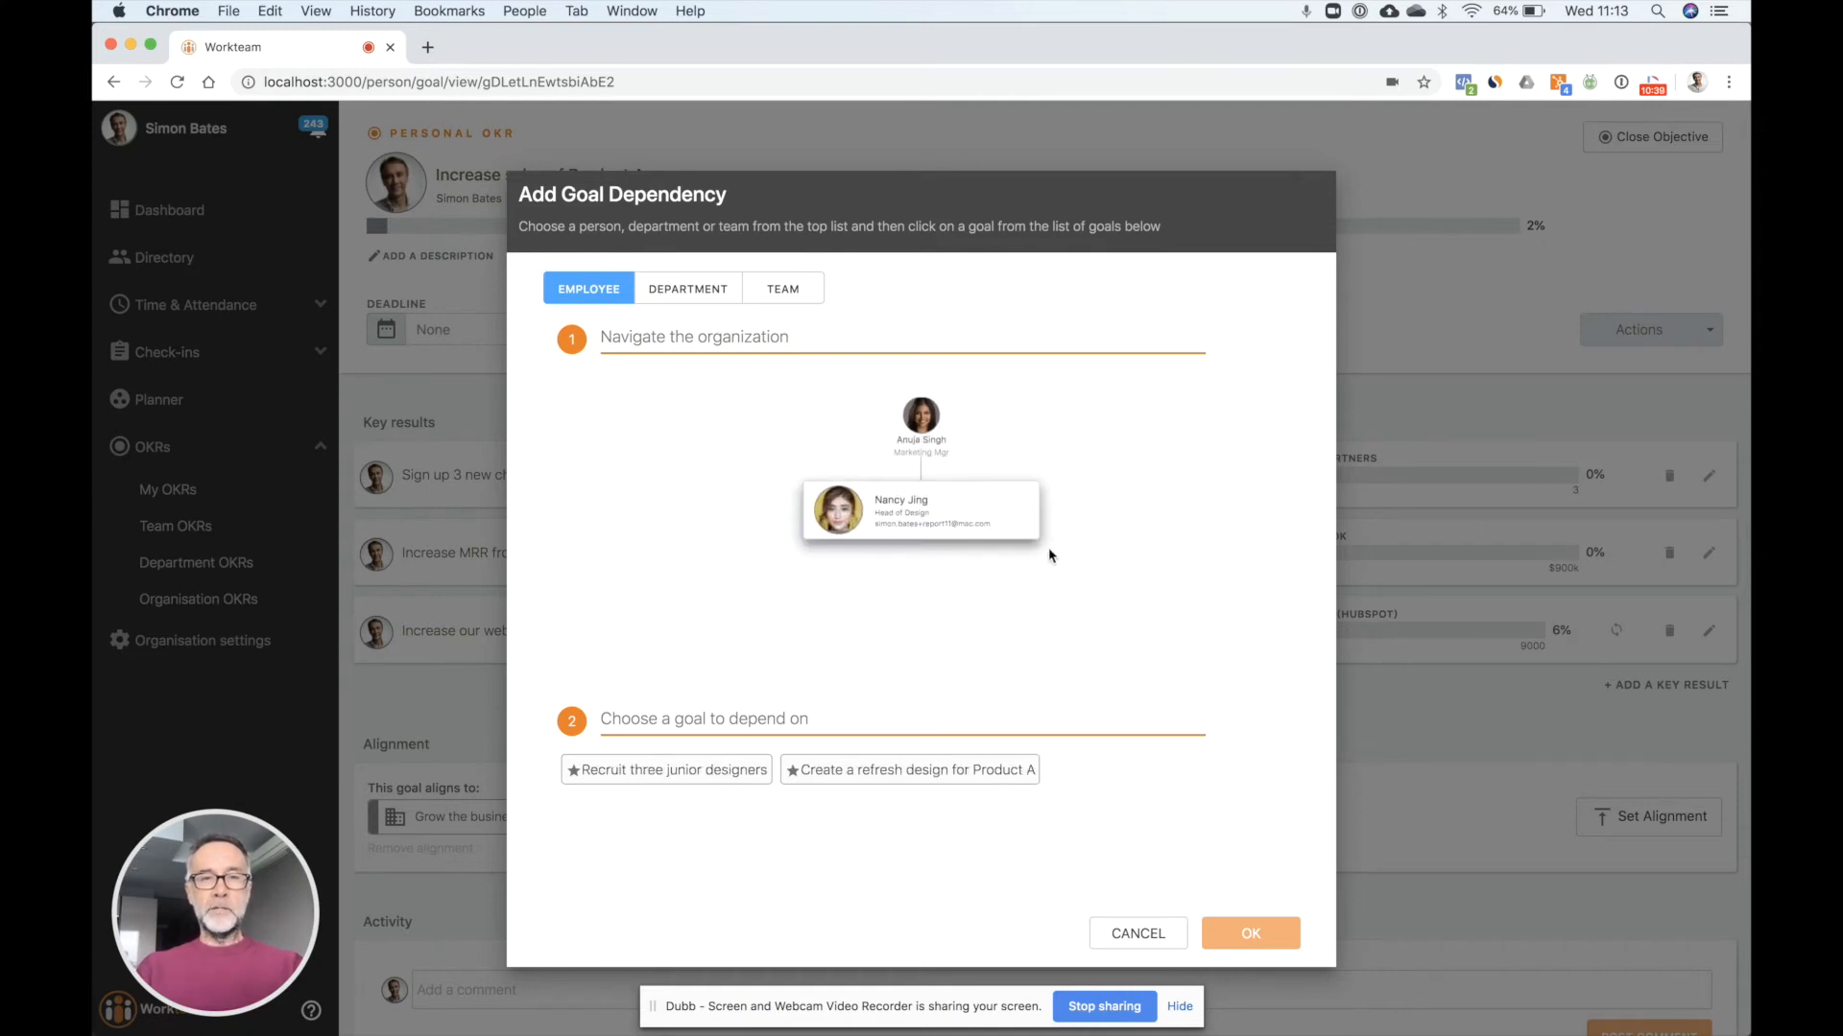
left_click(865, 773)
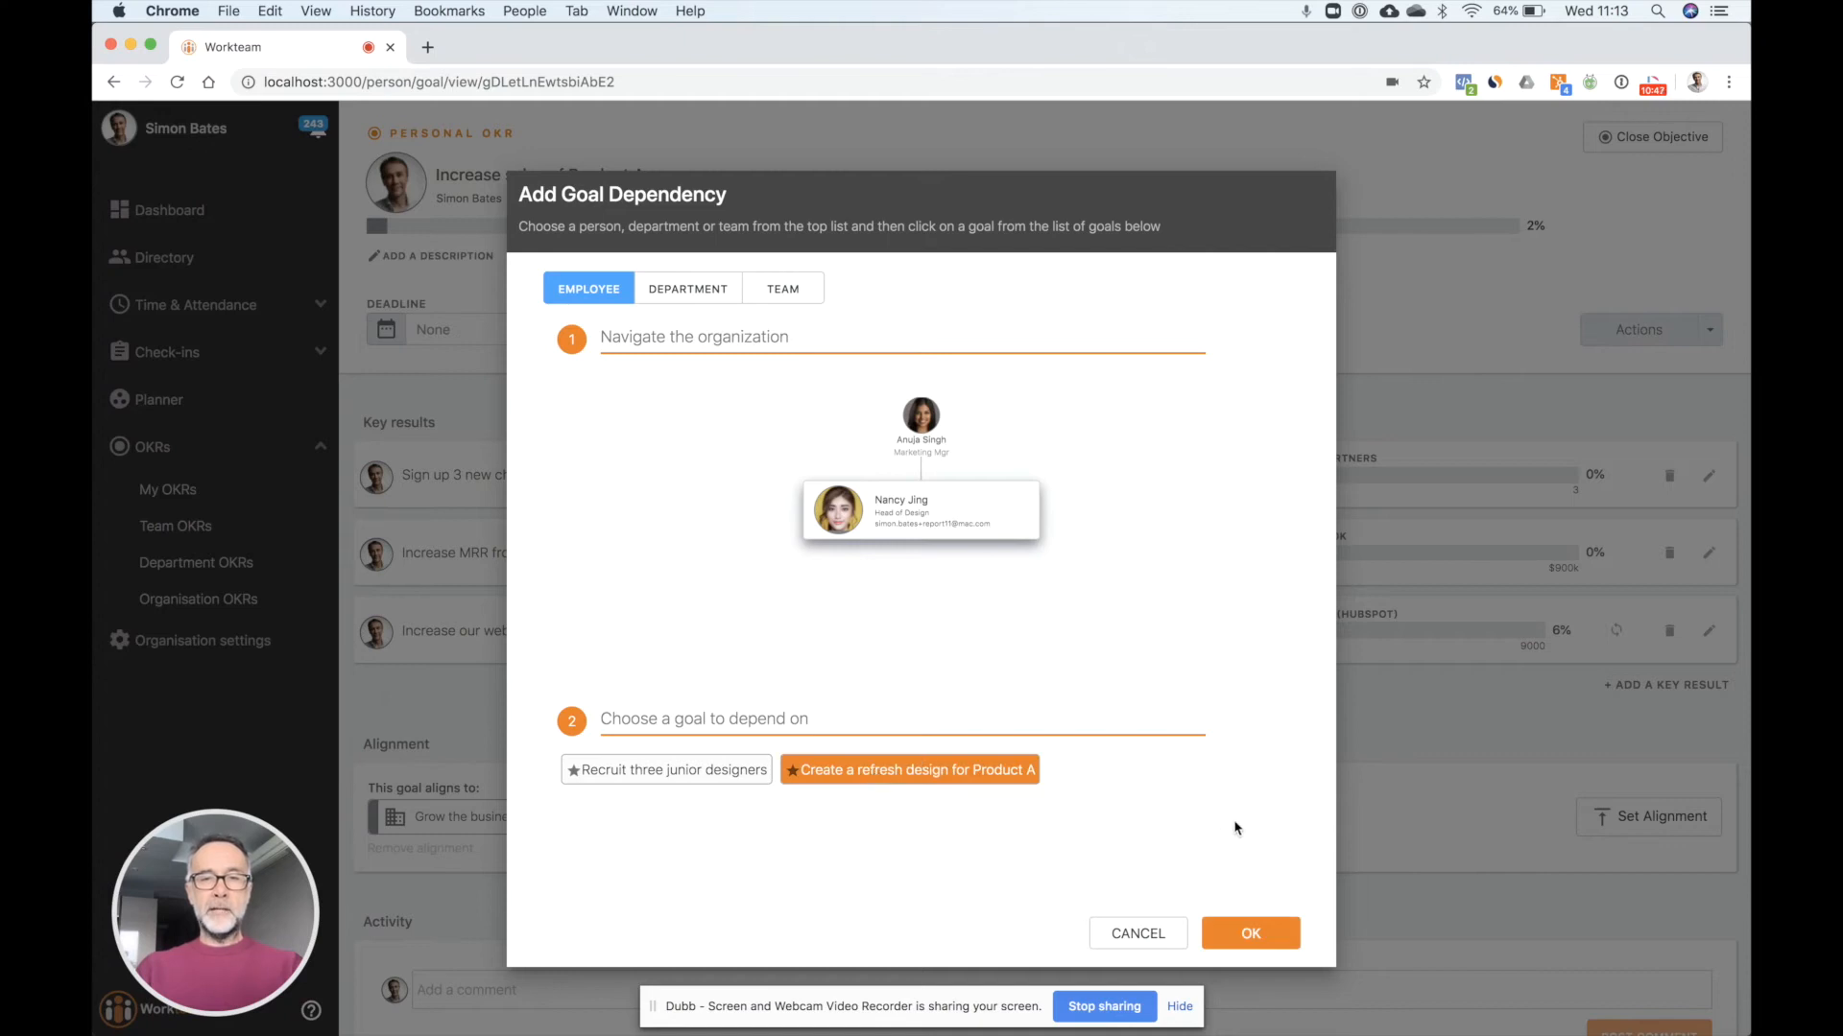
left_click(1250, 934)
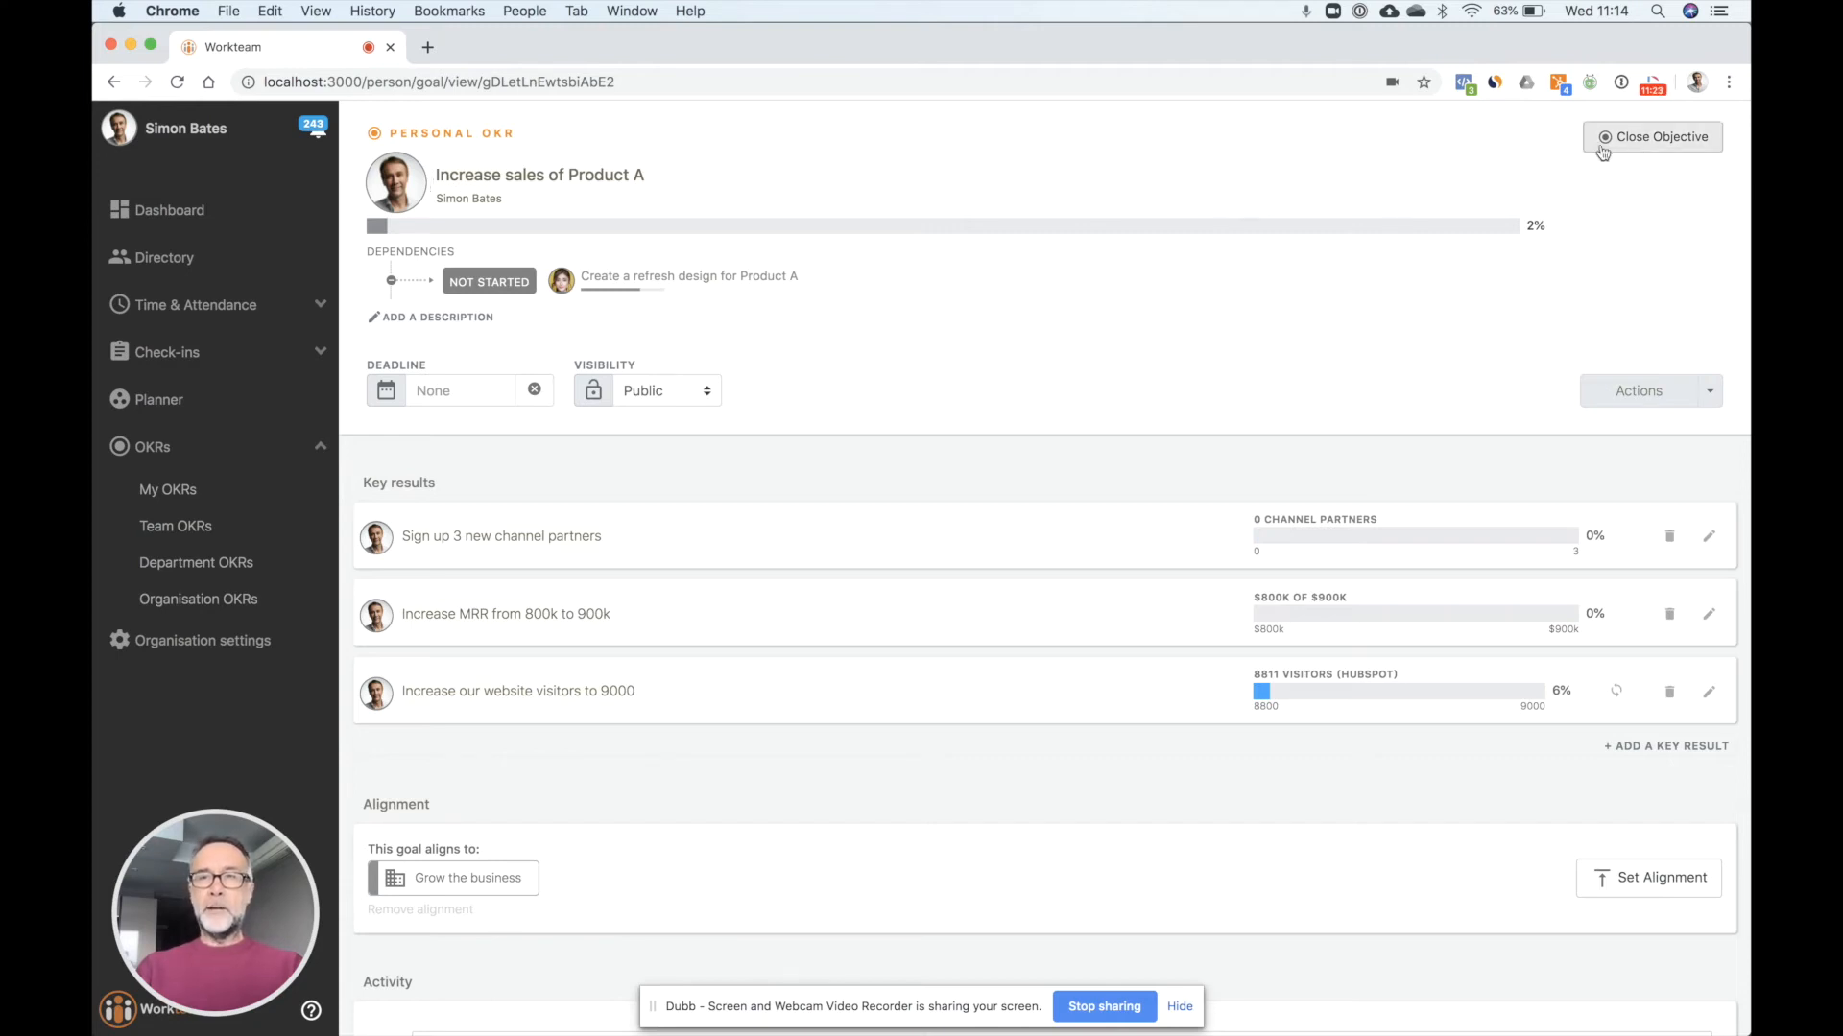
left_click(1653, 144)
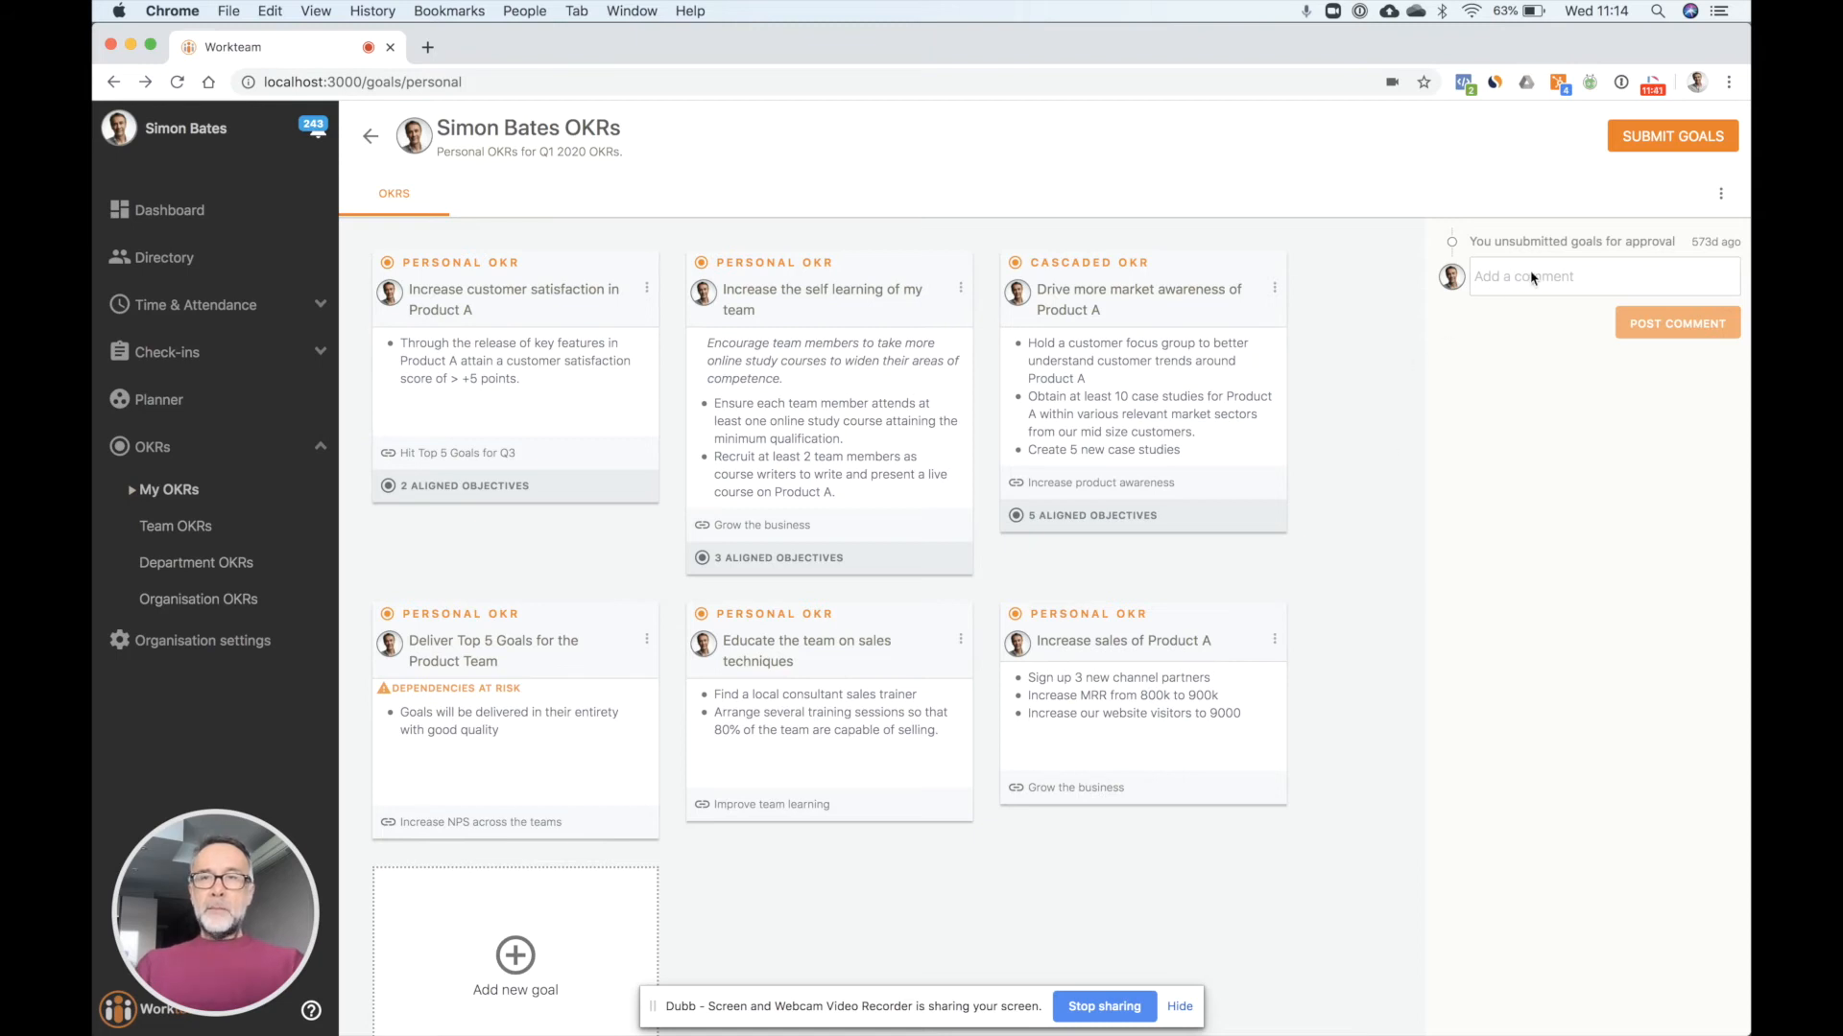
Step: Submit the personal goals for approval, switch to the manager's Workteam window, and open and approve the submitted goal plan there
left_click(1671, 144)
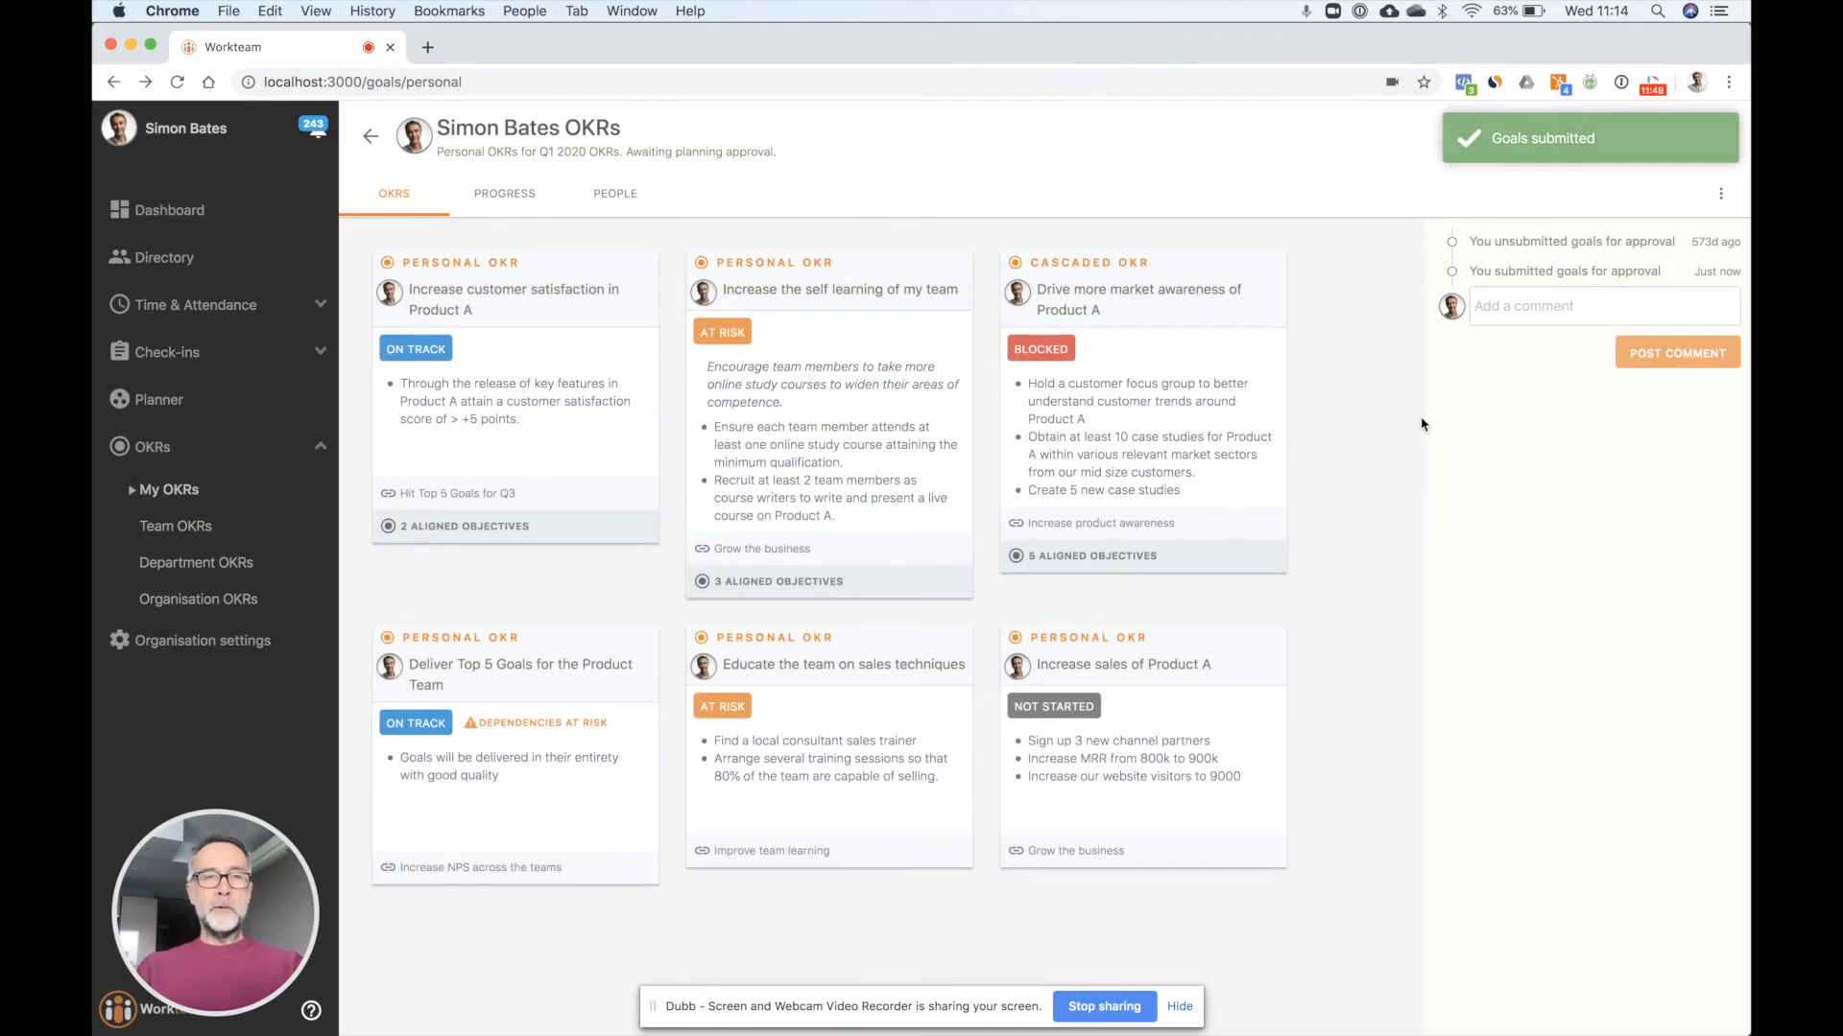
key("super+grave")
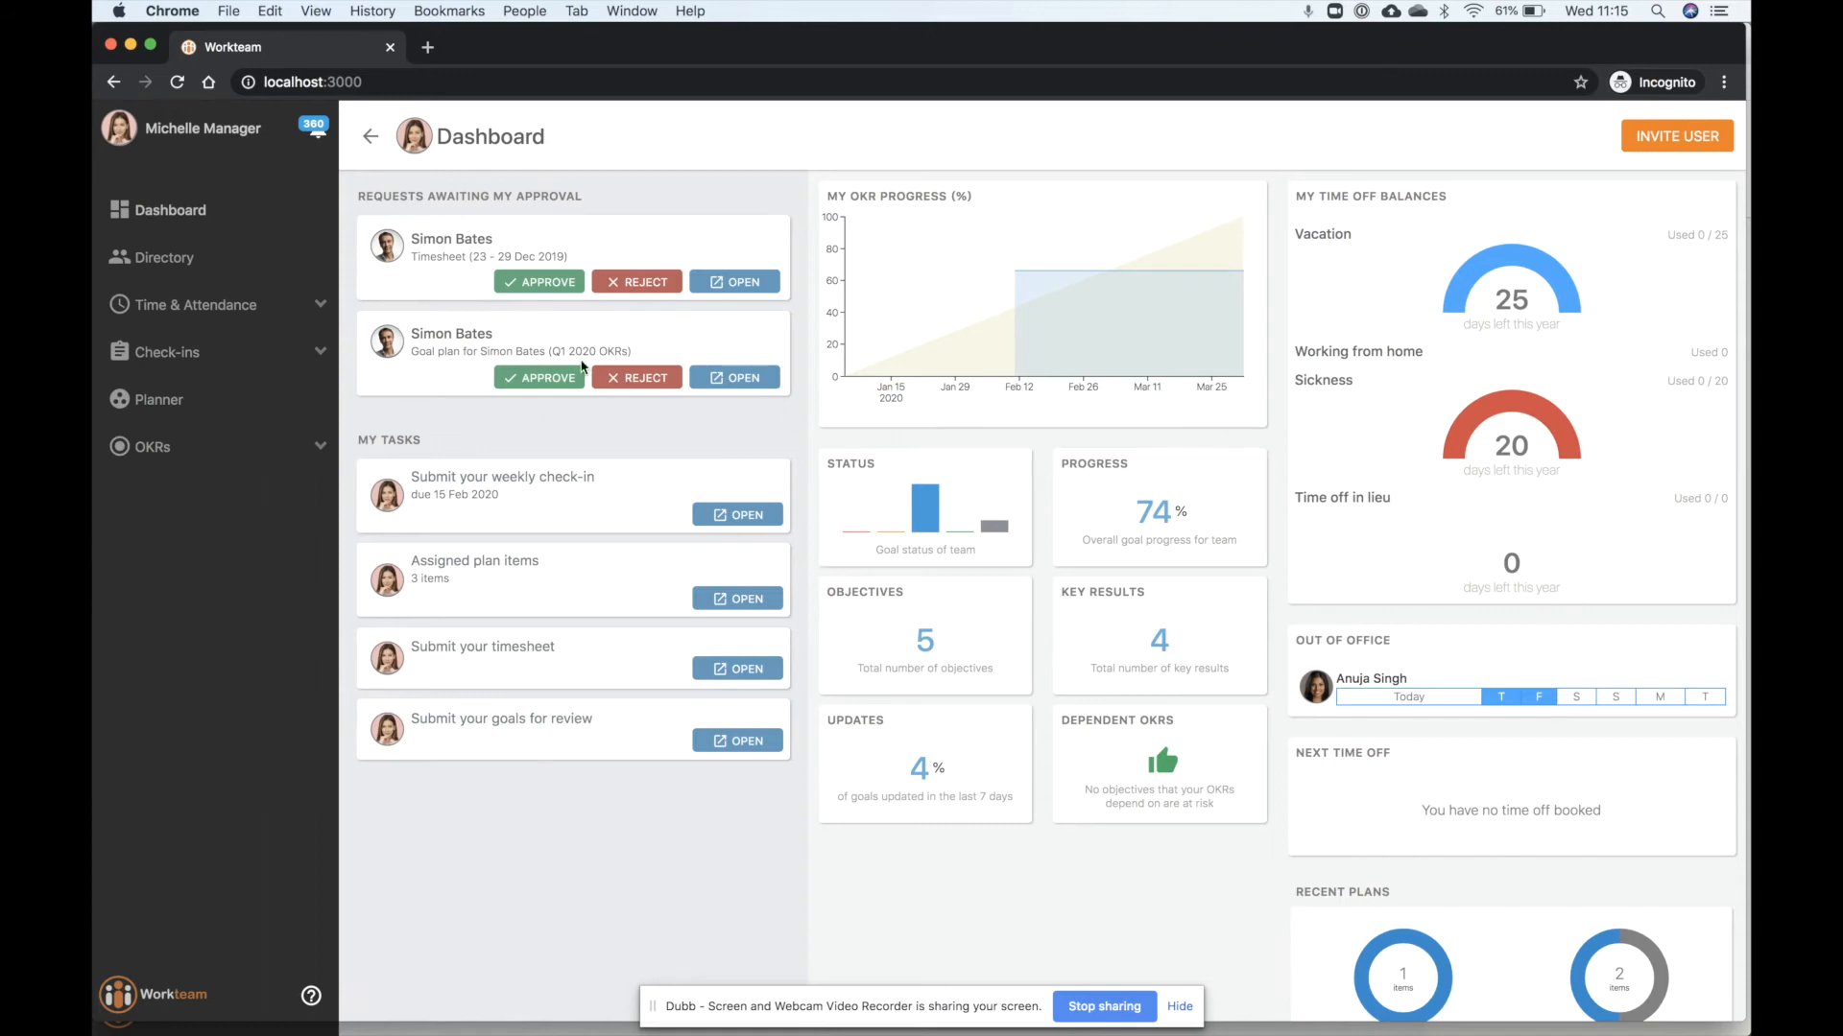
left_click(744, 380)
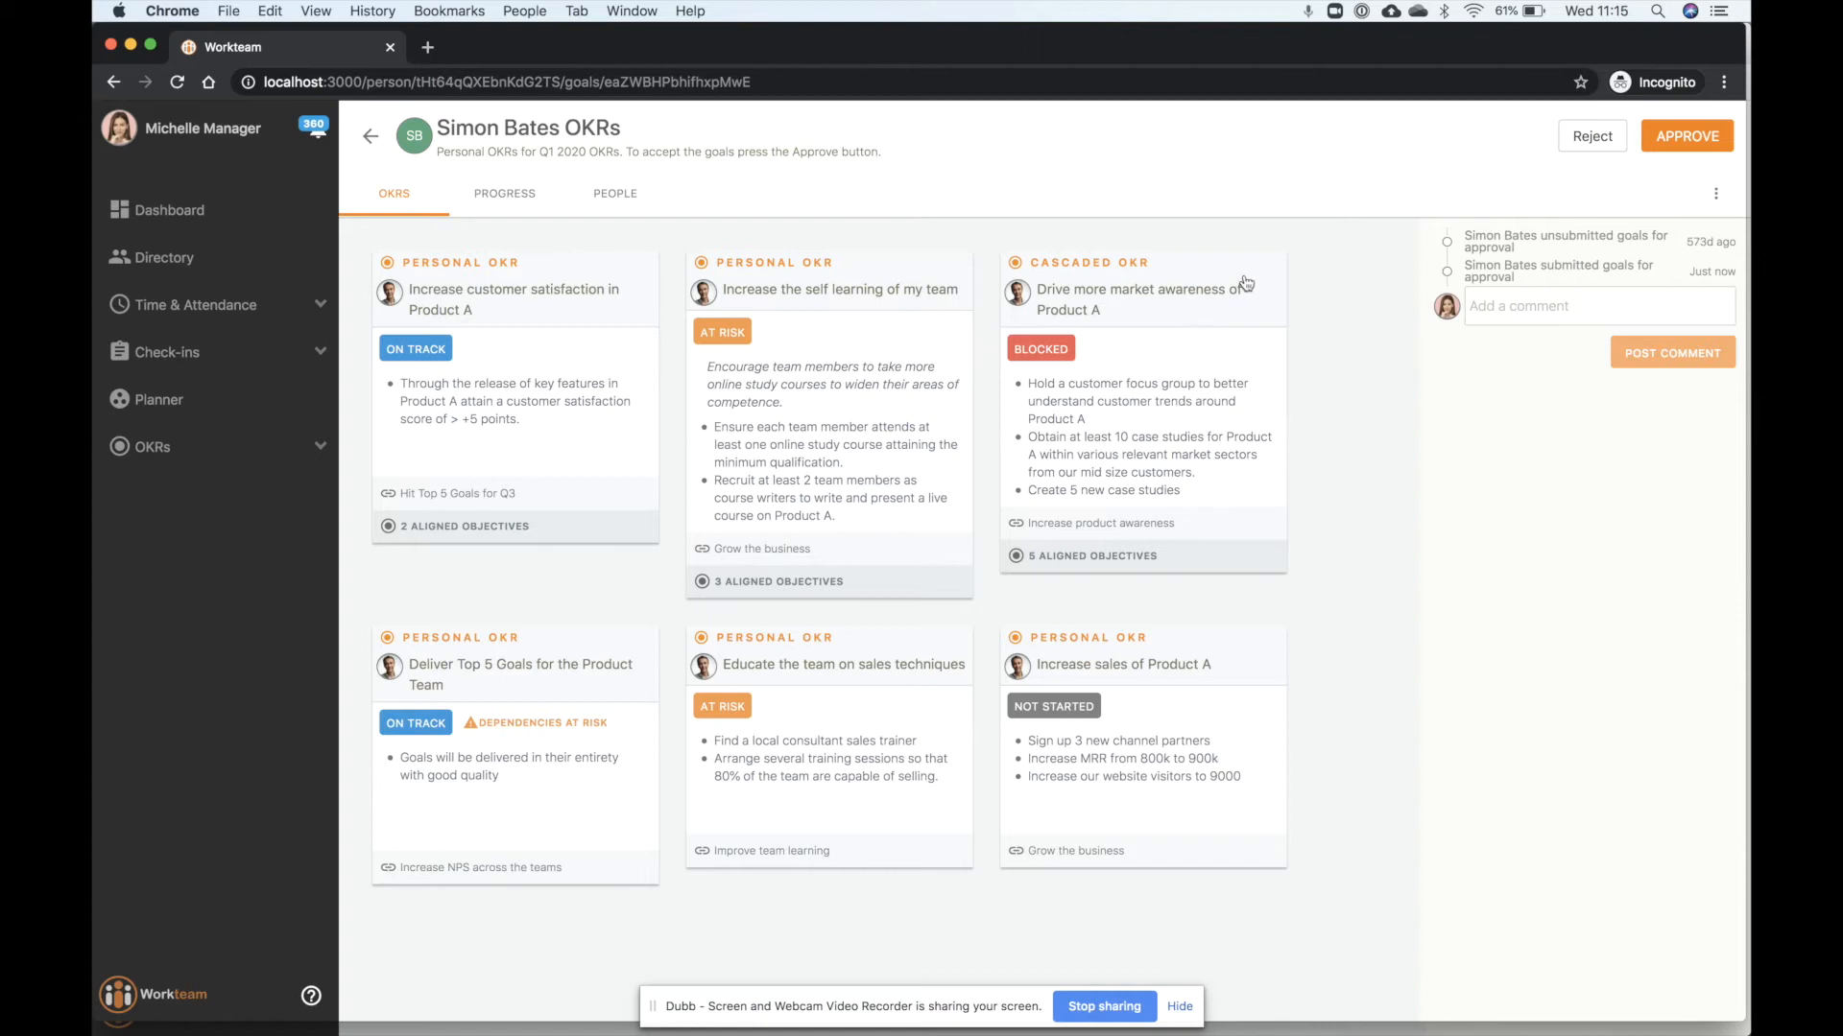
left_click(1692, 144)
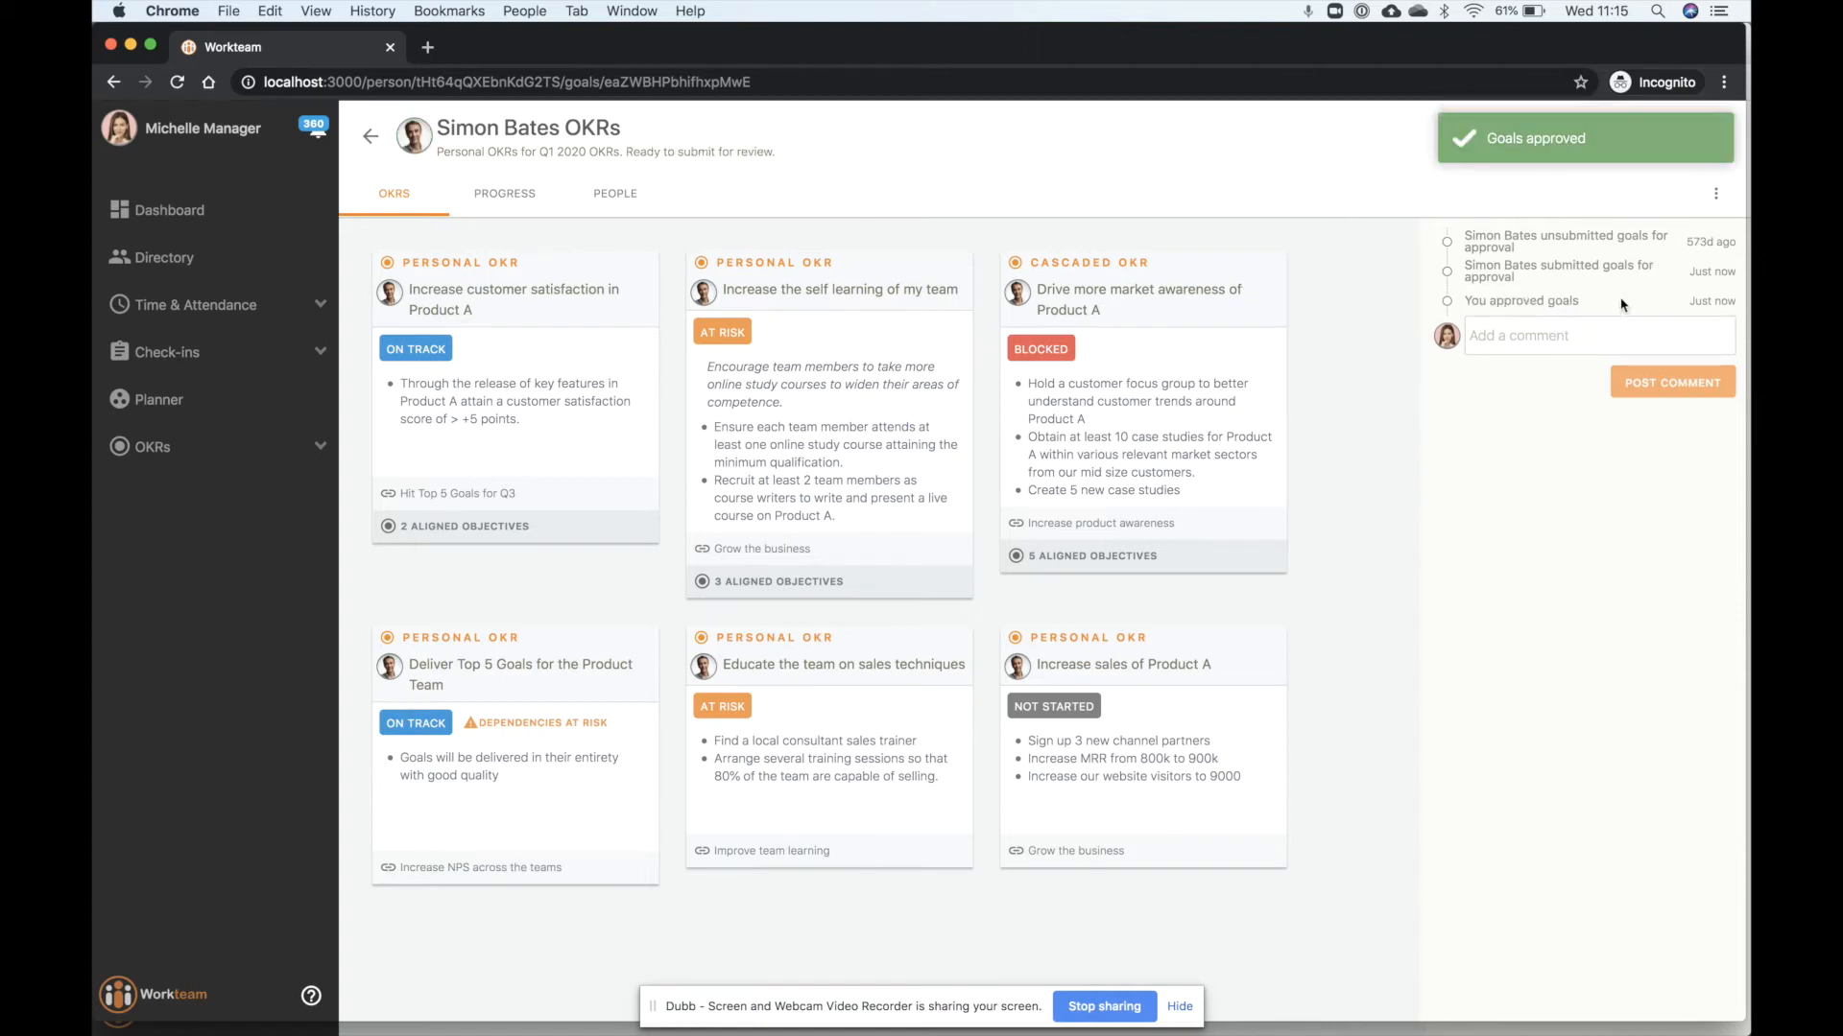
Step: In the employee's window, mark the "Drive more market awareness of Product A" objective At risk and set its focus group key result's confidence to 78%
key("super+grave")
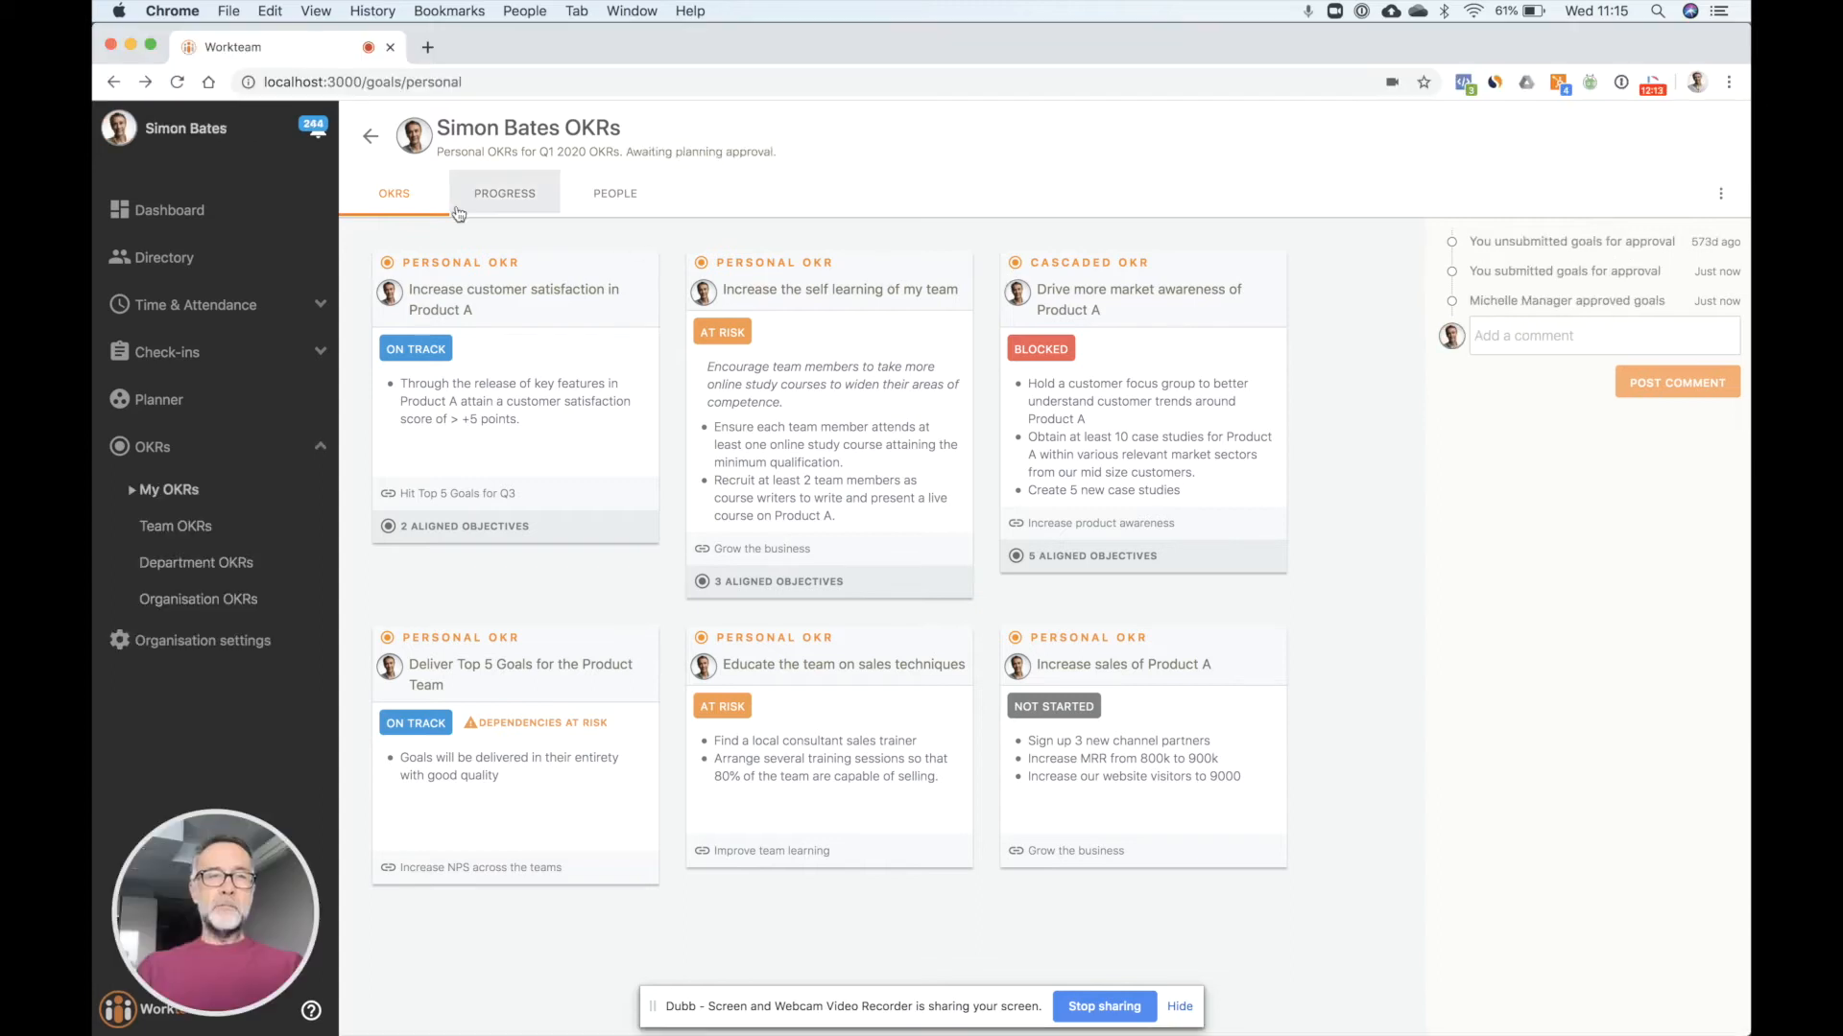
left_click(406, 204)
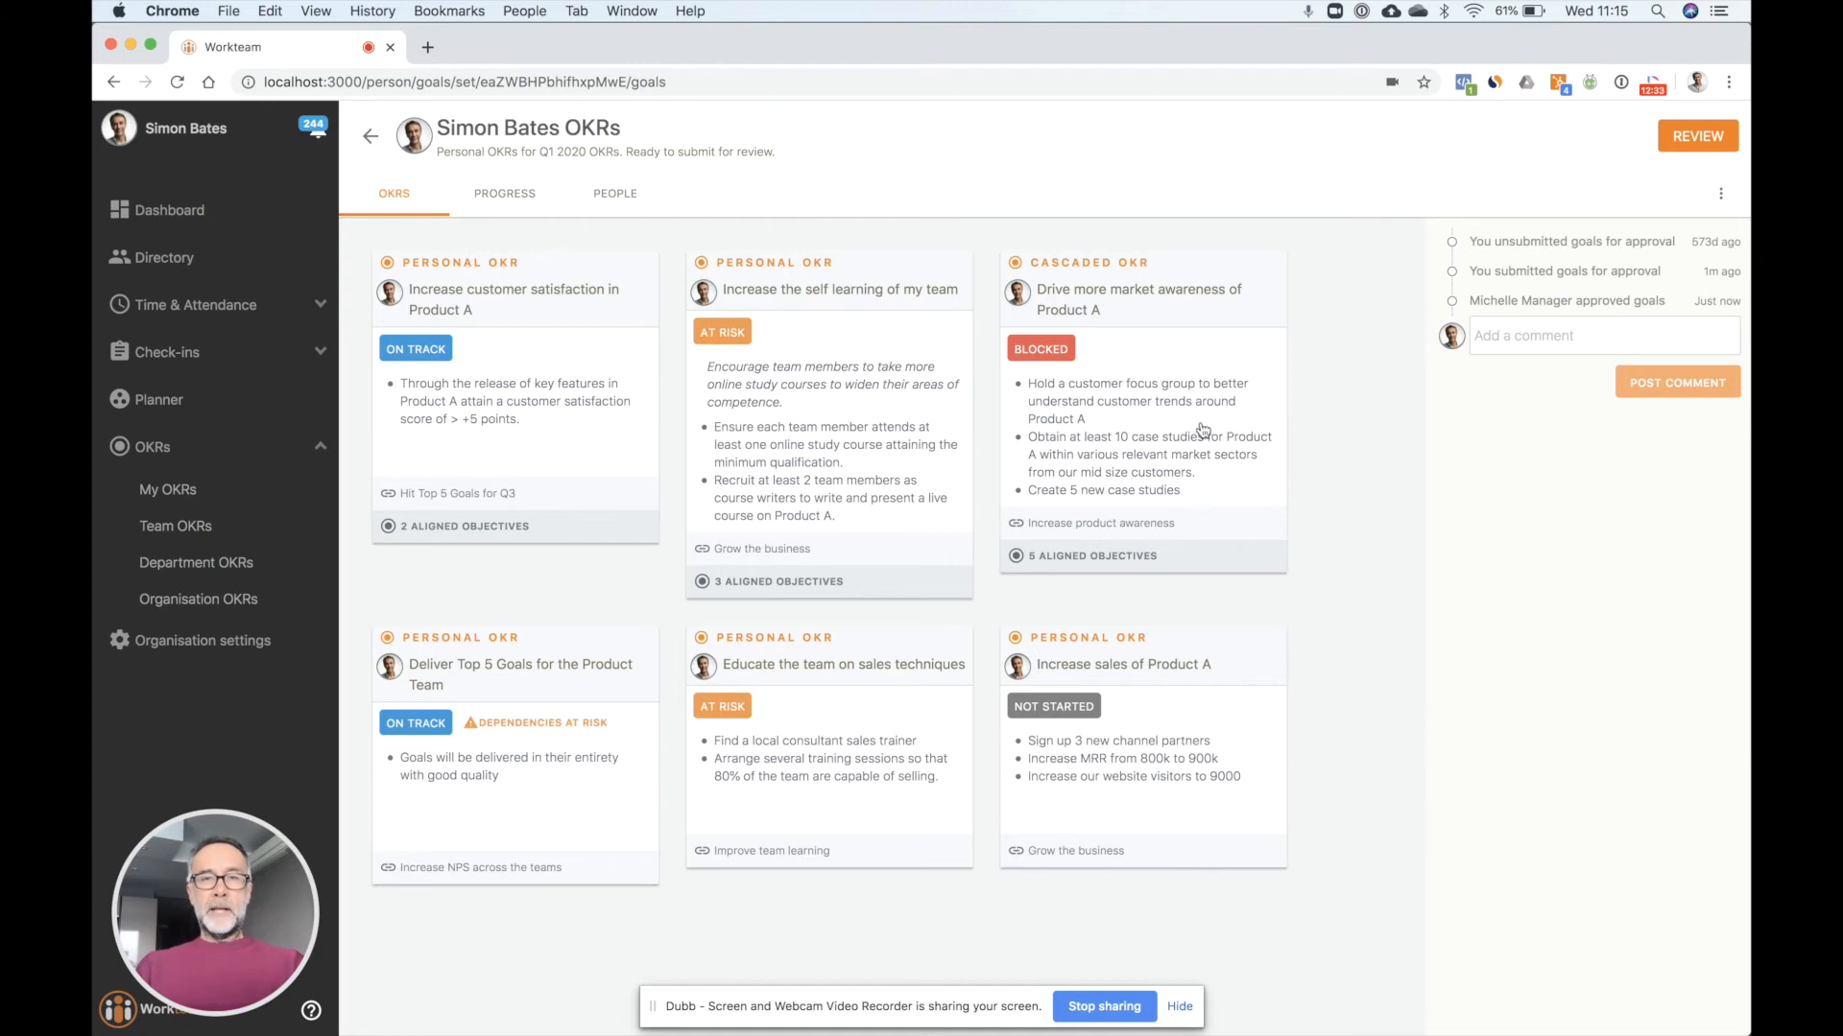
left_click(1143, 429)
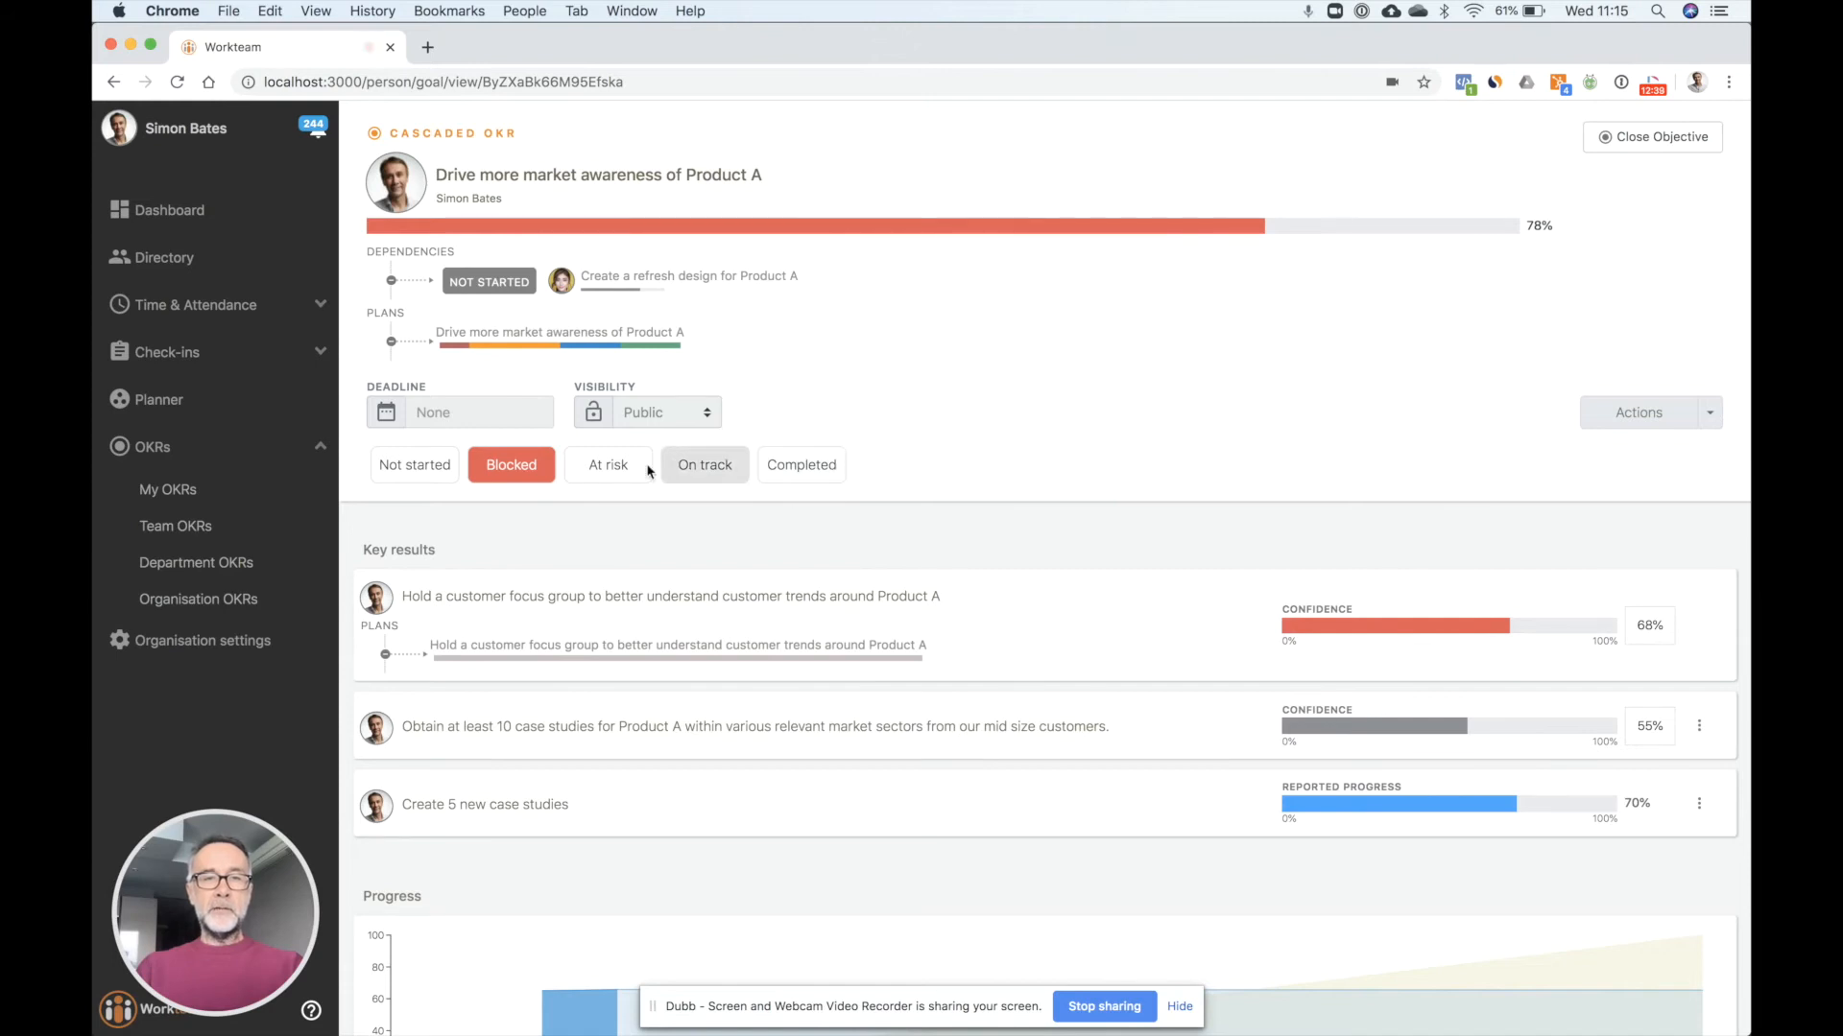
left_click(622, 468)
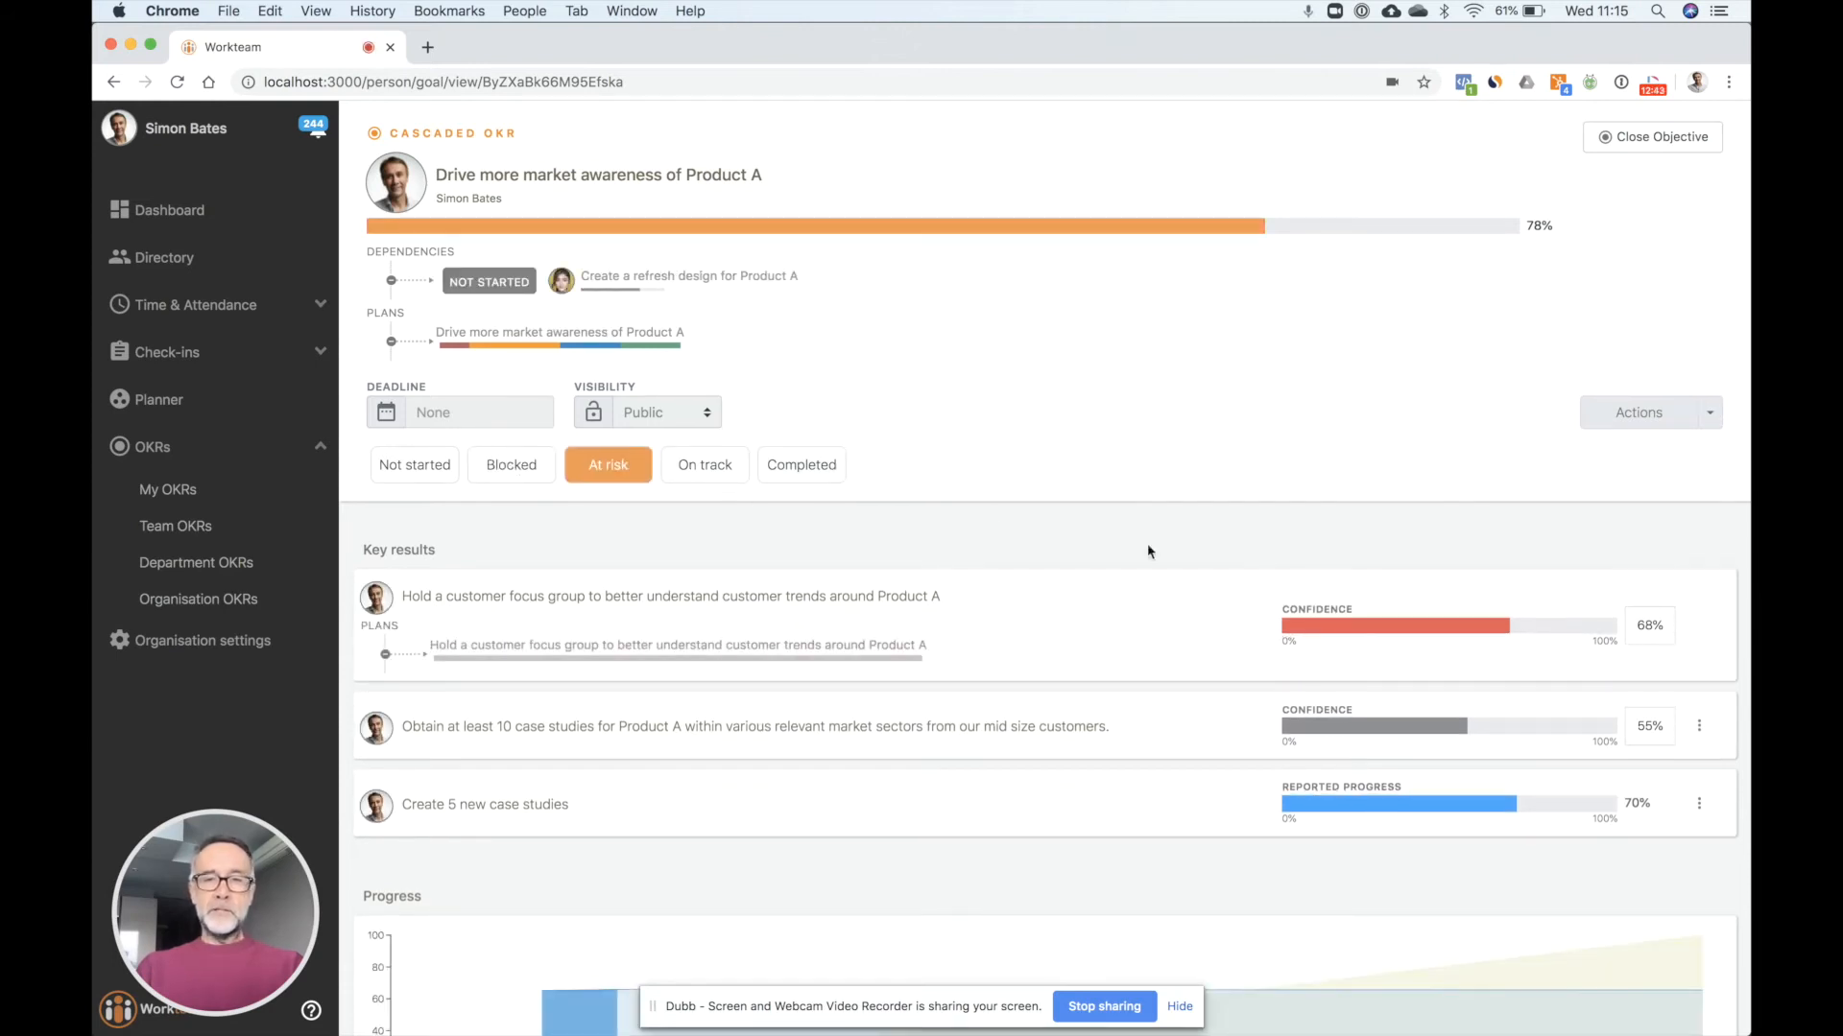
left_click(1544, 629)
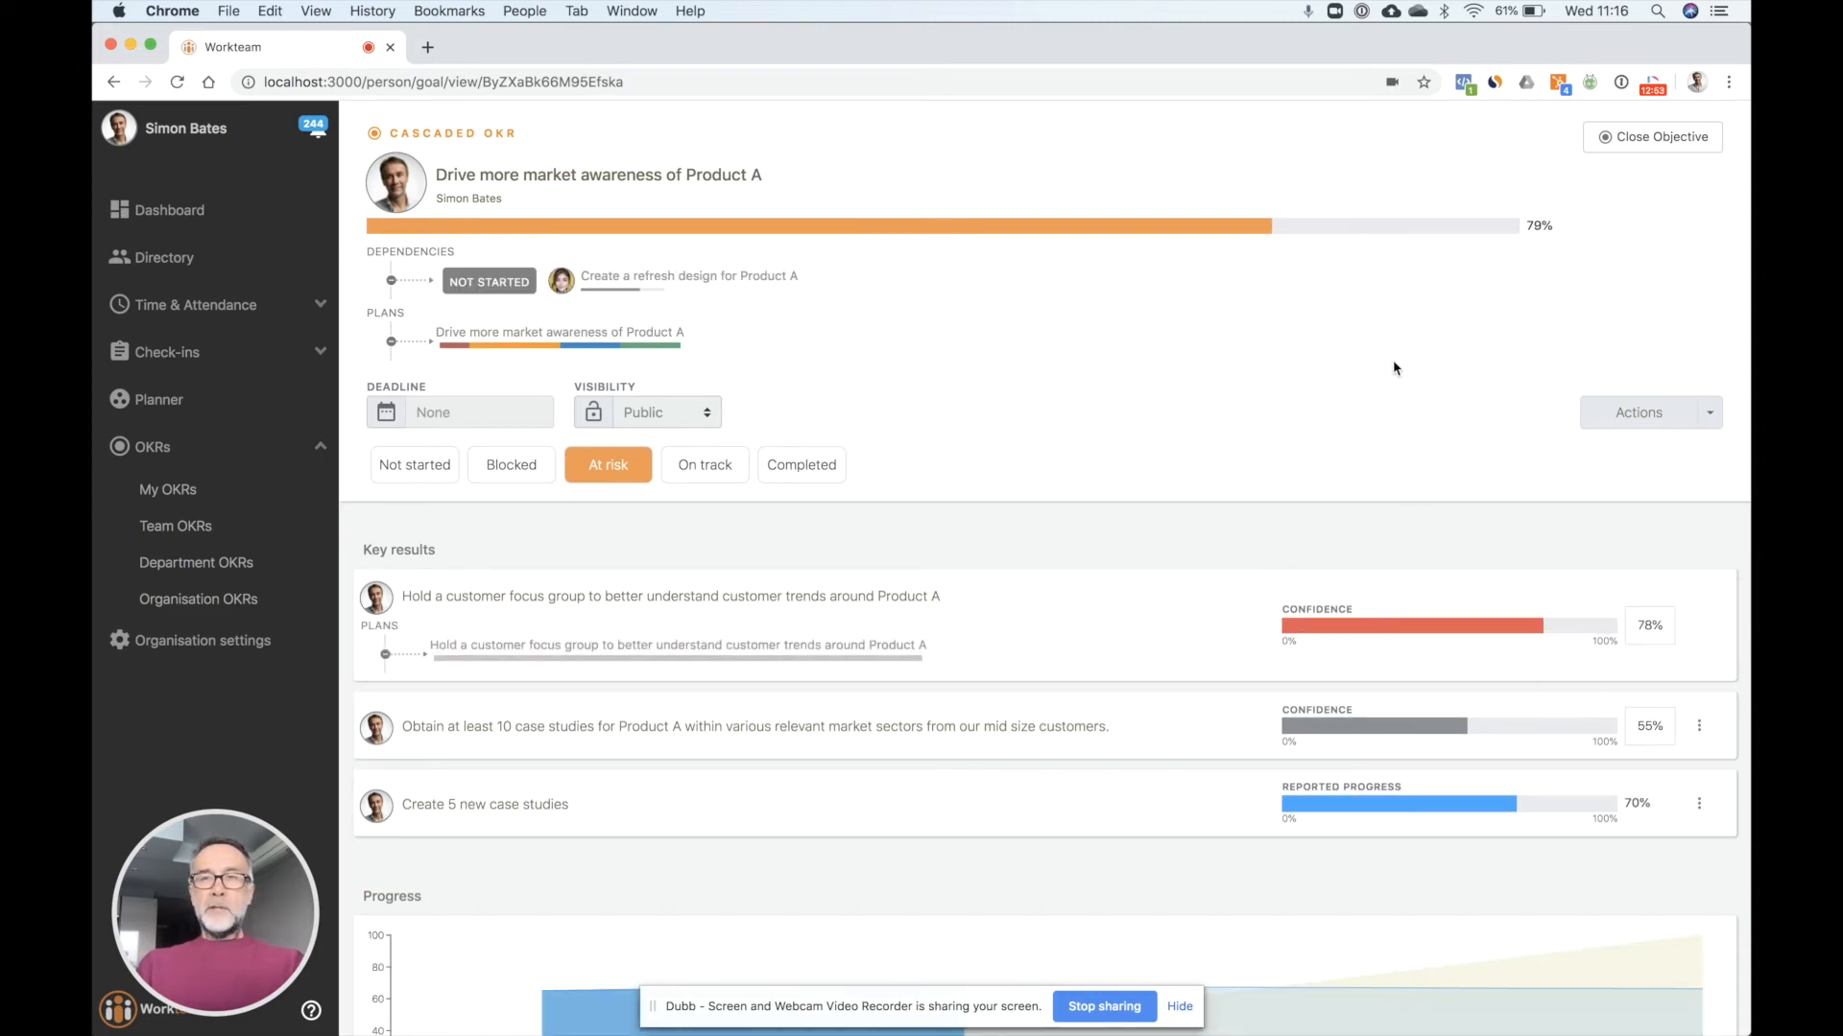
left_click(1647, 154)
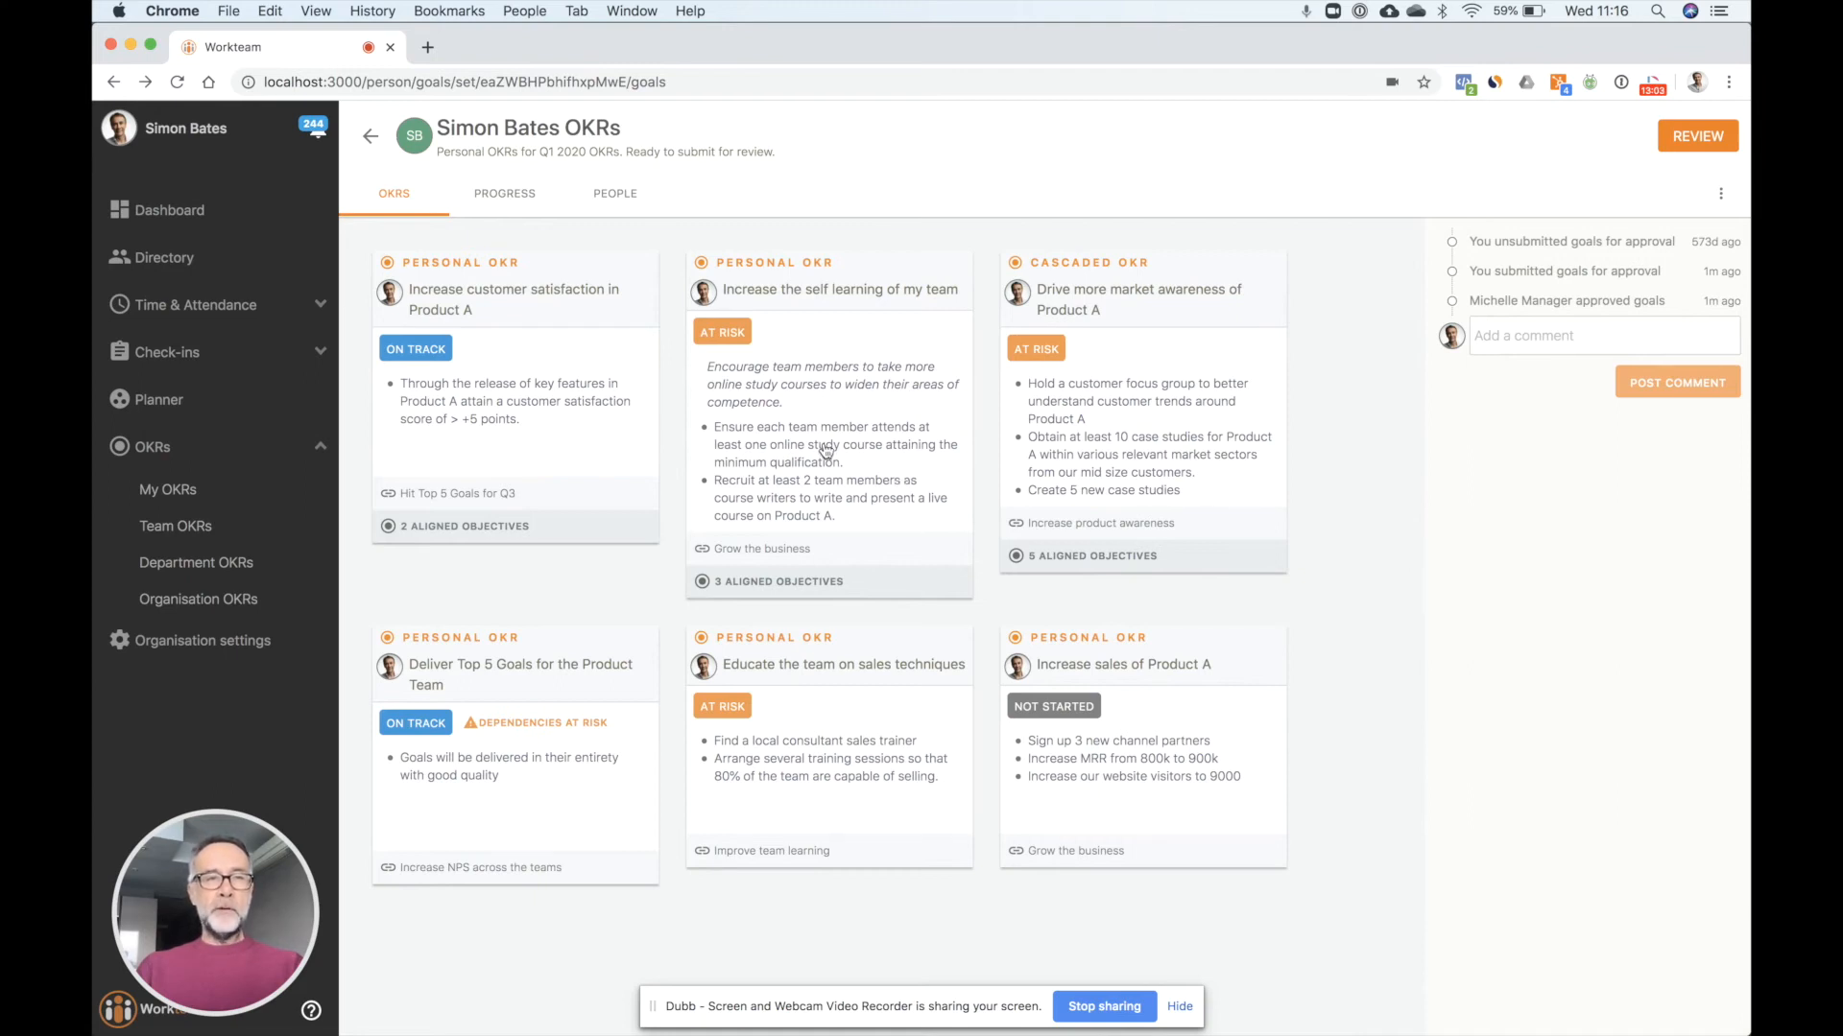
Step: Open the employee's own check-in and mark the "Drive more market awareness of Product A" goal At risk there
left_click(217, 354)
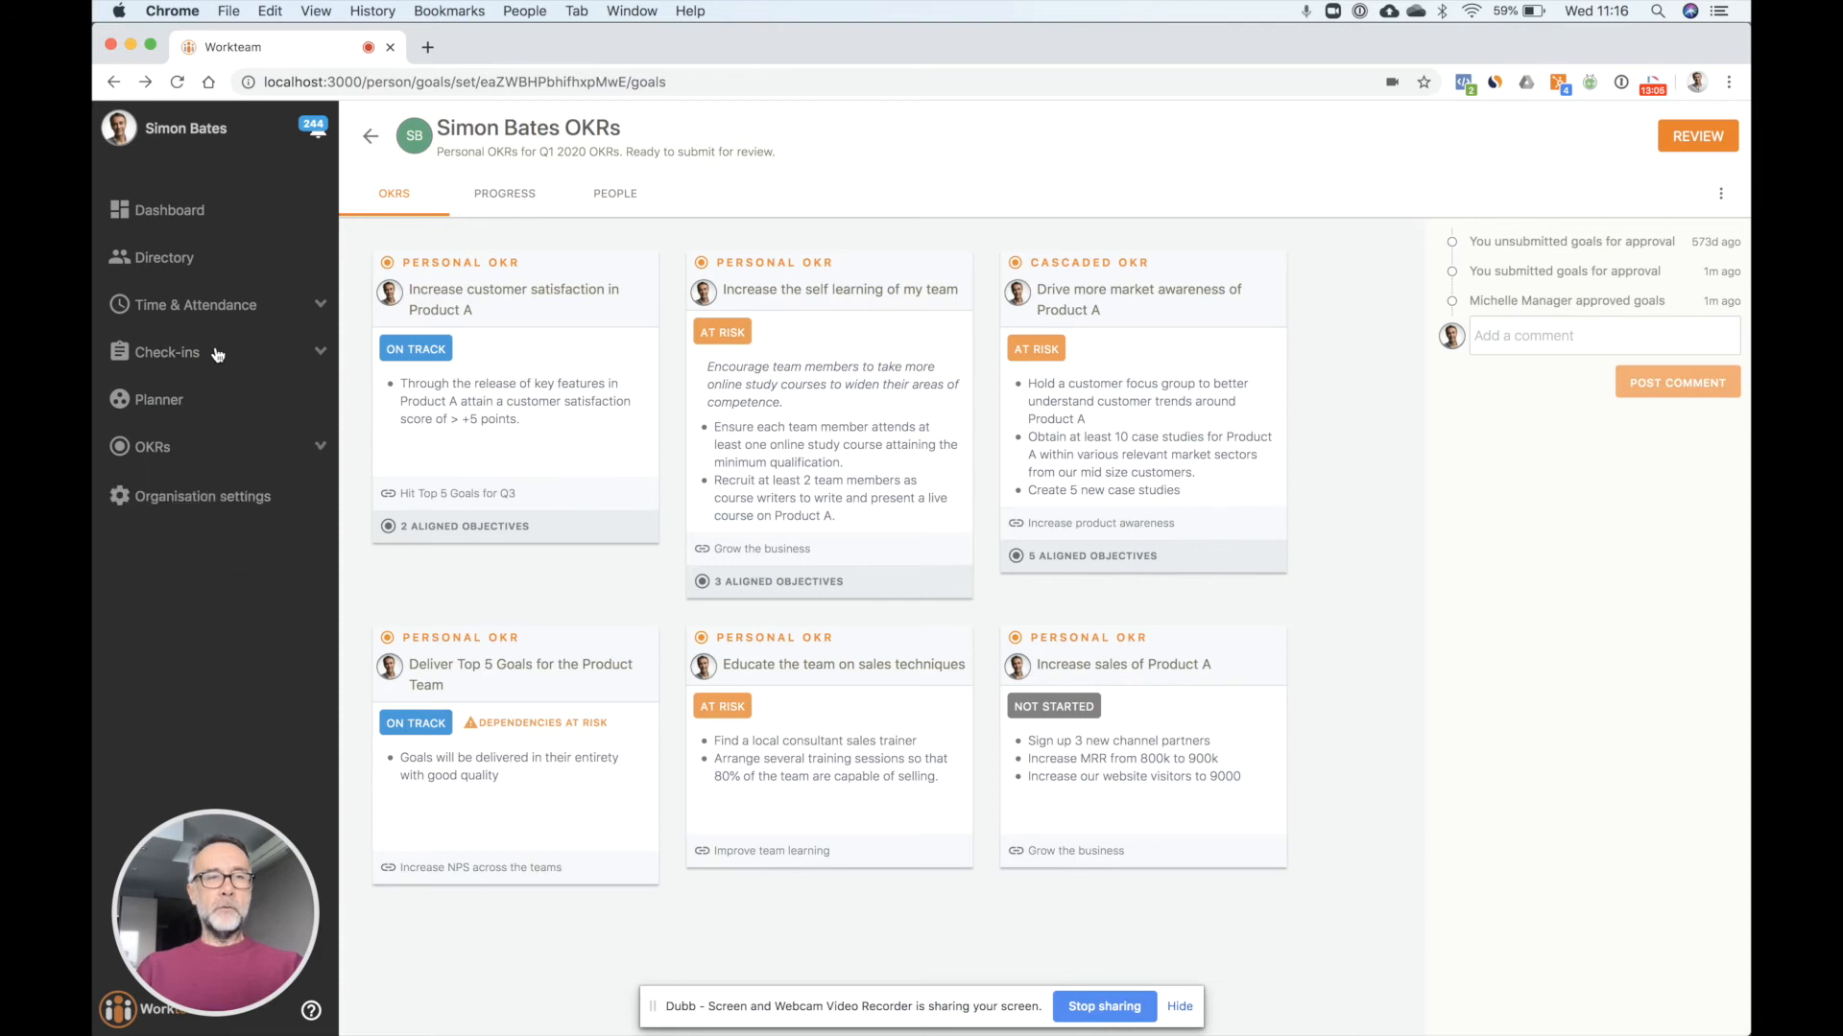
left_click(190, 402)
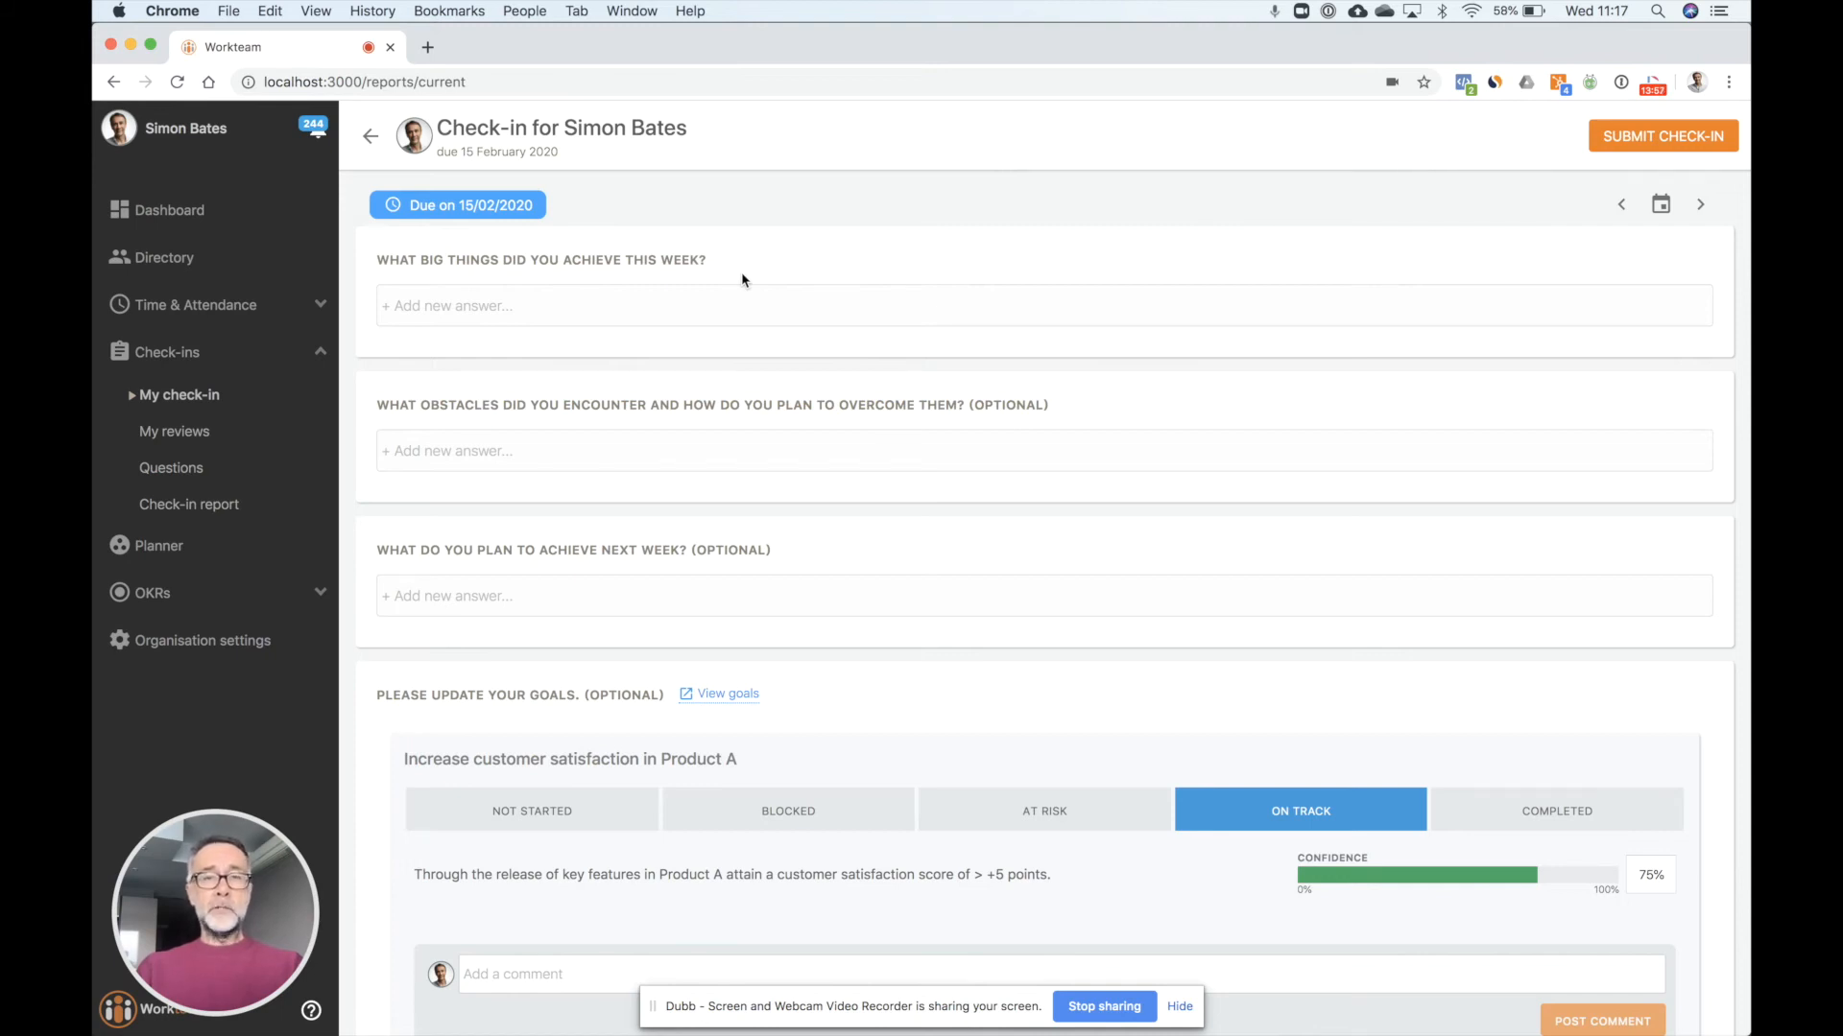
scroll(742, 280, "down", 5)
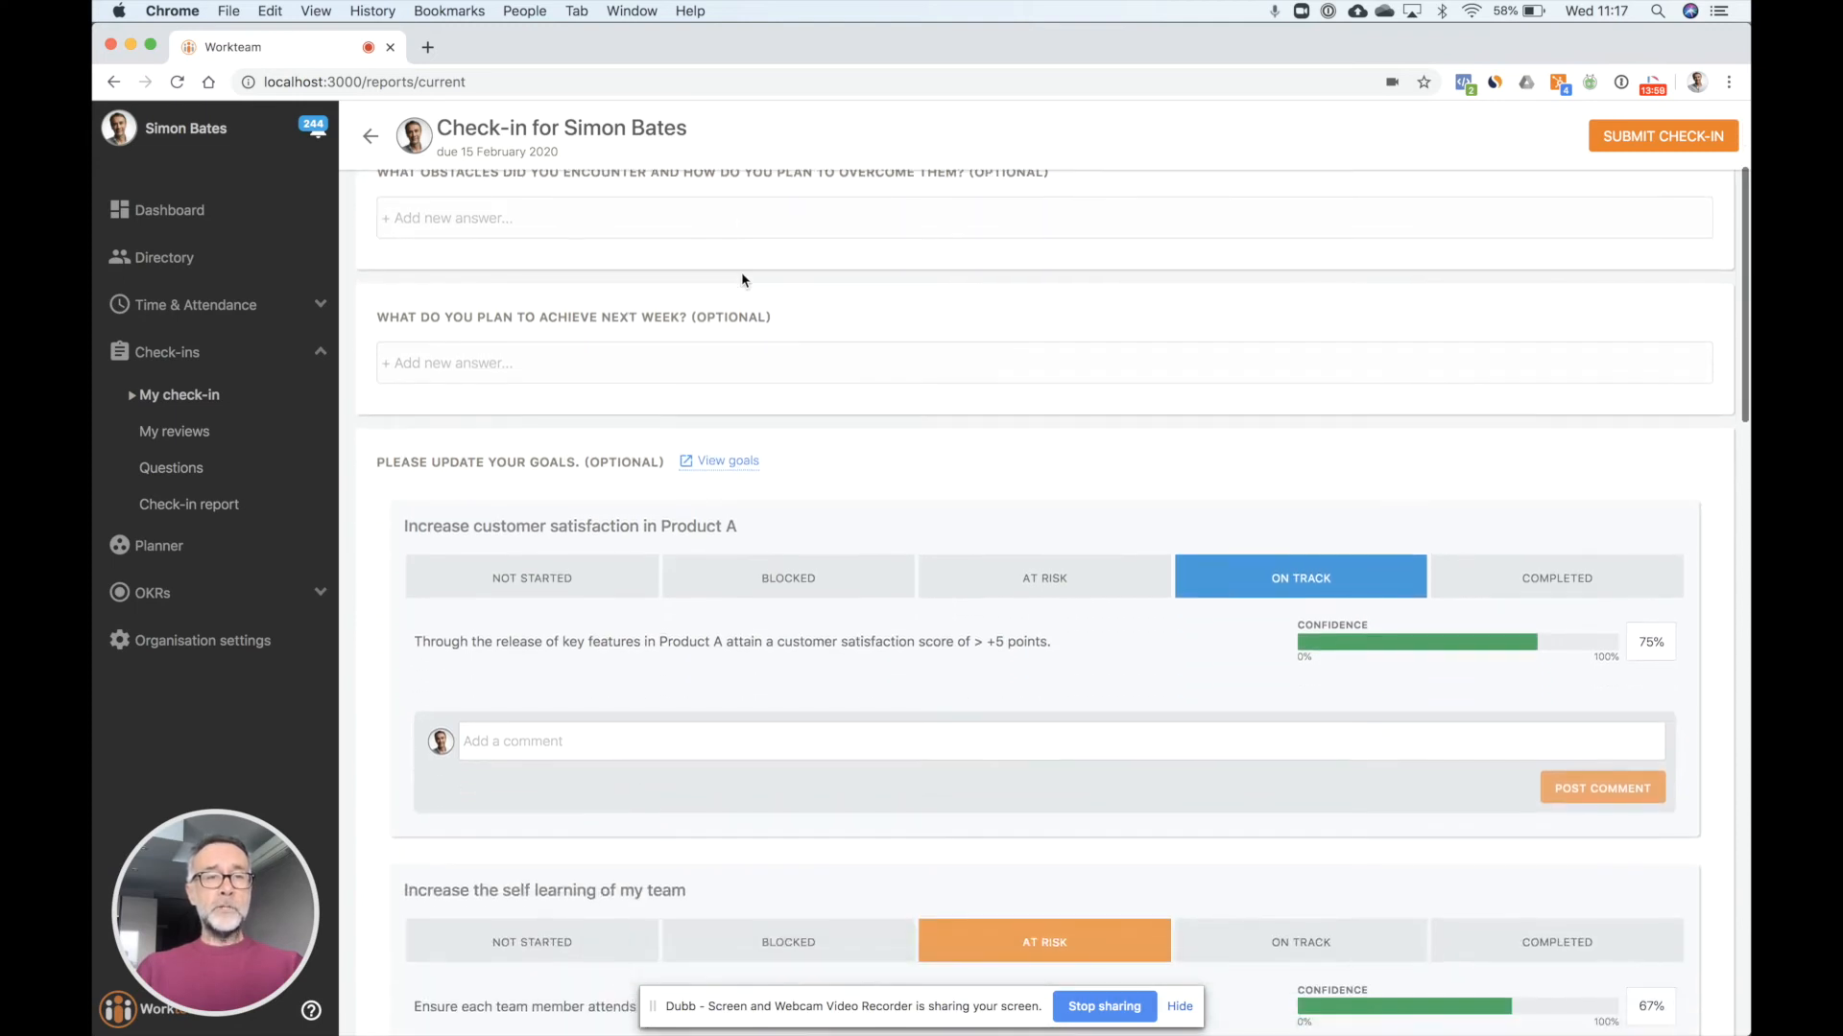
scroll(742, 279, "down", 4)
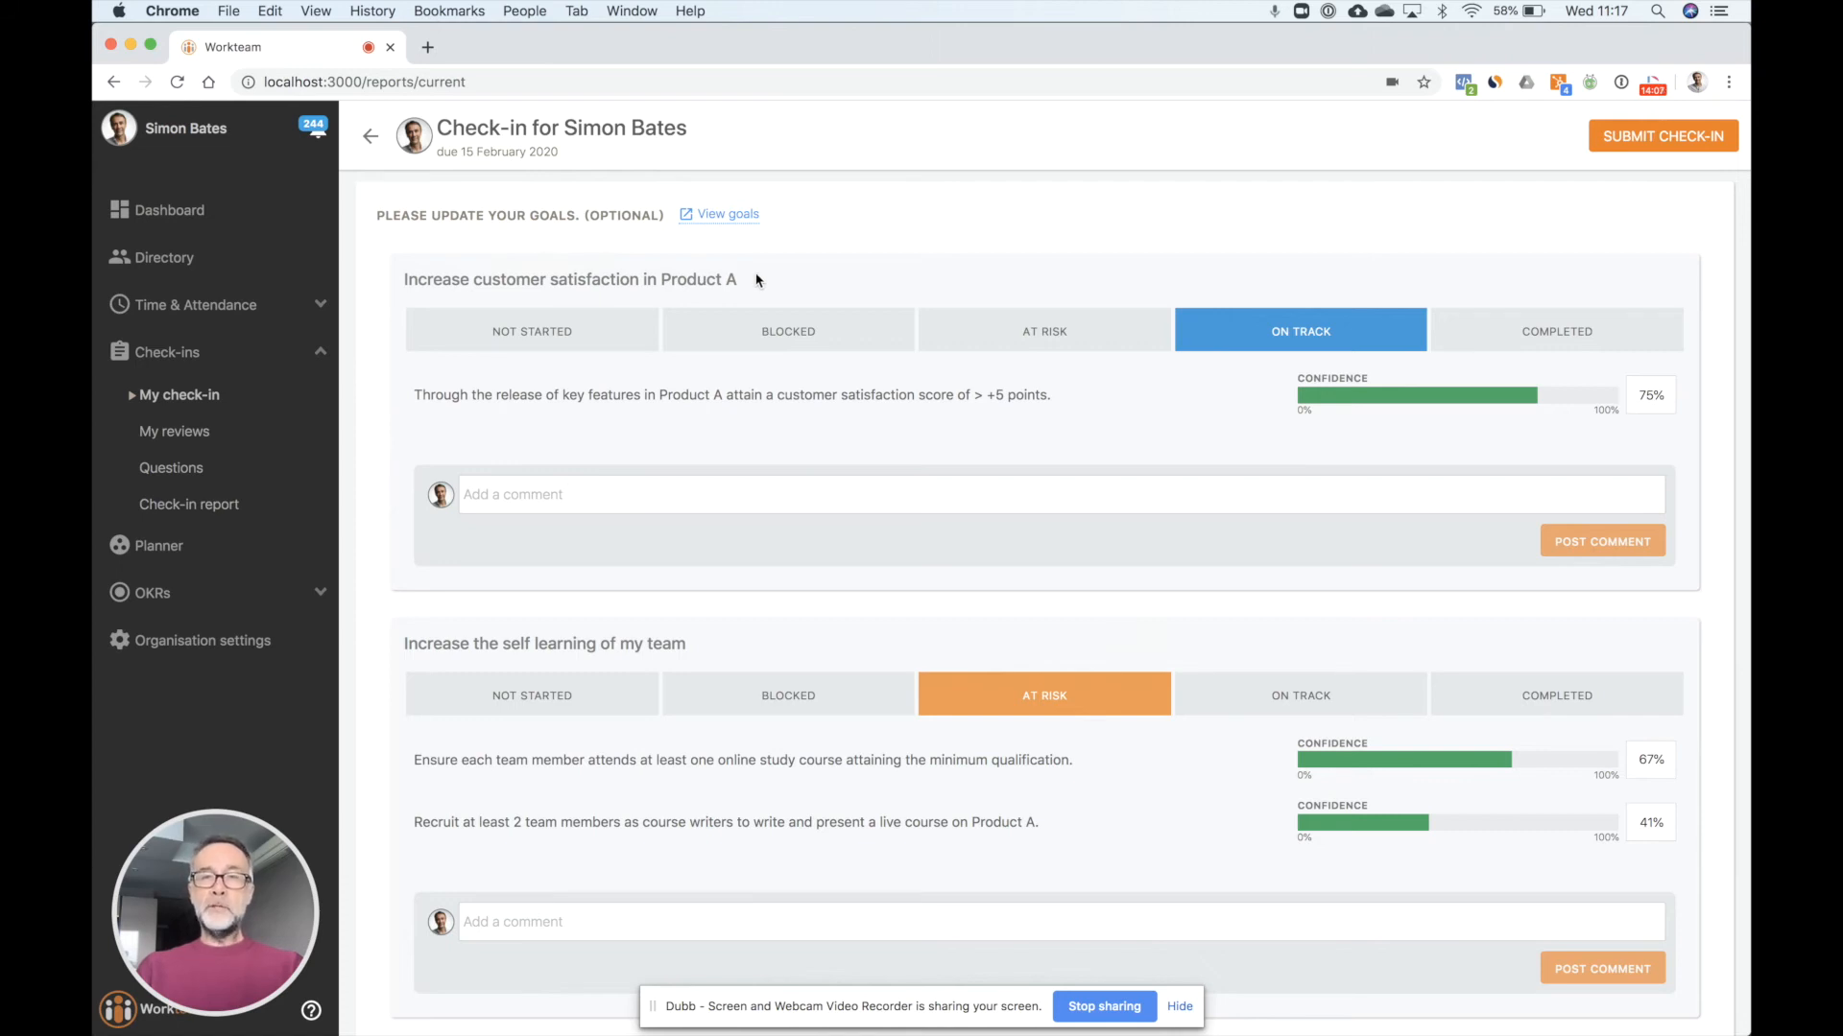
scroll(1130, 544, "down", 10)
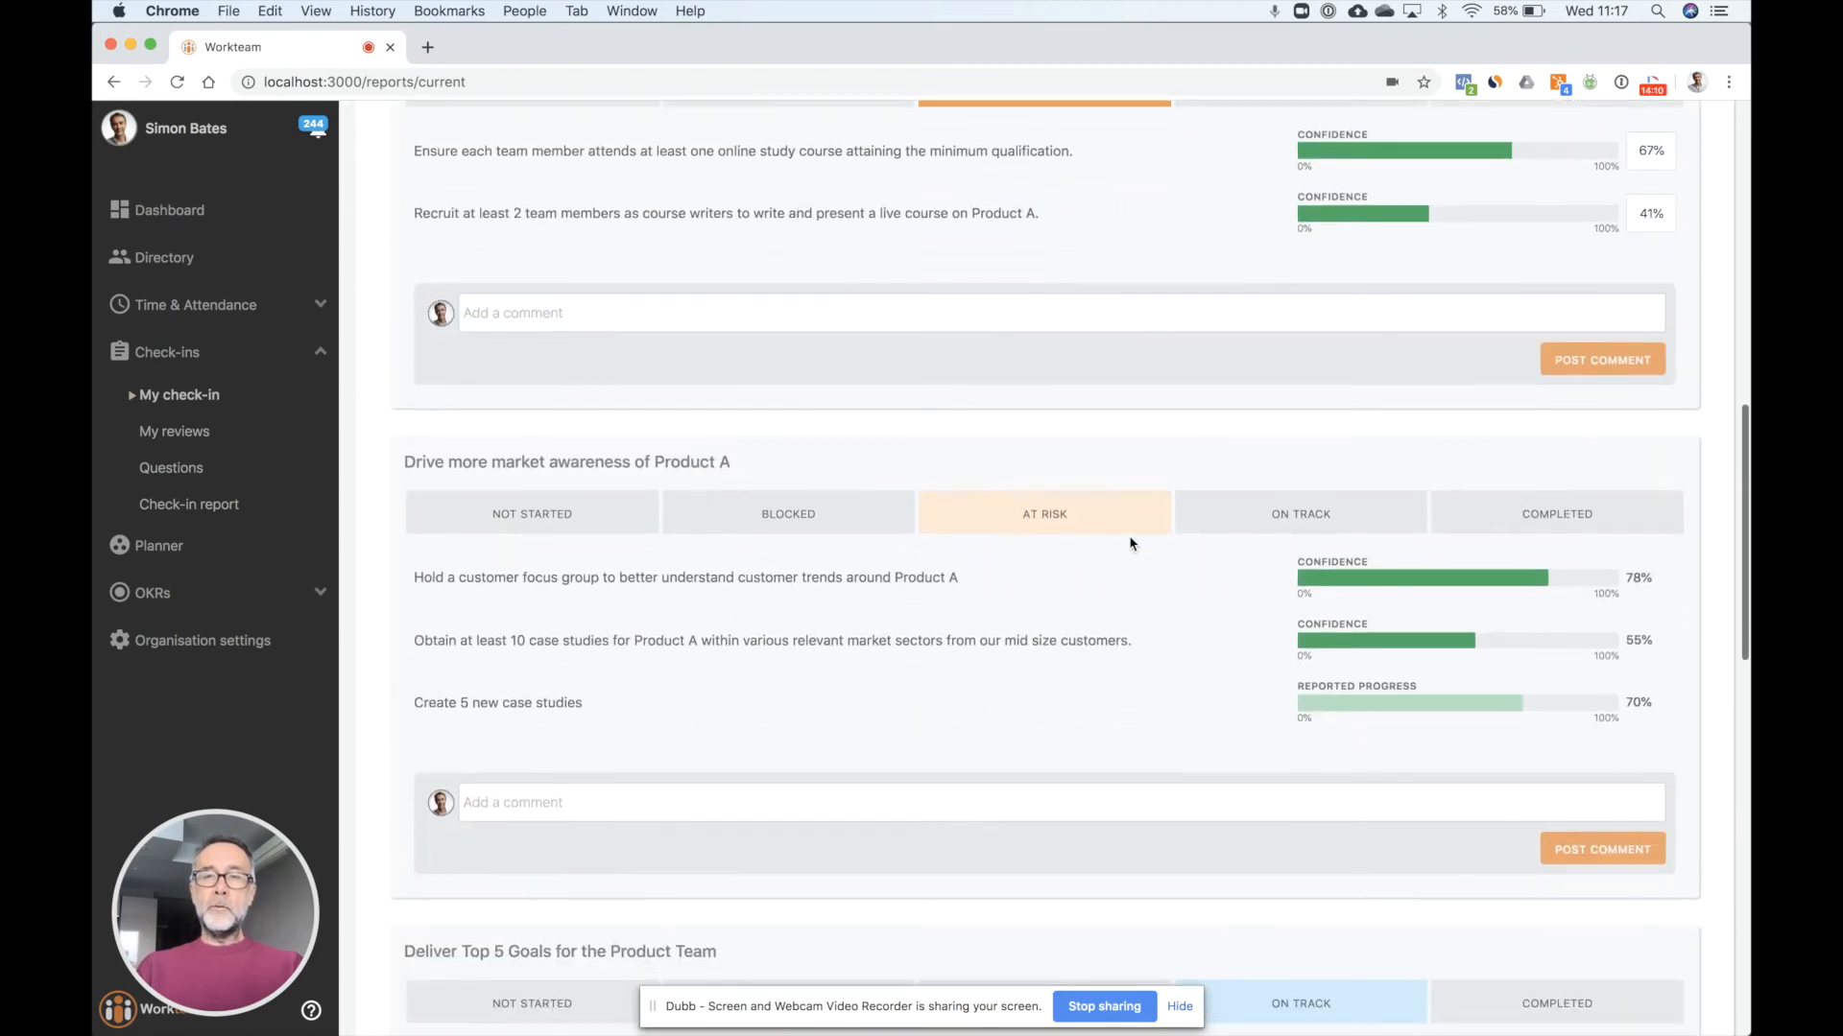
left_click(1075, 524)
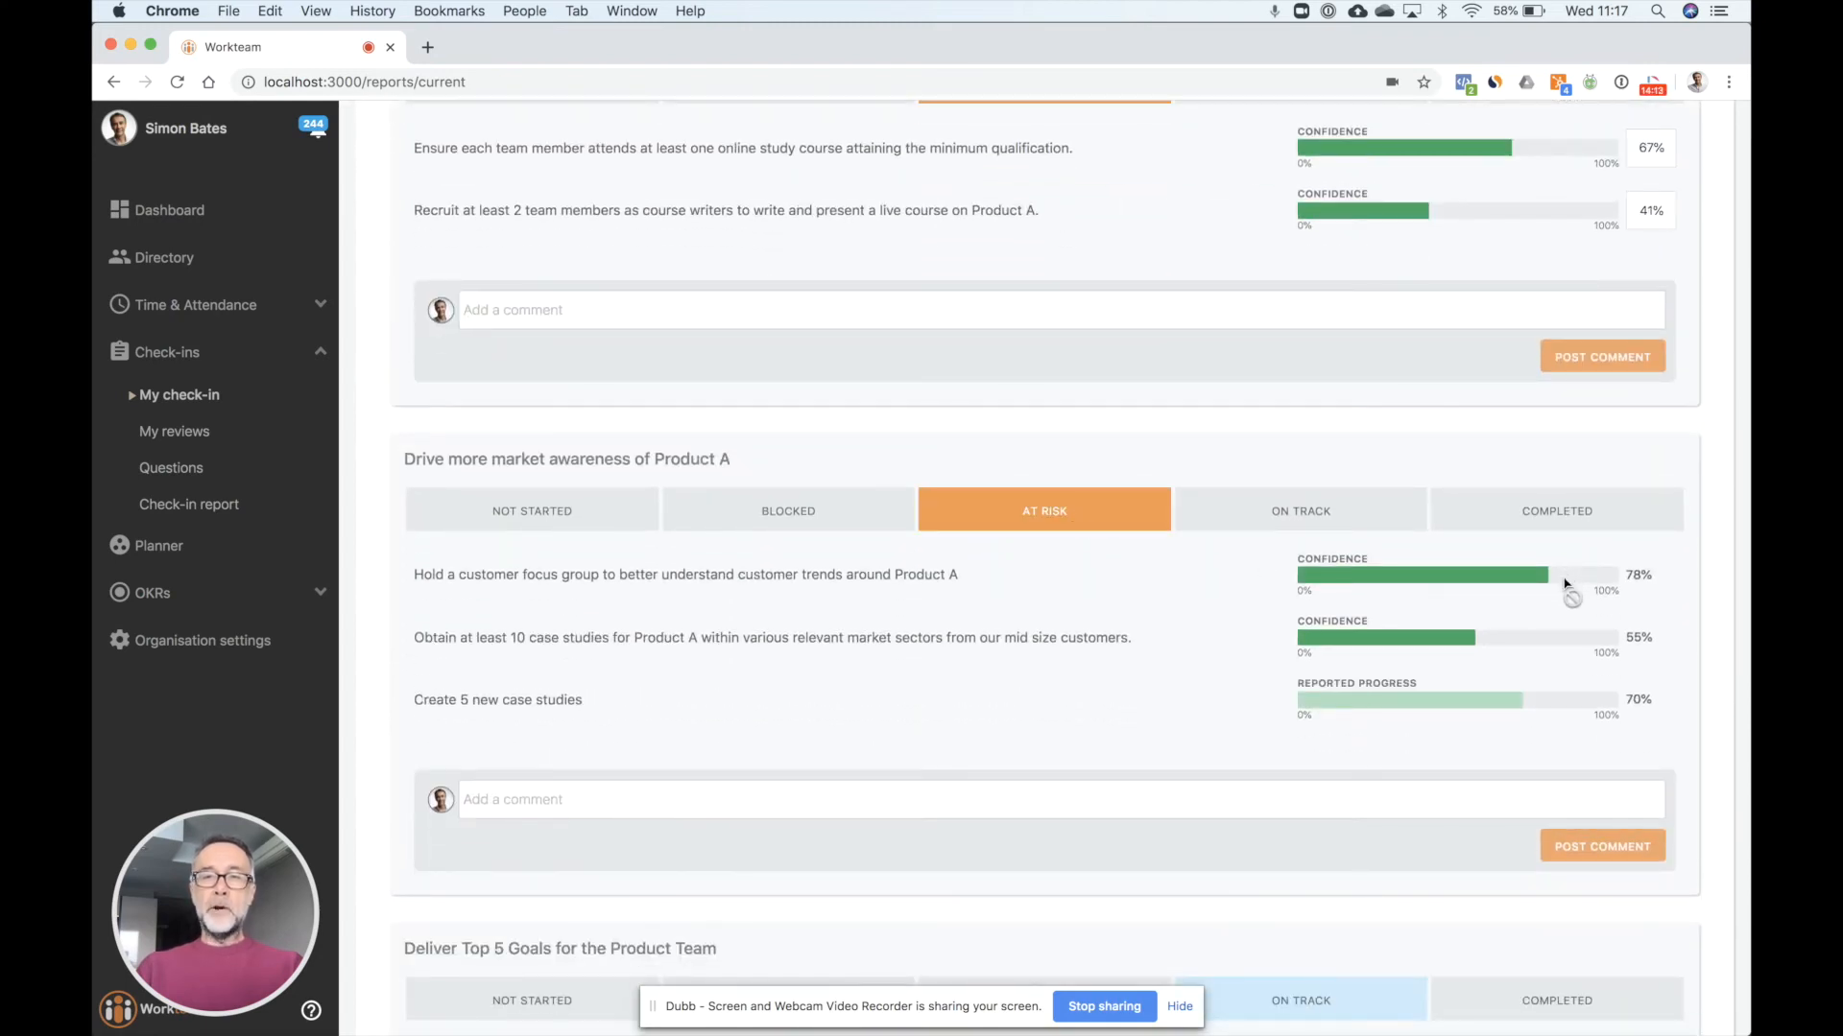
Step: Mark "Deliver Top 5 Goals for the Product Team" On track and set its key result's confidence to 64%
scroll(1564, 583, "down", 6)
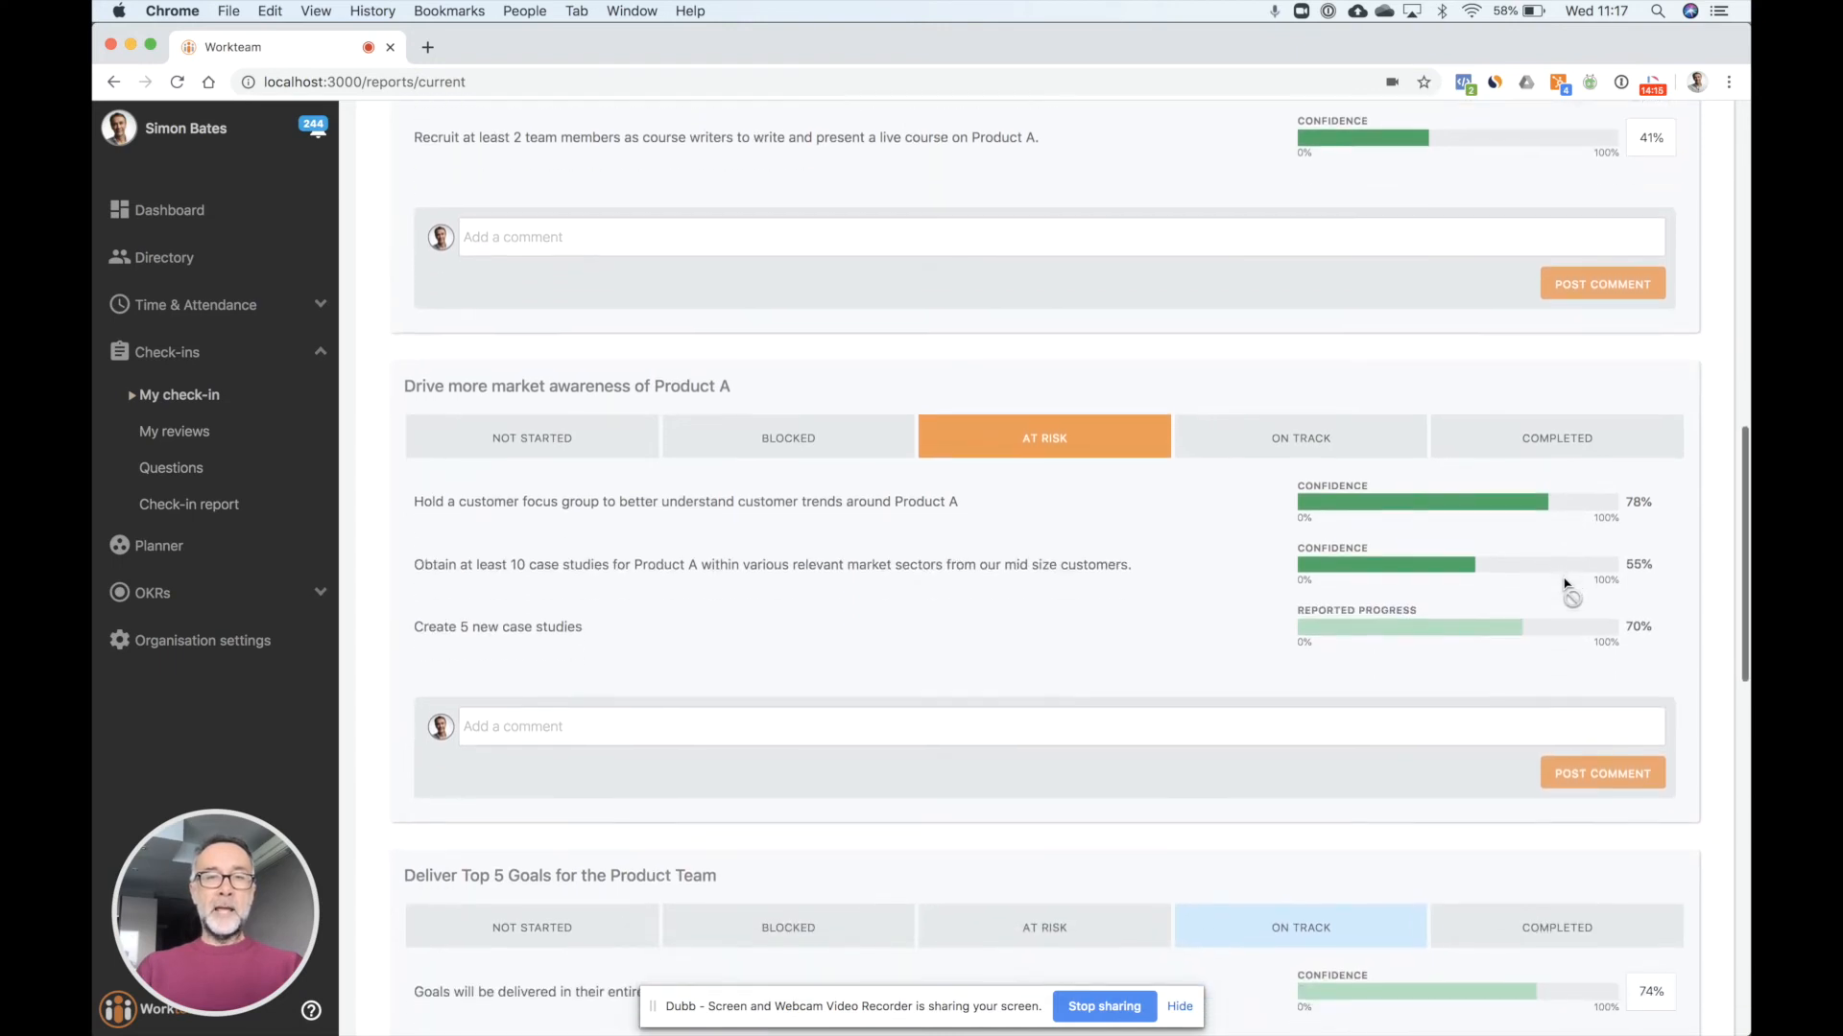
scroll(1566, 586, "down", 1)
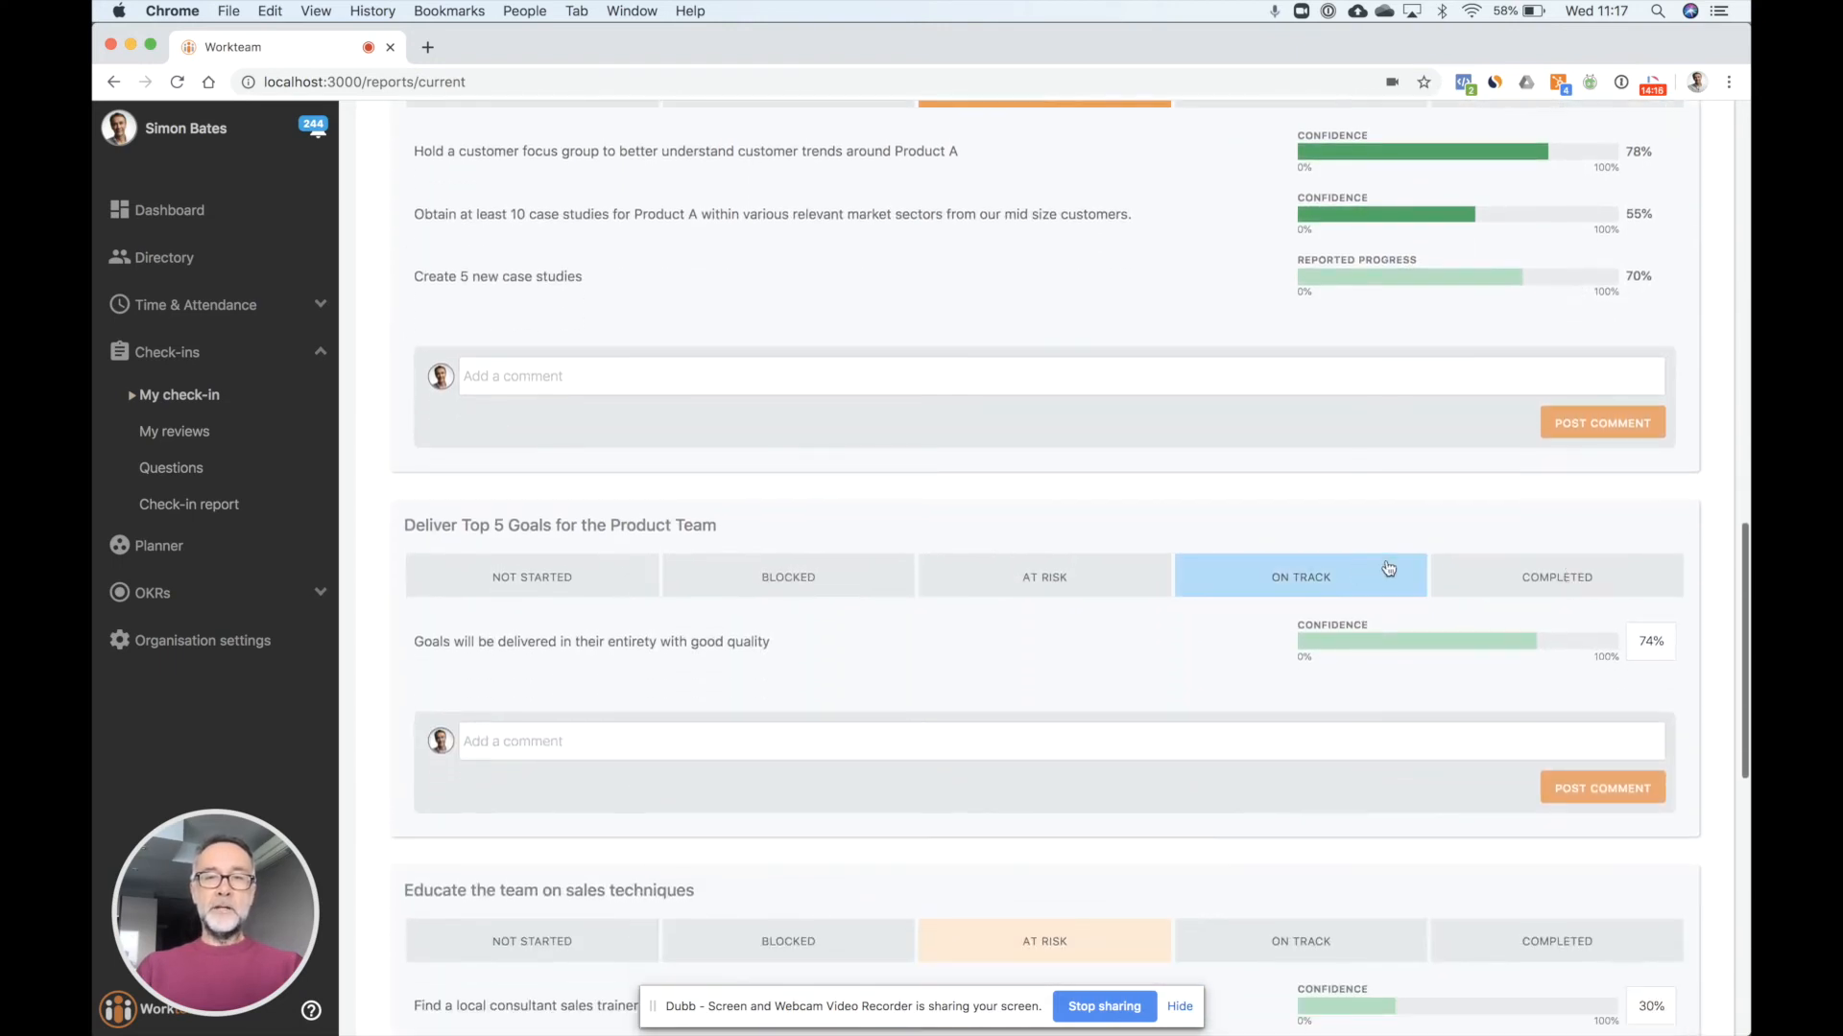
left_click(1312, 589)
left_click(1503, 642)
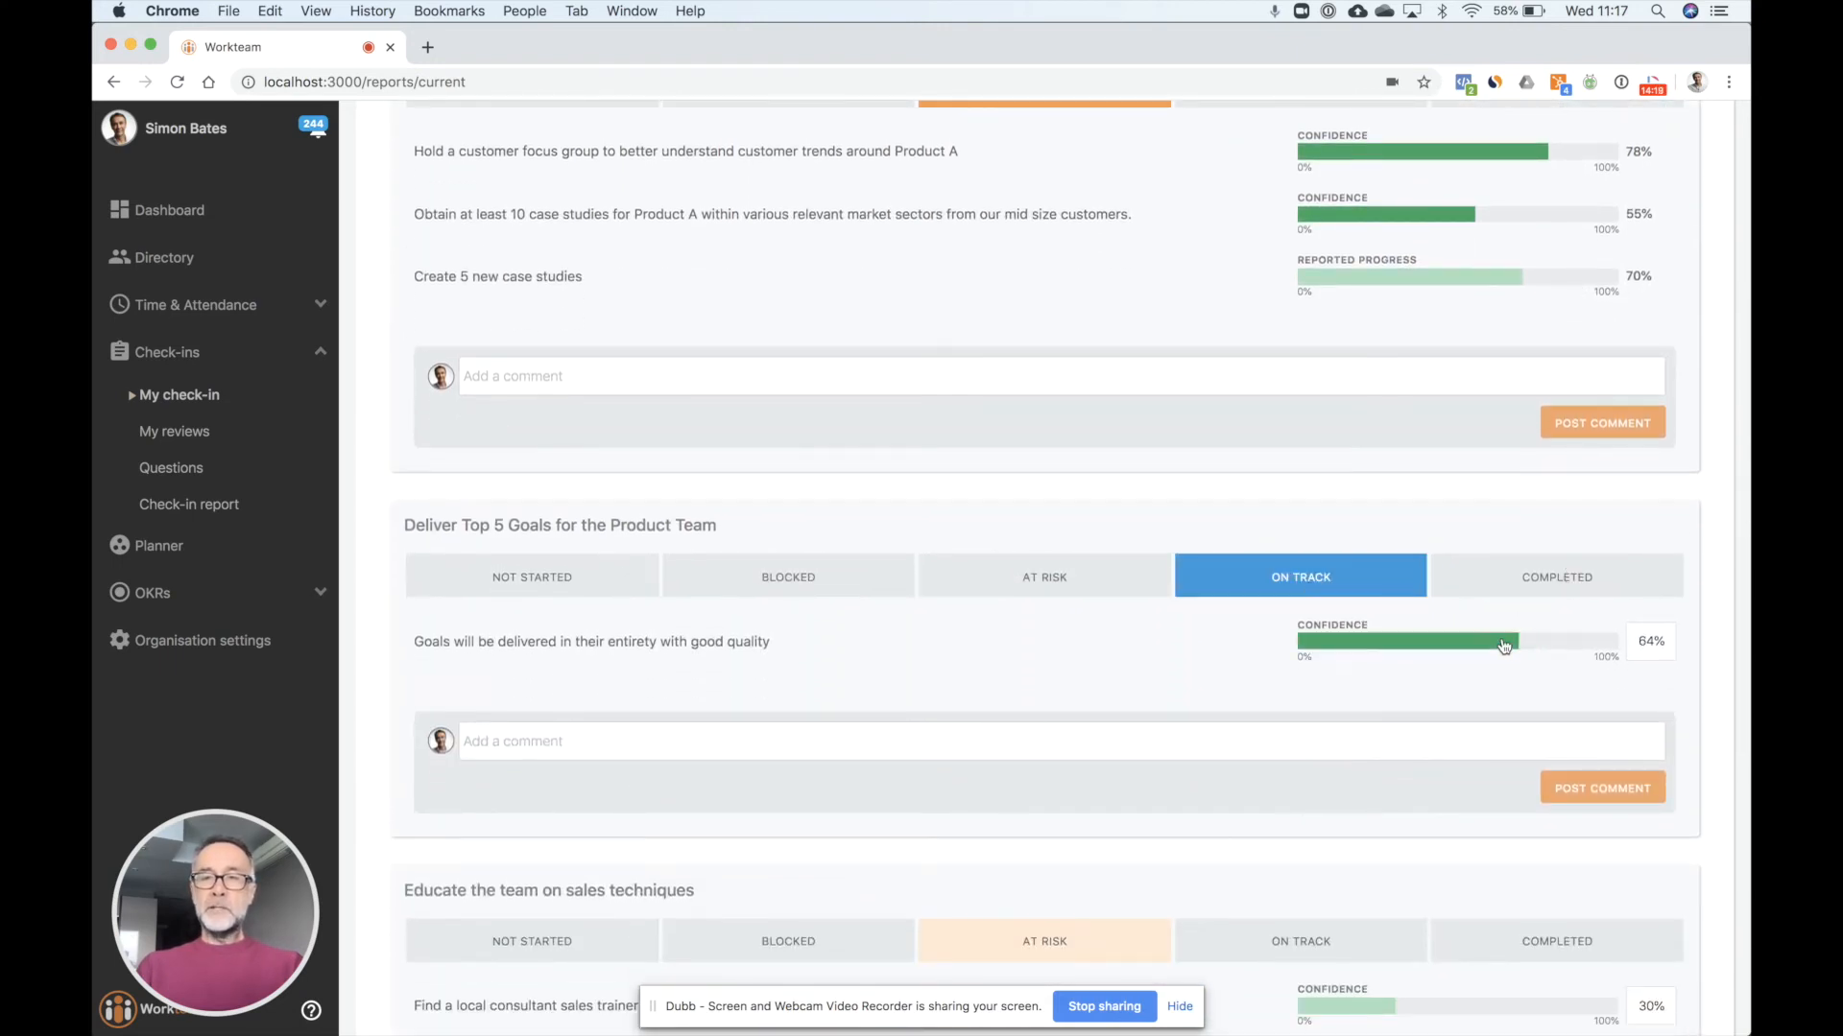
Step: Mark "Increase sales of Product A" On track and set its channel partners key result to 1
scroll(1503, 642, "down", 14)
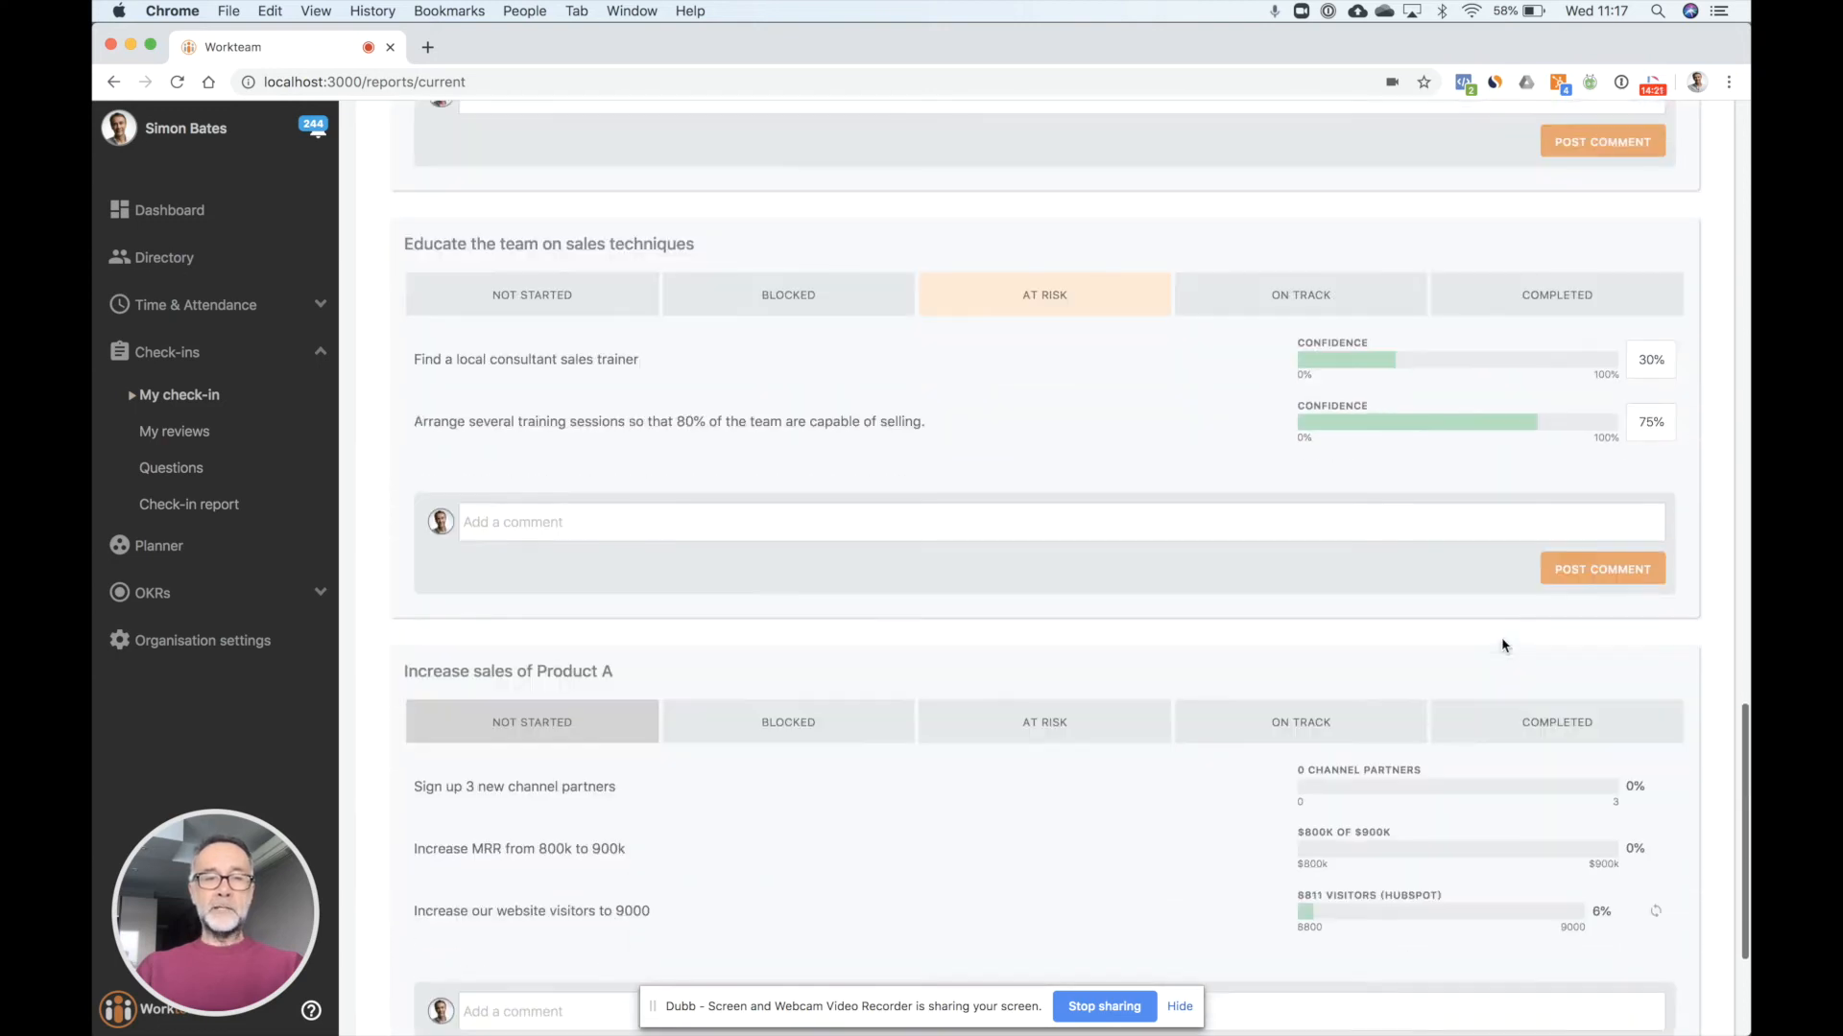
scroll(1503, 645, "down", 1)
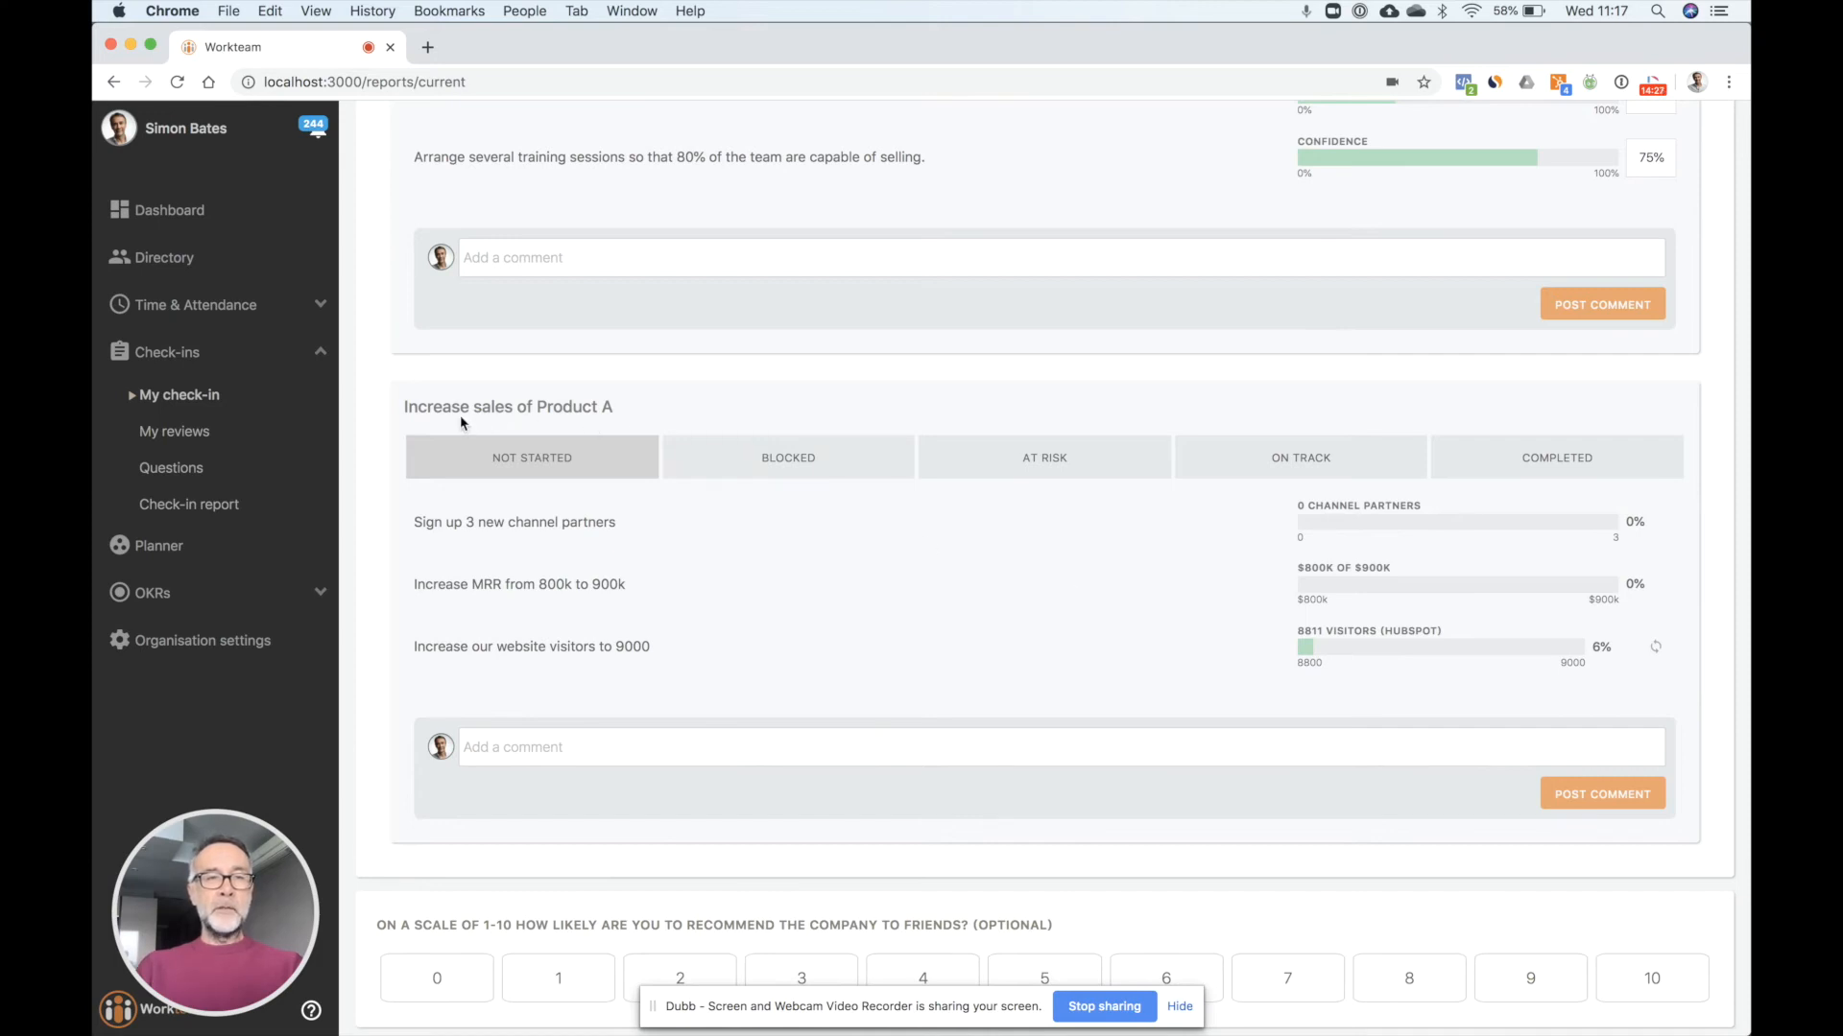
left_click(1280, 457)
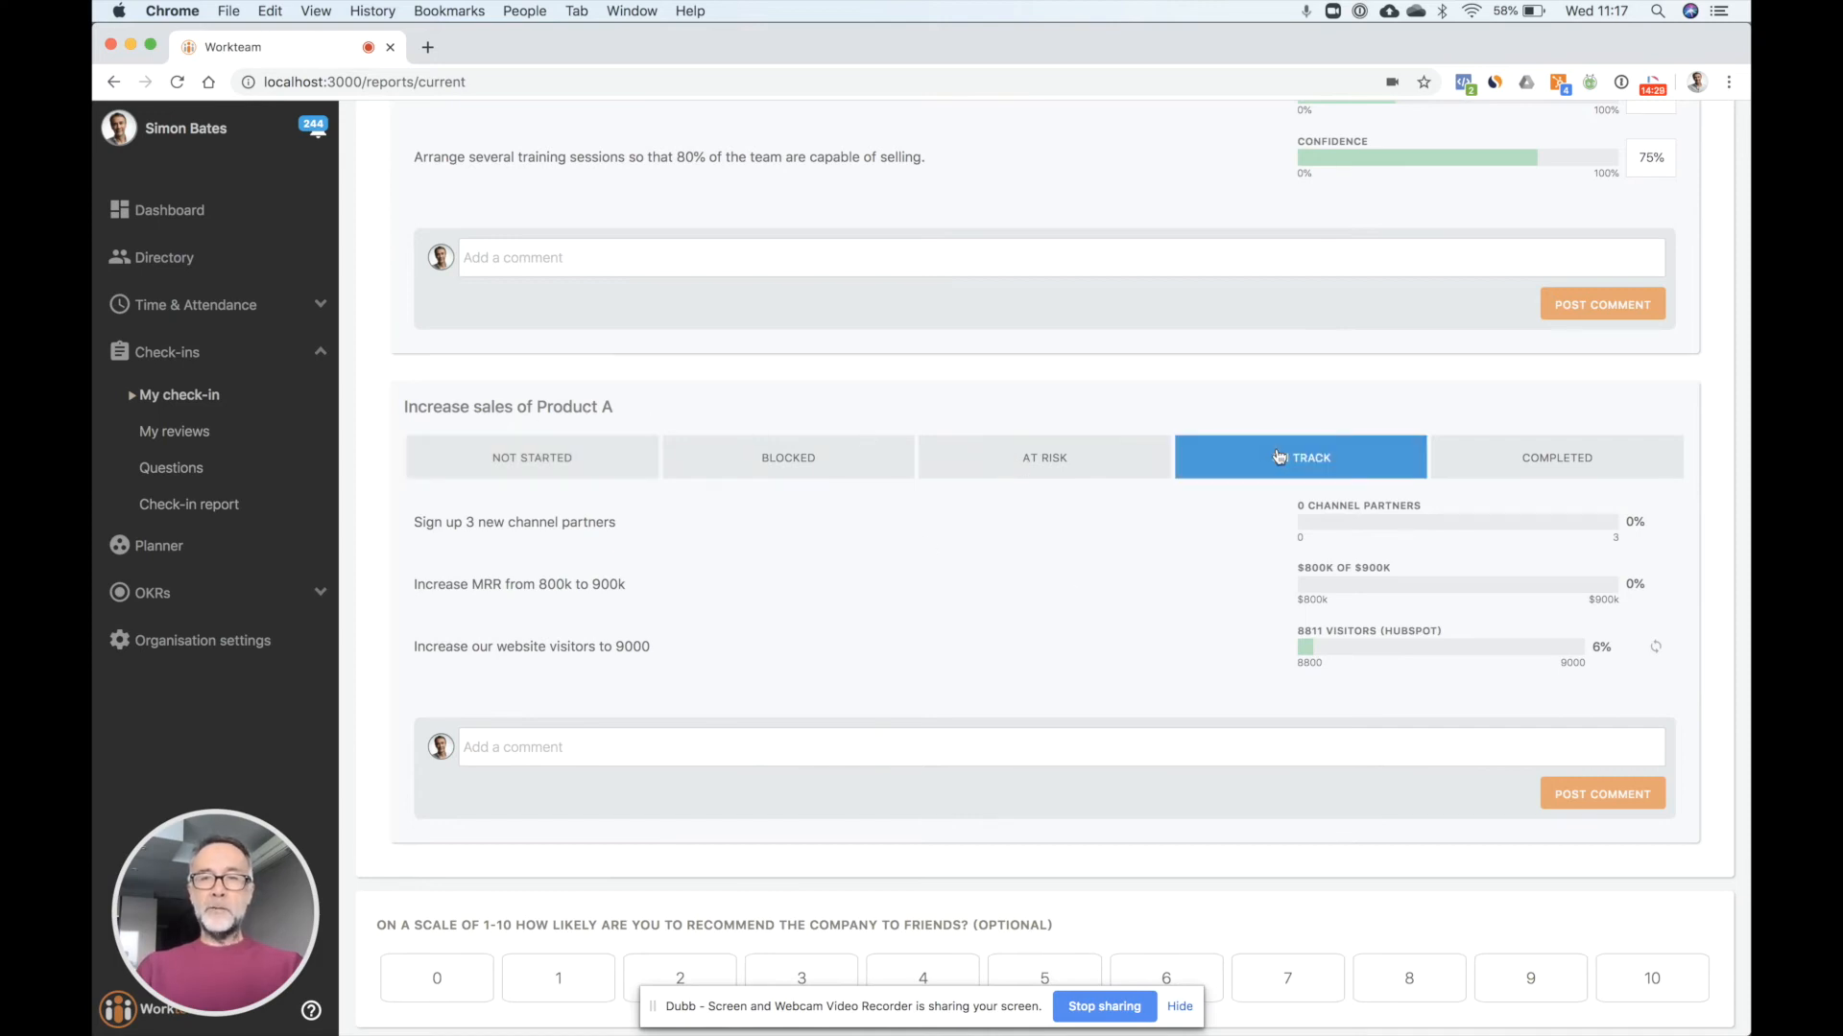
left_click(1393, 521)
type("1")
key("Return")
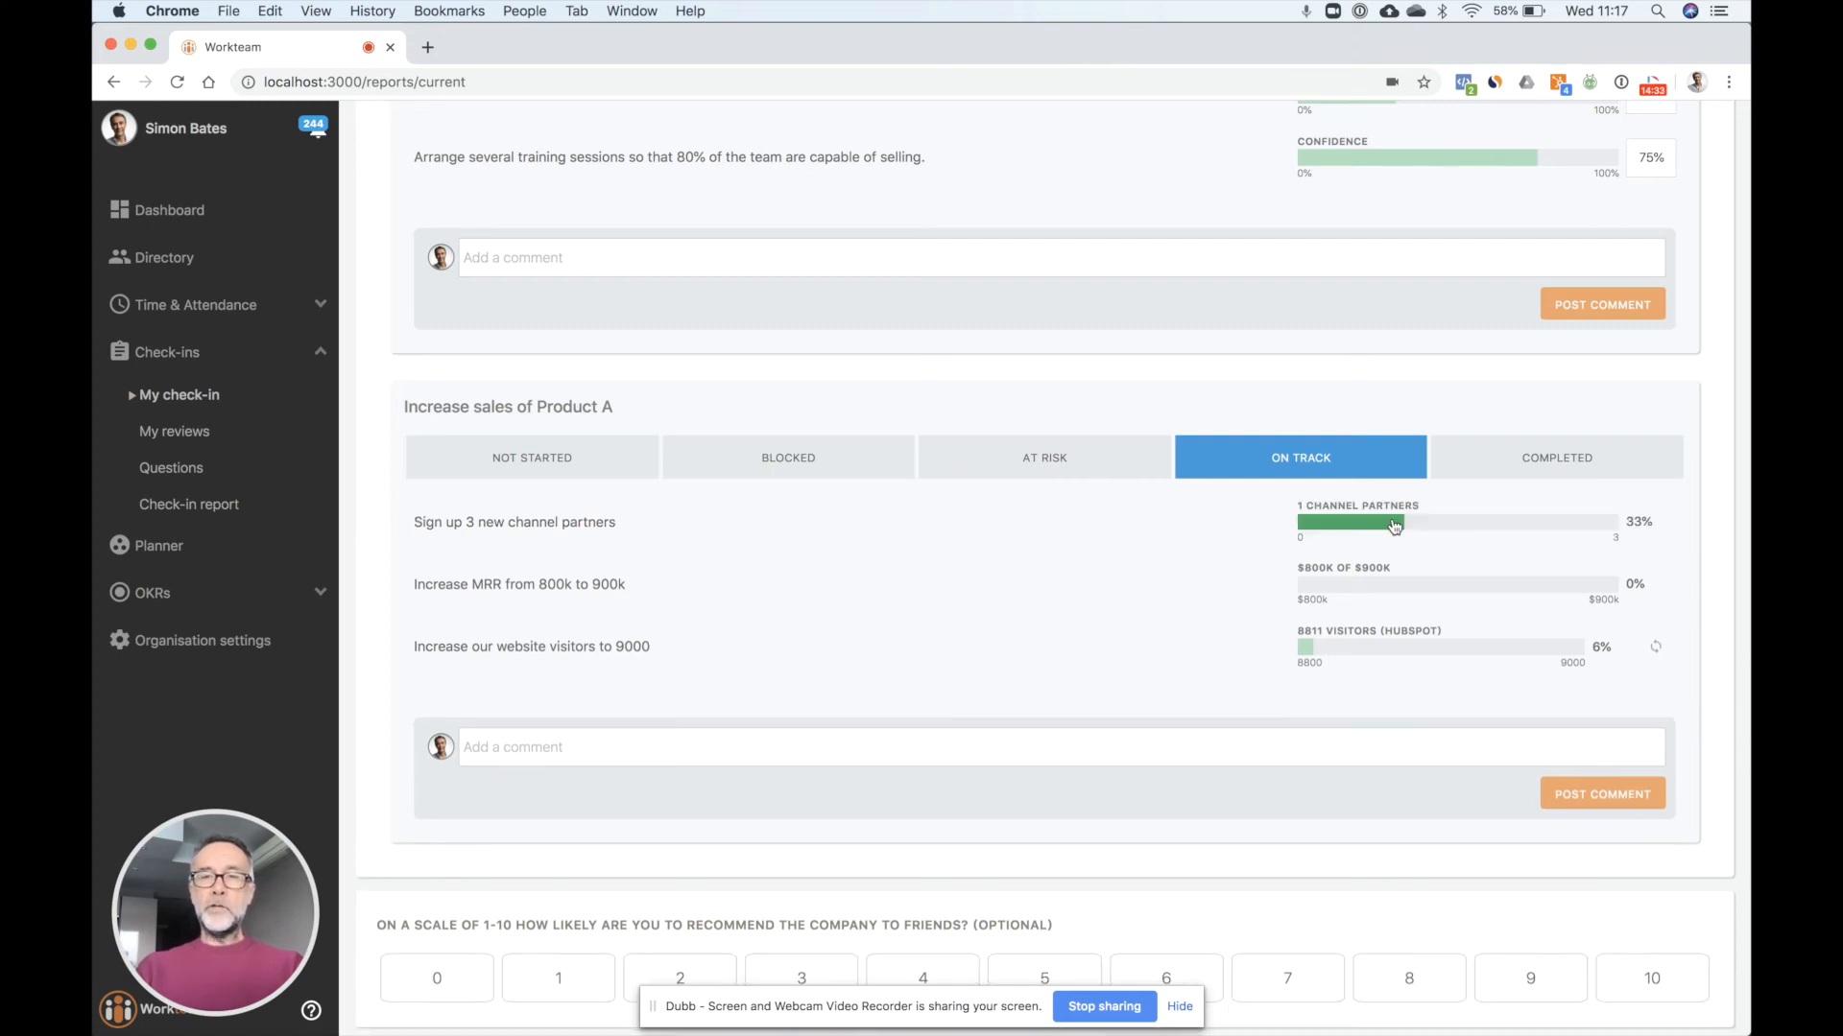
Step: Set the MRR key result to 810k and refresh the website visitors key result from HubSpot
left_click(1402, 589)
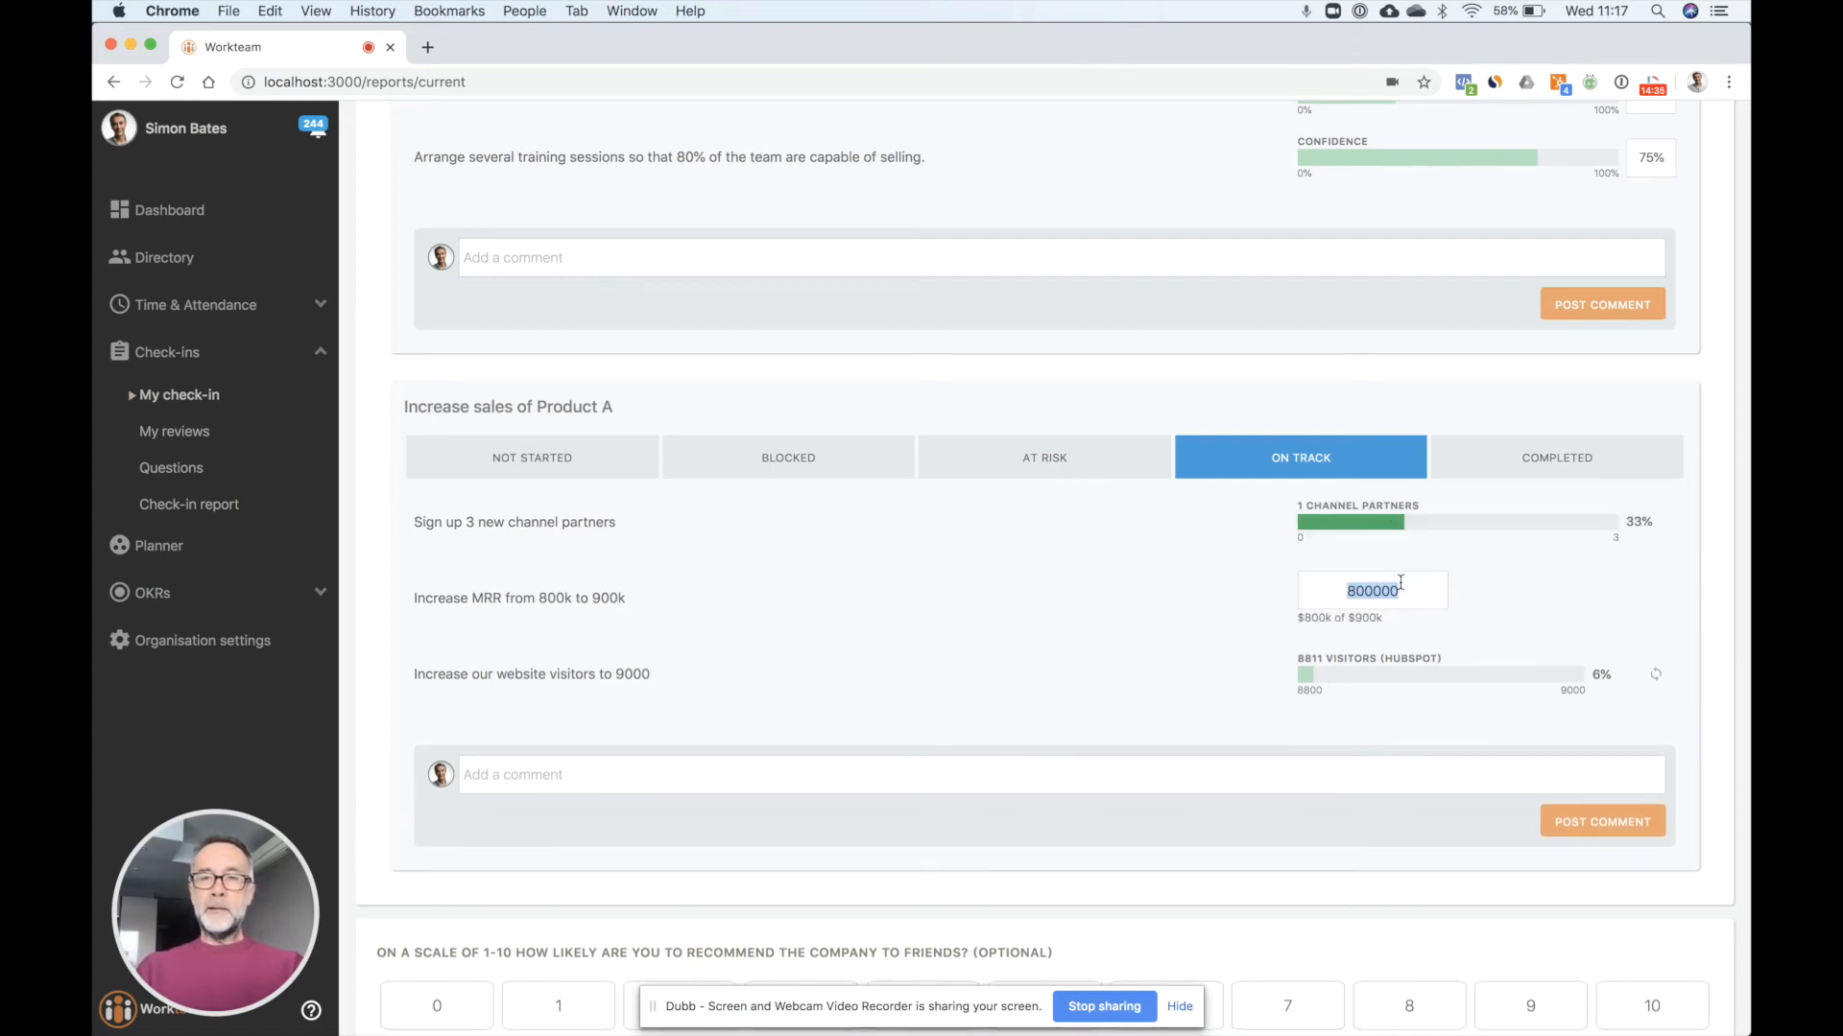
type("810k")
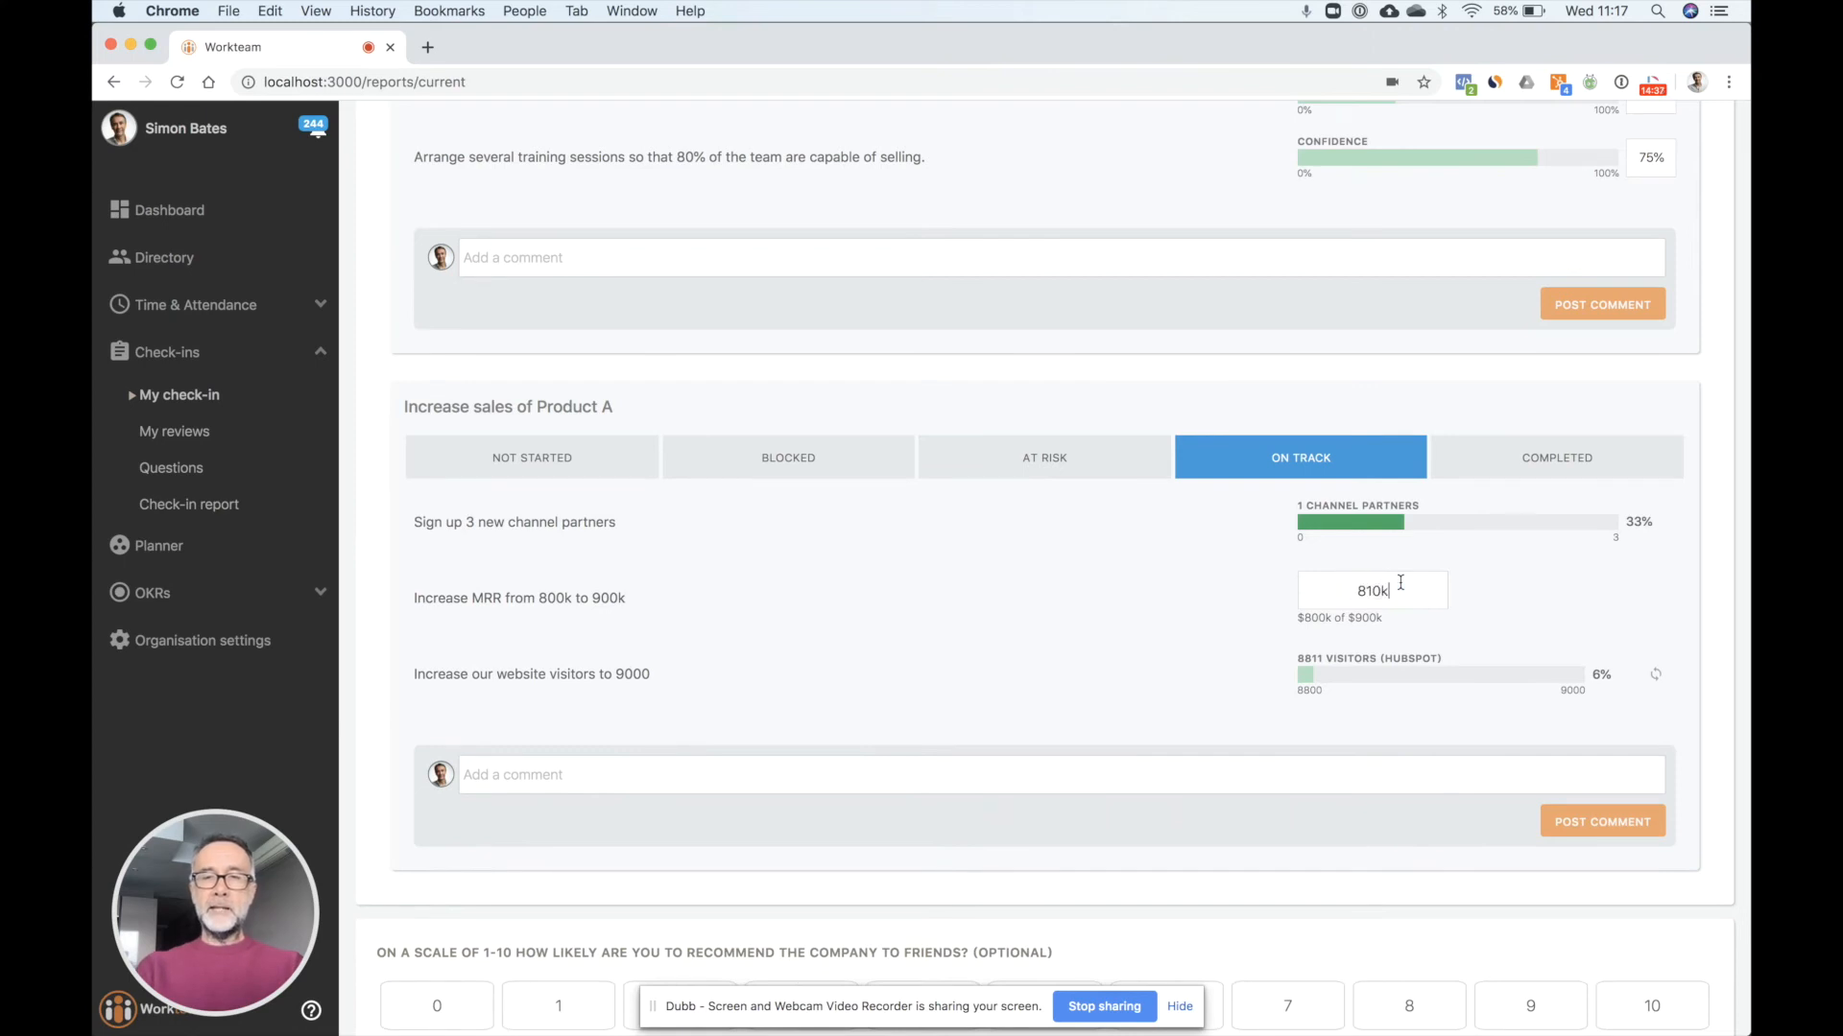
key("Return")
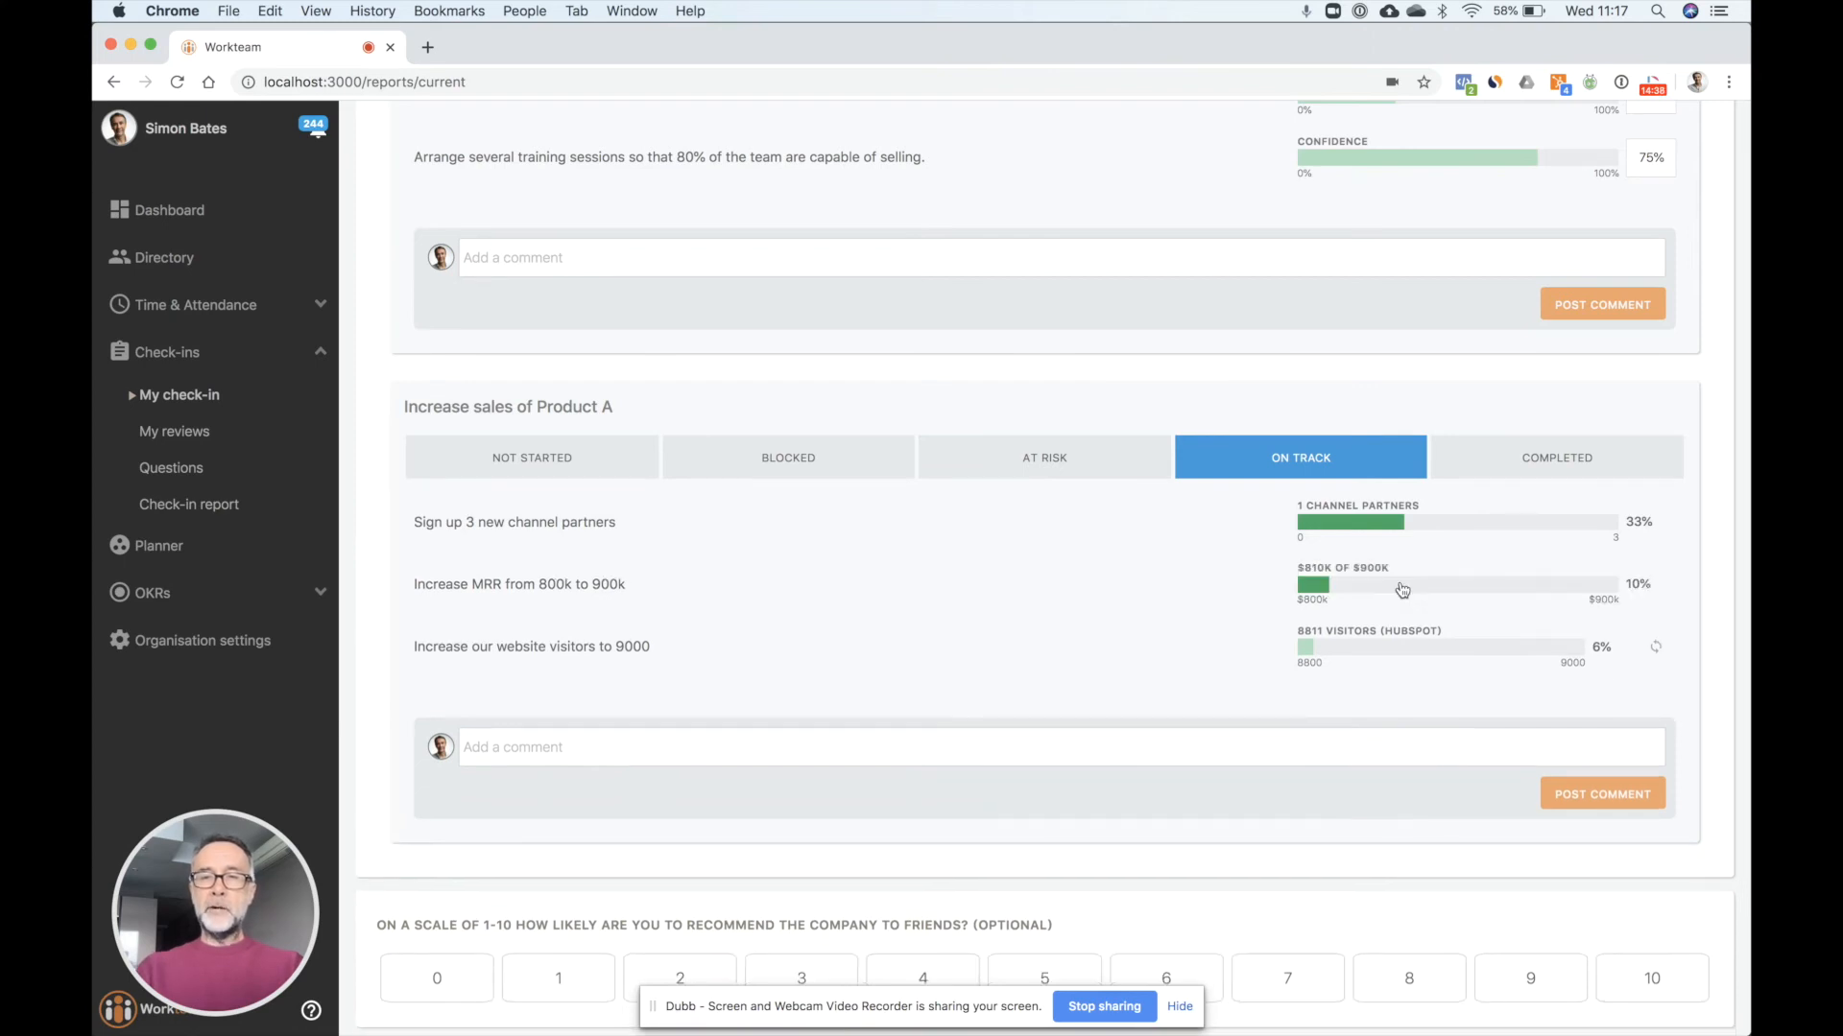
left_click(1657, 647)
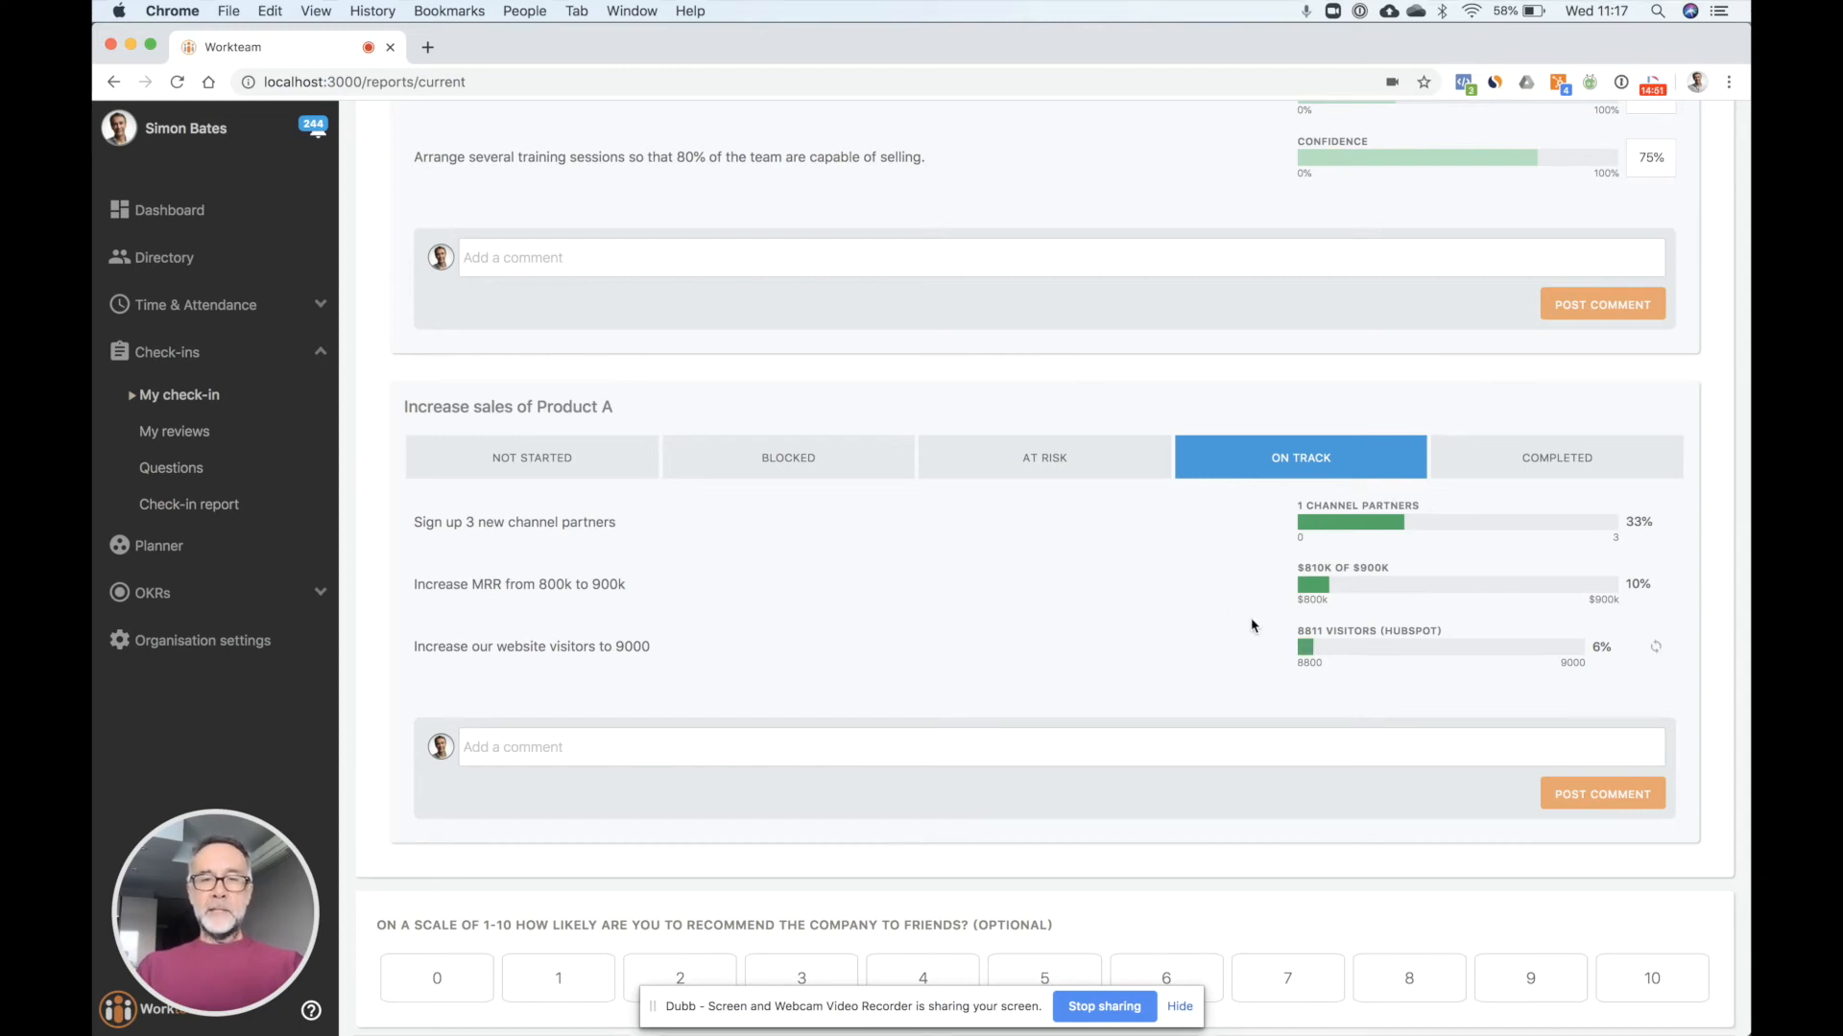
Step: Try mentioning a colleague in a comment on "Increase customer satisfaction in Product A", and clear the comment
scroll(1253, 626, "up", 15)
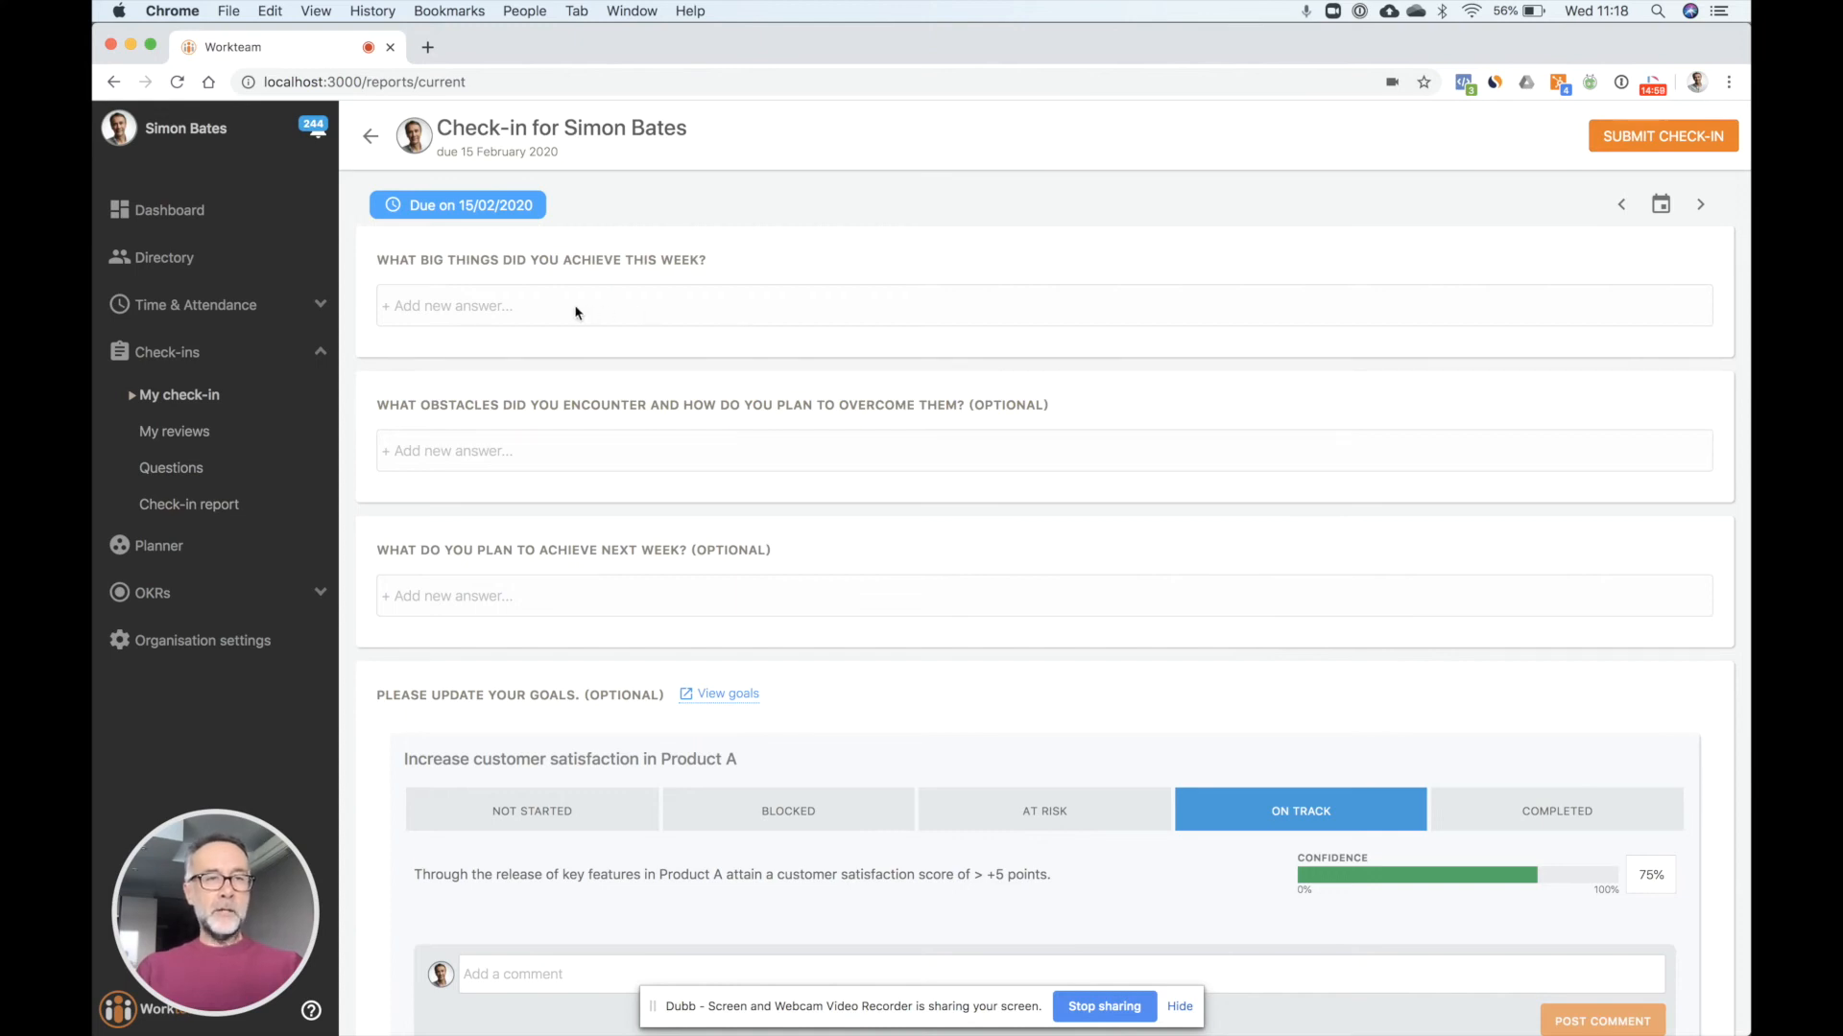
scroll(681, 537, "down", 3)
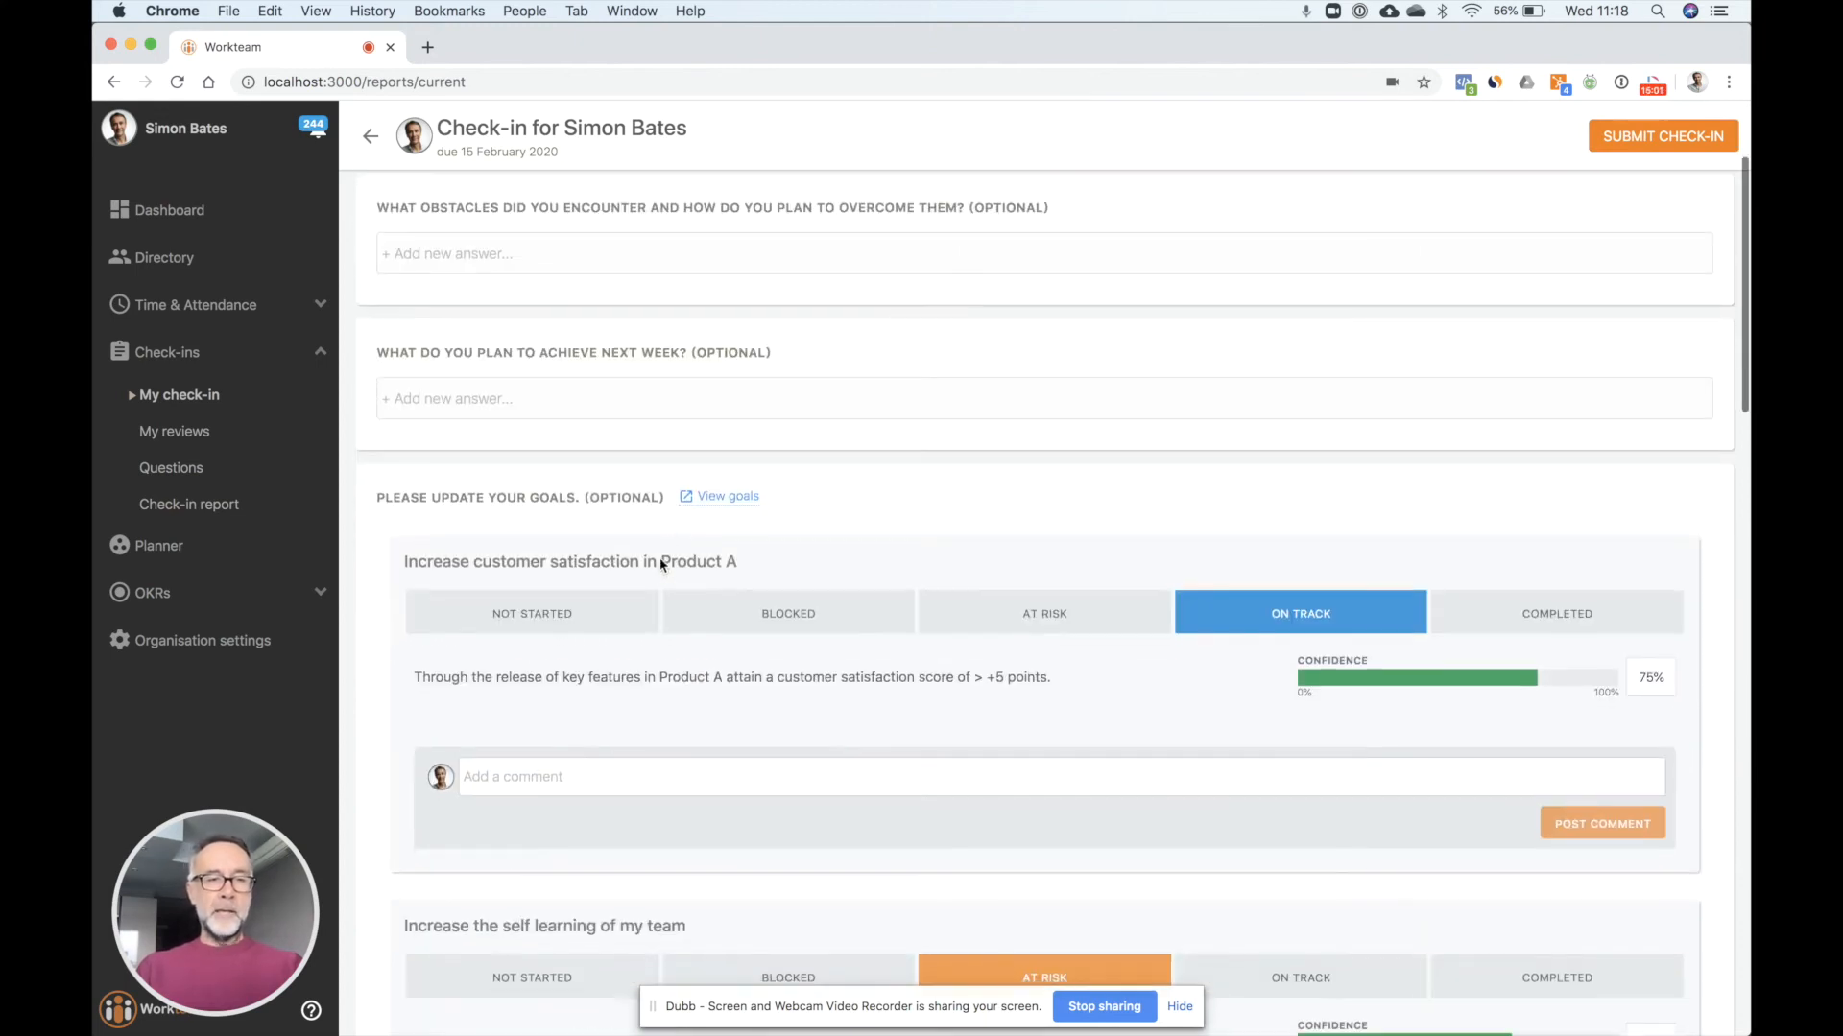
left_click(582, 785)
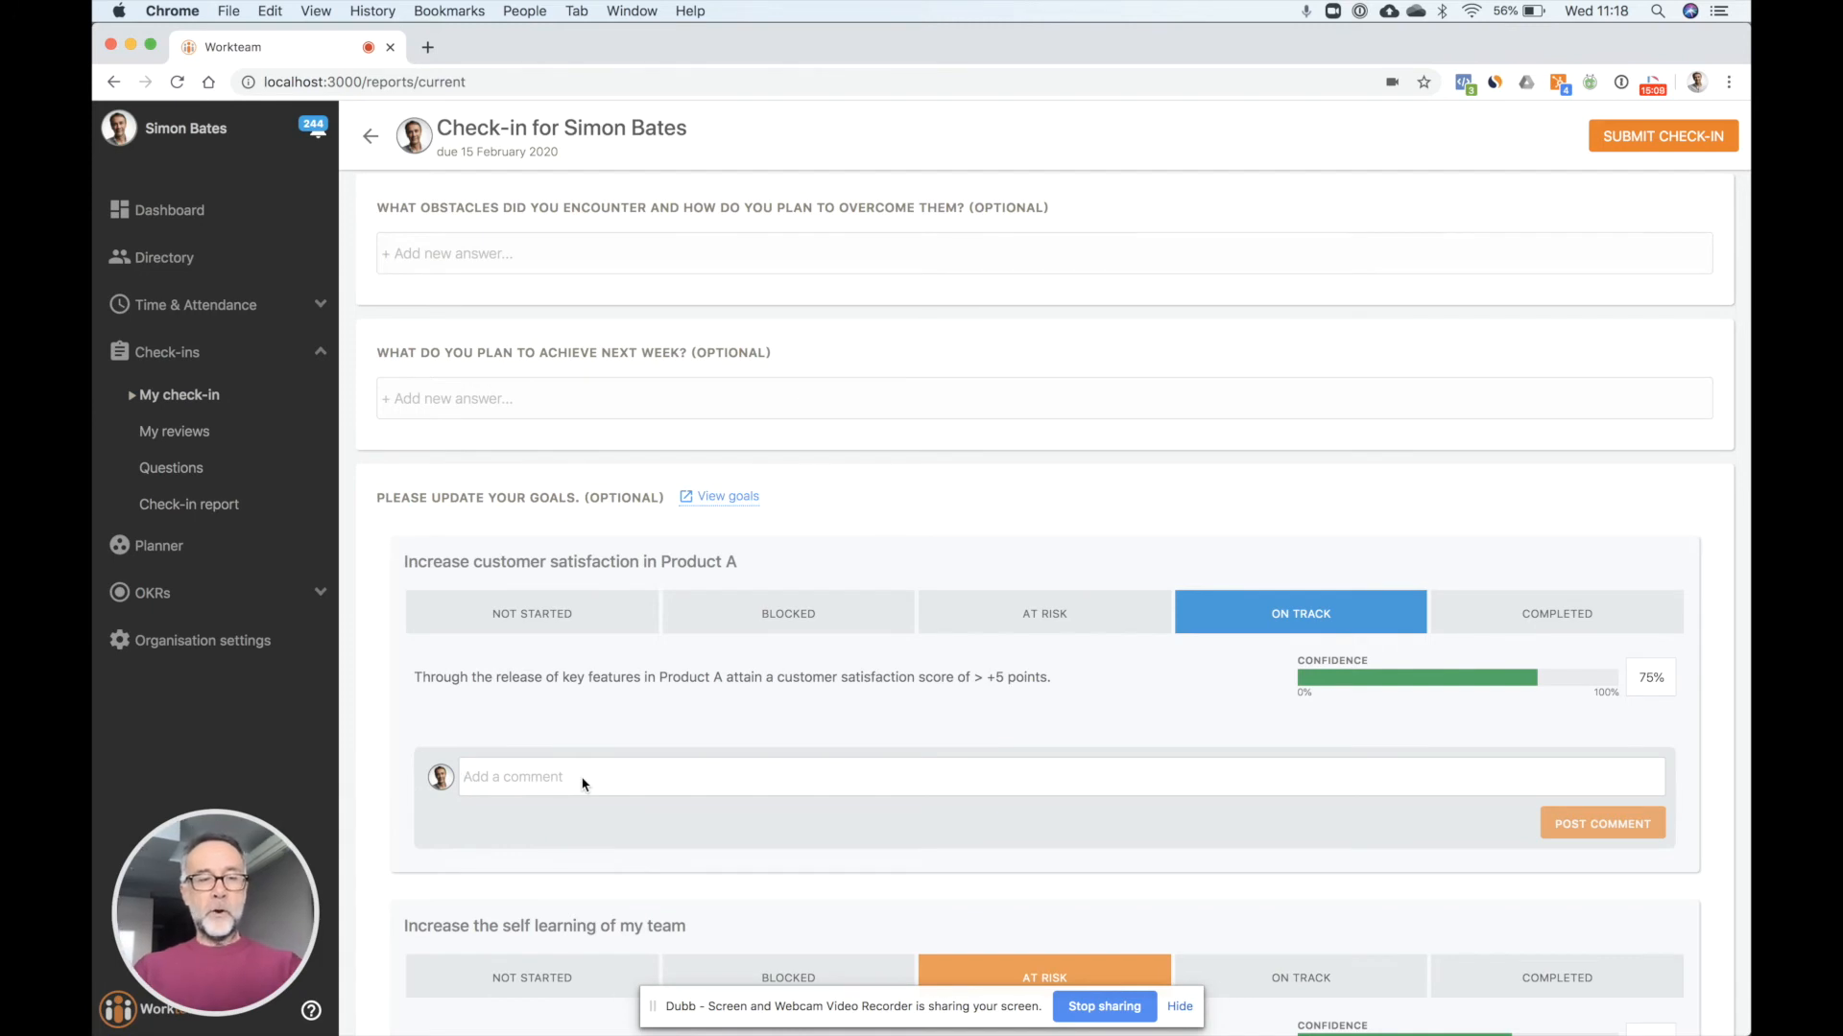
type("@")
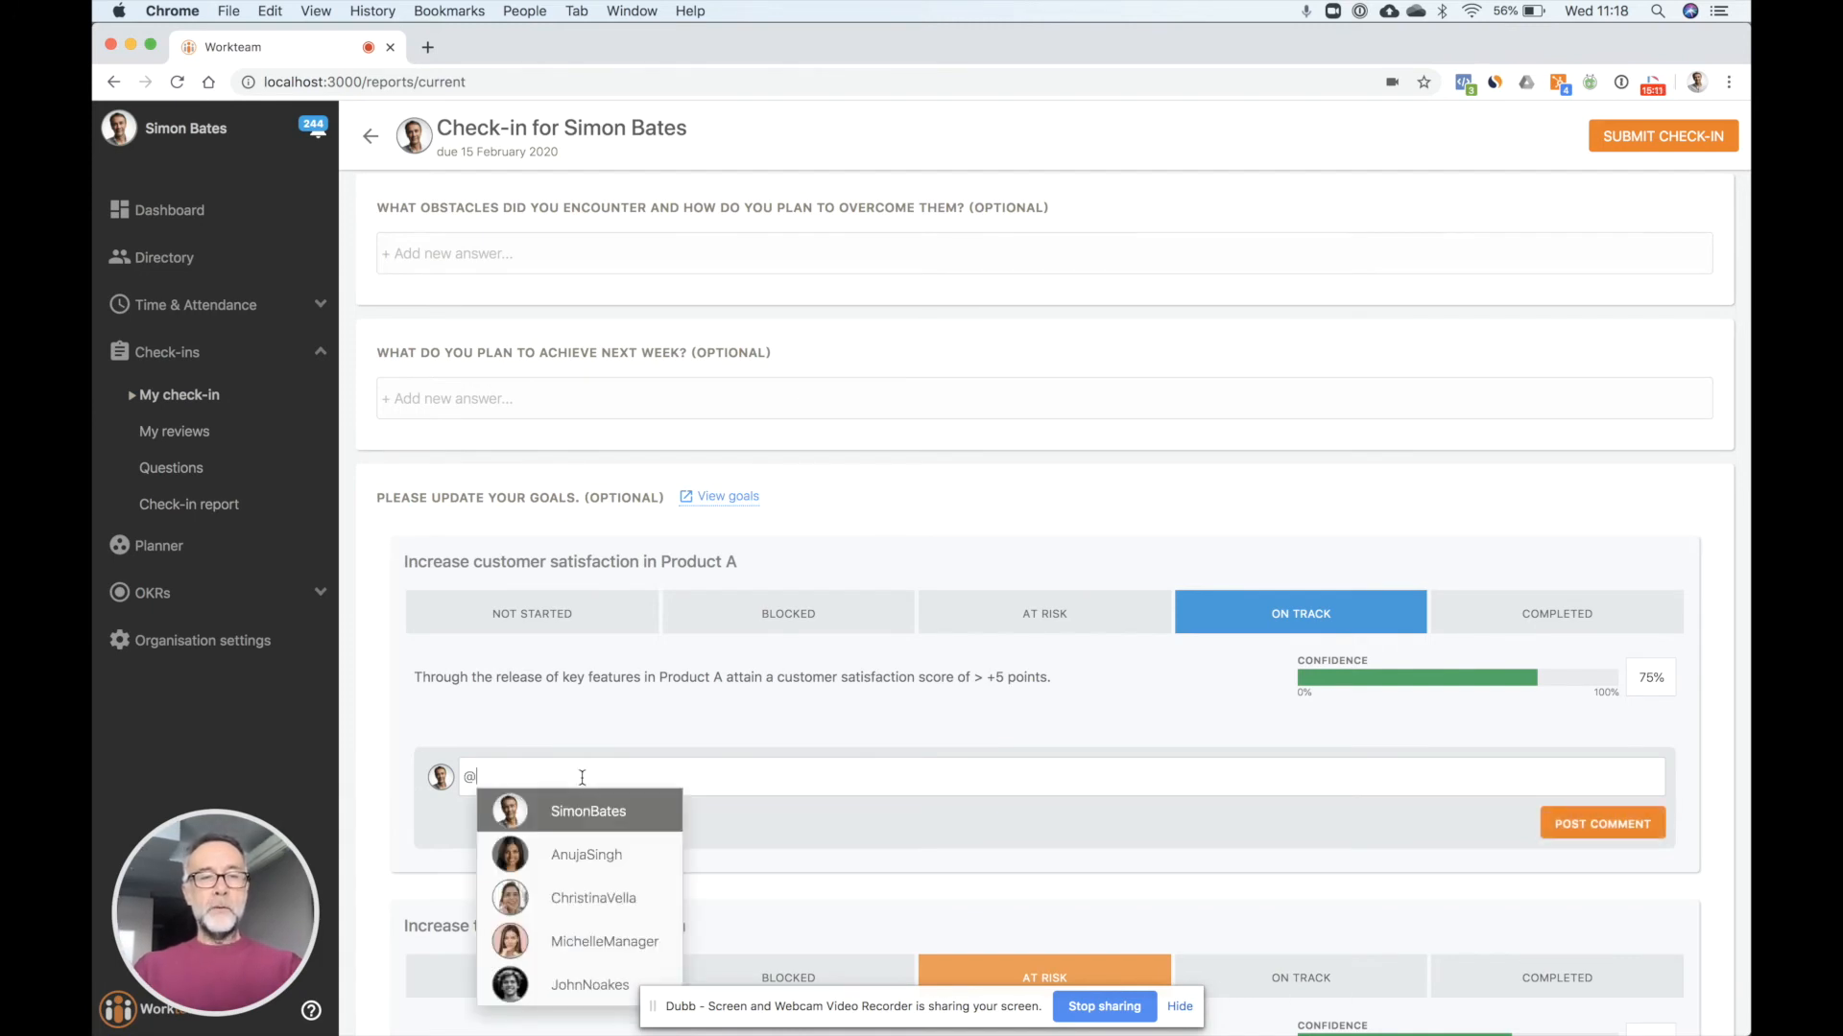
key("Down")
key("Down")
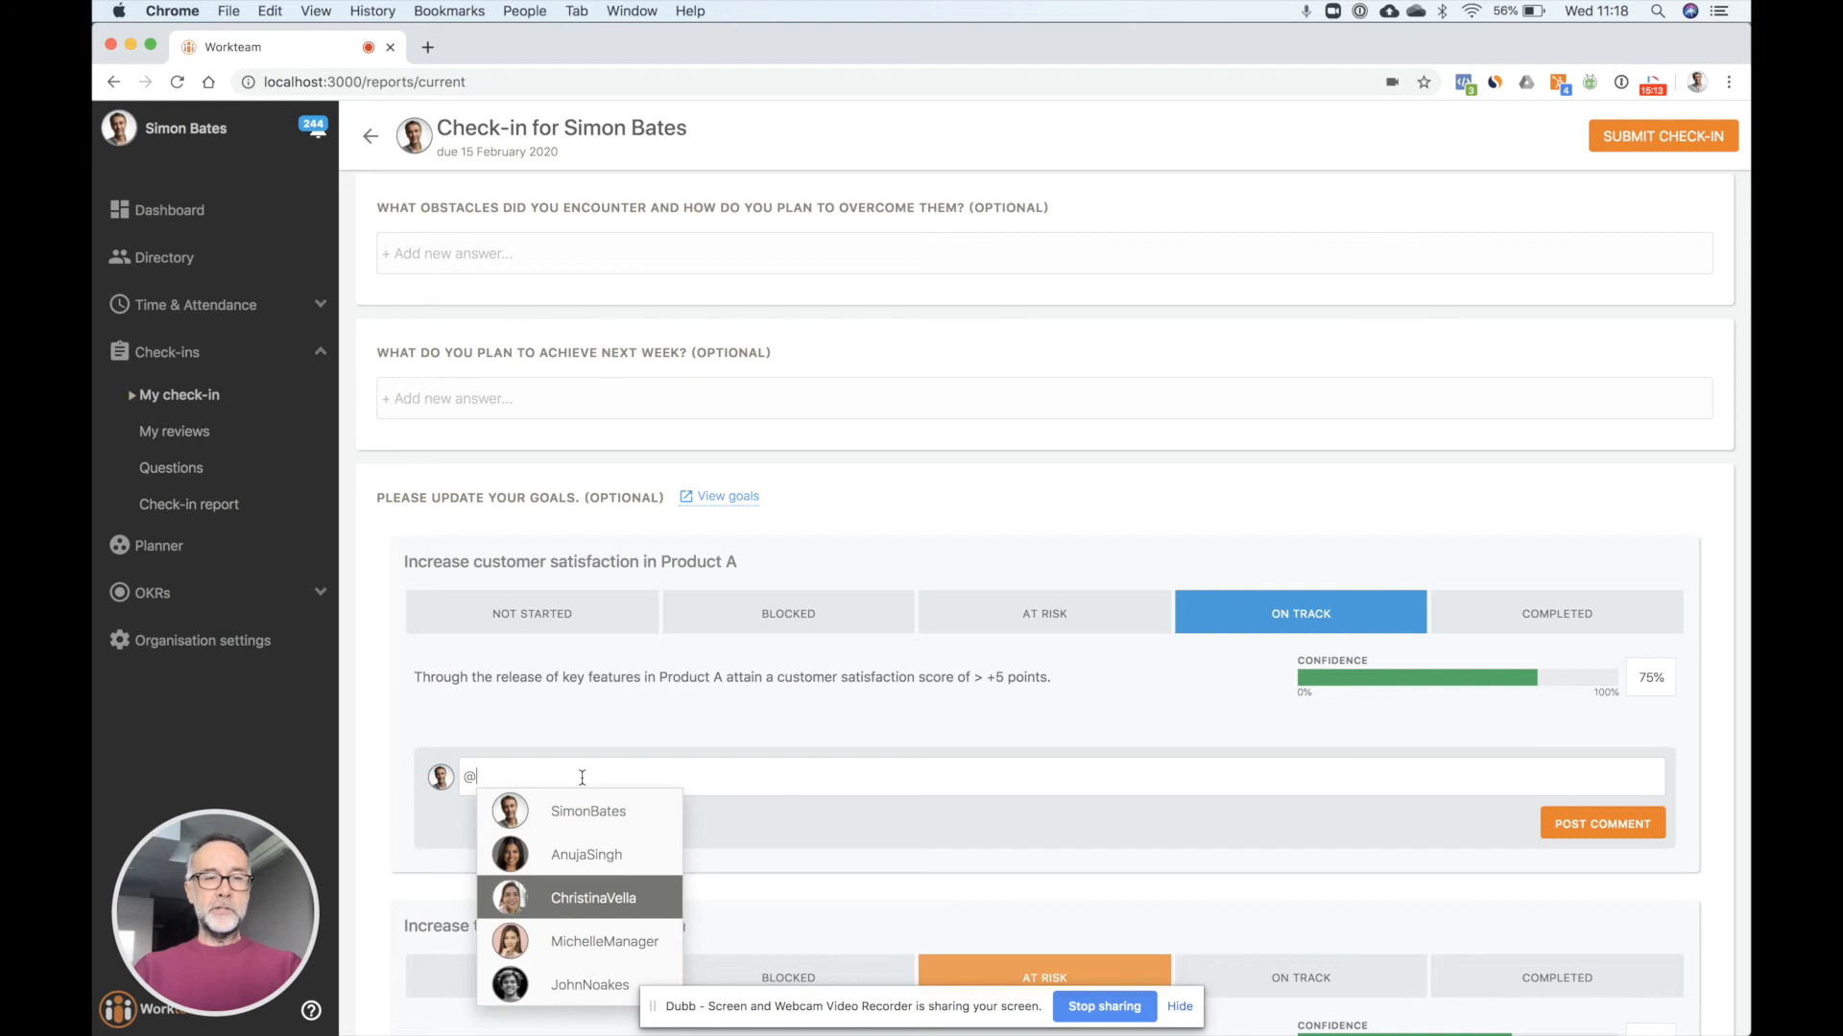
key("Return")
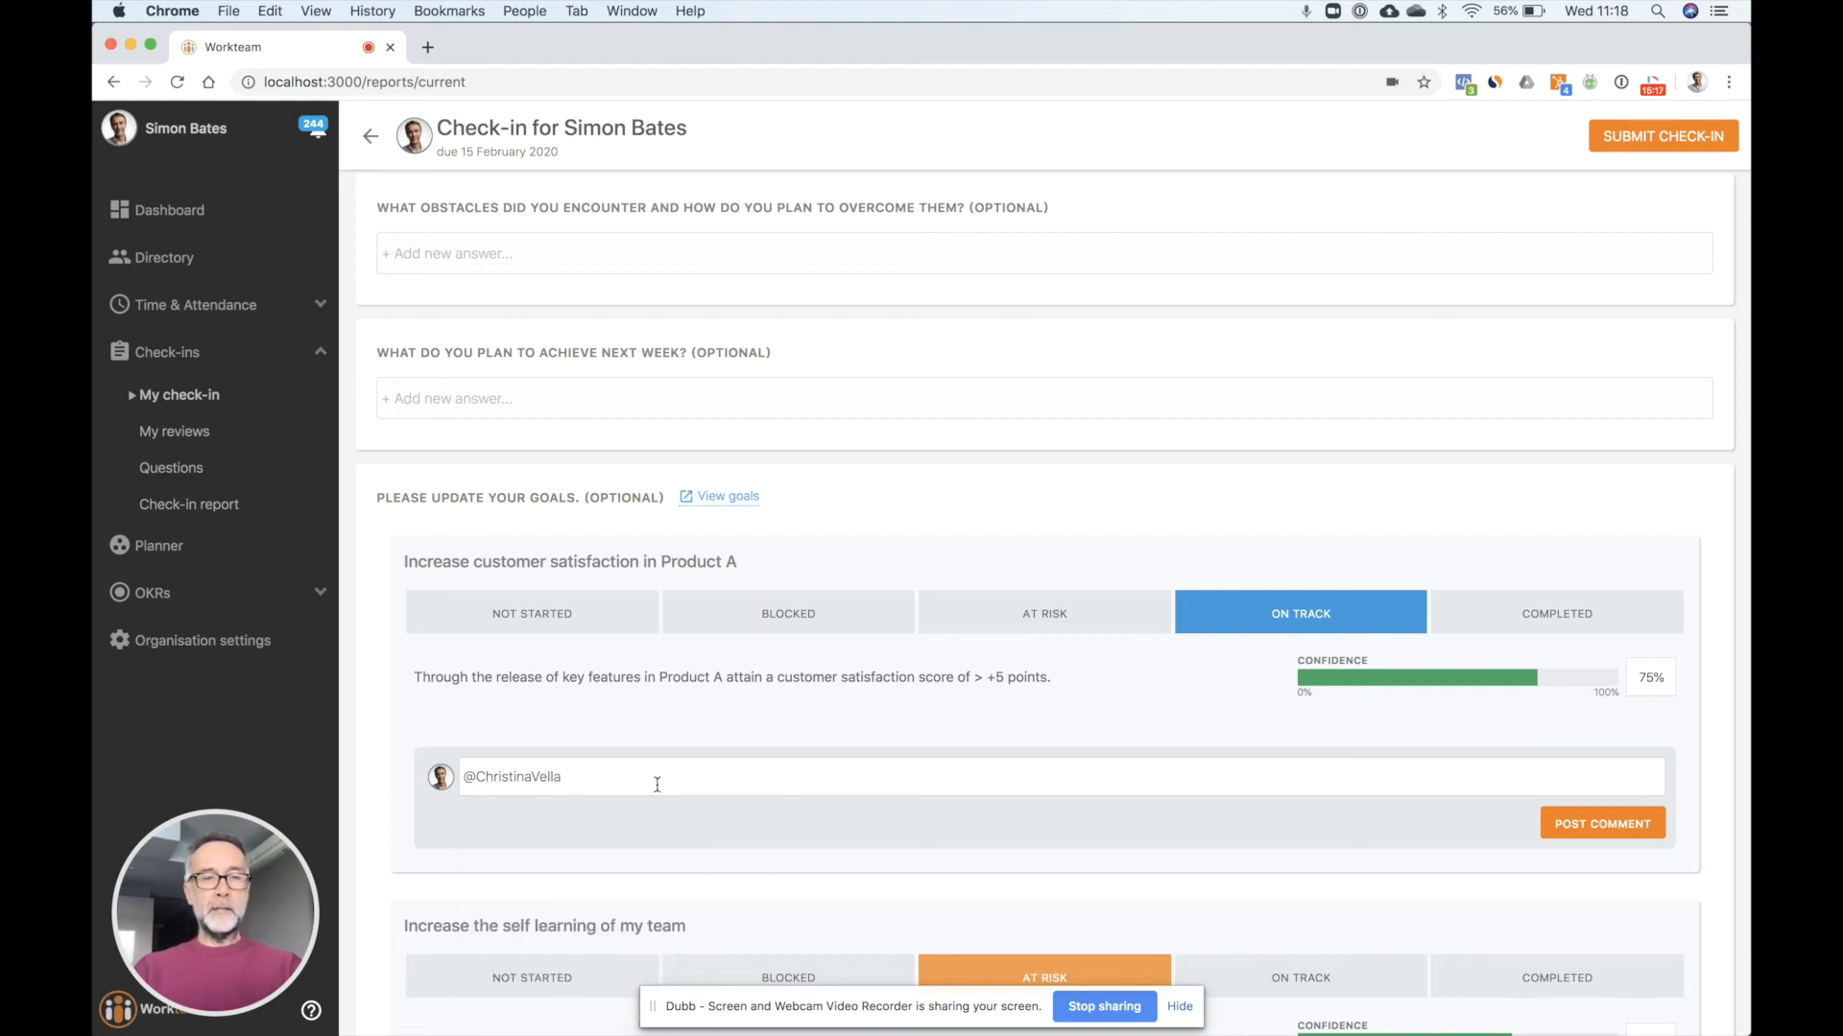
key("super+a")
key("BackSpace")
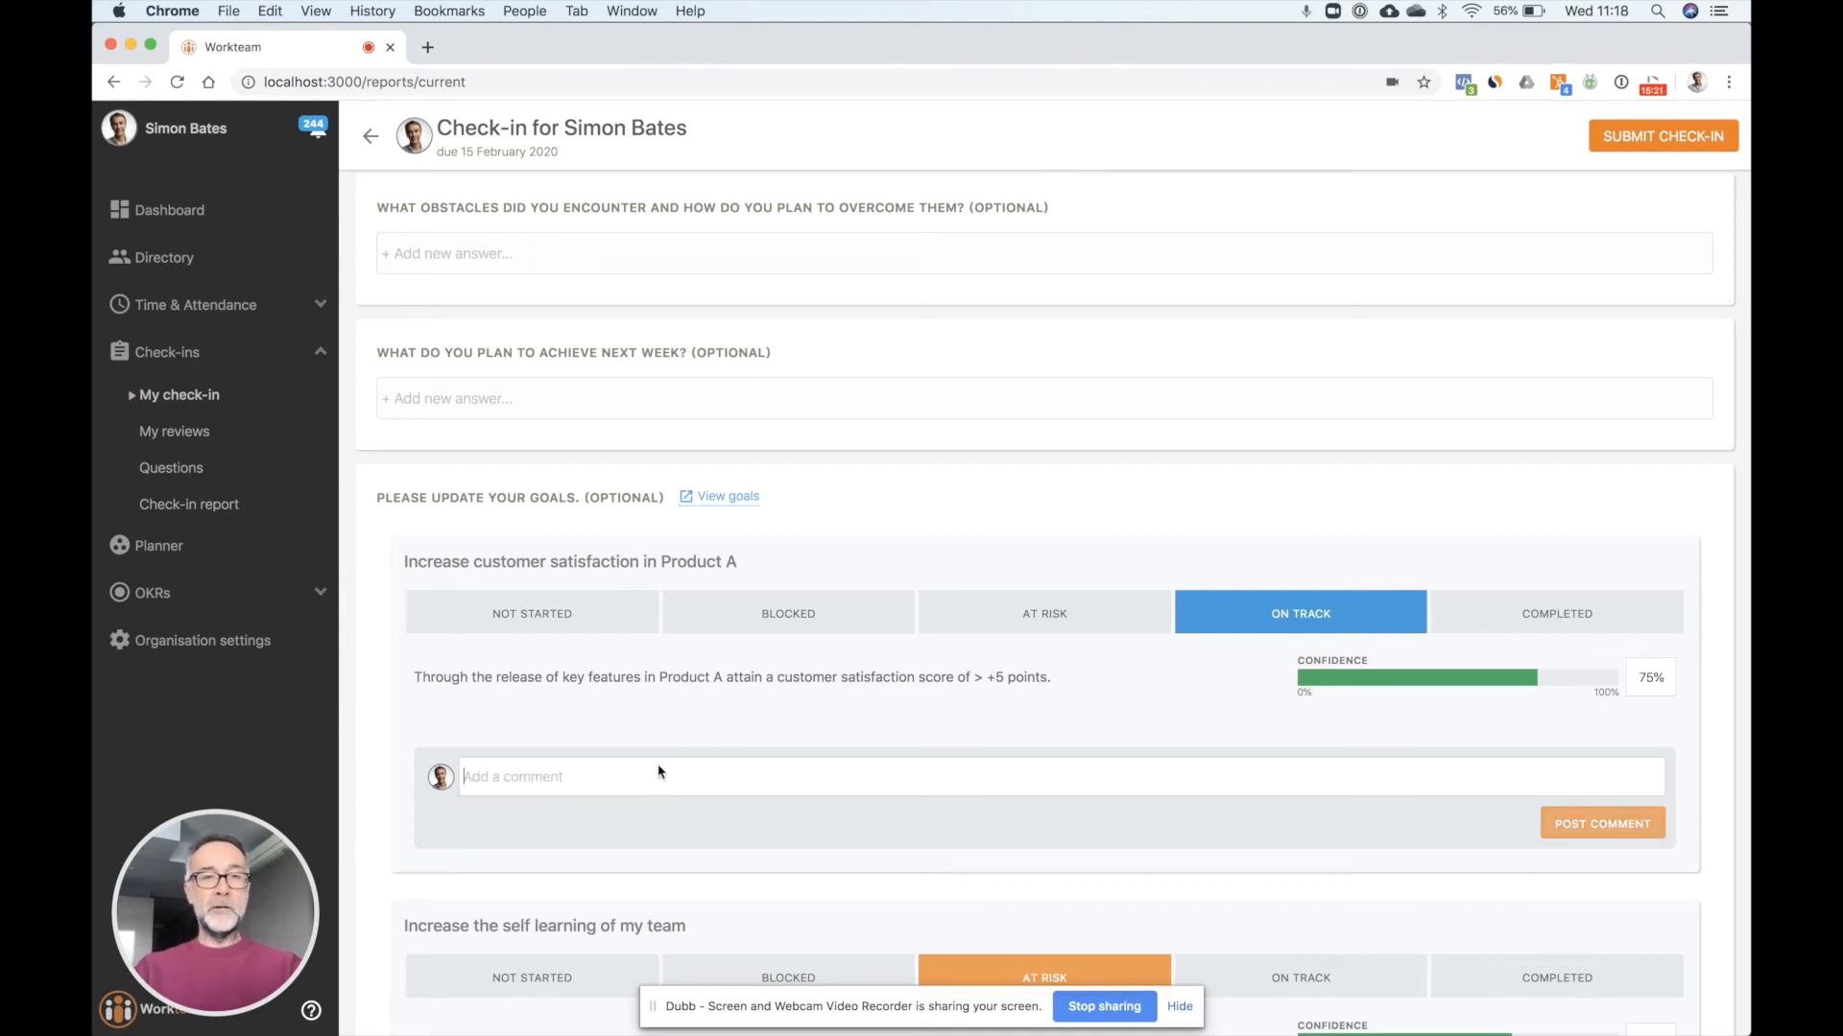
scroll(734, 511, "up", 4)
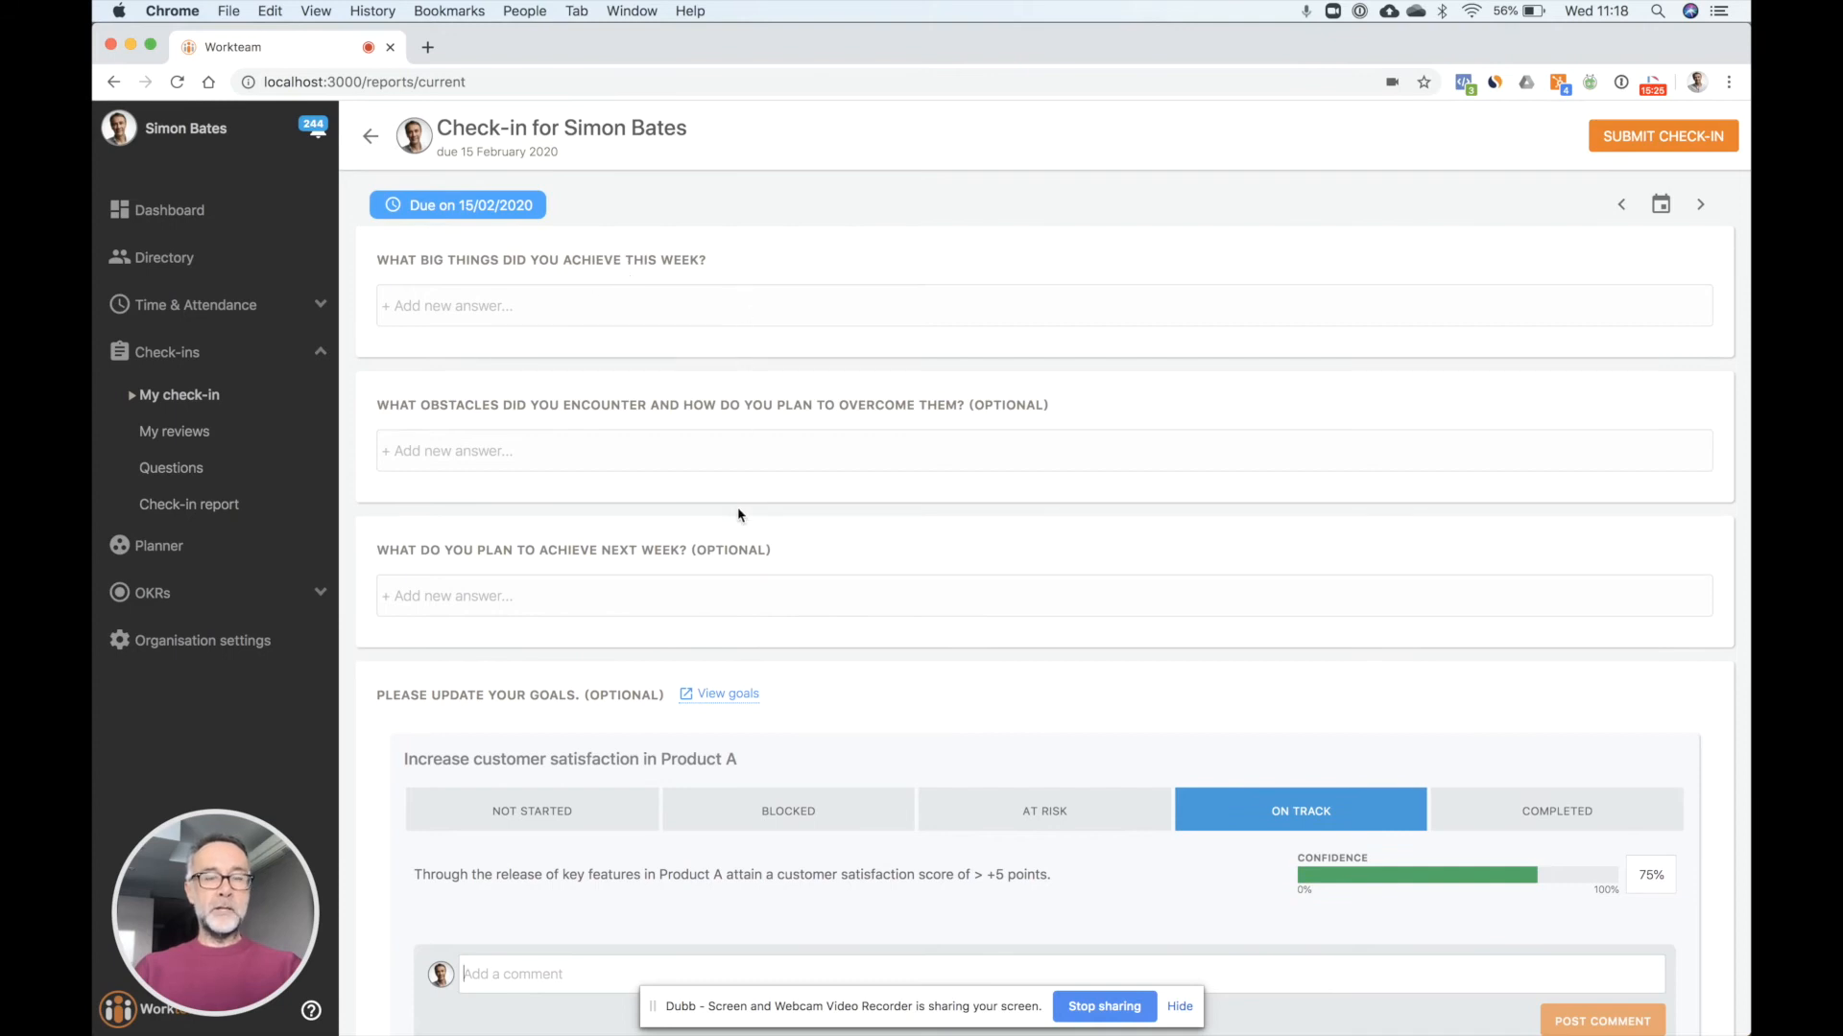
scroll(655, 747, "down", 2)
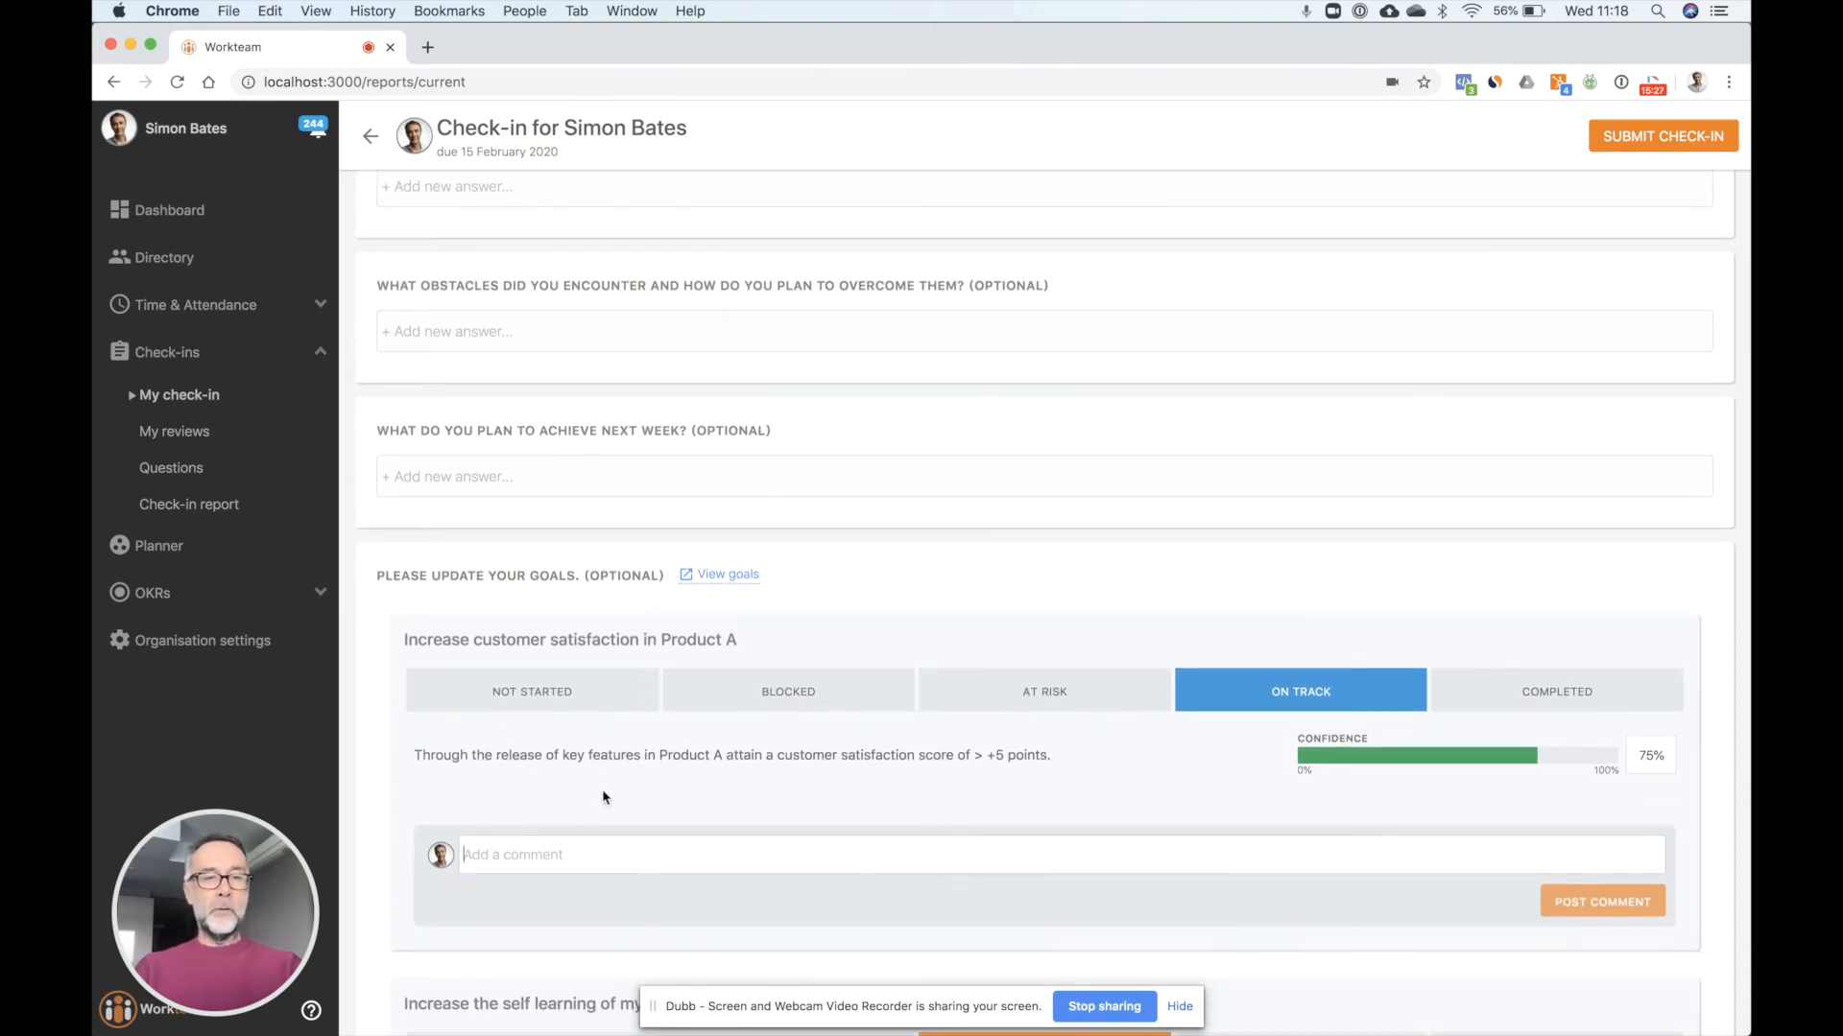
scroll(605, 801, "up", 2)
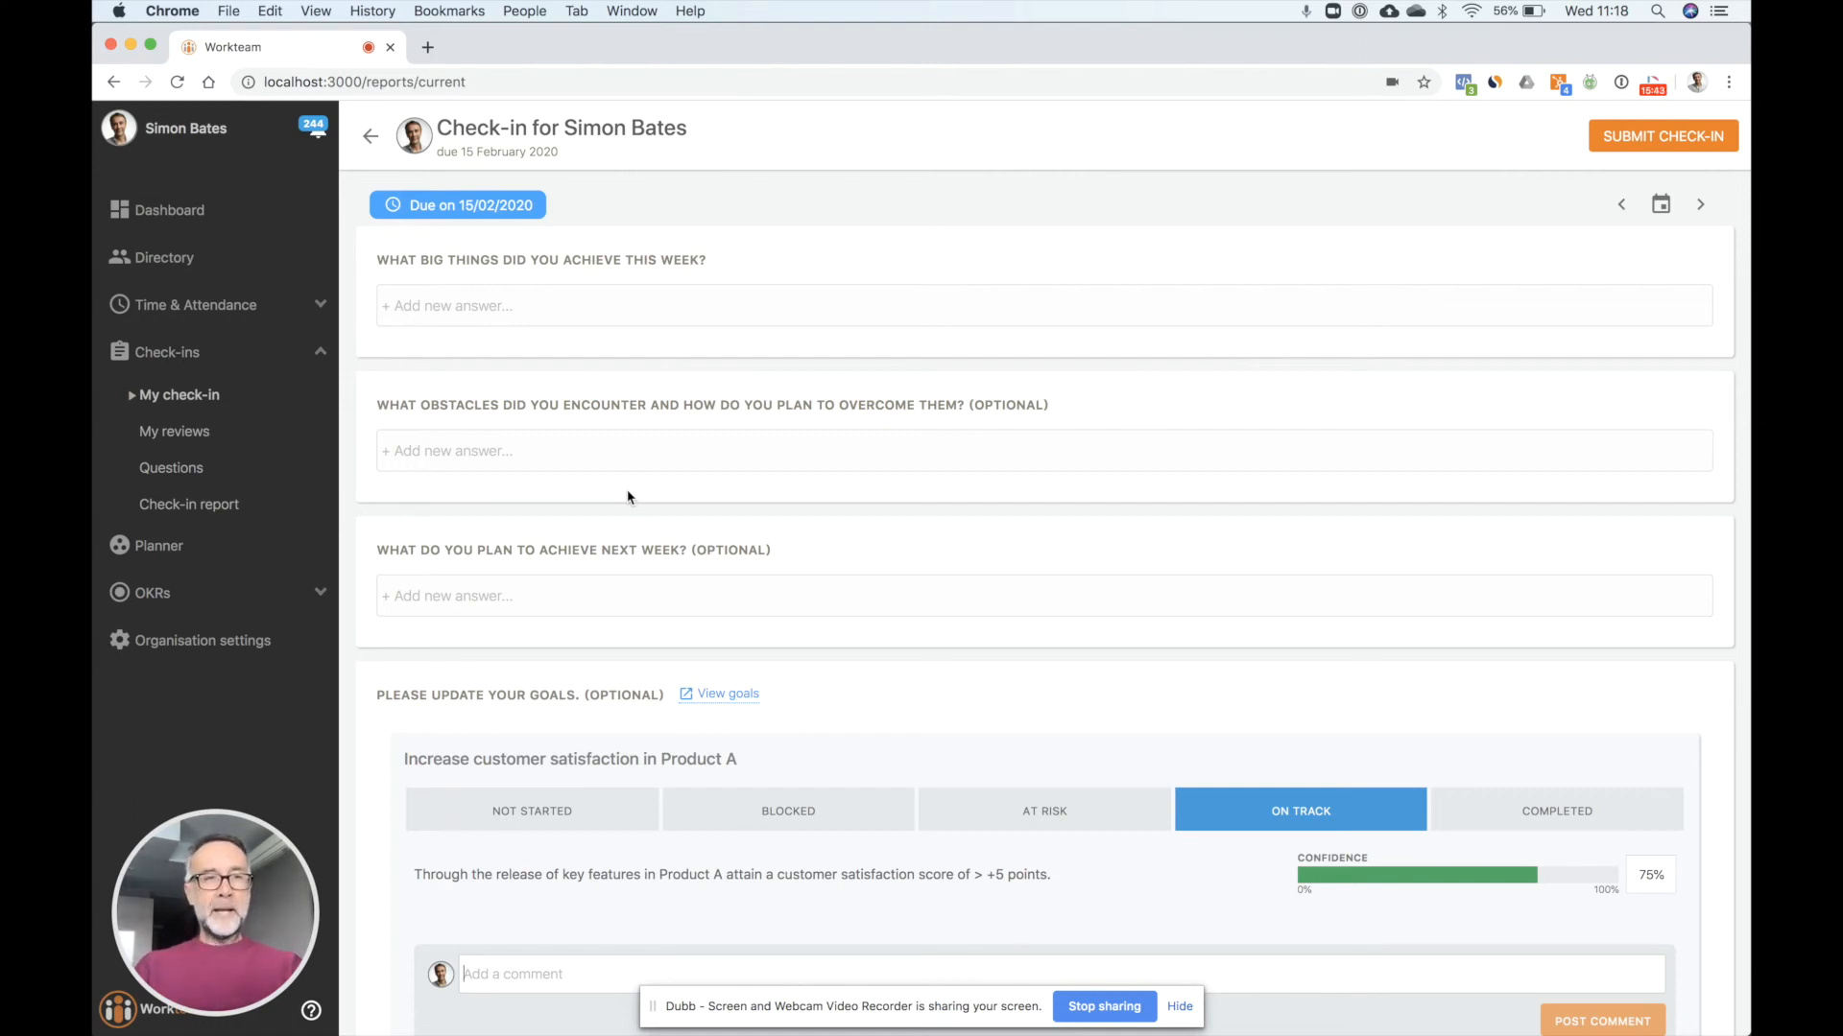
Step: Switch to the manager's Workteam window and view the people overview of her personal OKRs, drilling into the first direct report's team
key("super+grave")
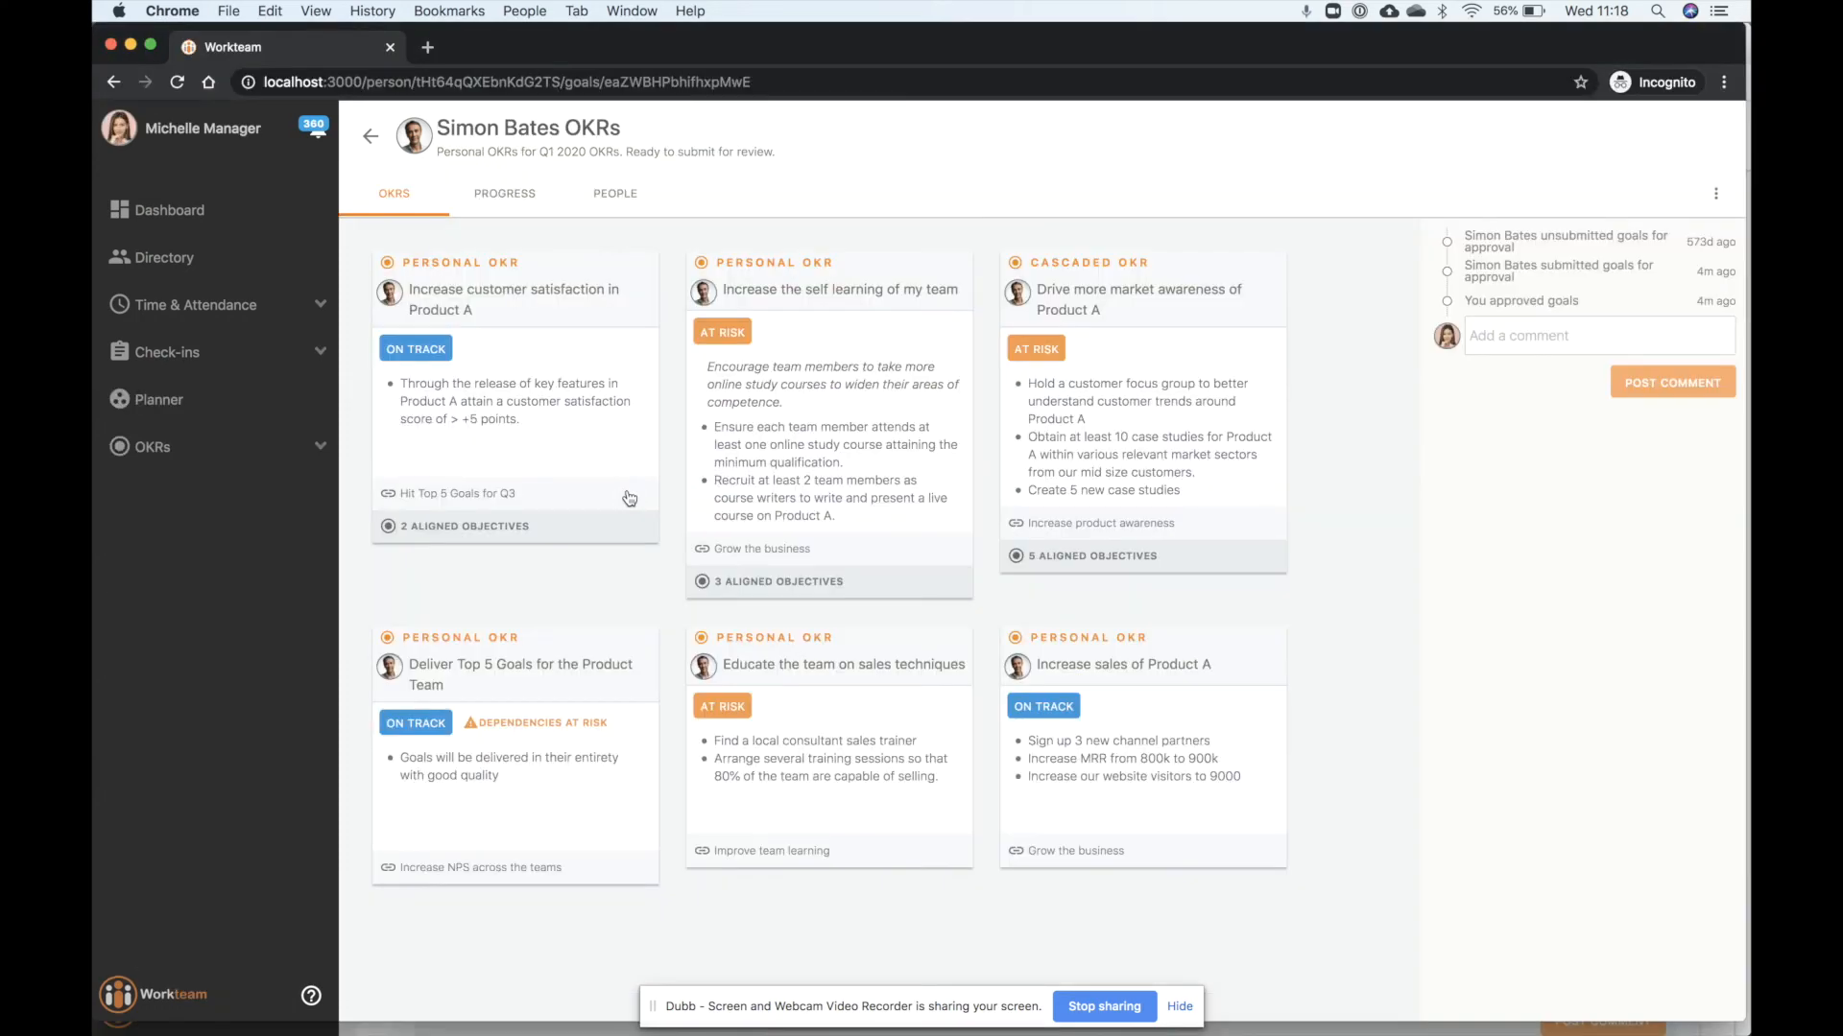
left_click(154, 447)
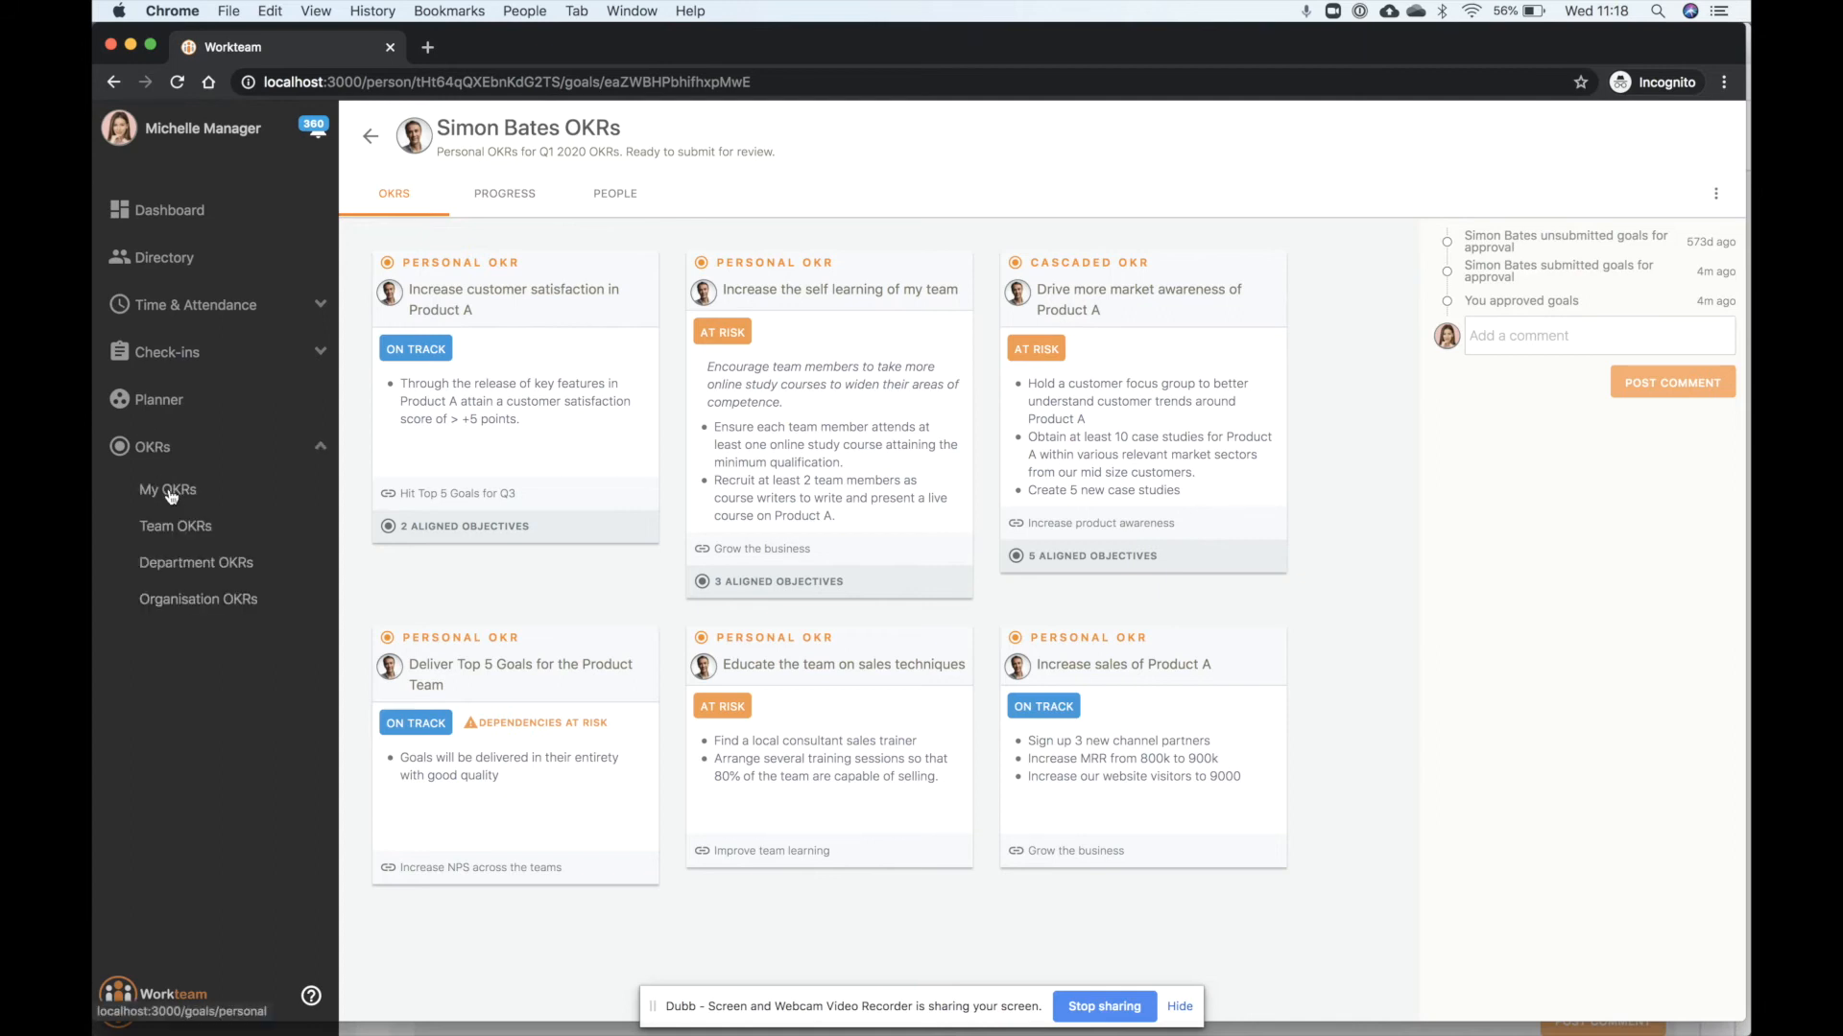
left_click(171, 493)
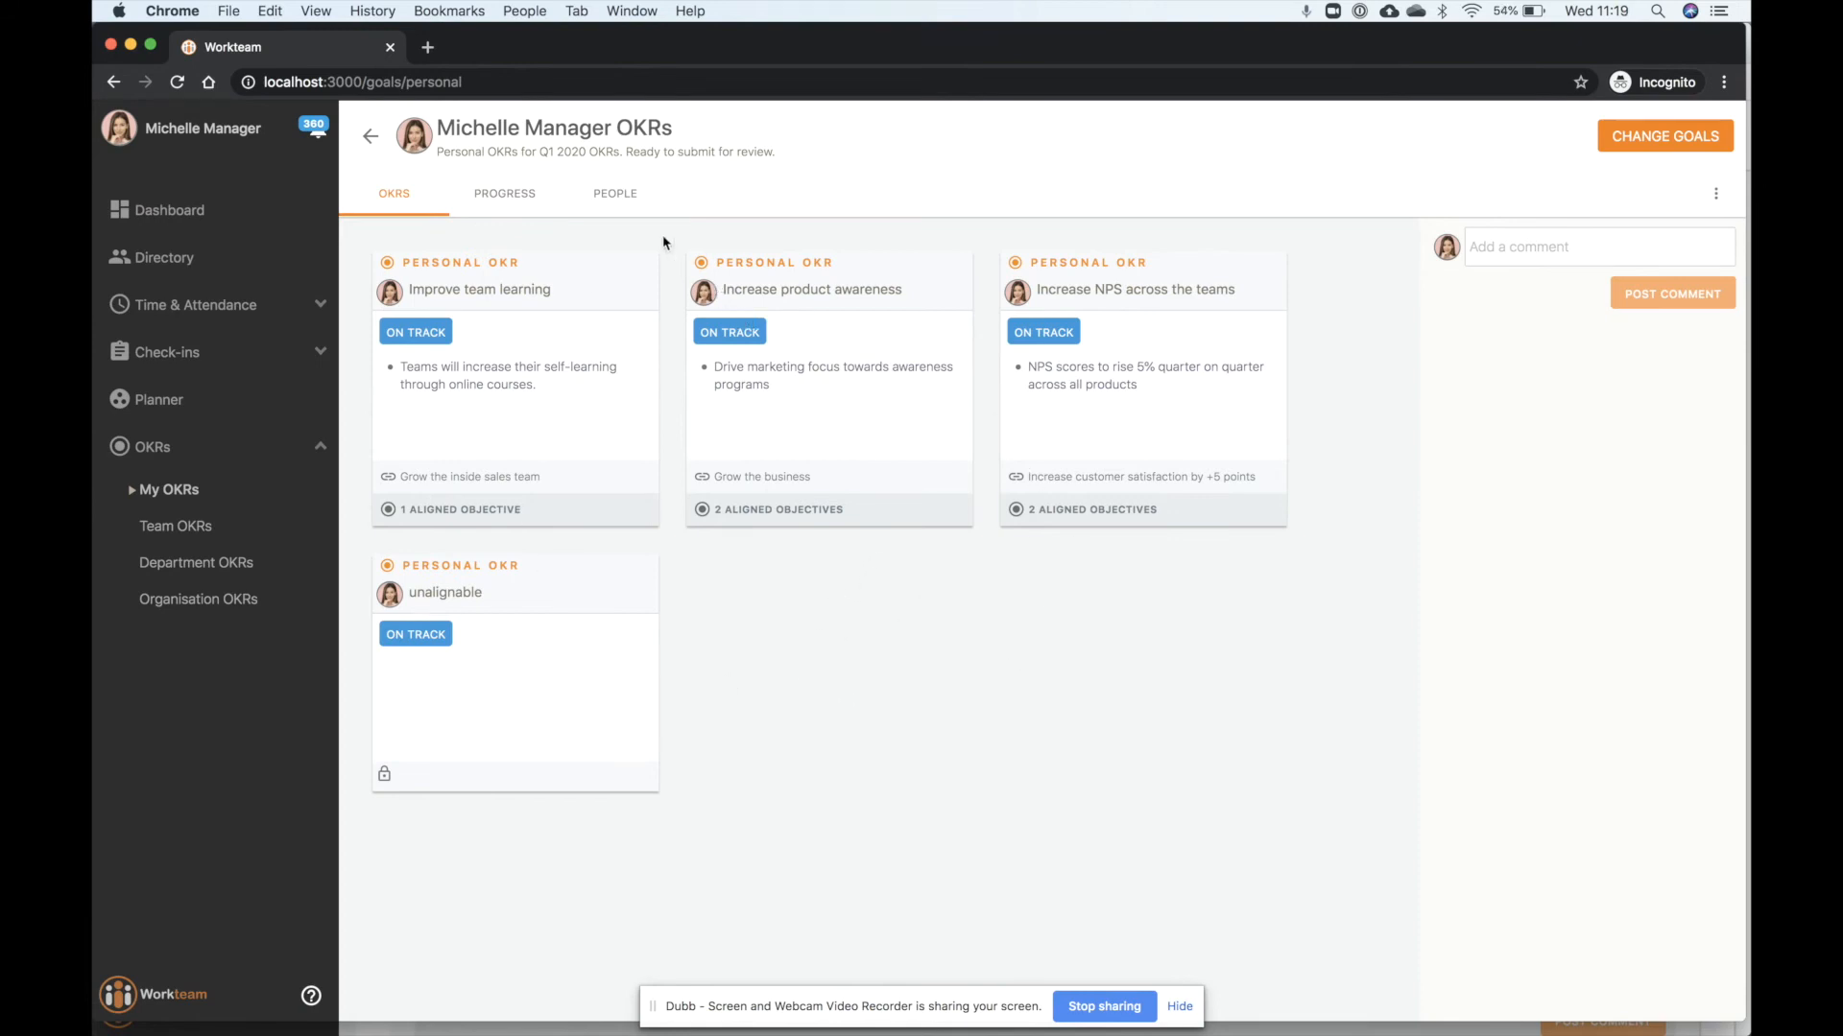
left_click(616, 201)
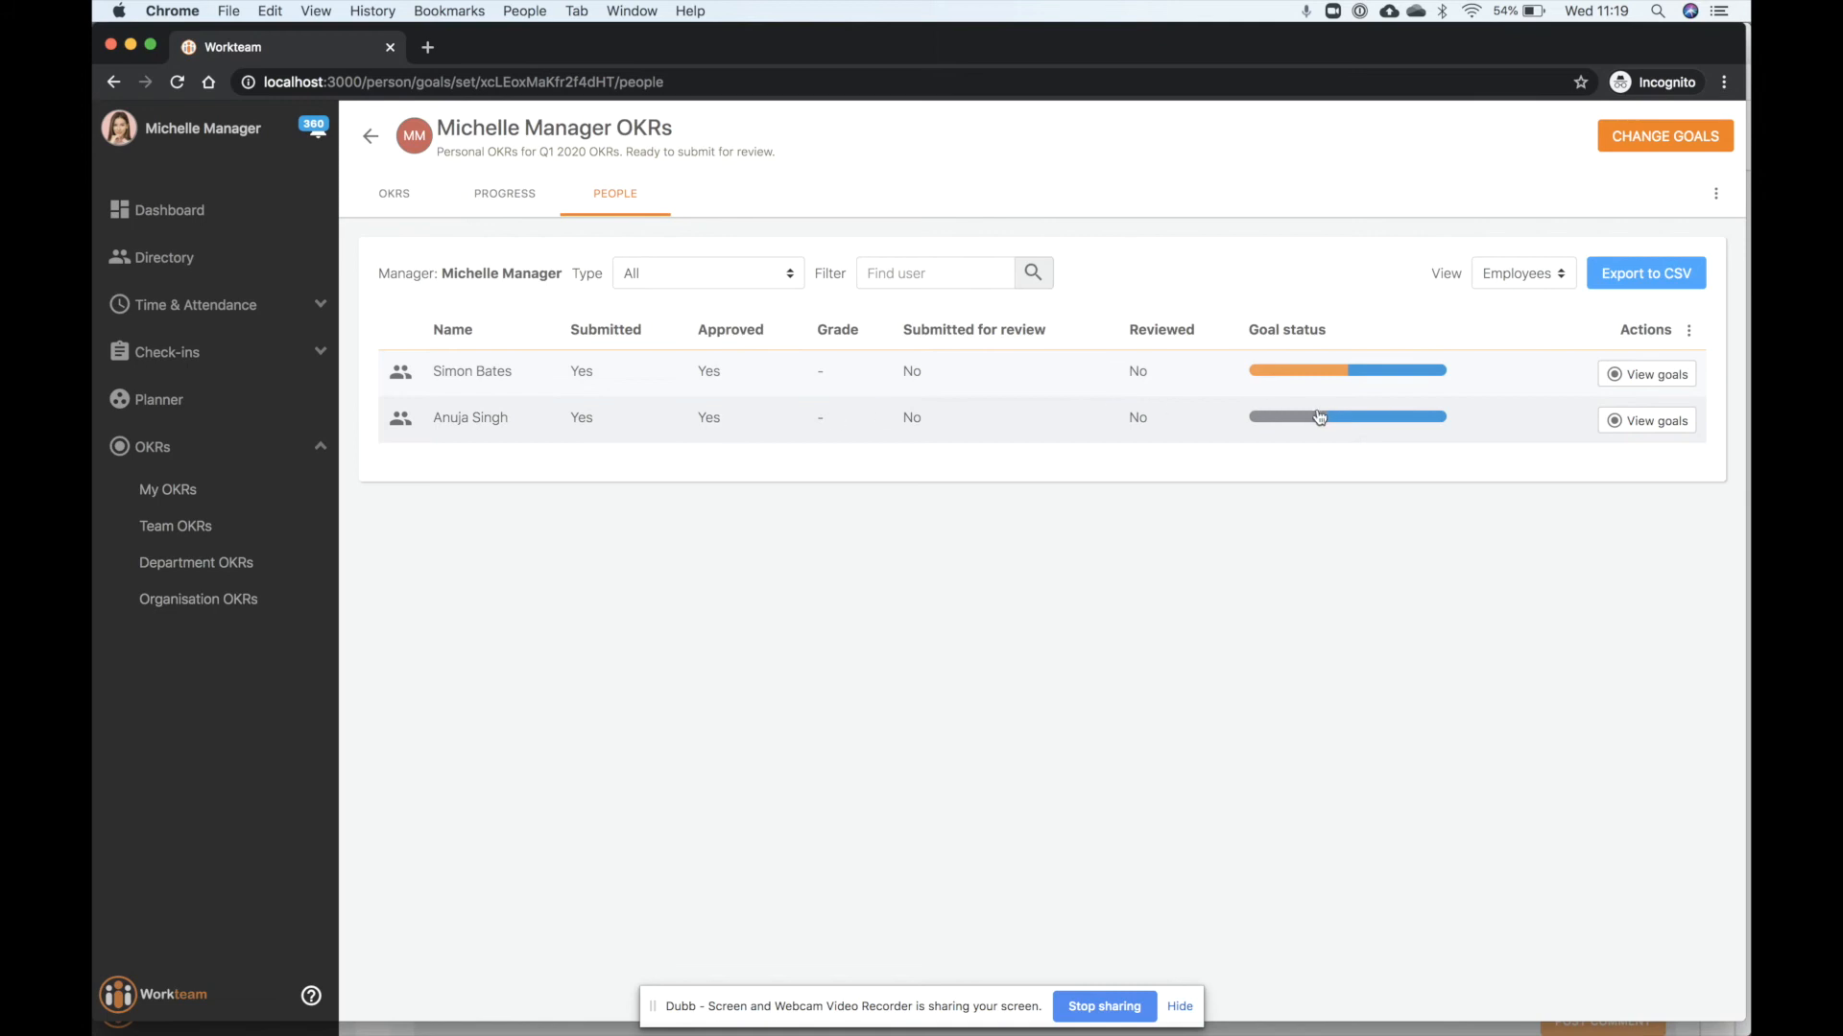
left_click(465, 377)
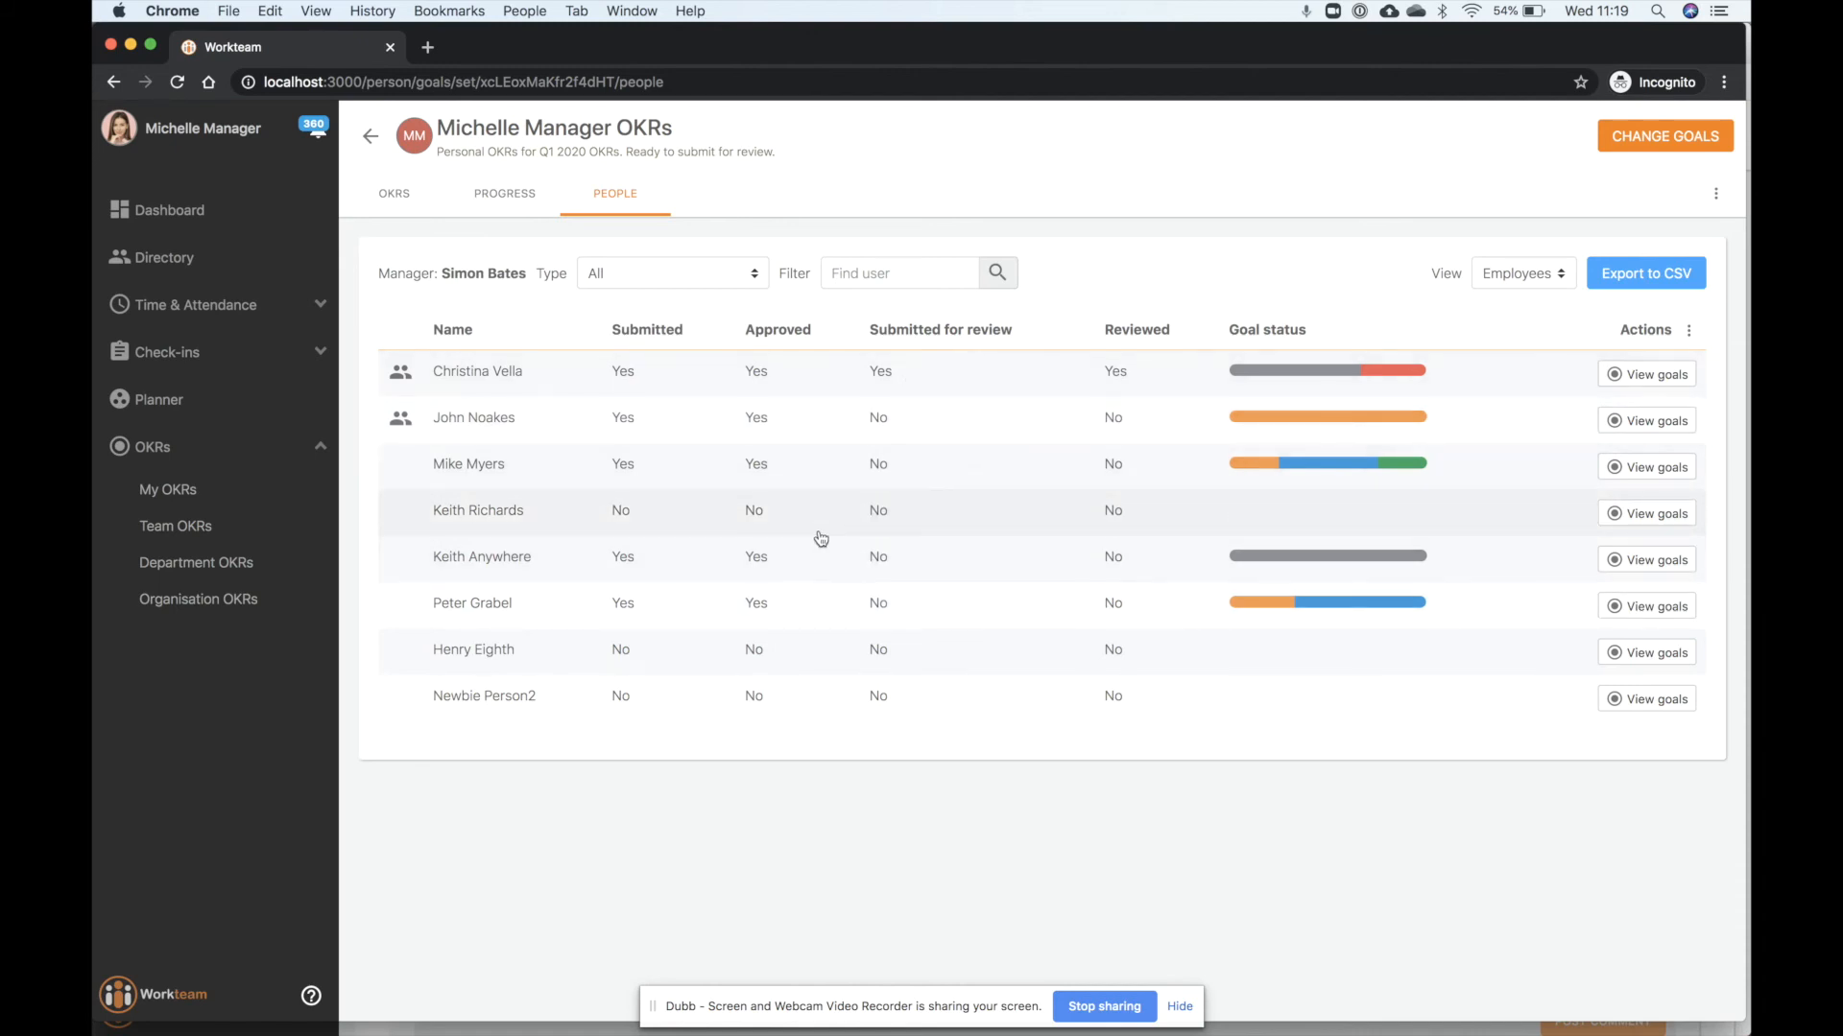
Step: View the manager's OKR progress overview, examine the list of objectives behind the Updates metric, and return to the overview
left_click(511, 199)
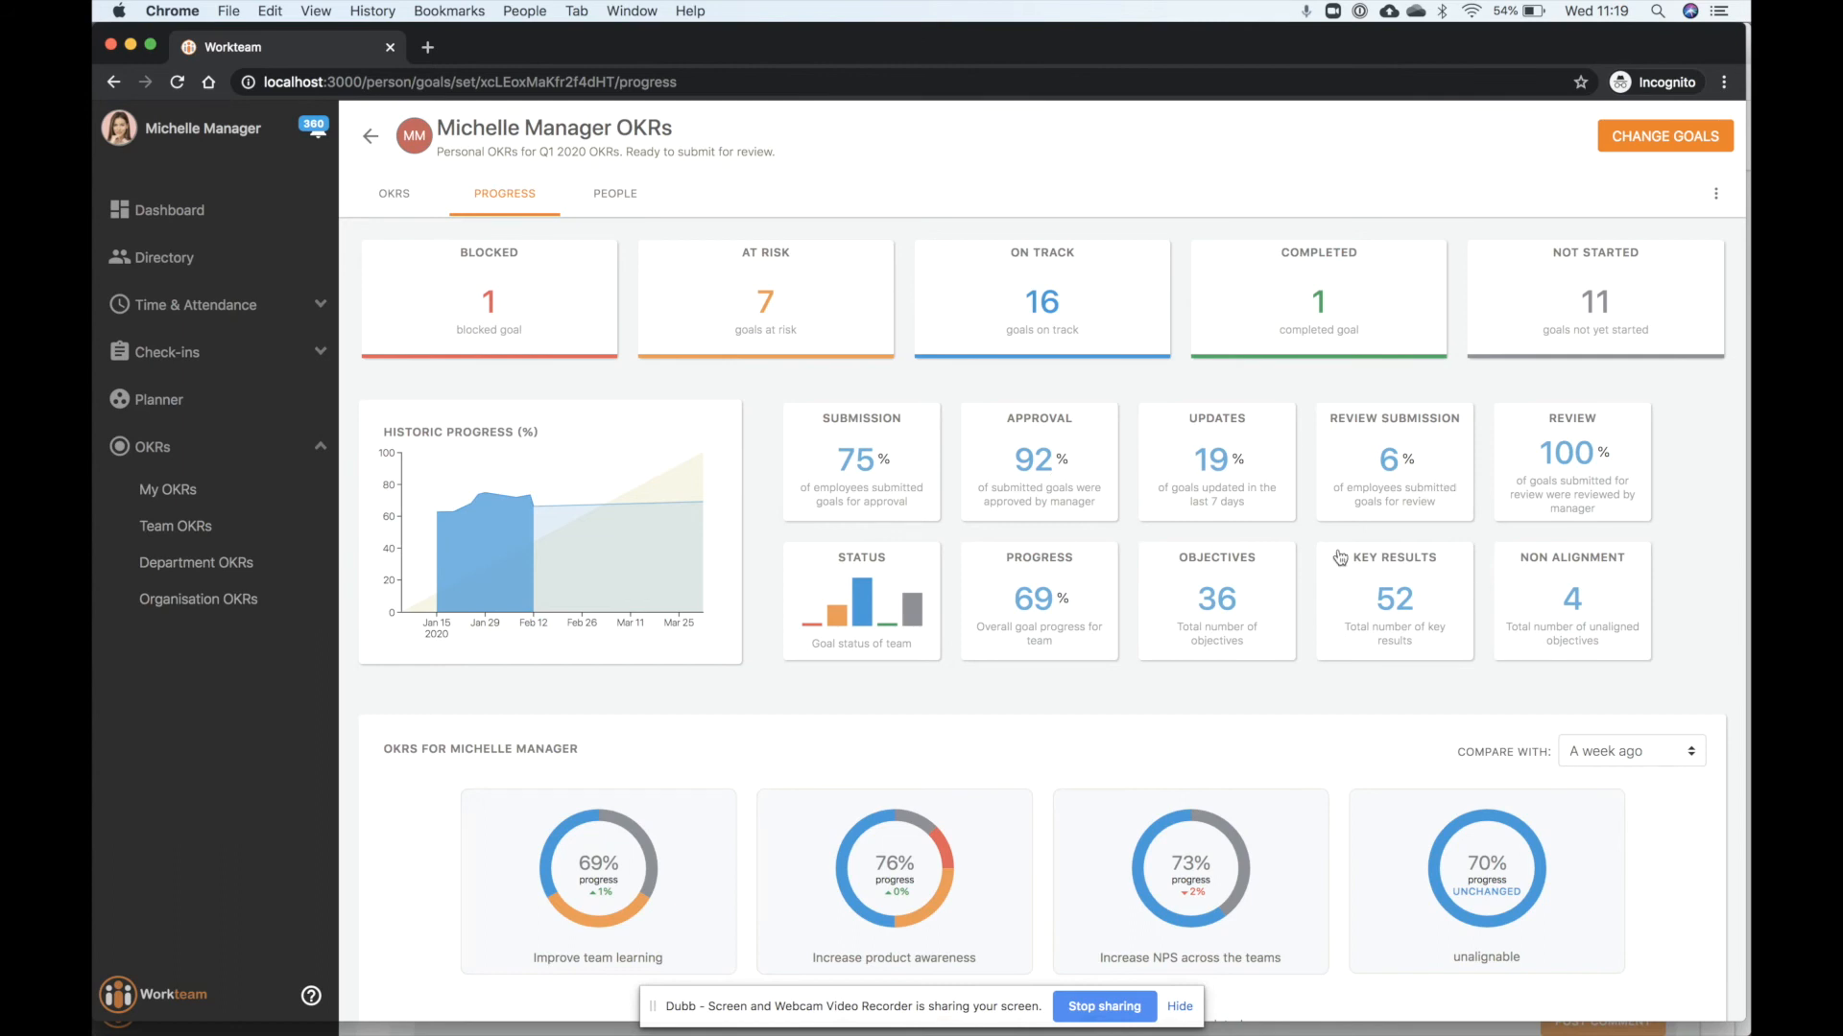
left_click(1218, 482)
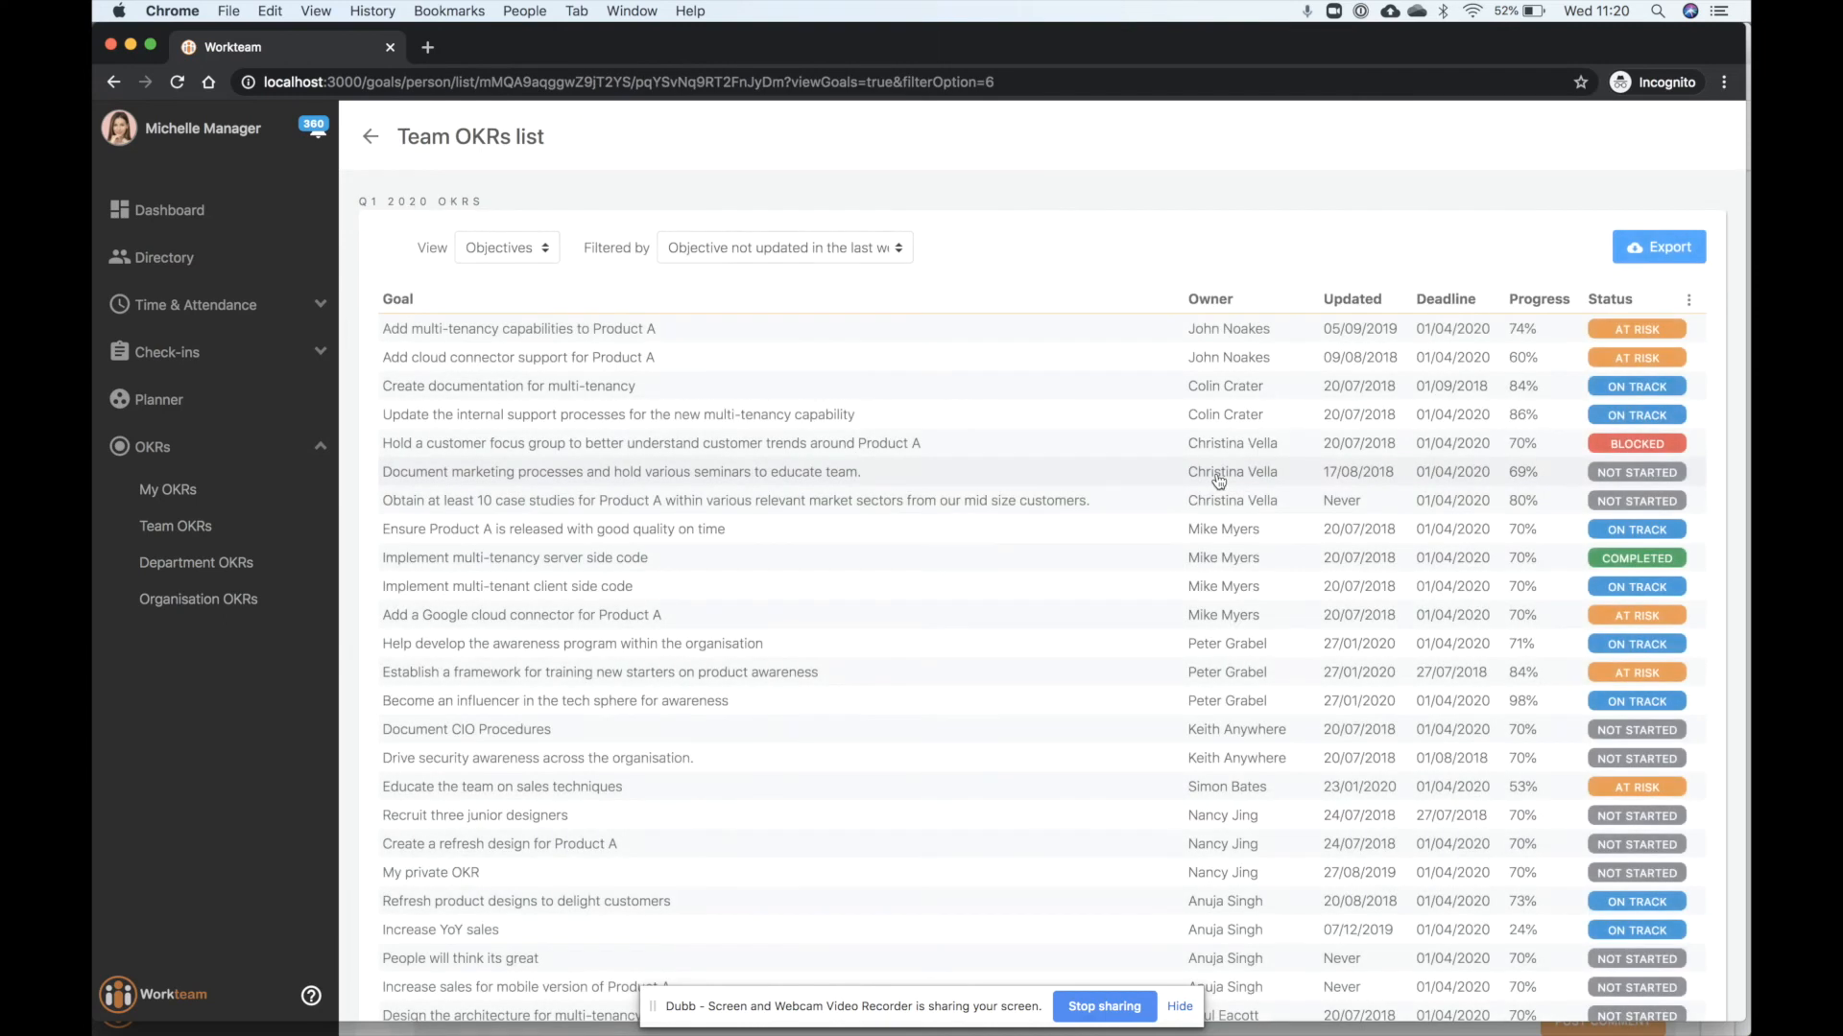
left_click(382, 144)
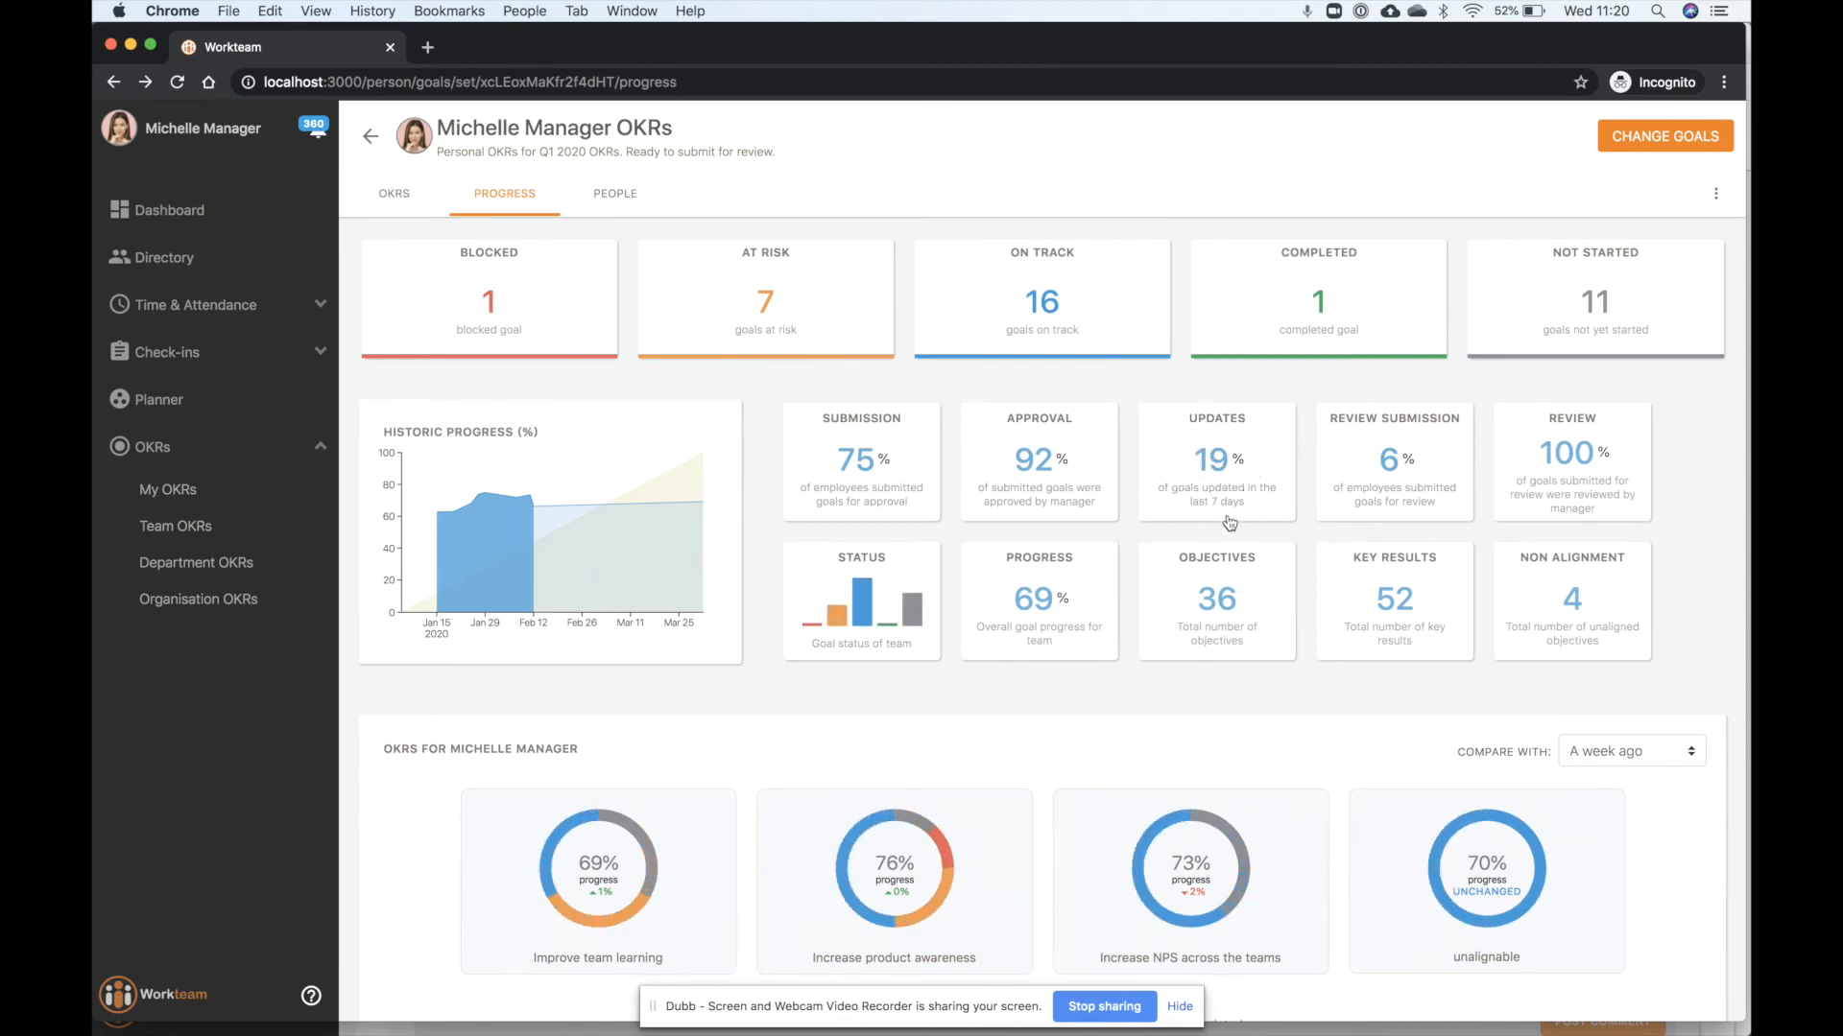
Step: Trace the goal alignment from "Increase product awareness" through "Drive more market awareness of Product A" to the blocked customer focus group objective and open that objective
scroll(1229, 523, "down", 2)
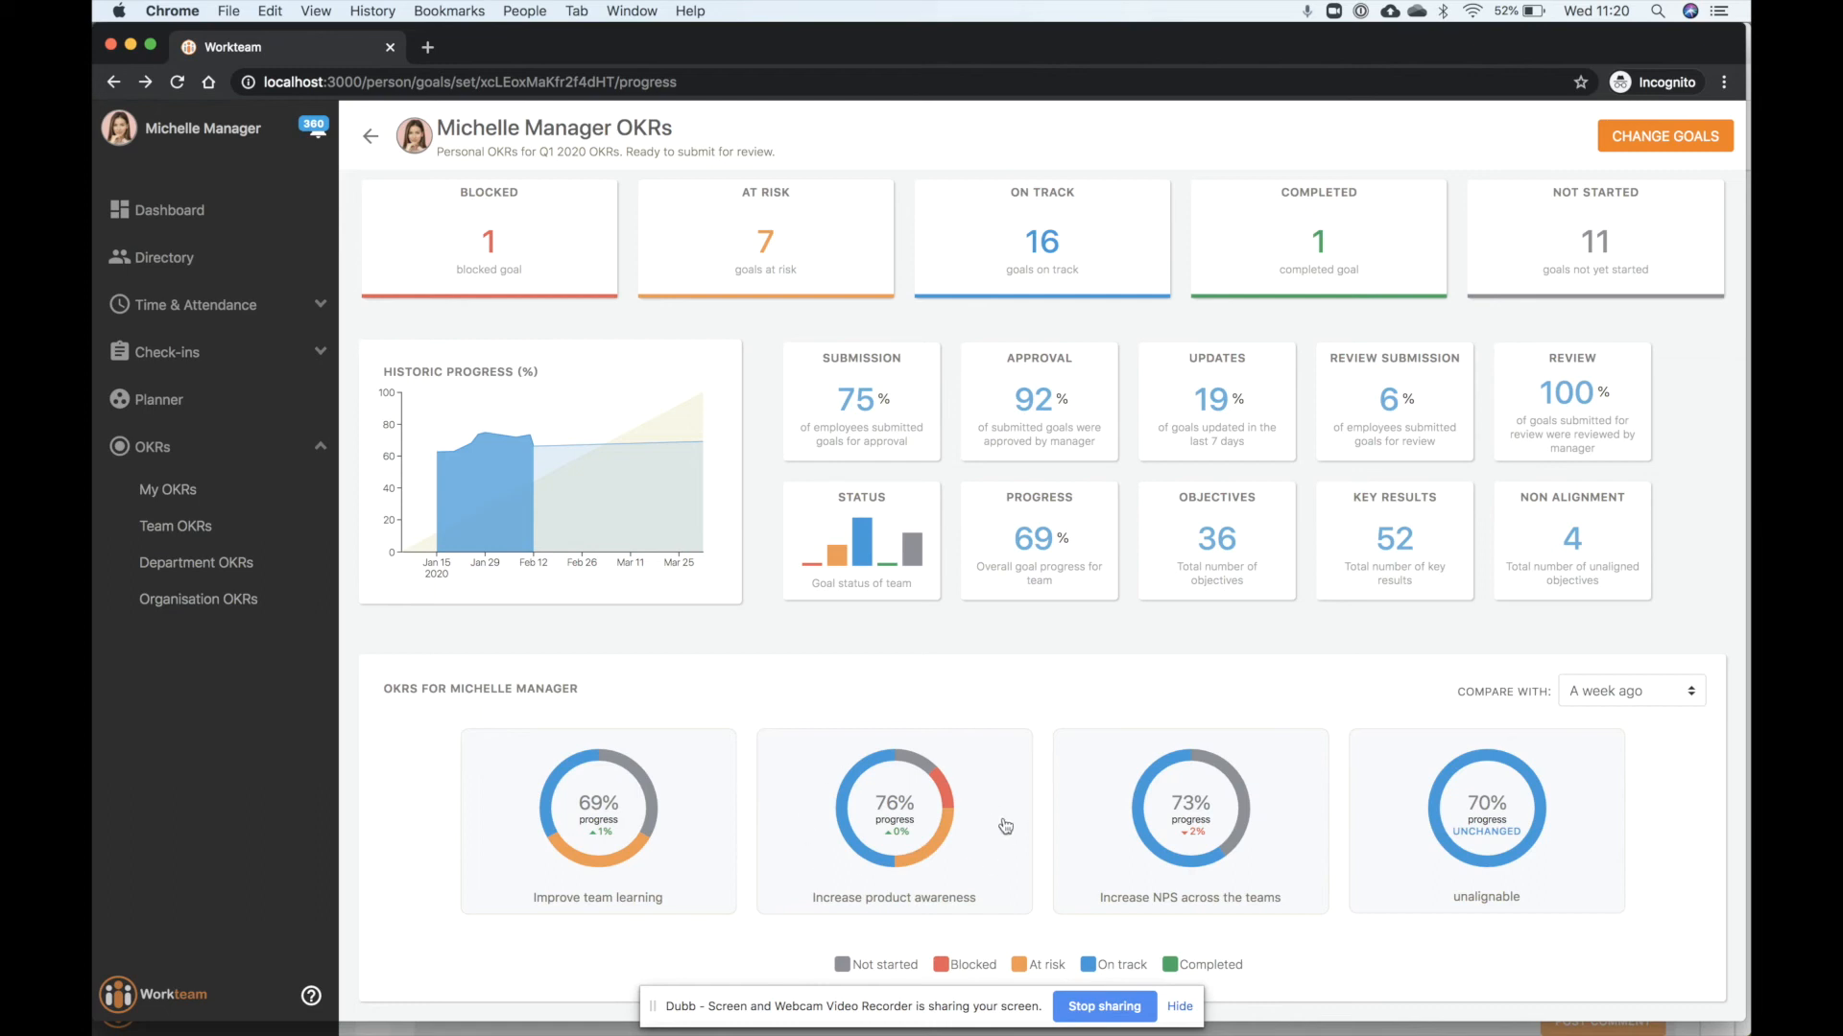
left_click(898, 814)
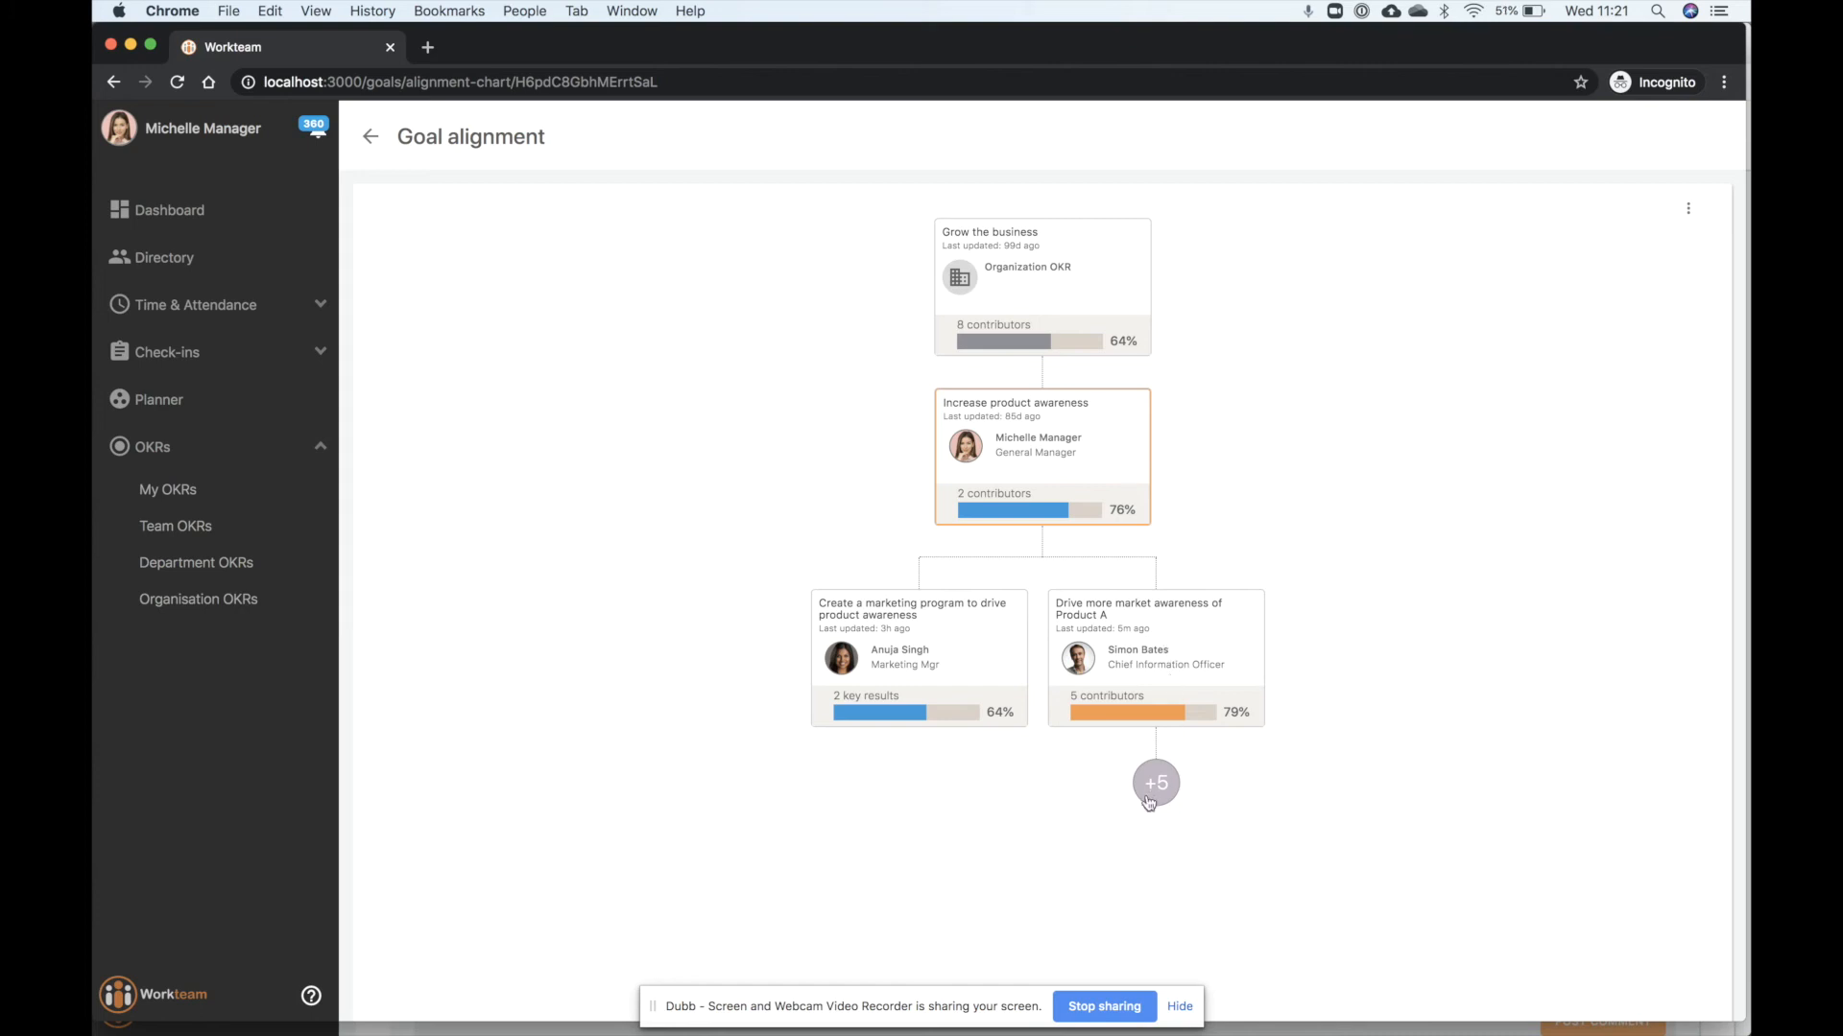
left_click(1157, 658)
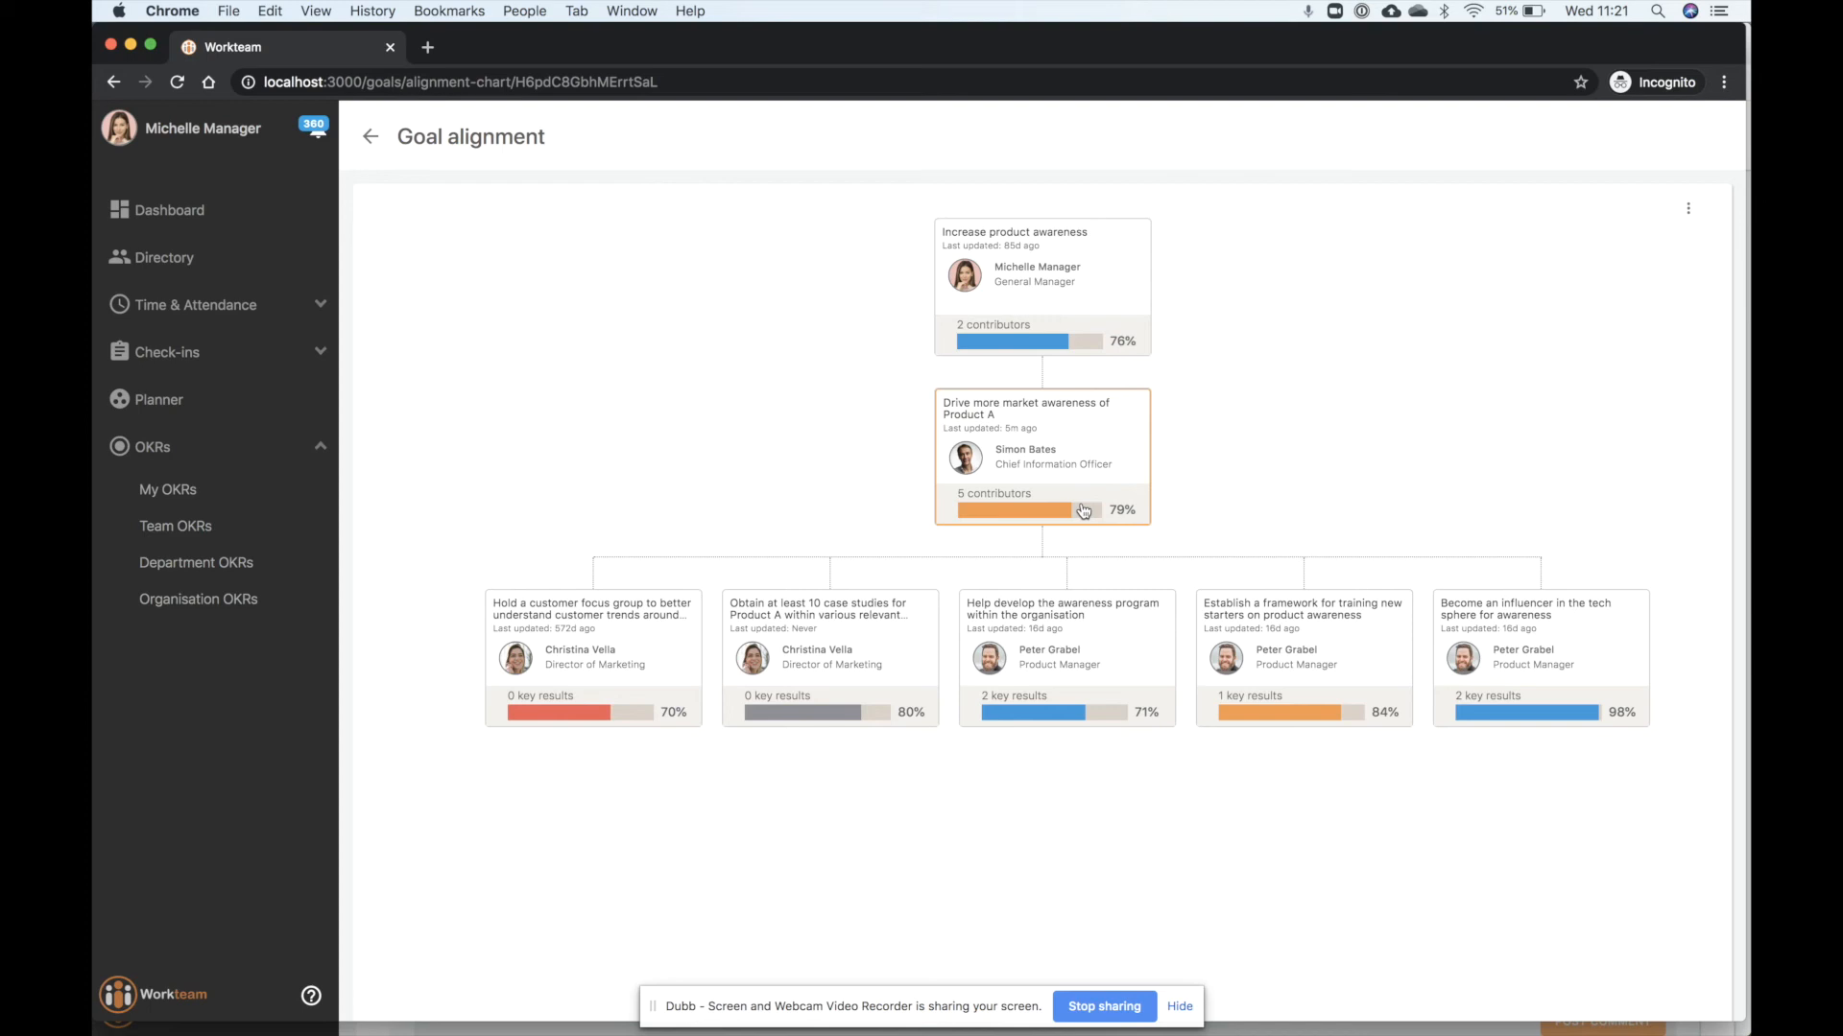
left_click(621, 677)
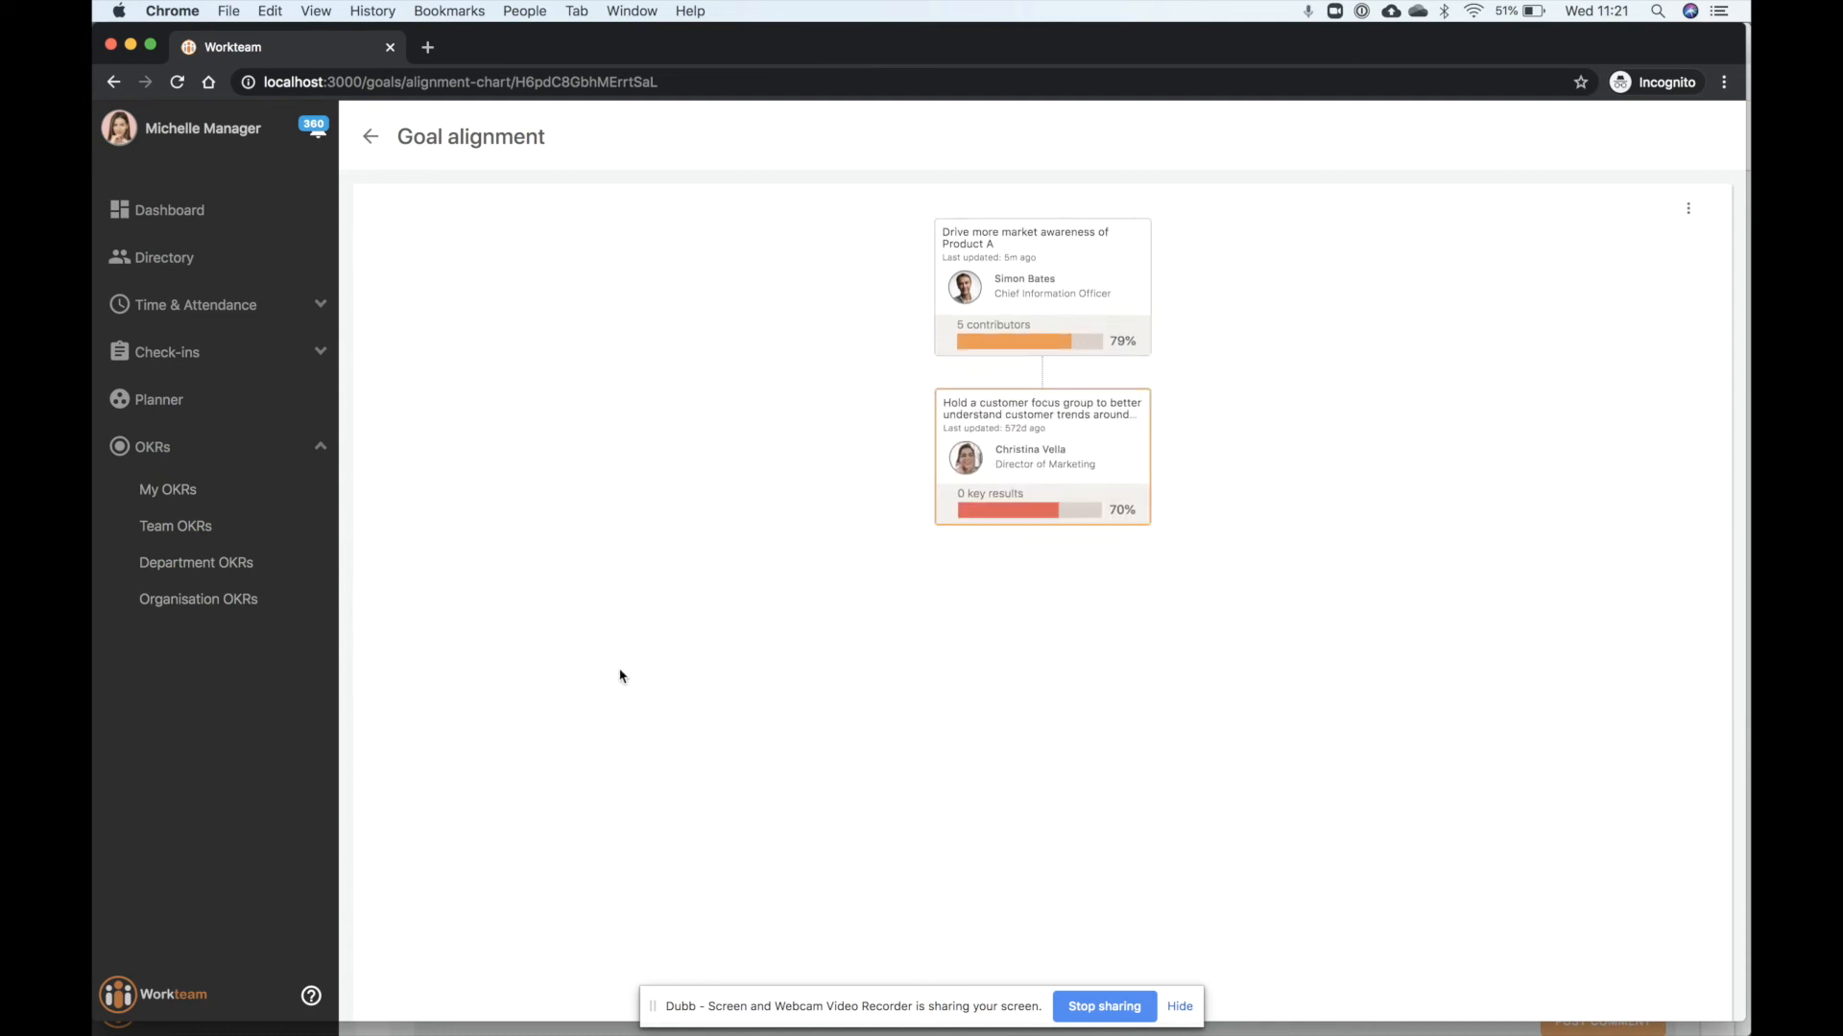
left_click(1052, 468)
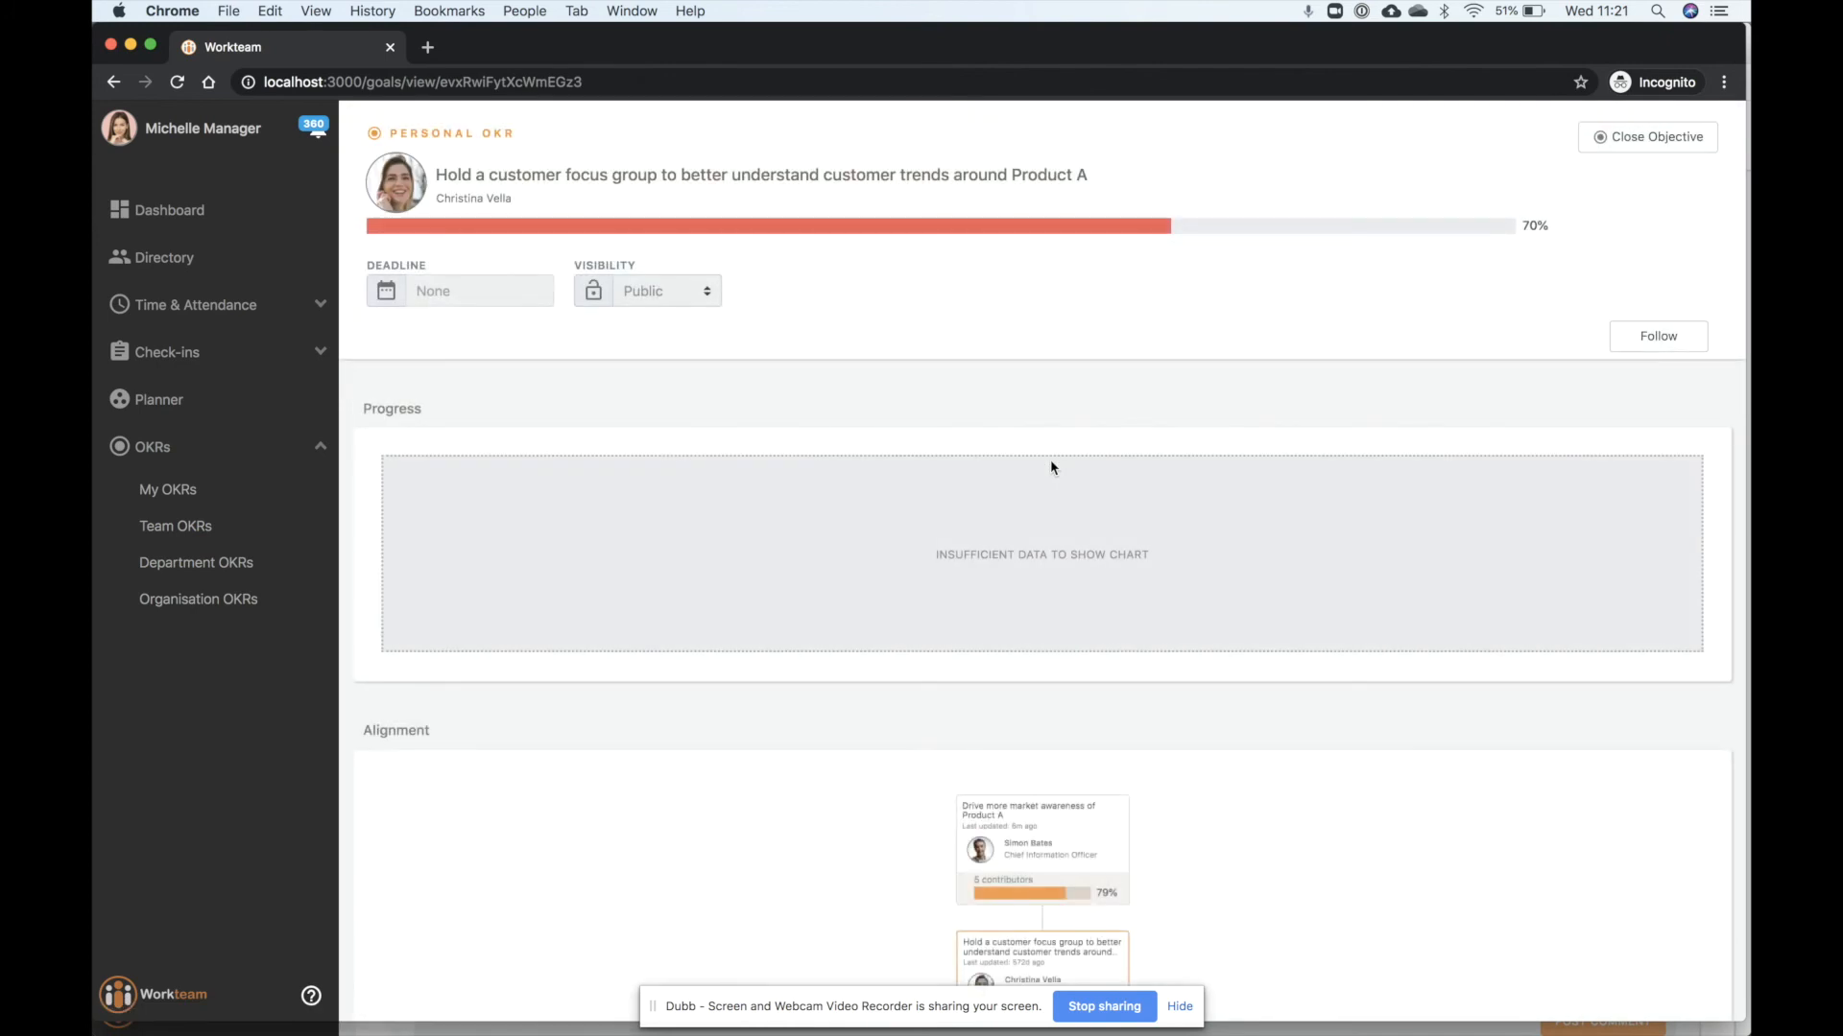
Step: Review the focus group objective's alignment and activity comments, close the objective, and return to the manager's OKR progress overview
scroll(1052, 467, "down", 3)
scroll(1052, 467, "down", 3)
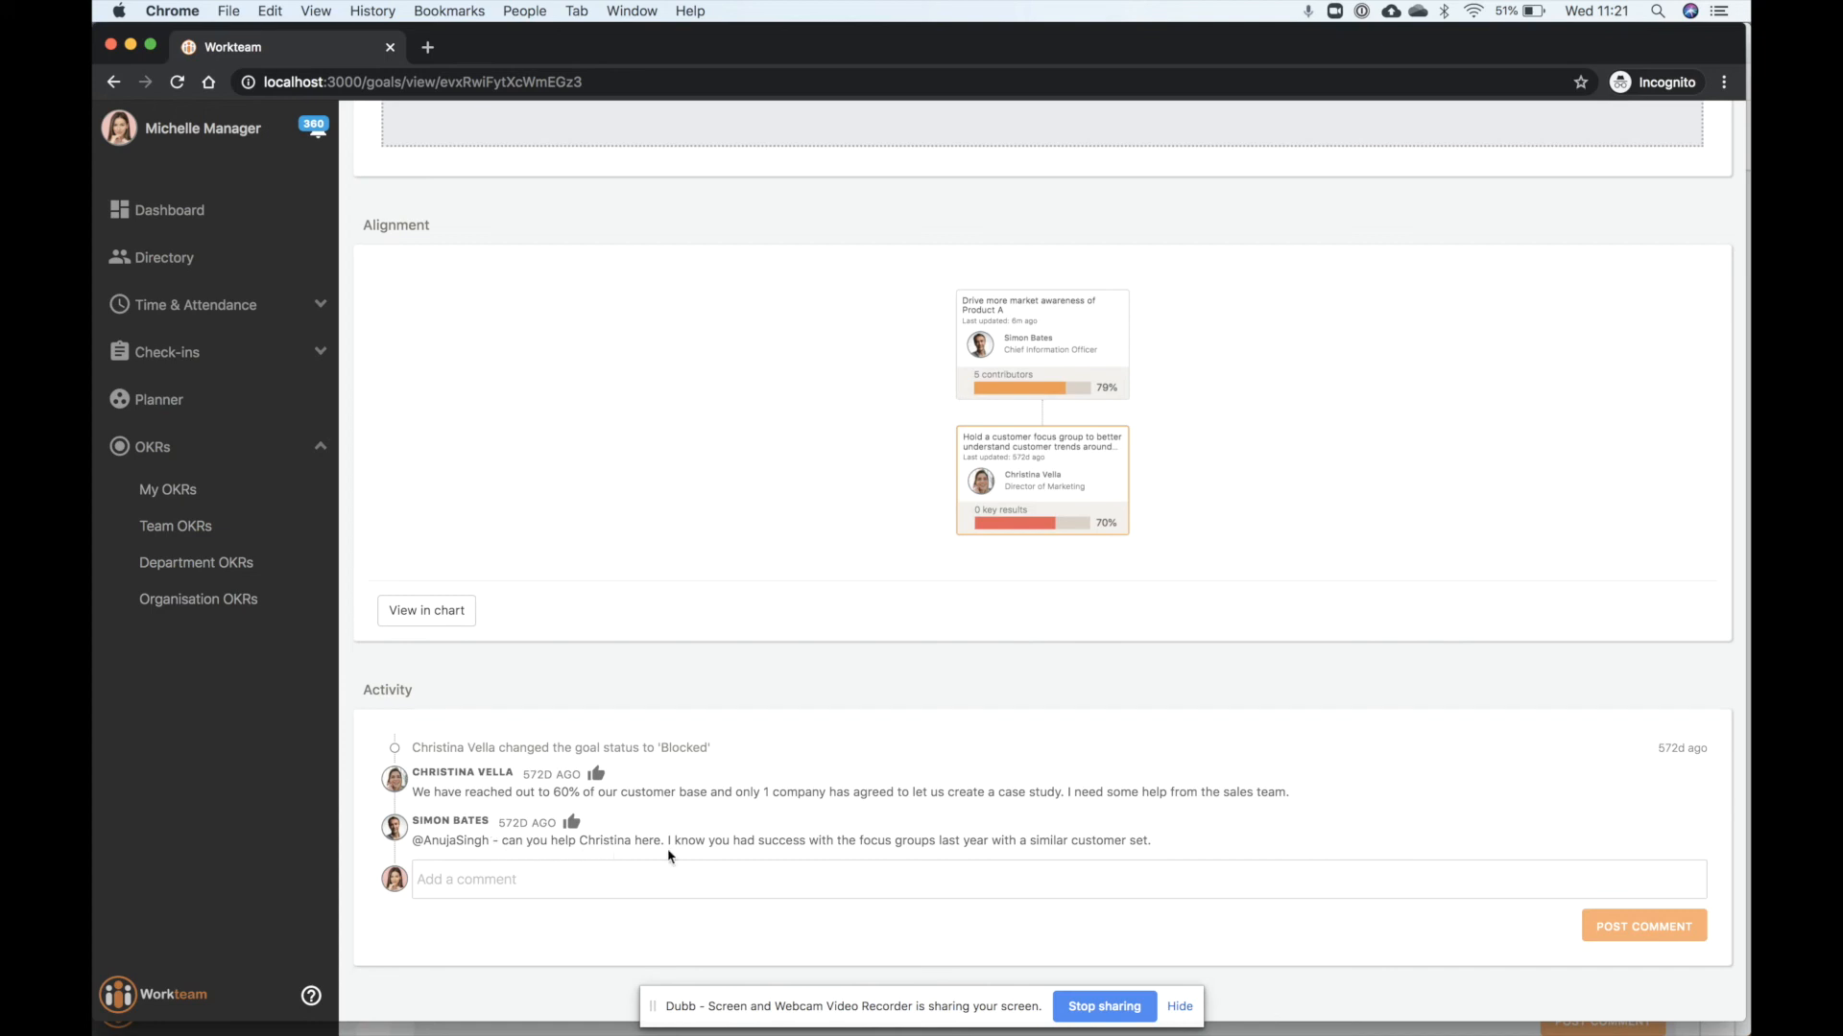
scroll(674, 854, "up", 10)
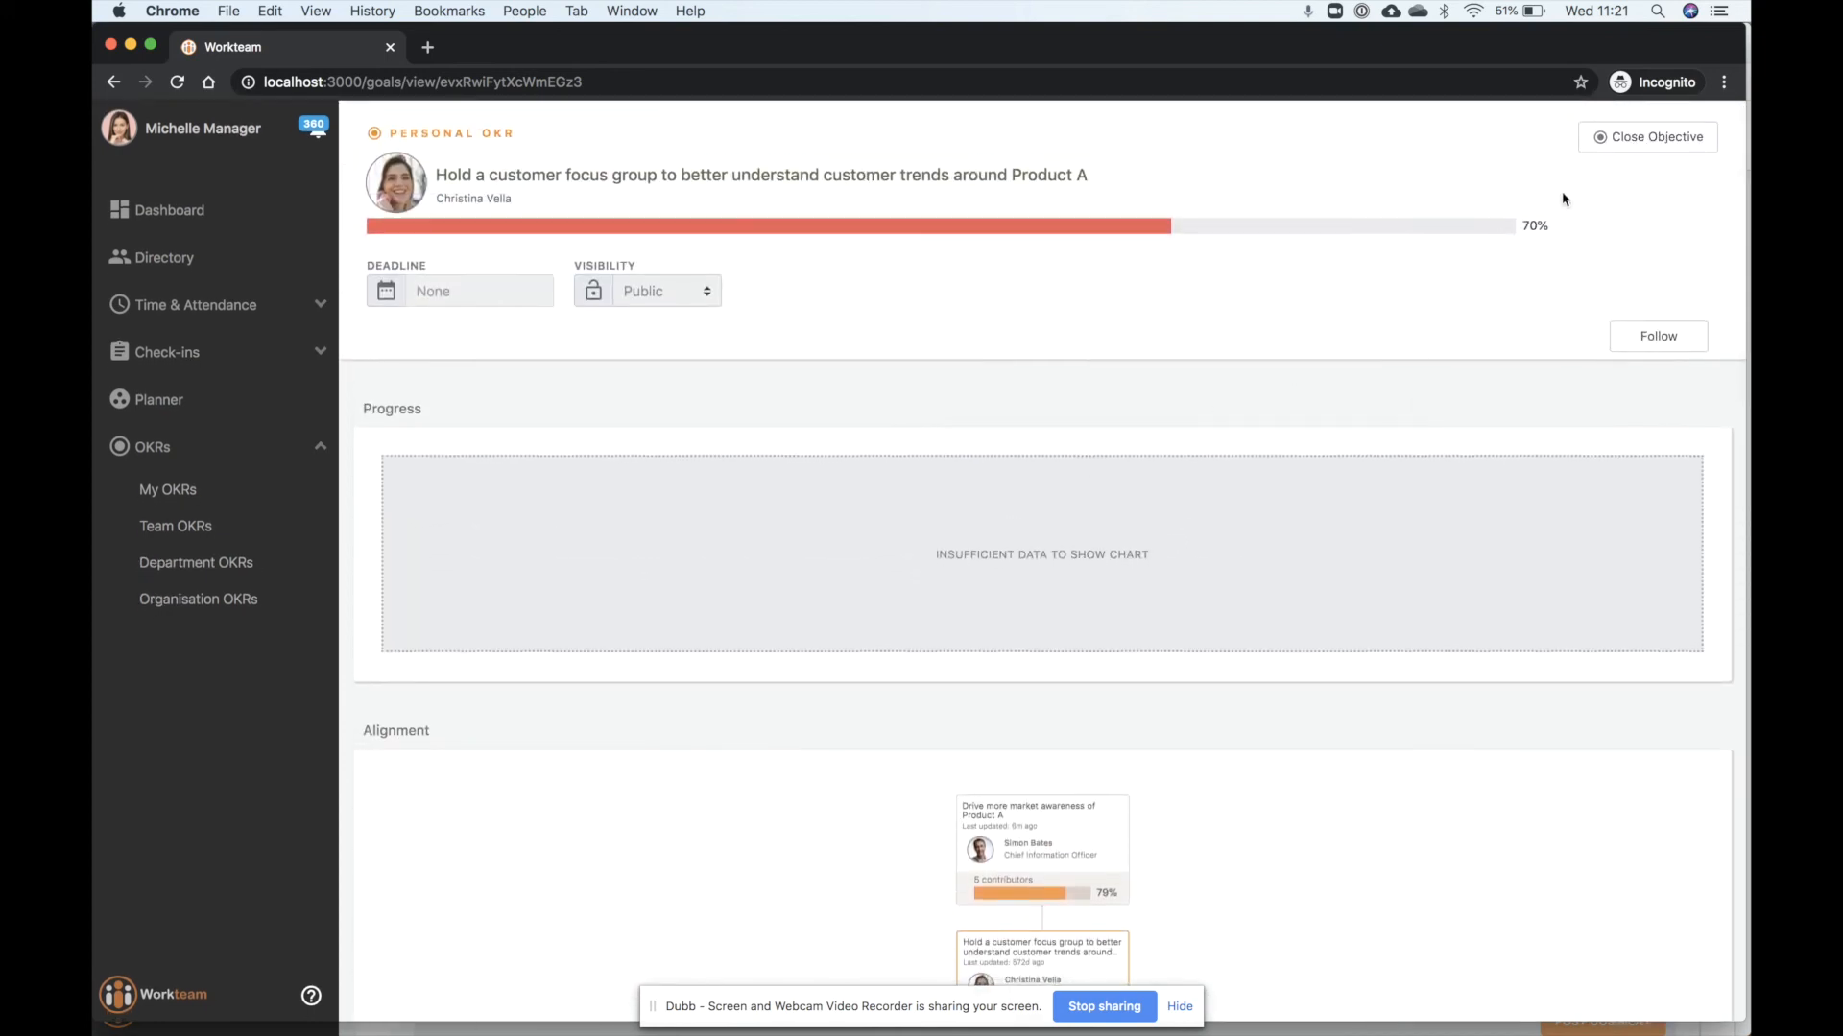
left_click(1654, 146)
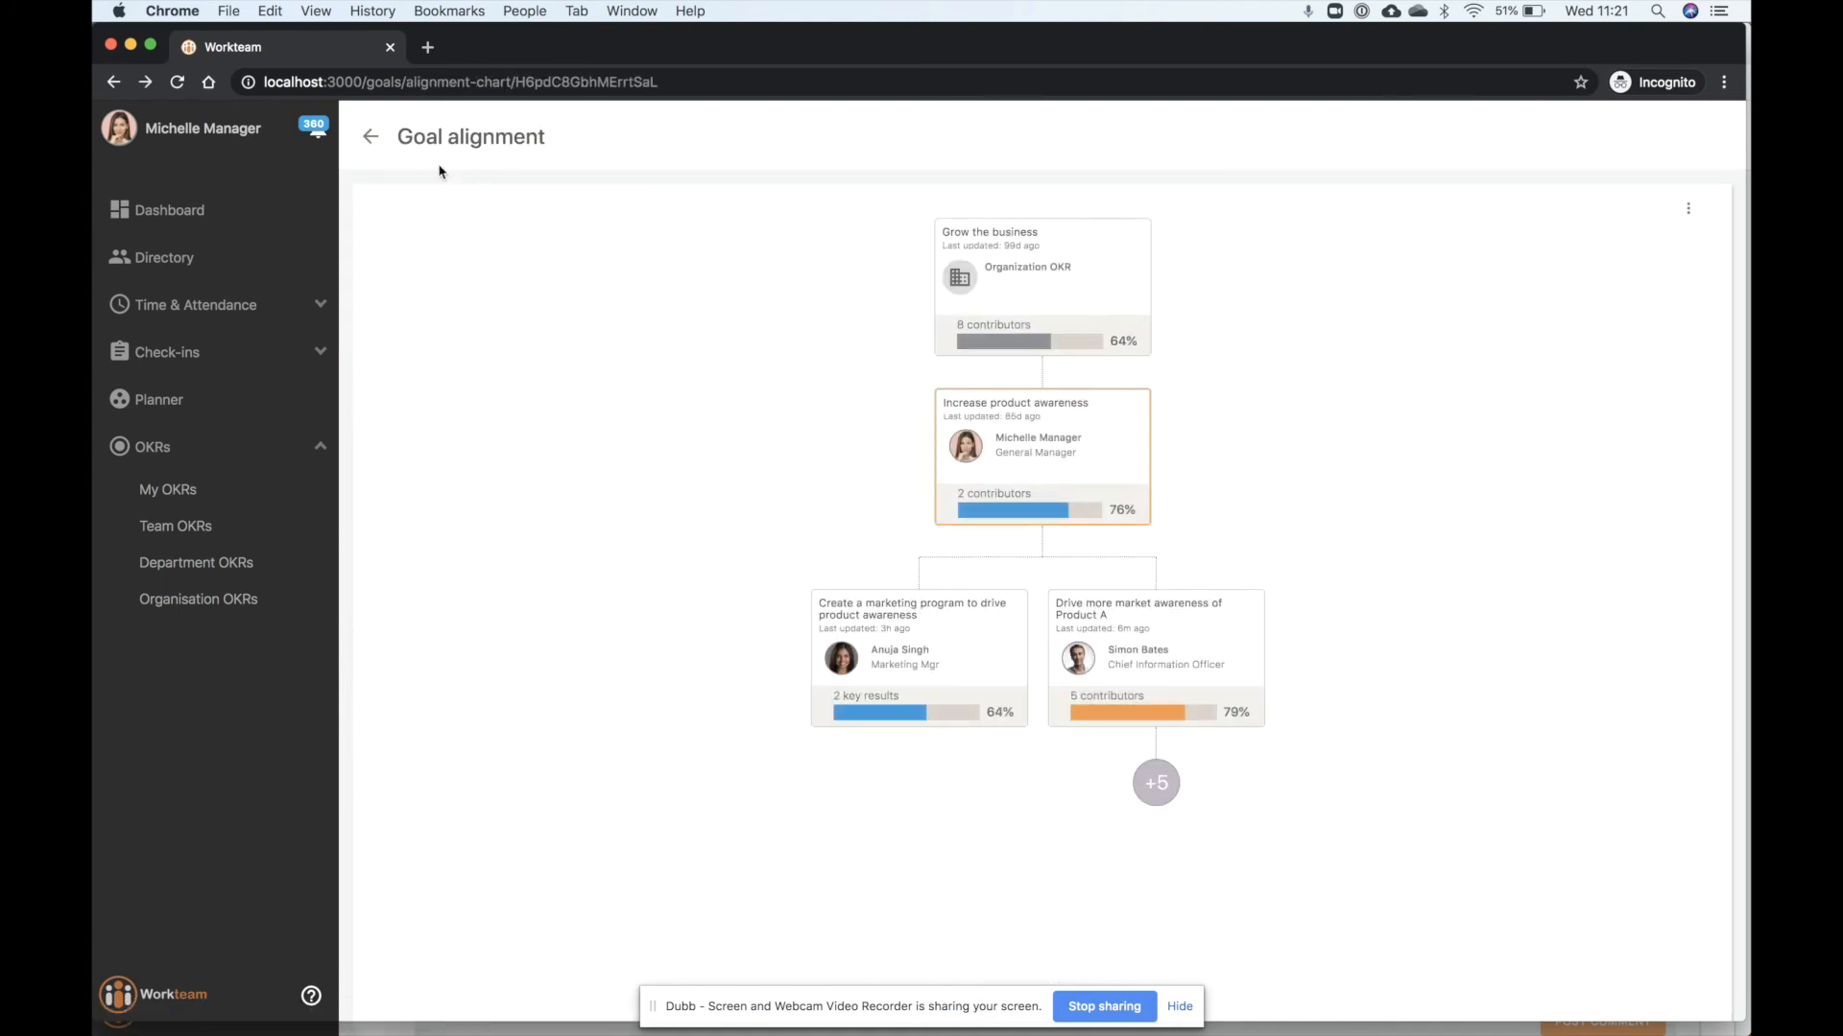
left_click(371, 142)
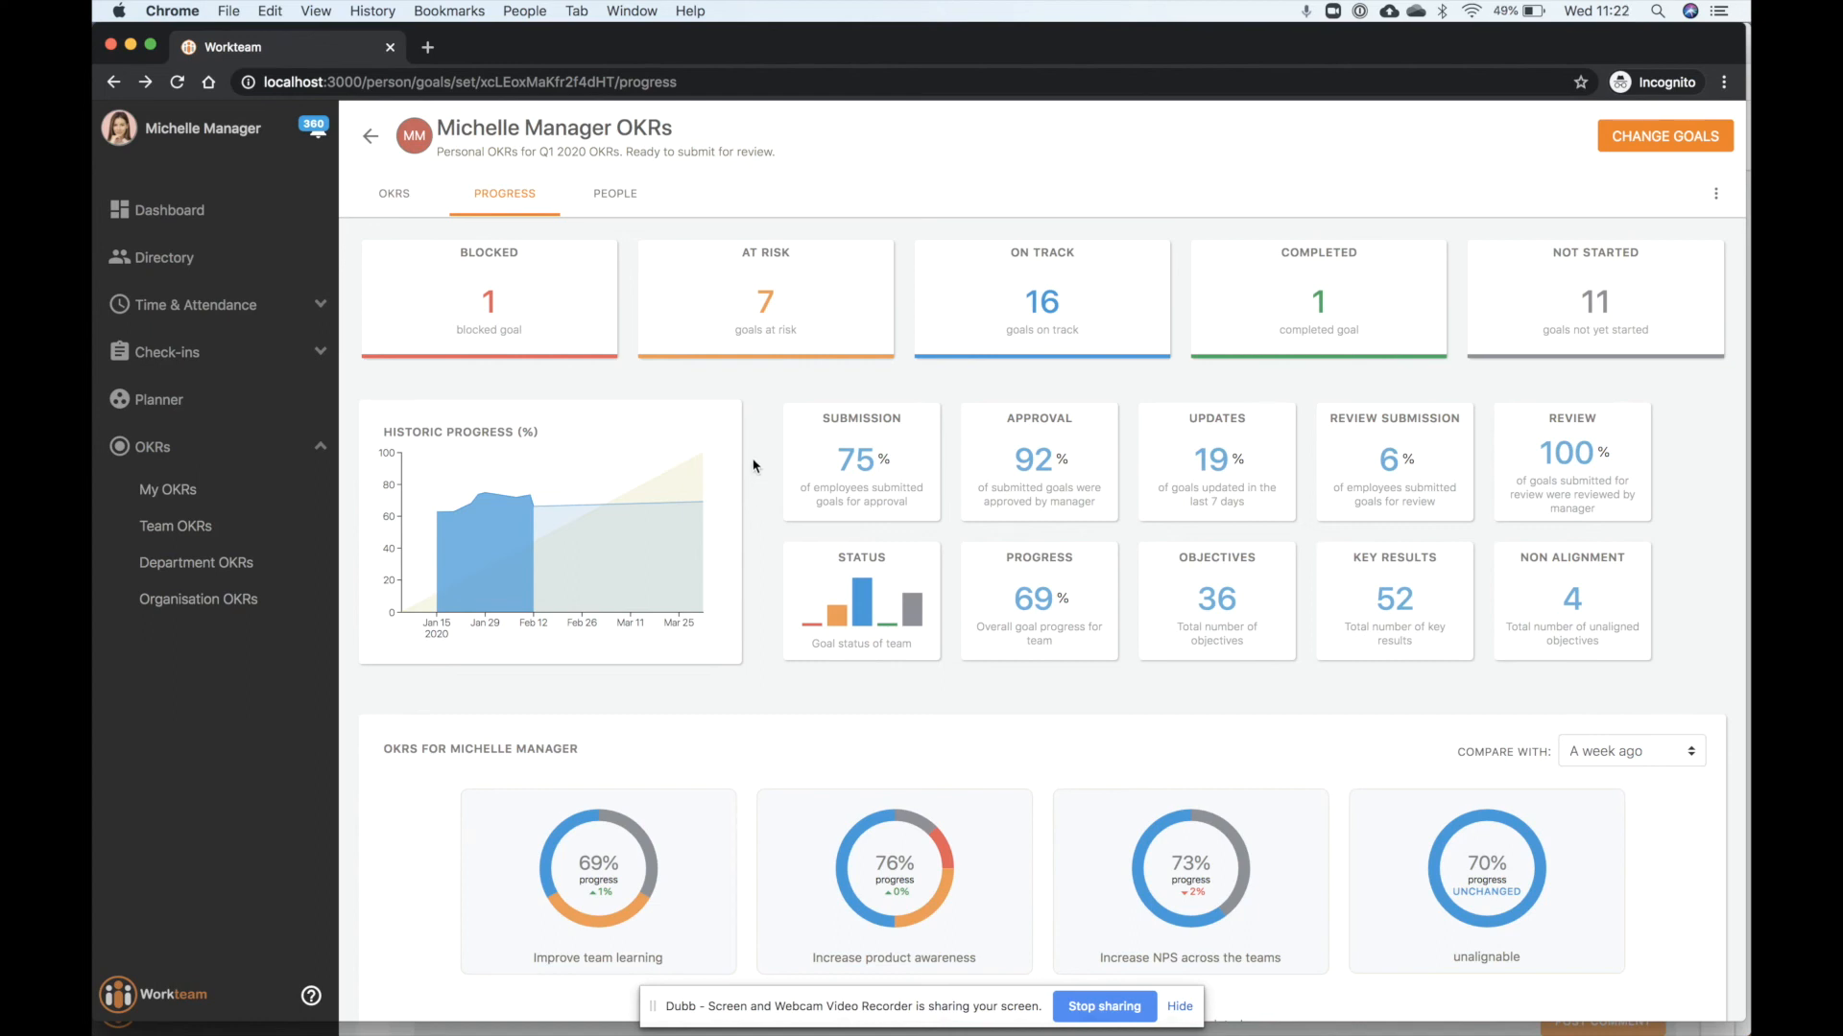
Step: View the progress overview of the Legal department's OKRs, including its department objective chart
left_click(178, 566)
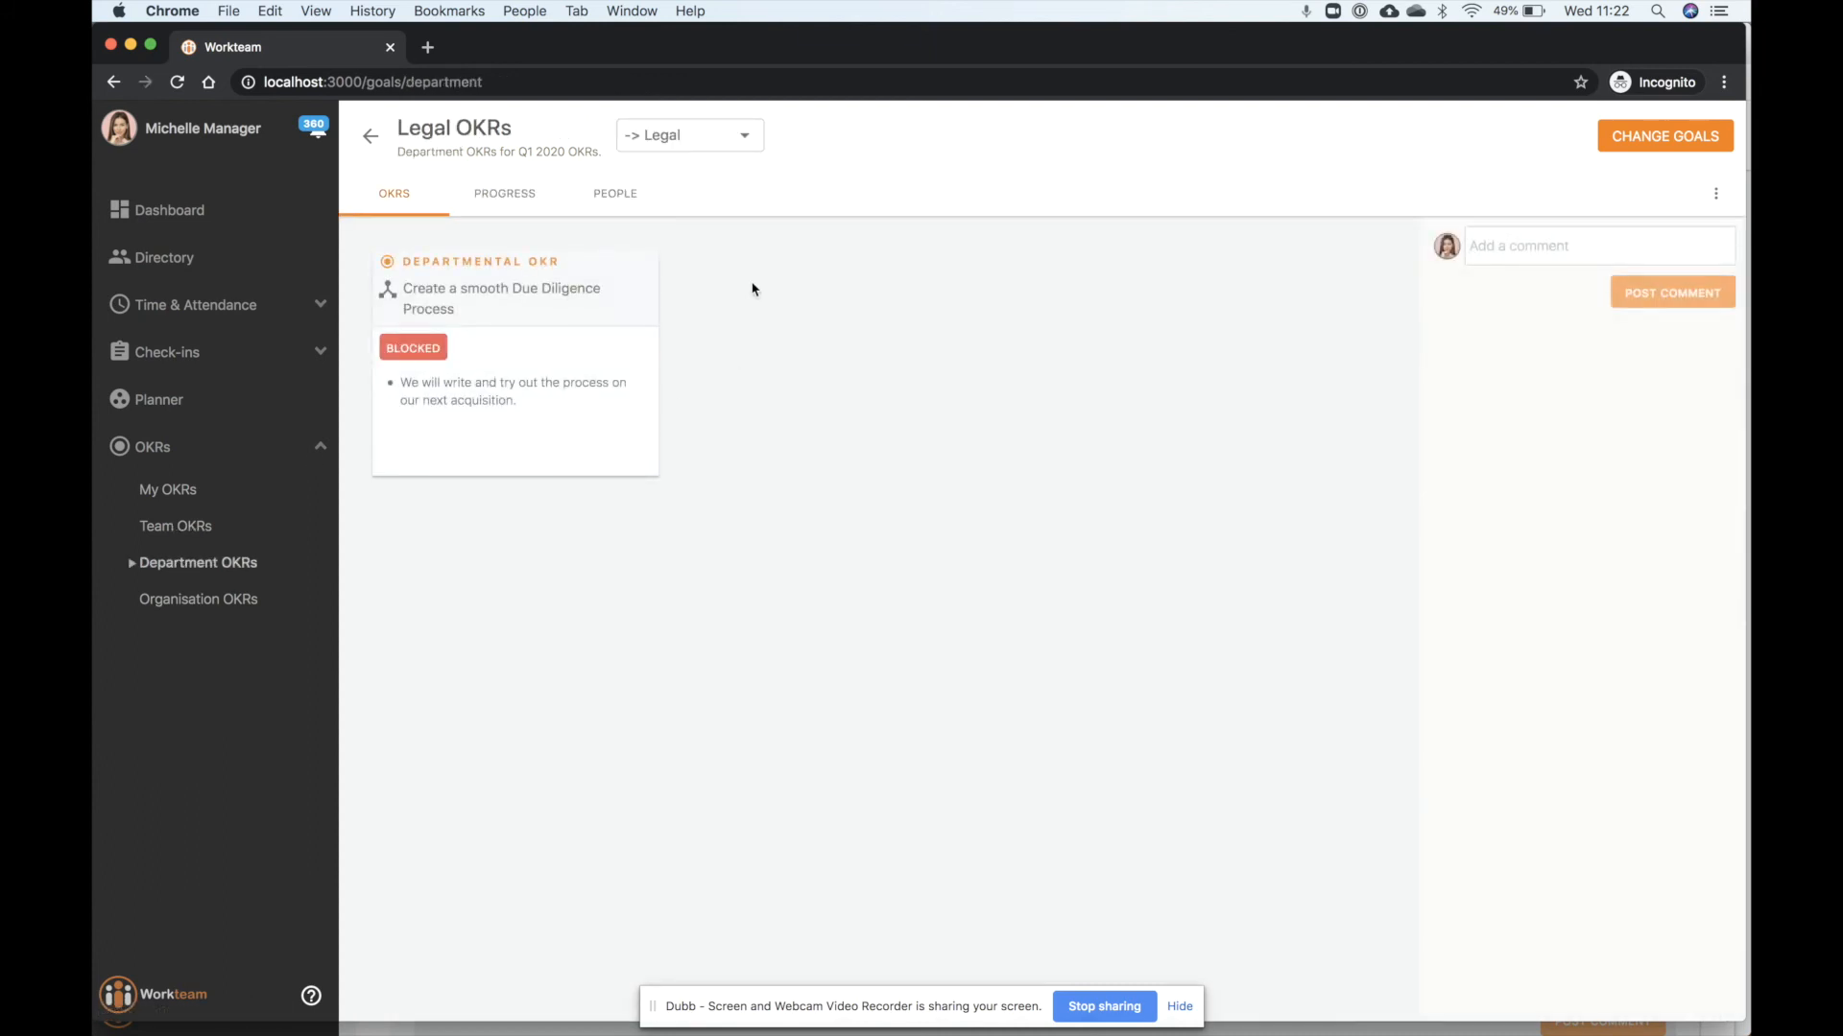
left_click(508, 198)
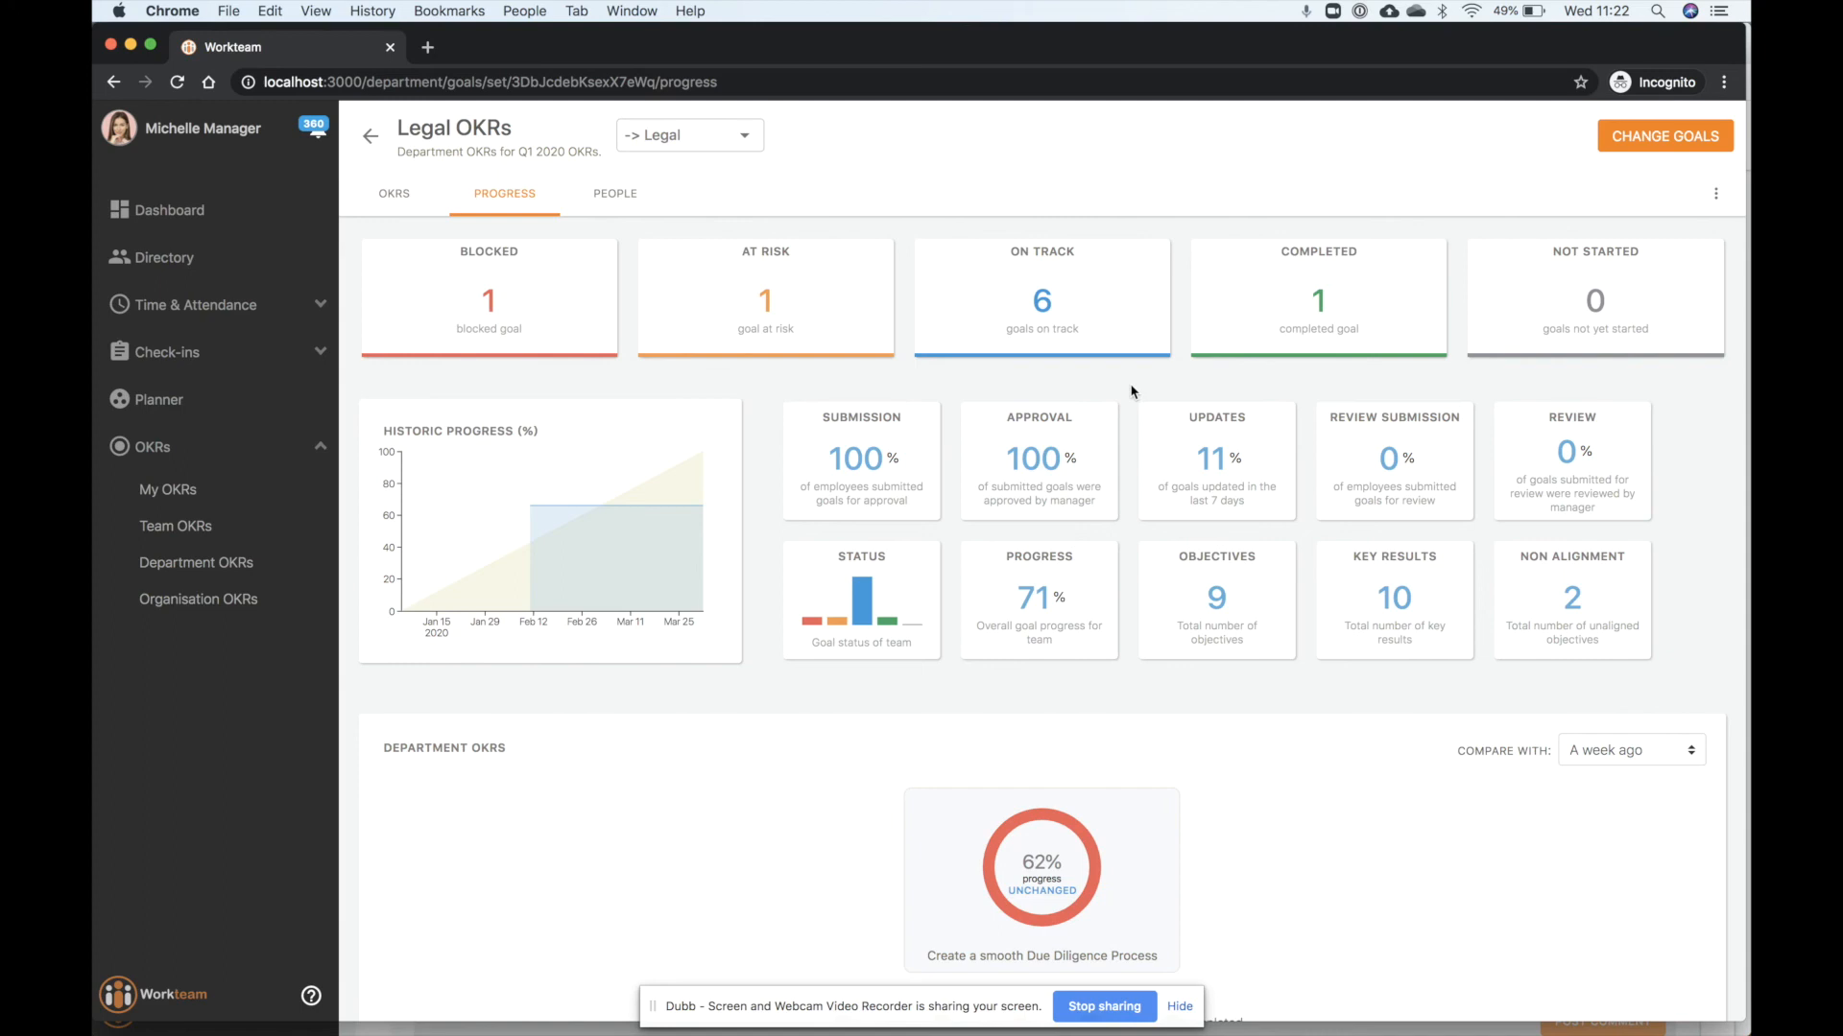
scroll(1131, 392, "down", 1)
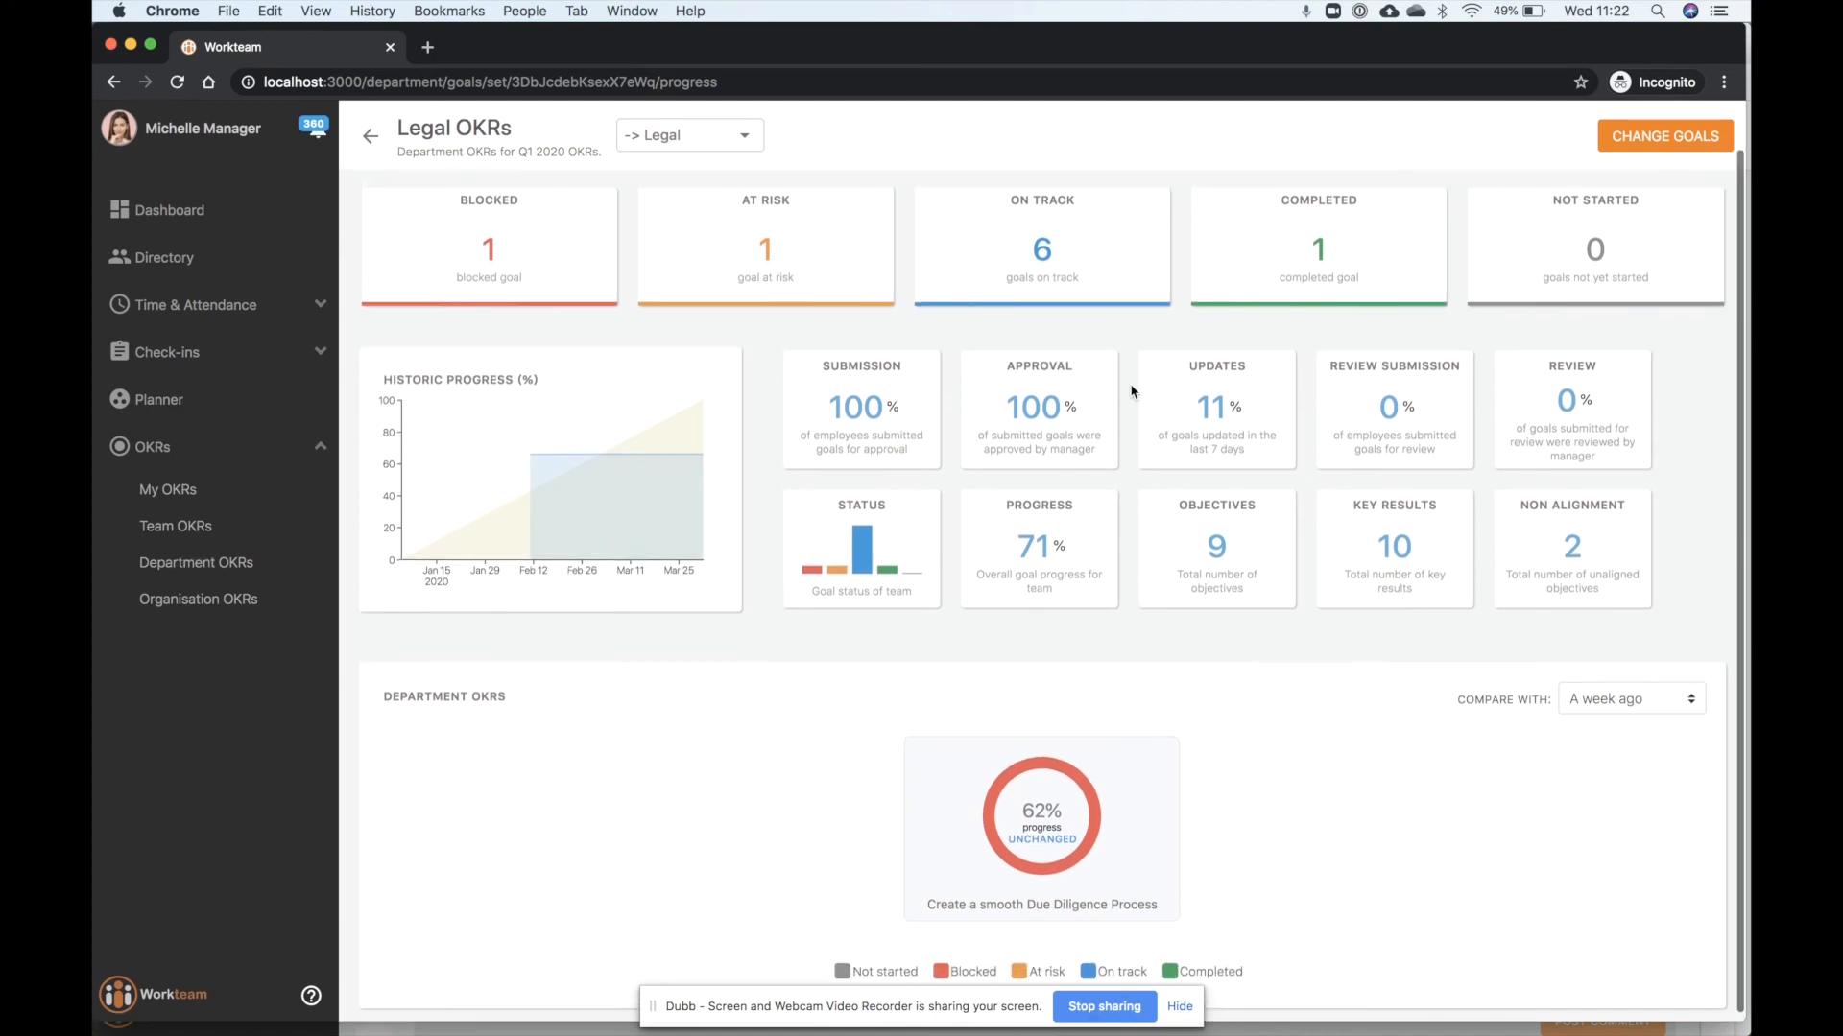
scroll(1132, 392, "up", 1)
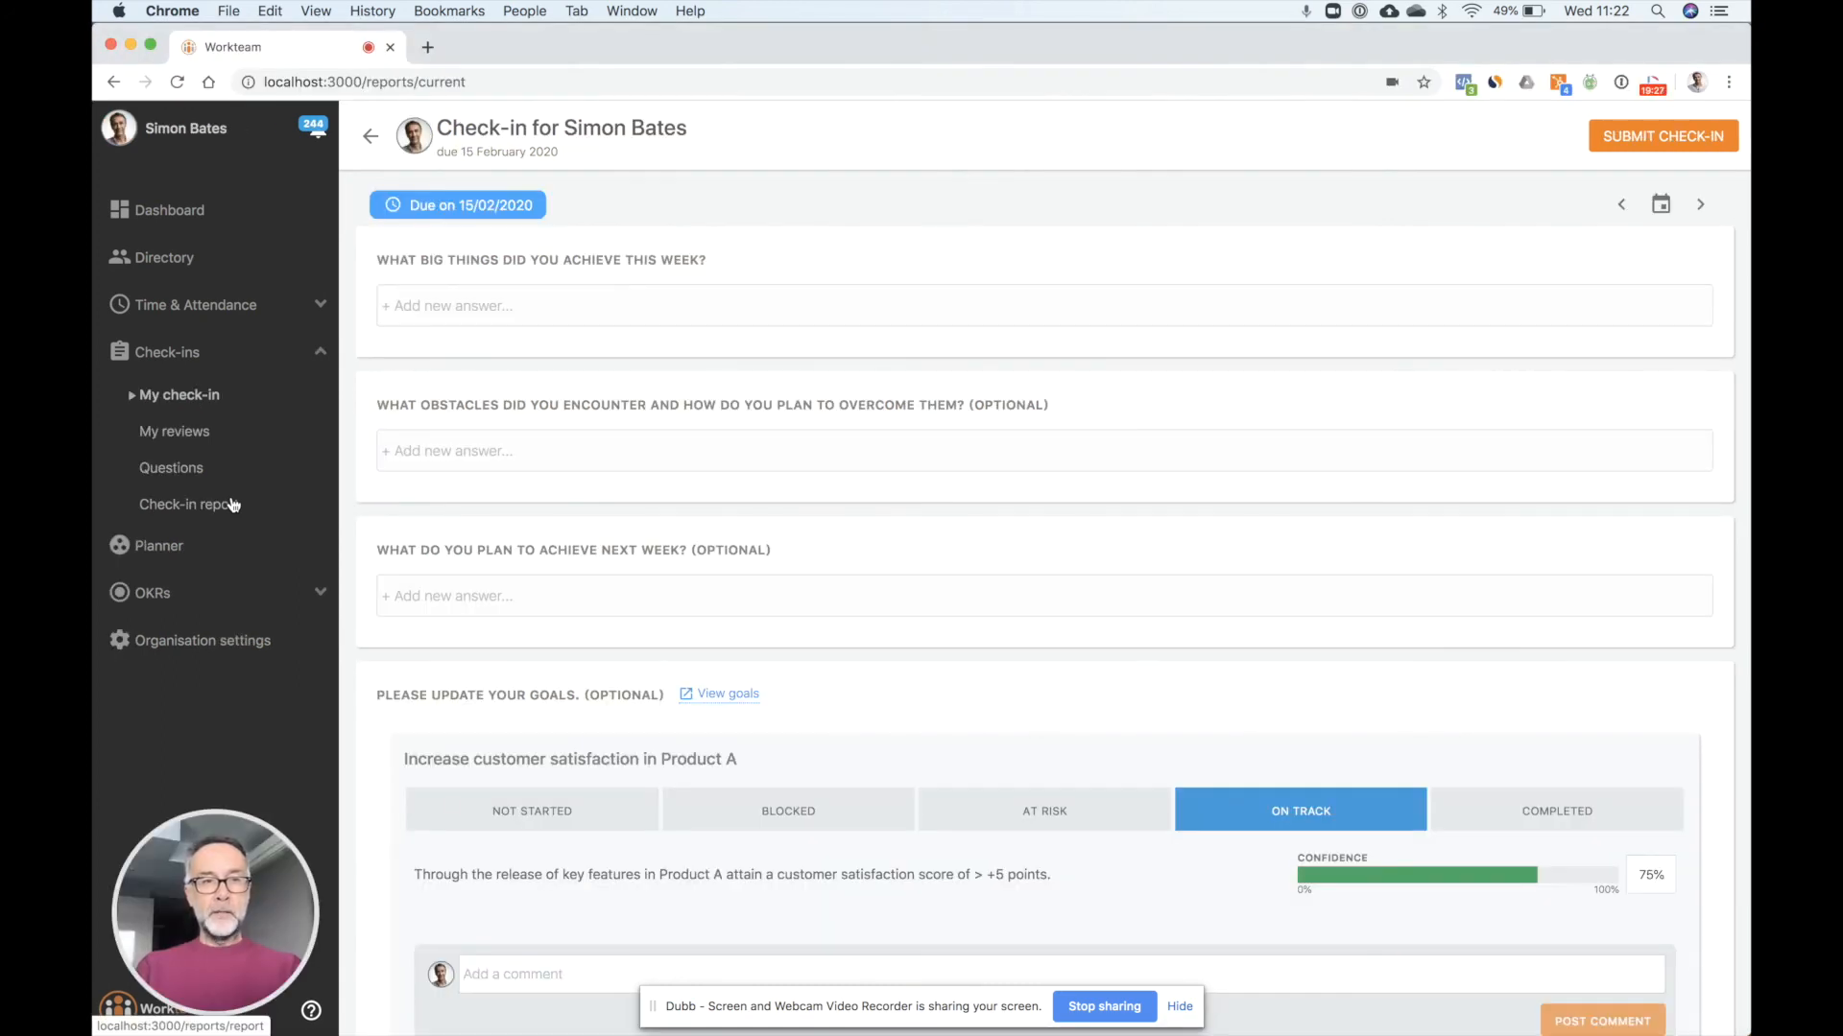
Step: Switch to the other Workteam window and view the progress overview of the Q1 2020 Organization OKRs
left_click(153, 592)
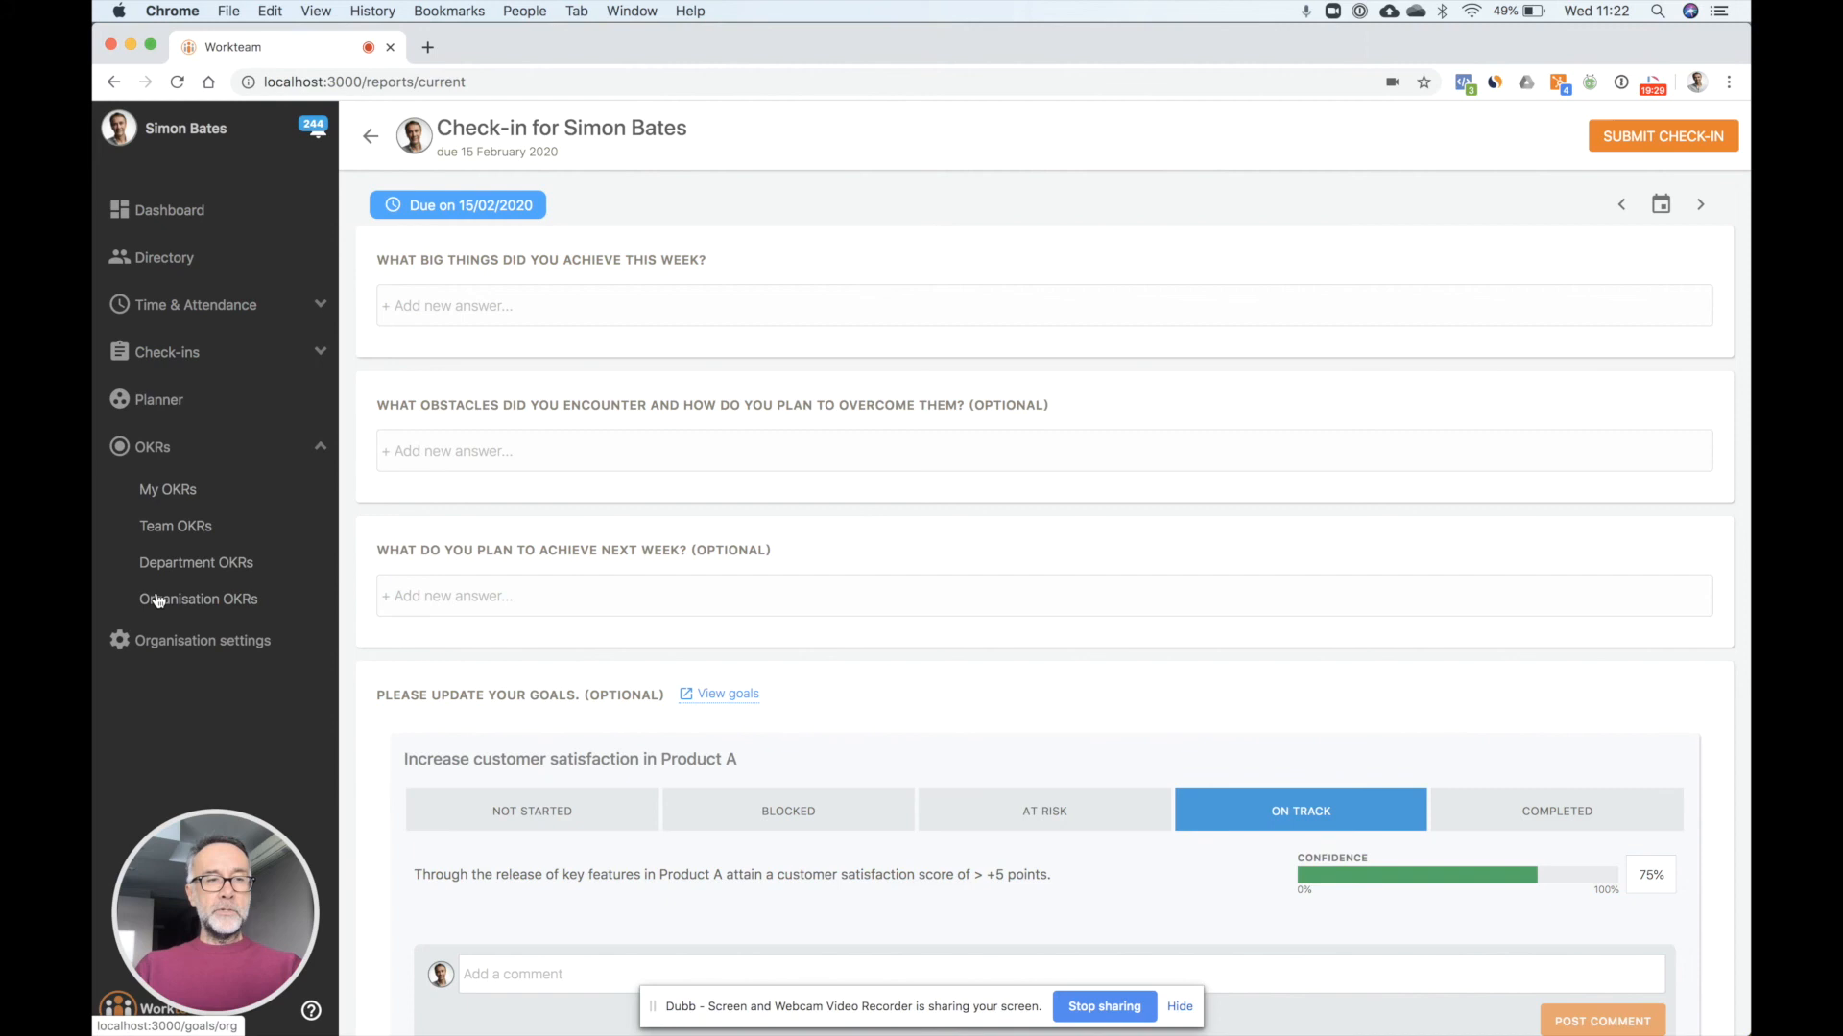
left_click(178, 604)
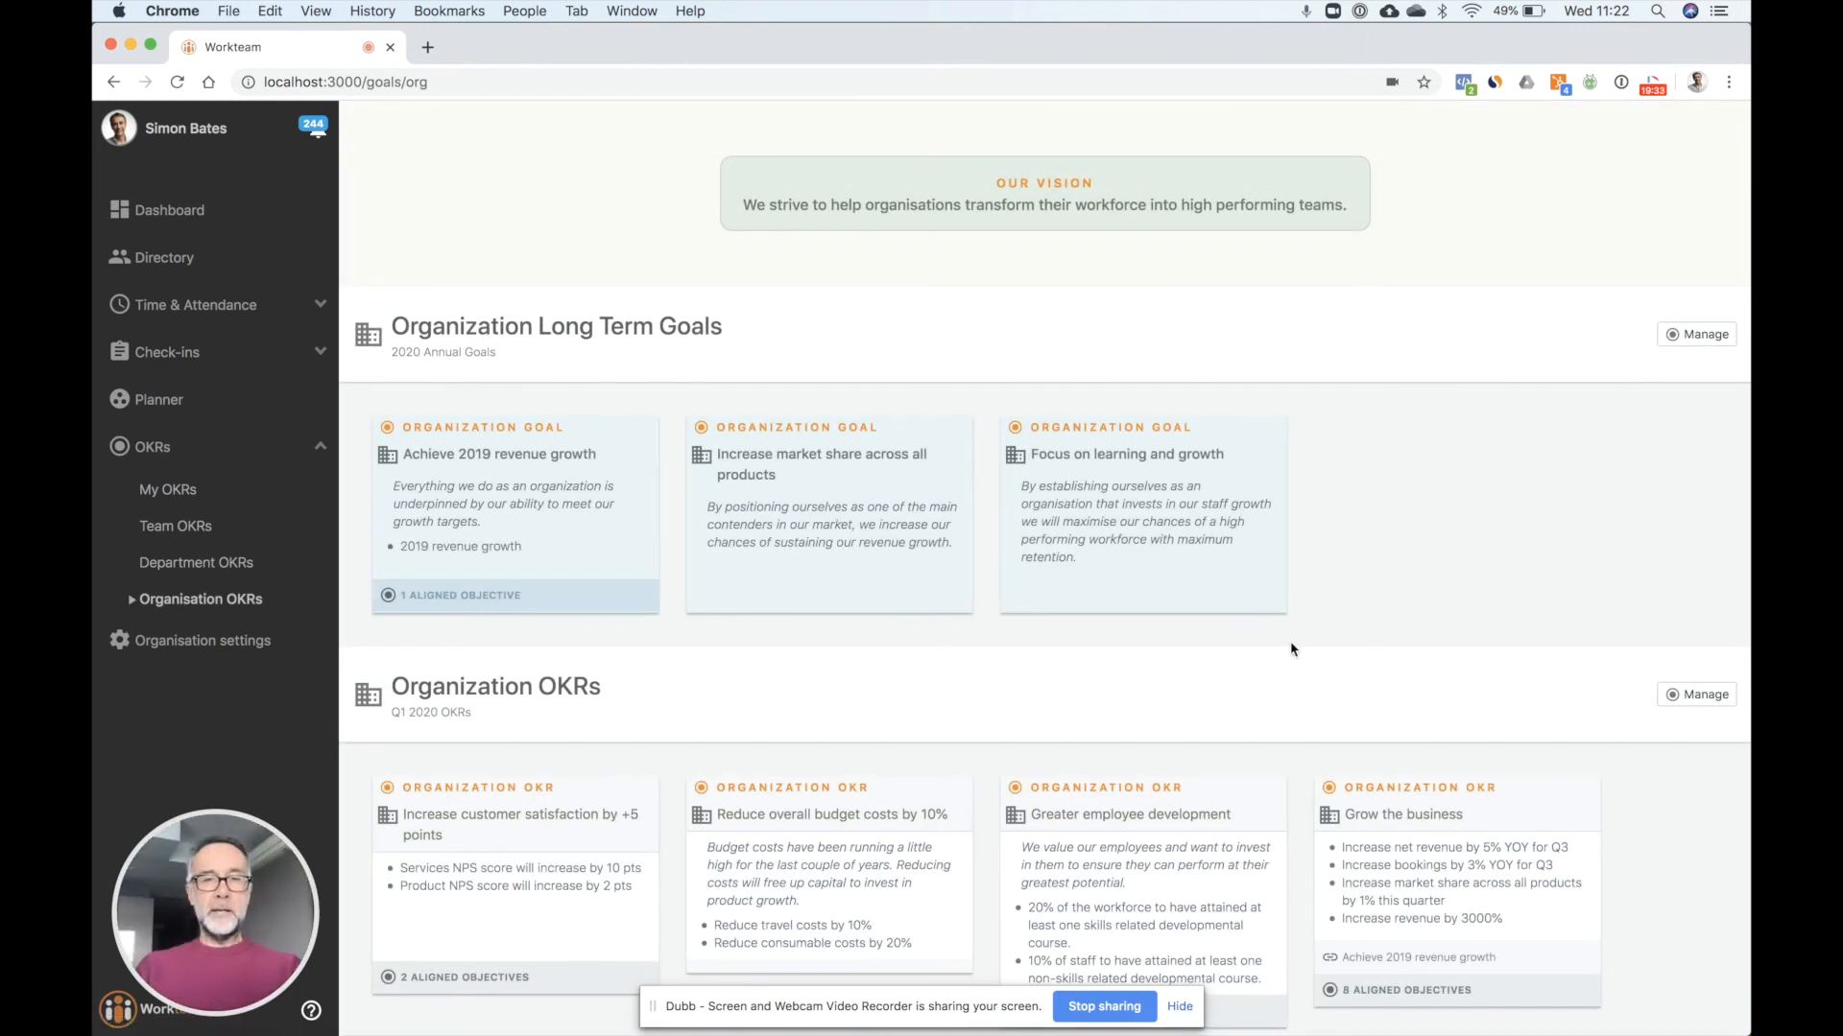
left_click(1702, 697)
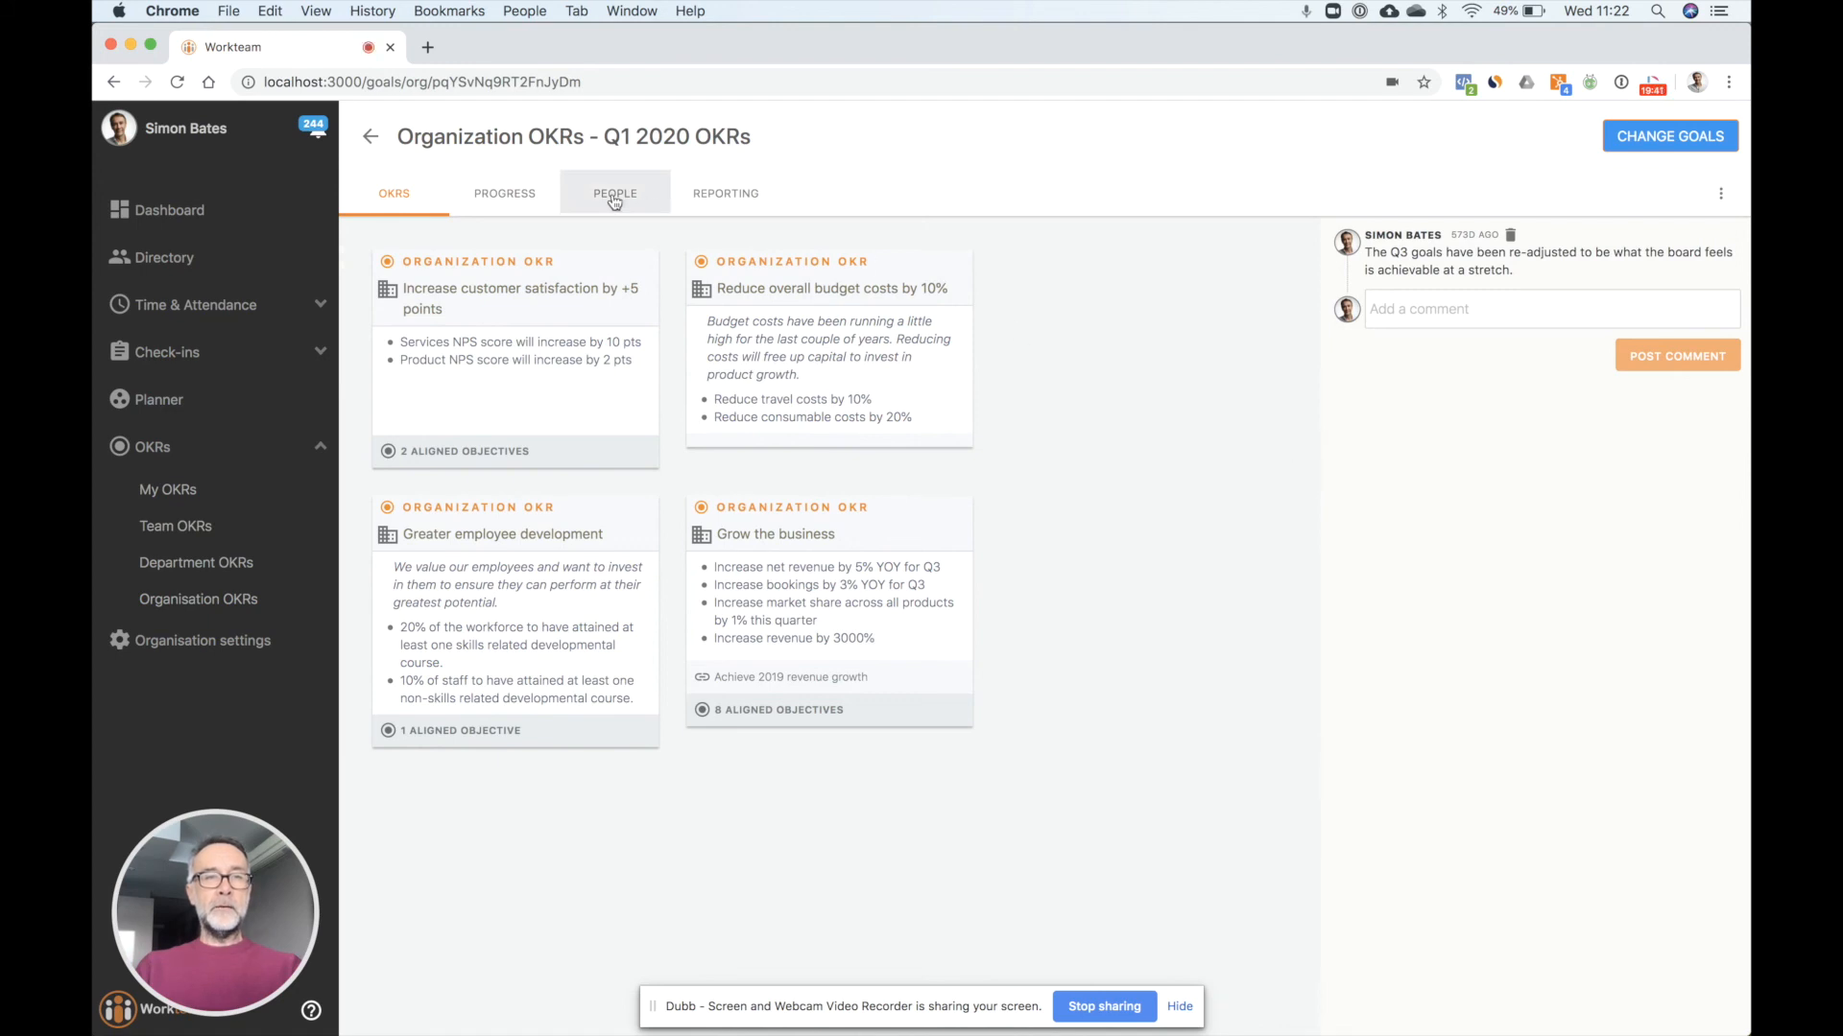
left_click(511, 197)
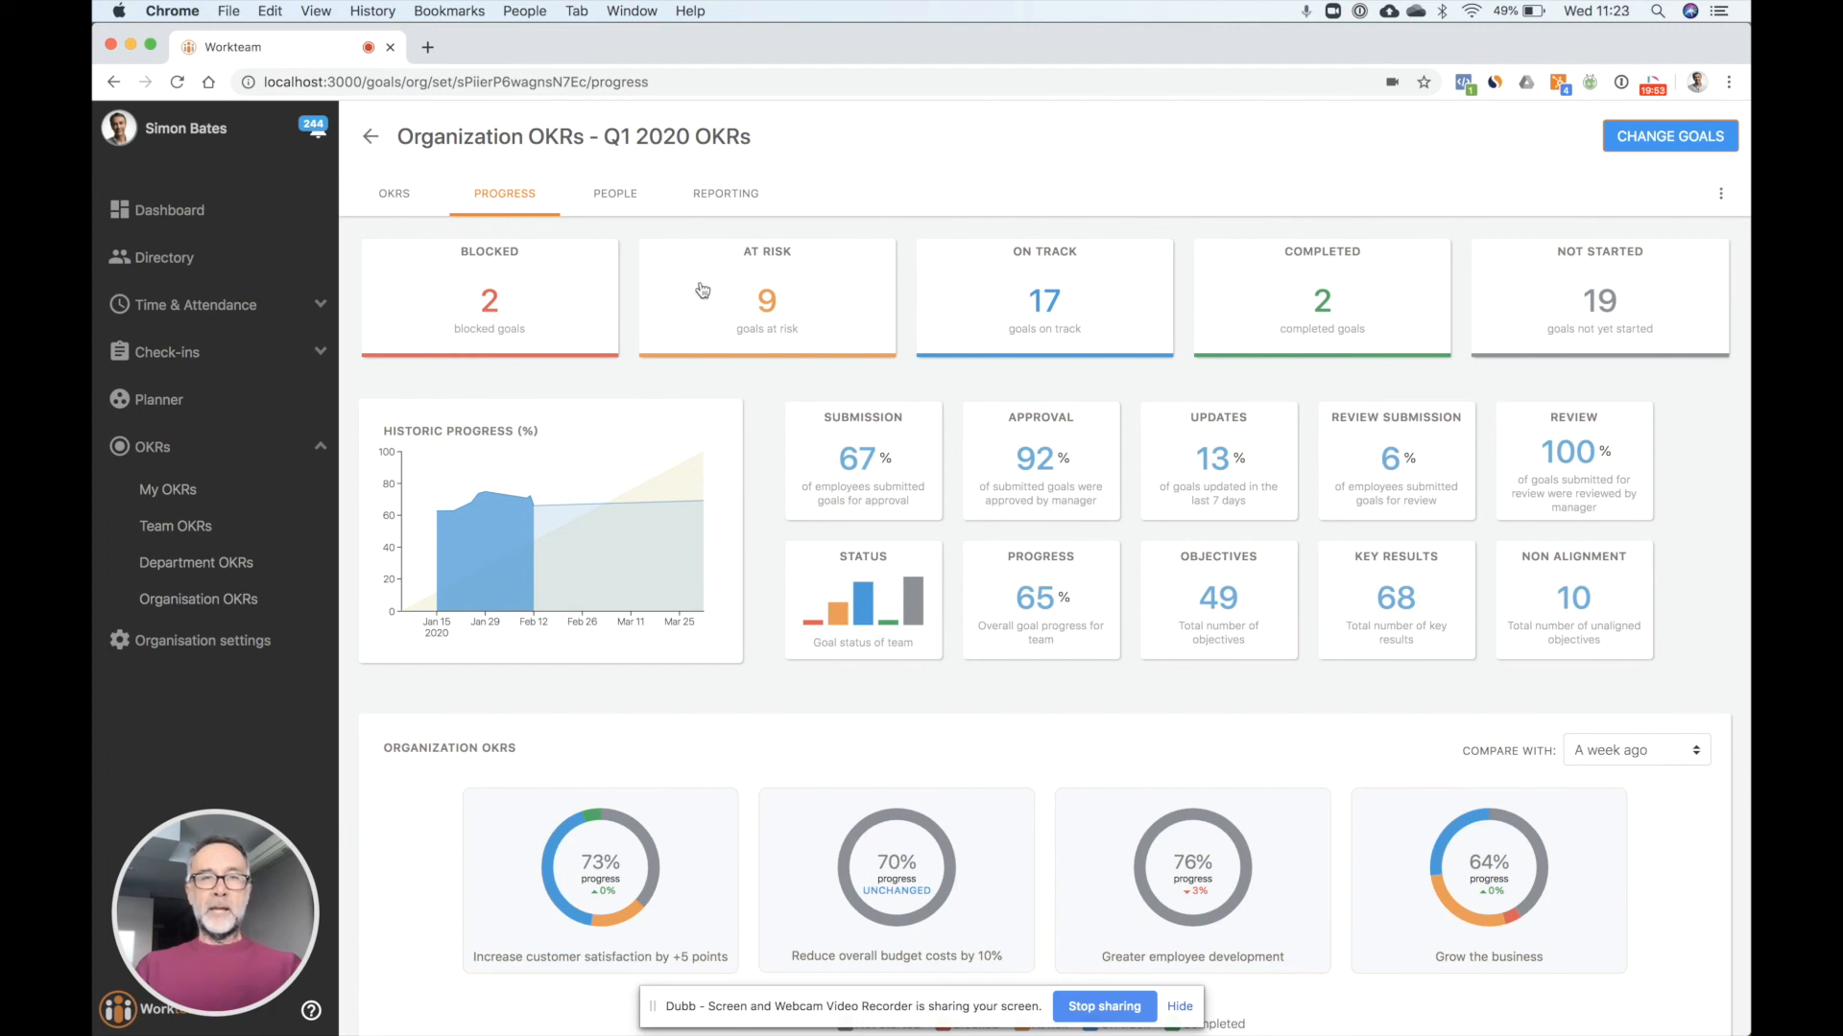
Step: View the organization OKR report of all objectives and look through its available filter criteria without applying one
left_click(734, 202)
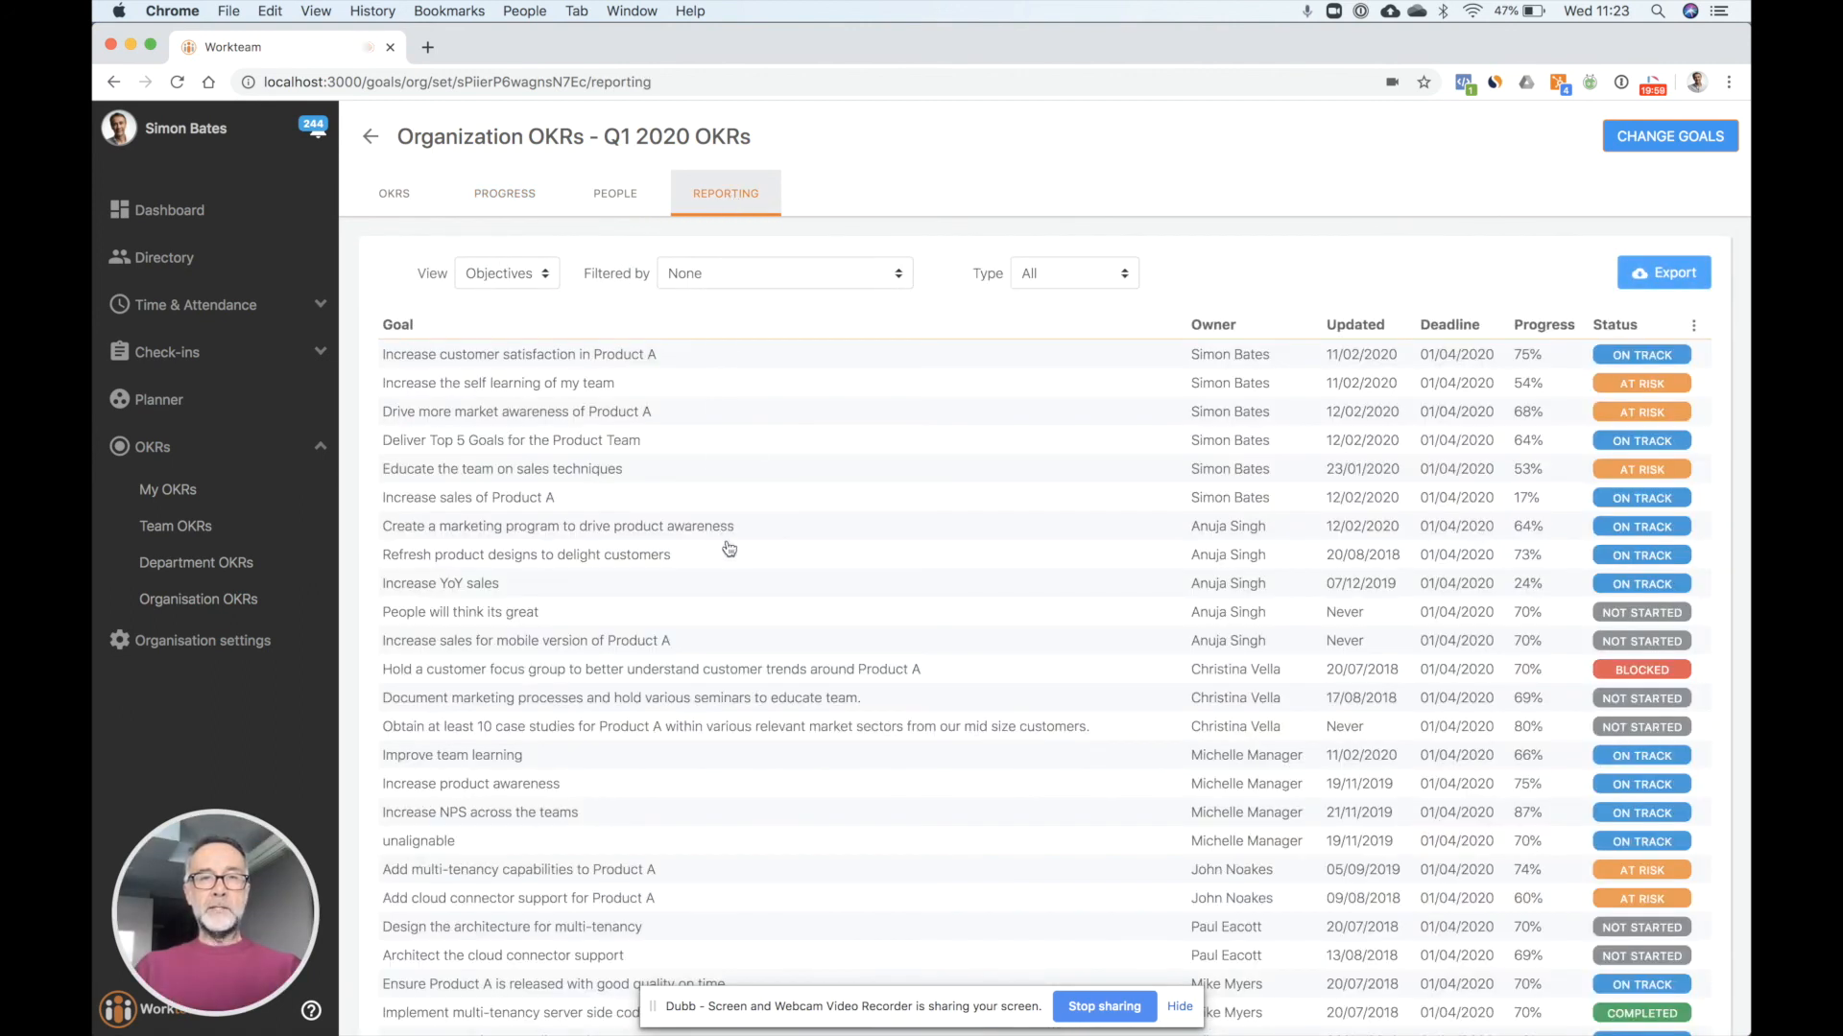
left_click(829, 273)
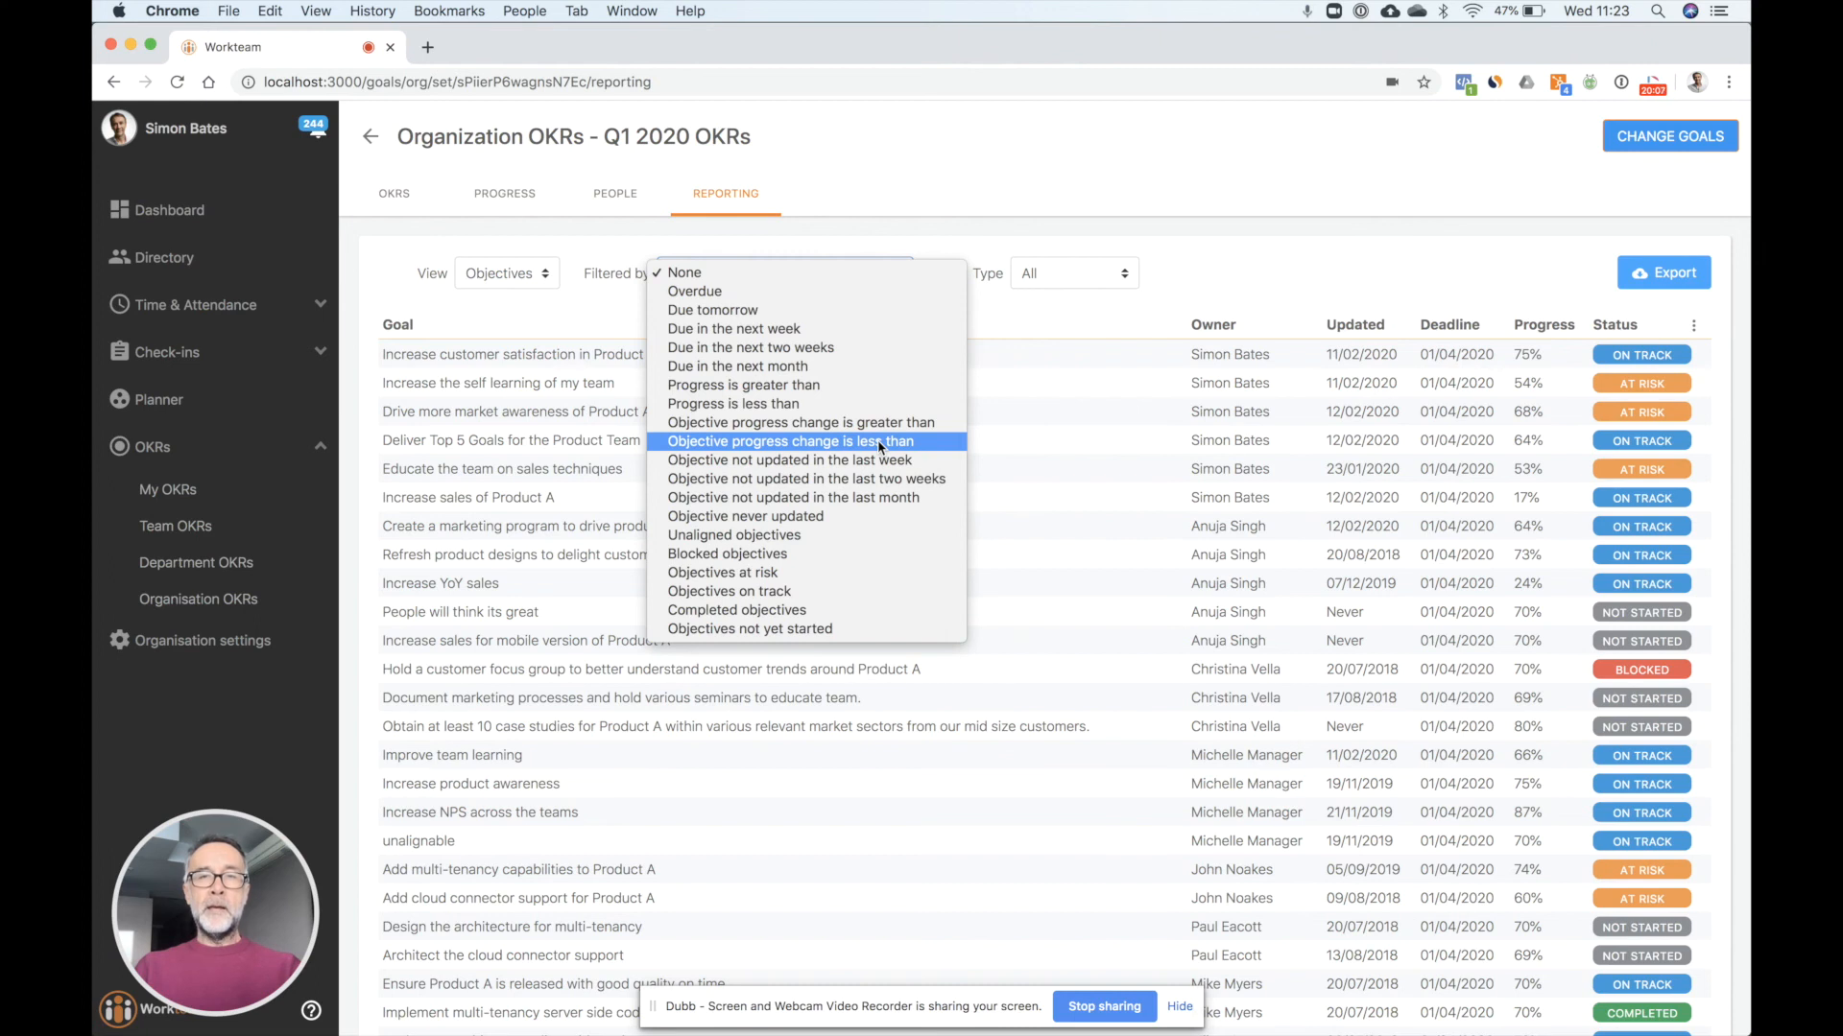
left_click(1195, 261)
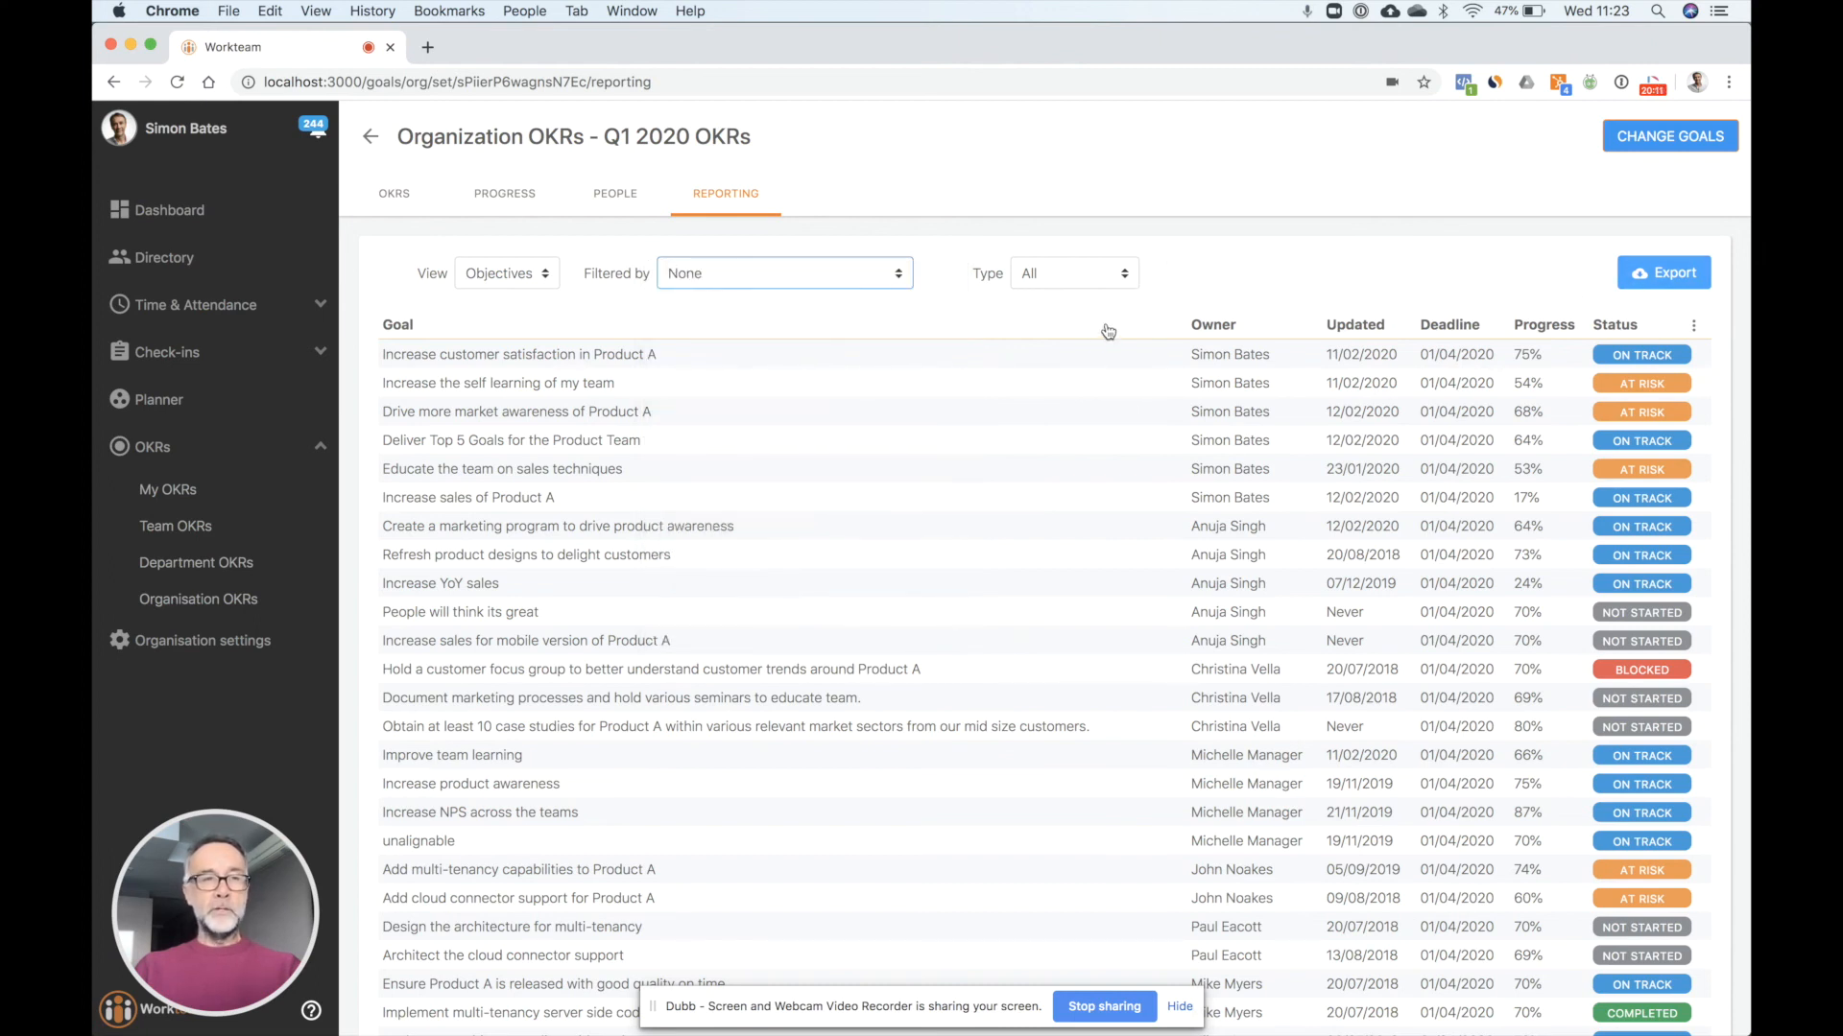
Step: Examine the new plan options for the personal objective "Increase customer satisfaction in Product A", cancel, and return to My OKRs
left_click(177, 490)
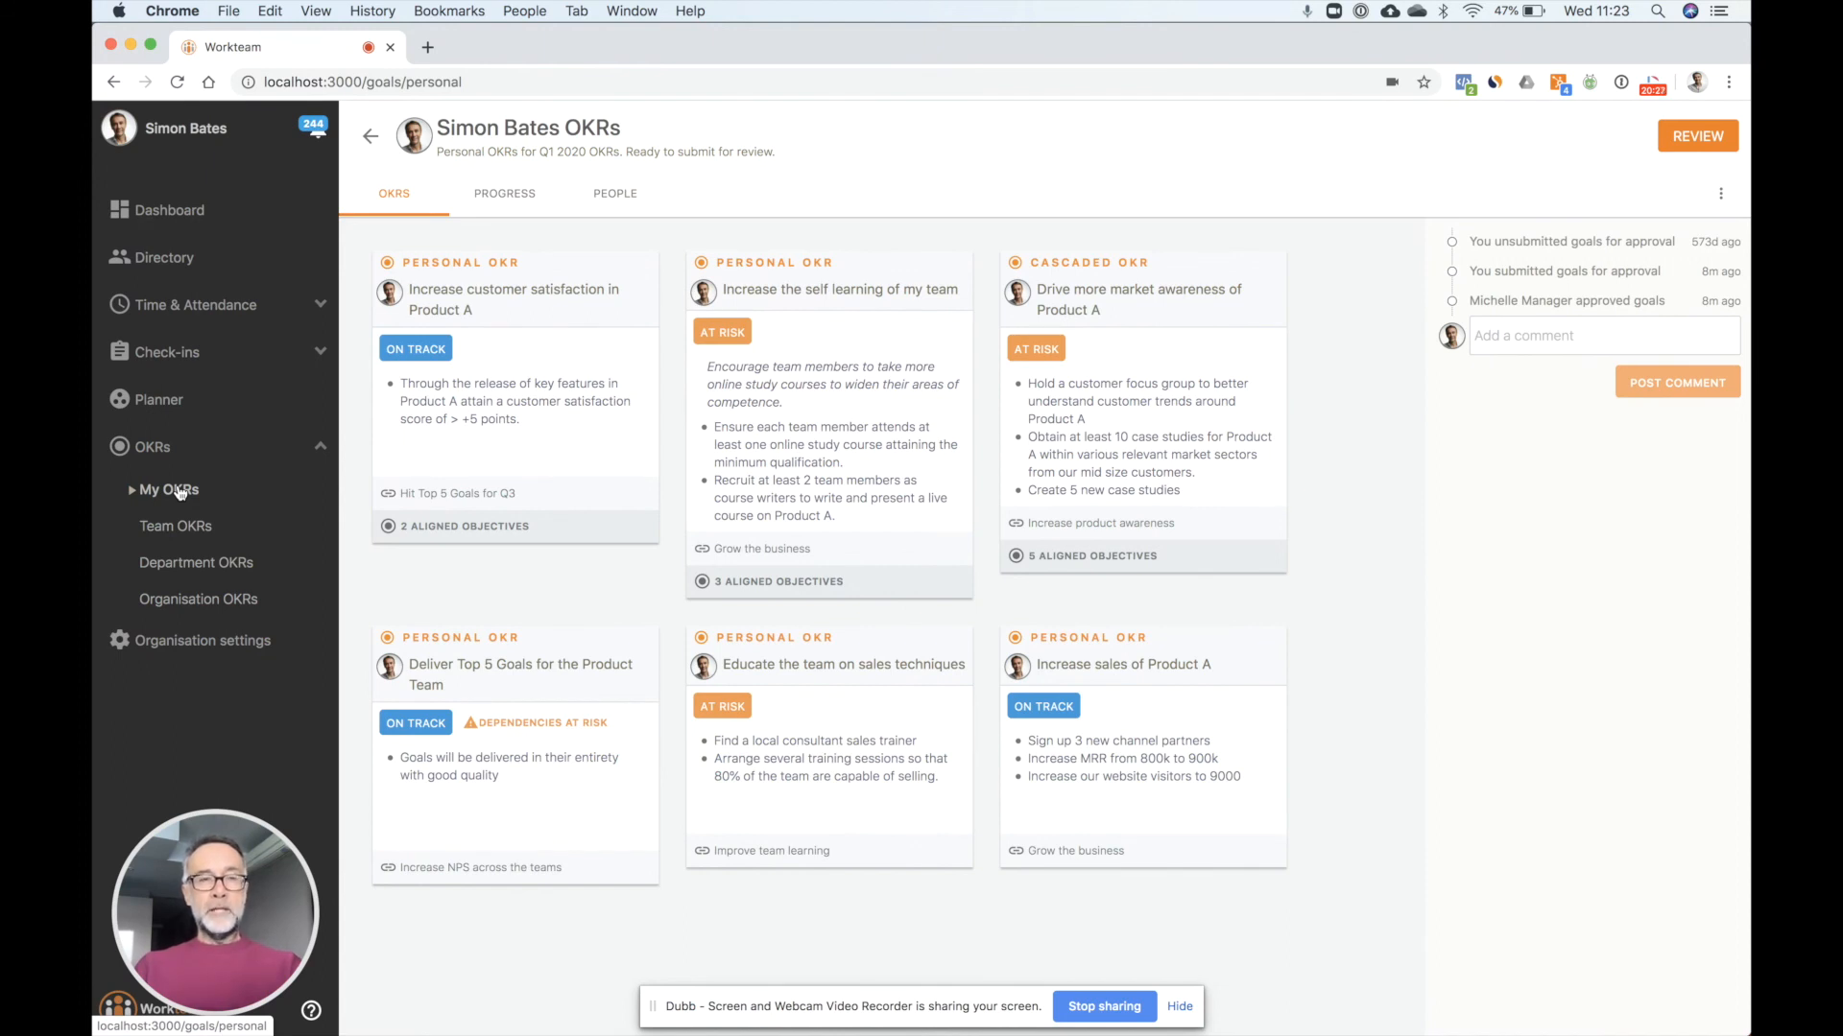
left_click(569, 410)
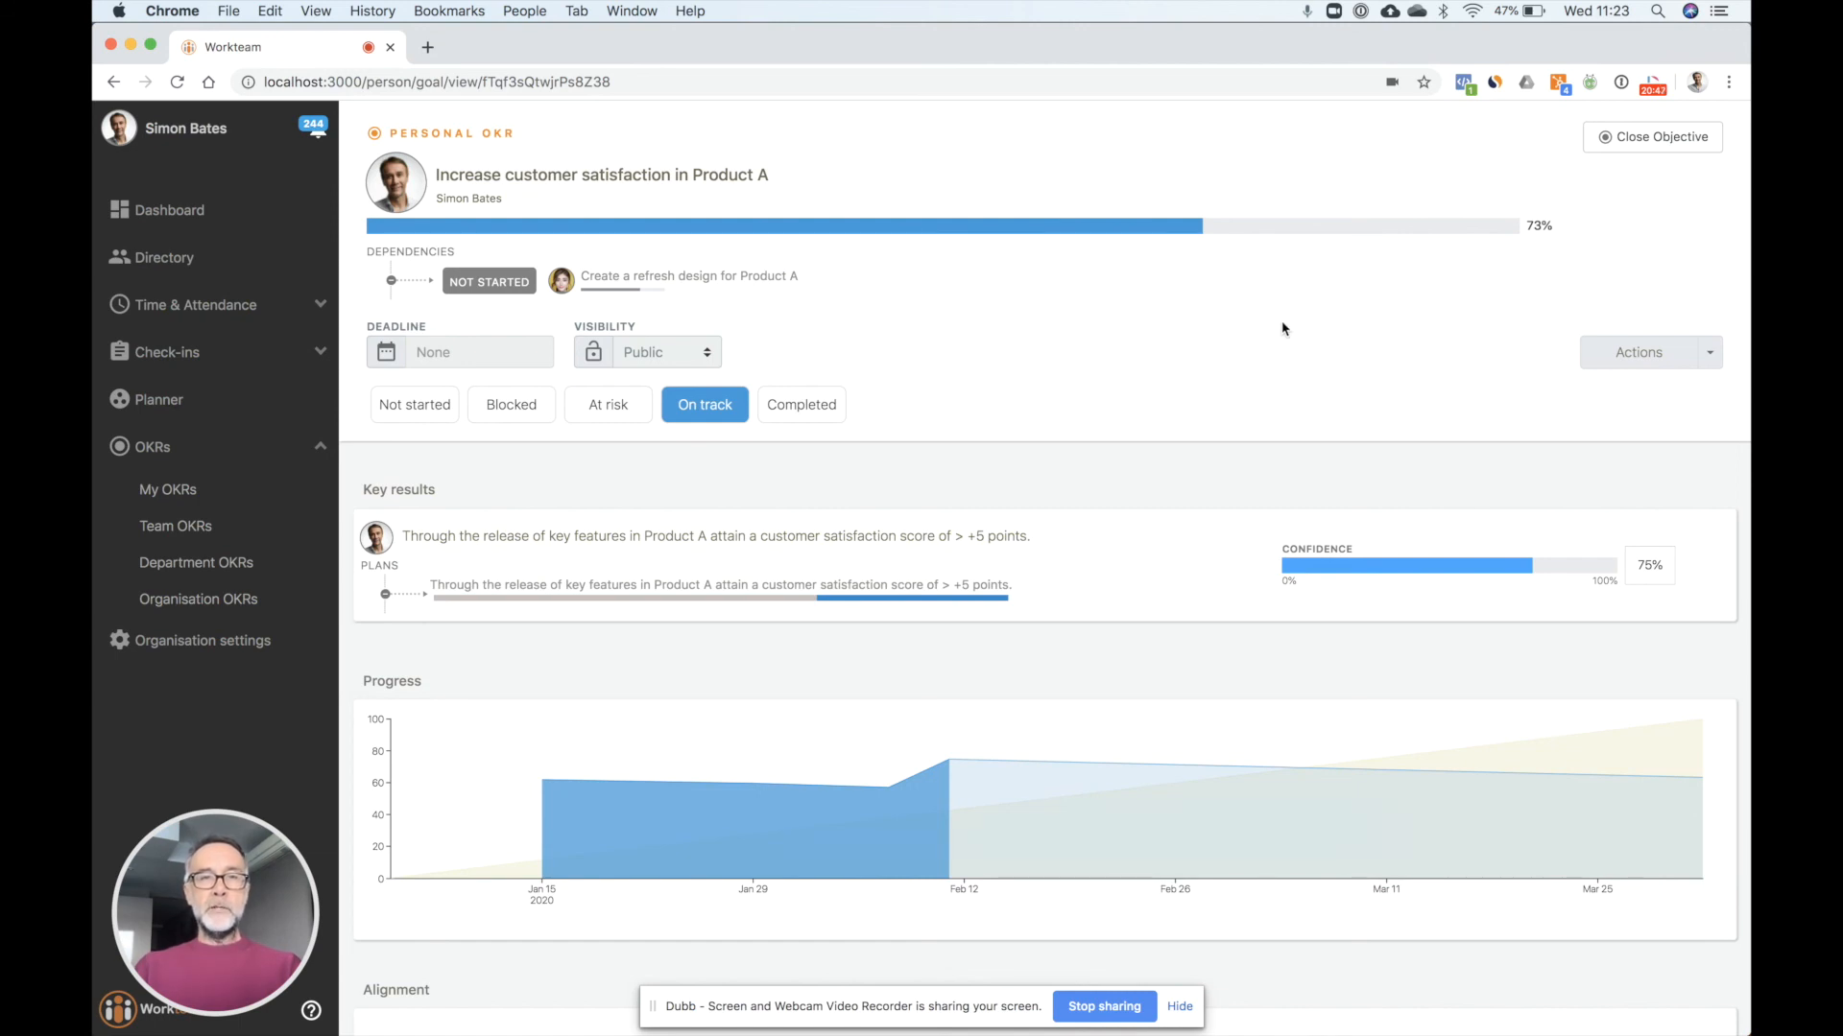
left_click(1713, 355)
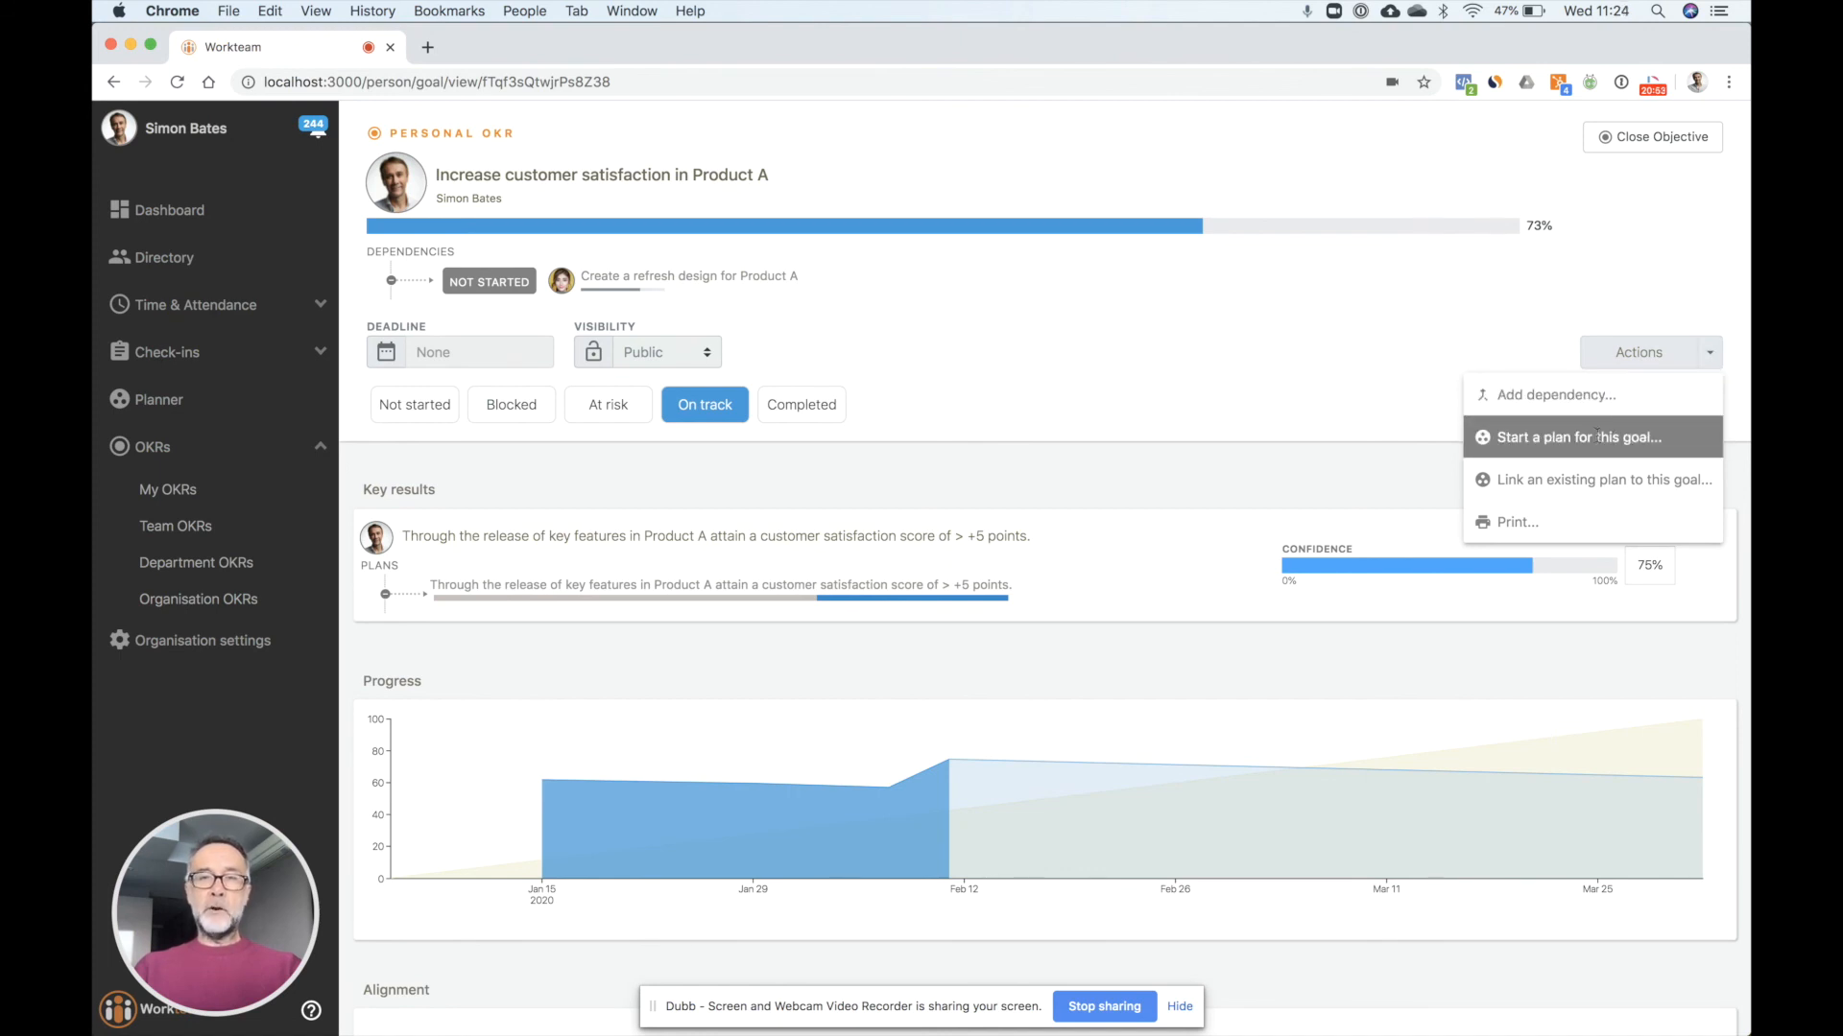
left_click(1565, 437)
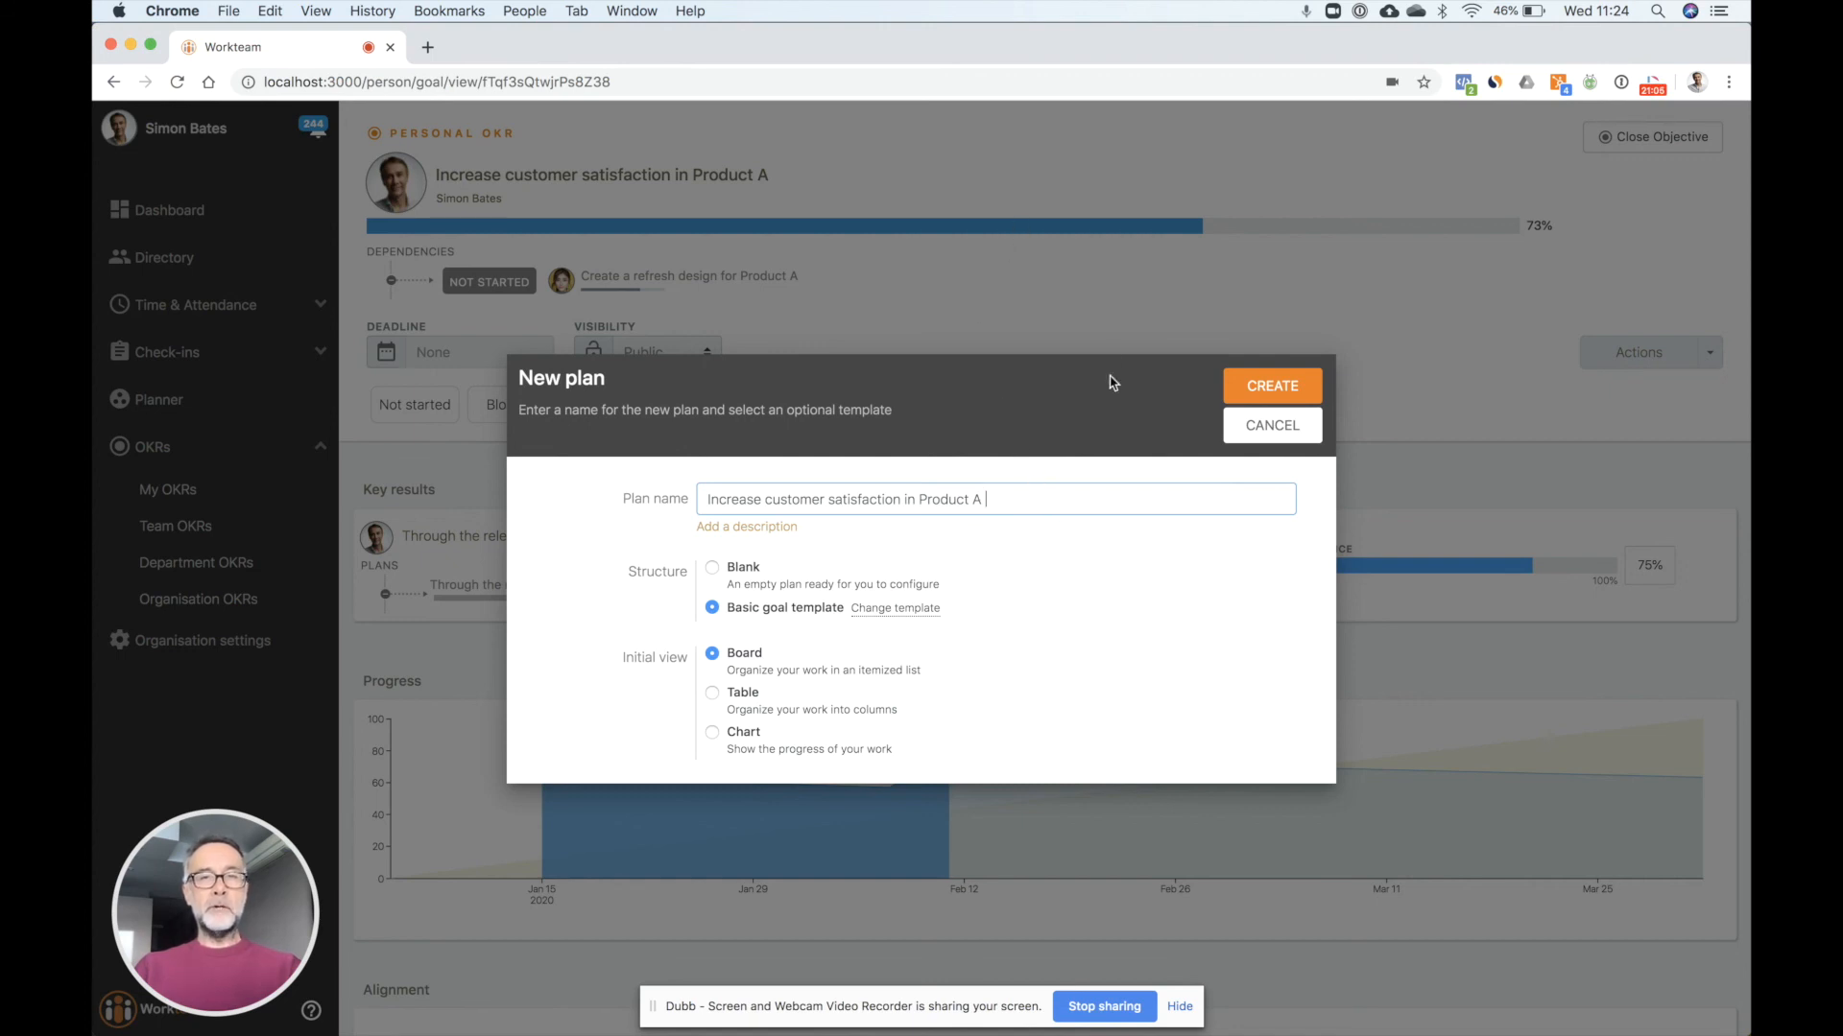
left_click(1273, 429)
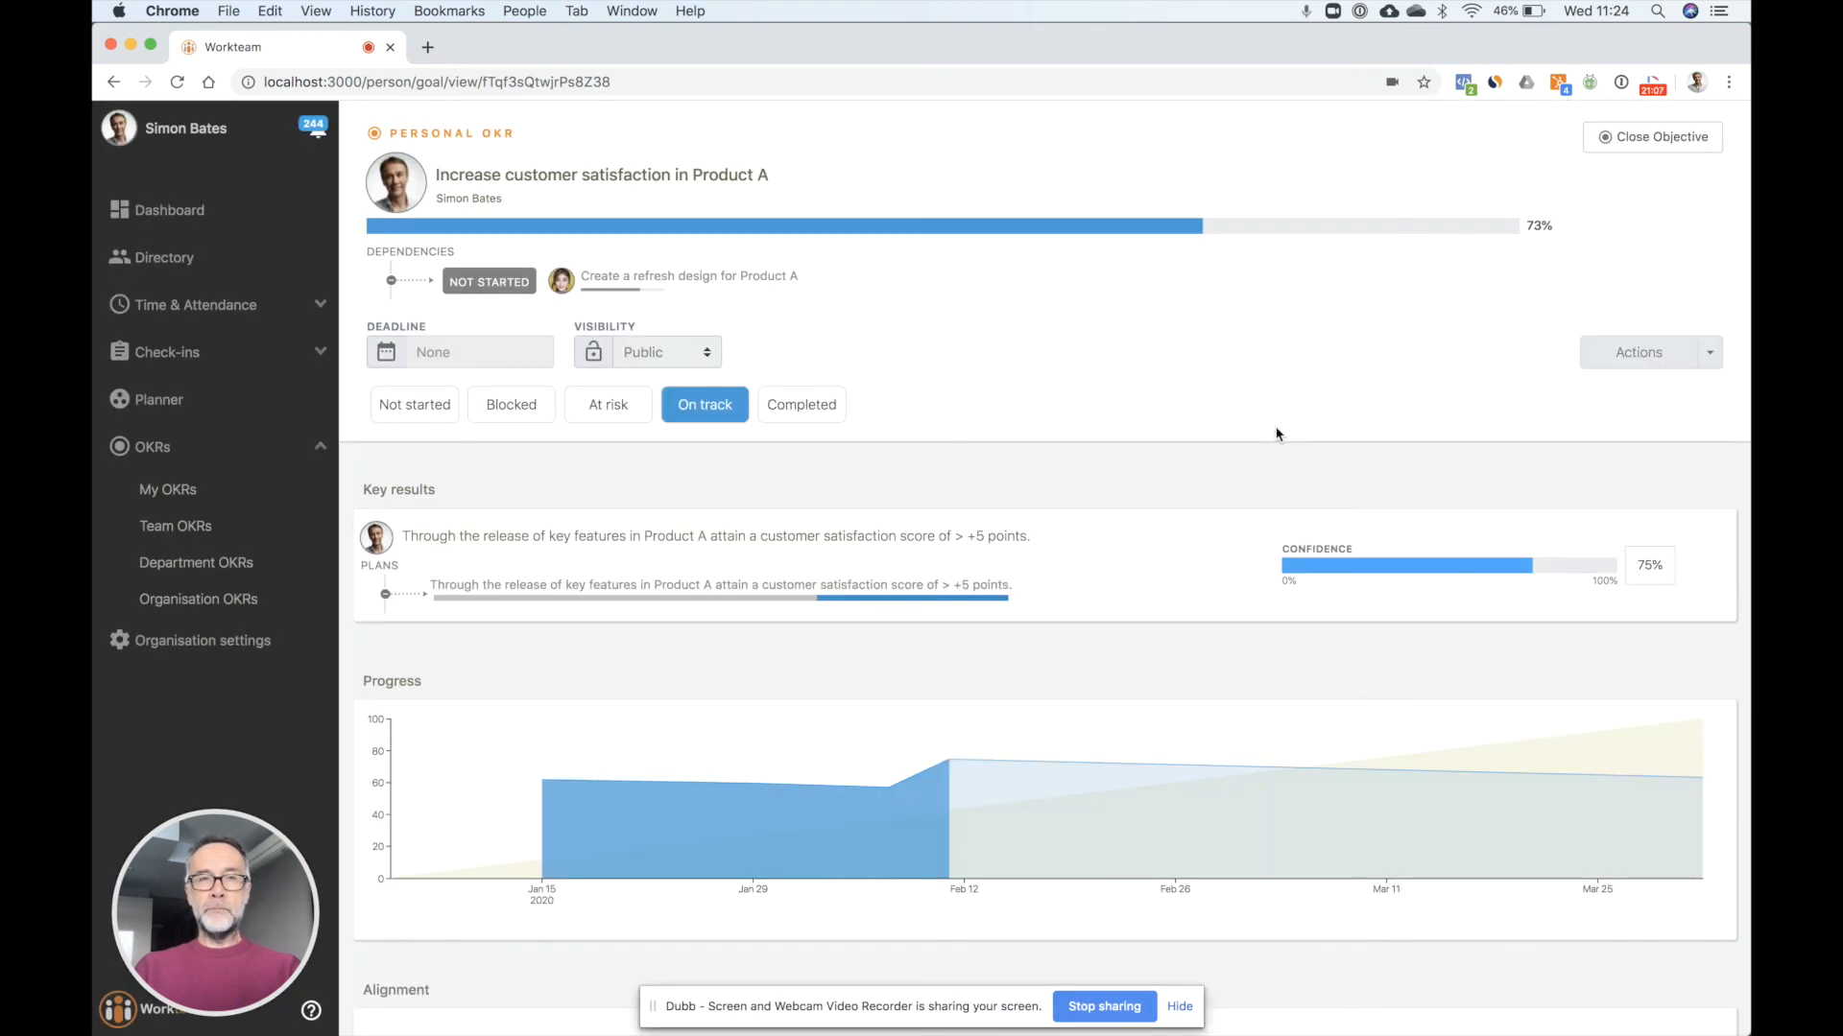
left_click(1634, 151)
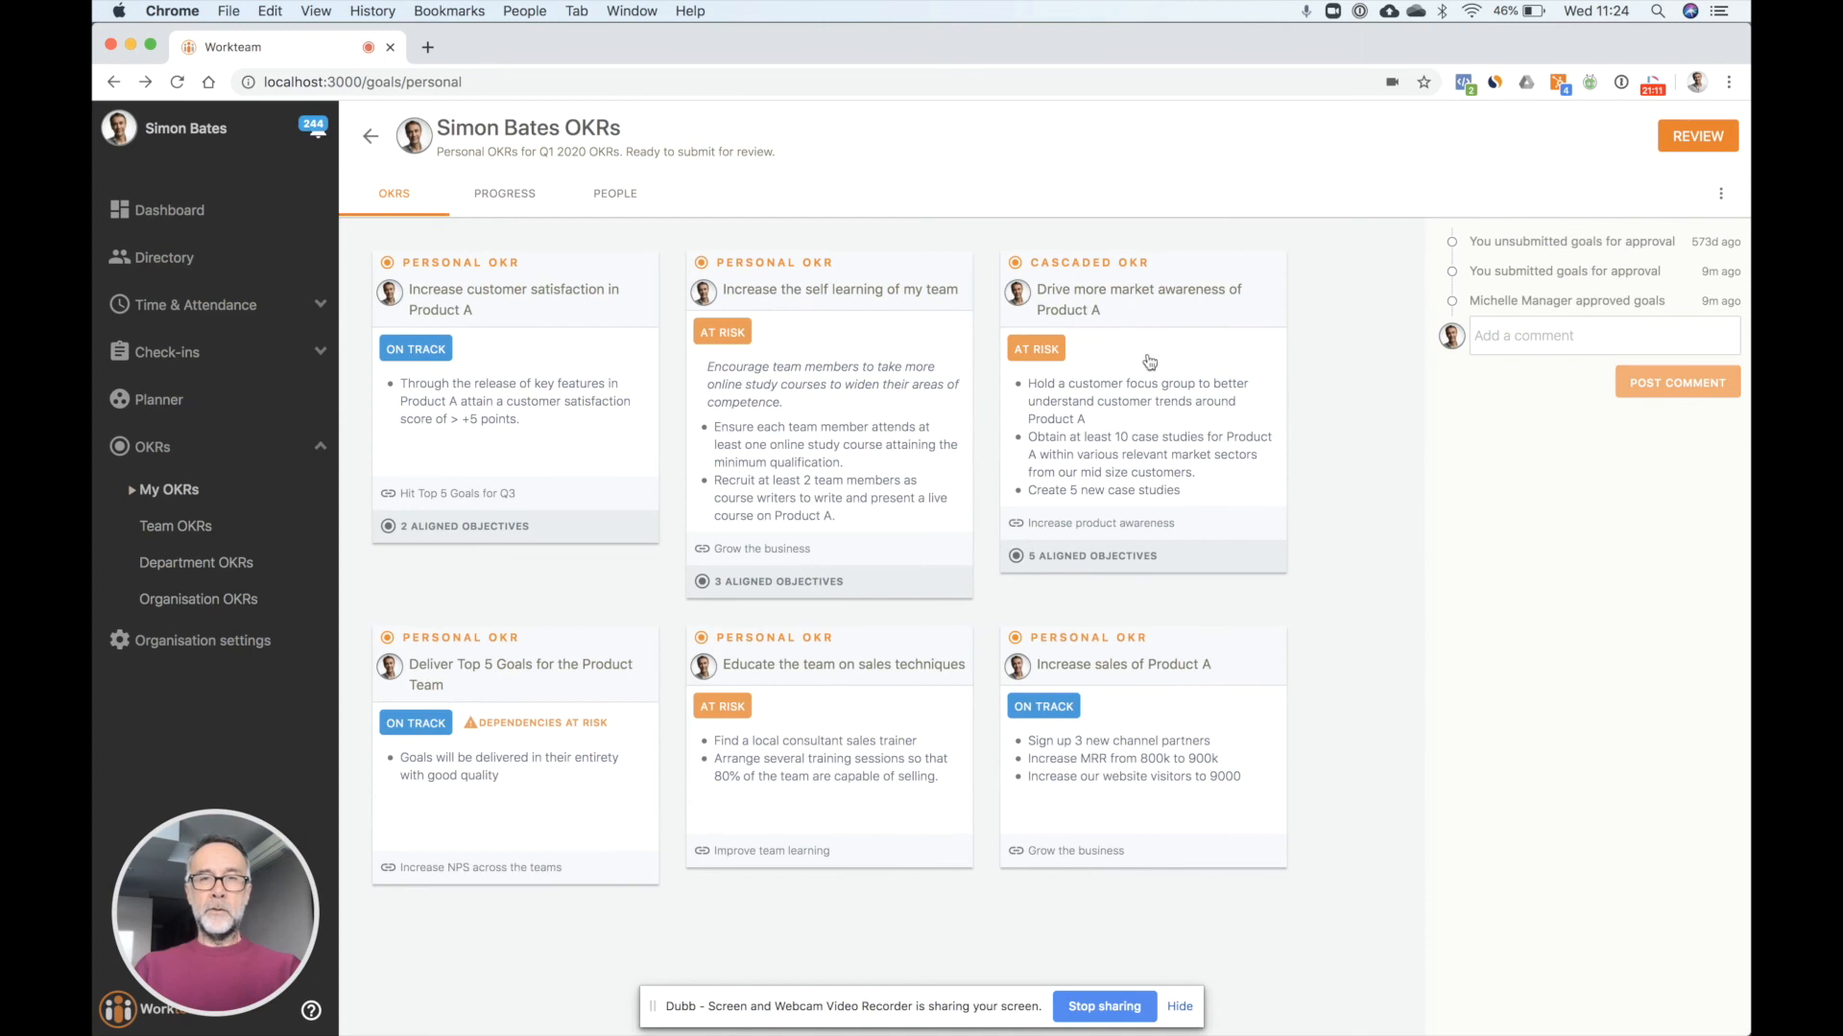
Step: Open the plan linked to "Drive more market awareness of Product A" and examine its customizable fields, new field types and Status categories
left_click(1167, 417)
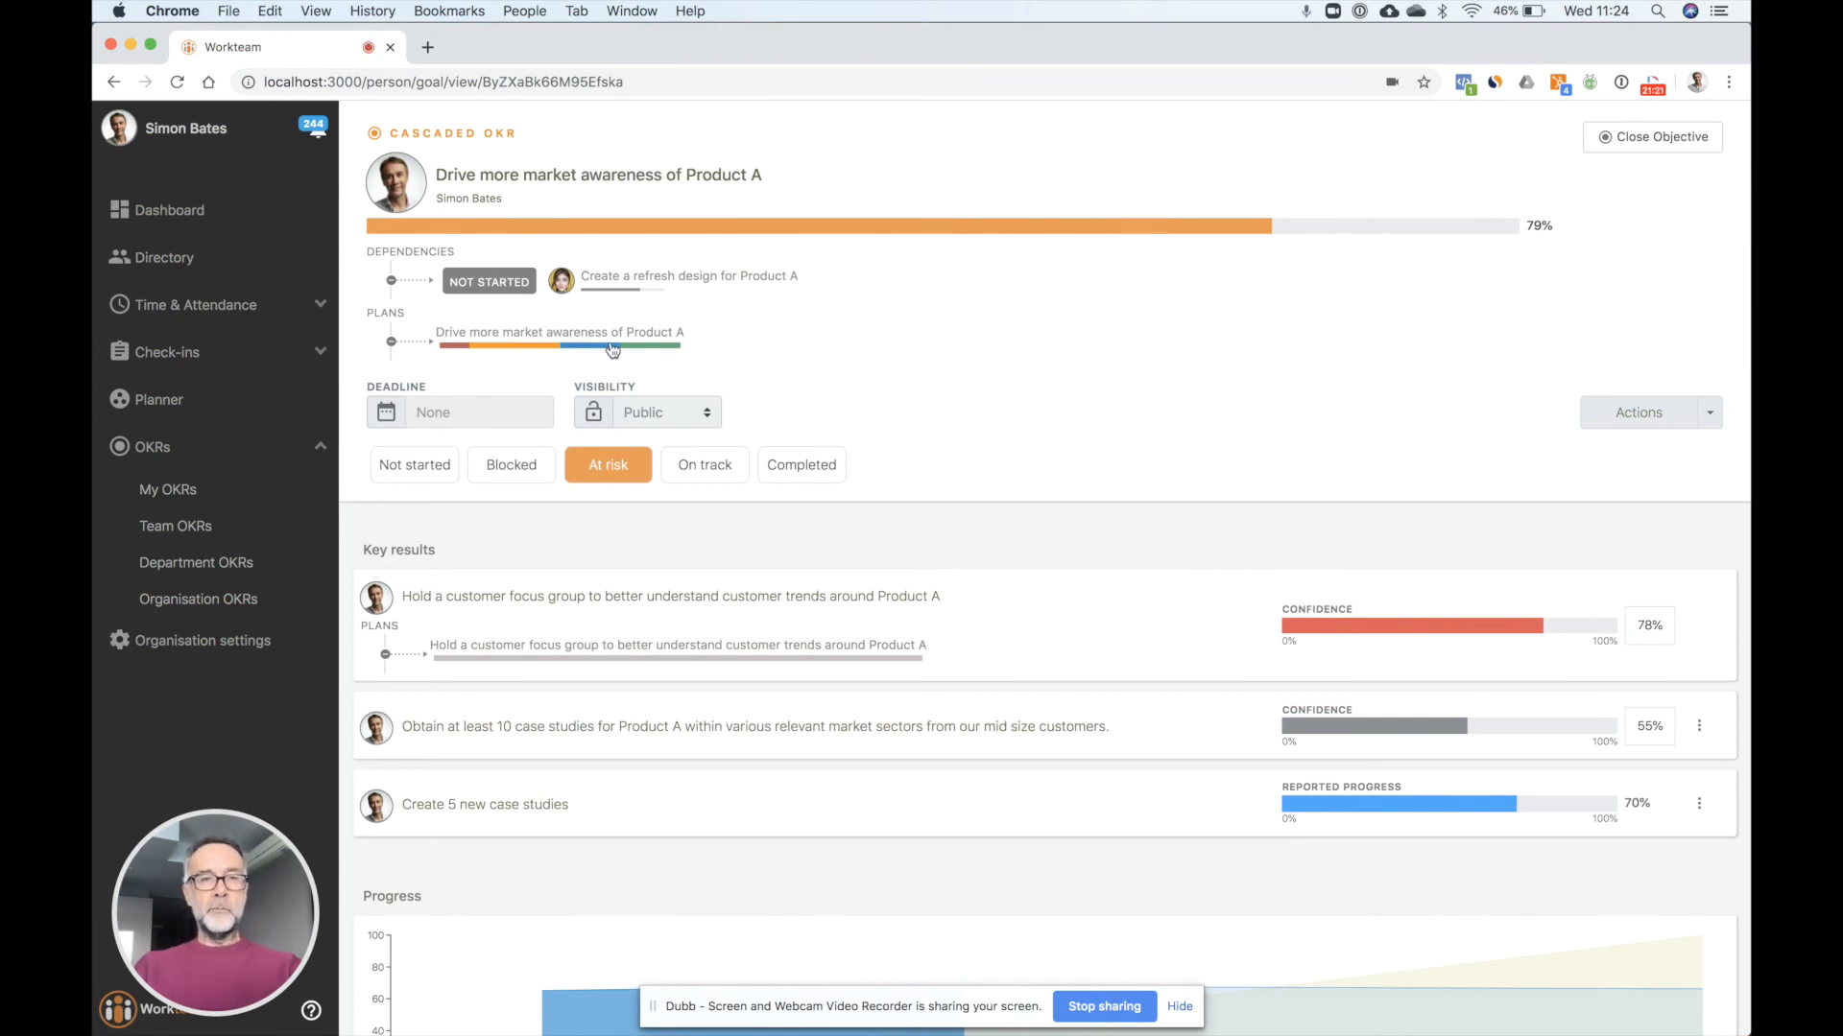
left_click(552, 347)
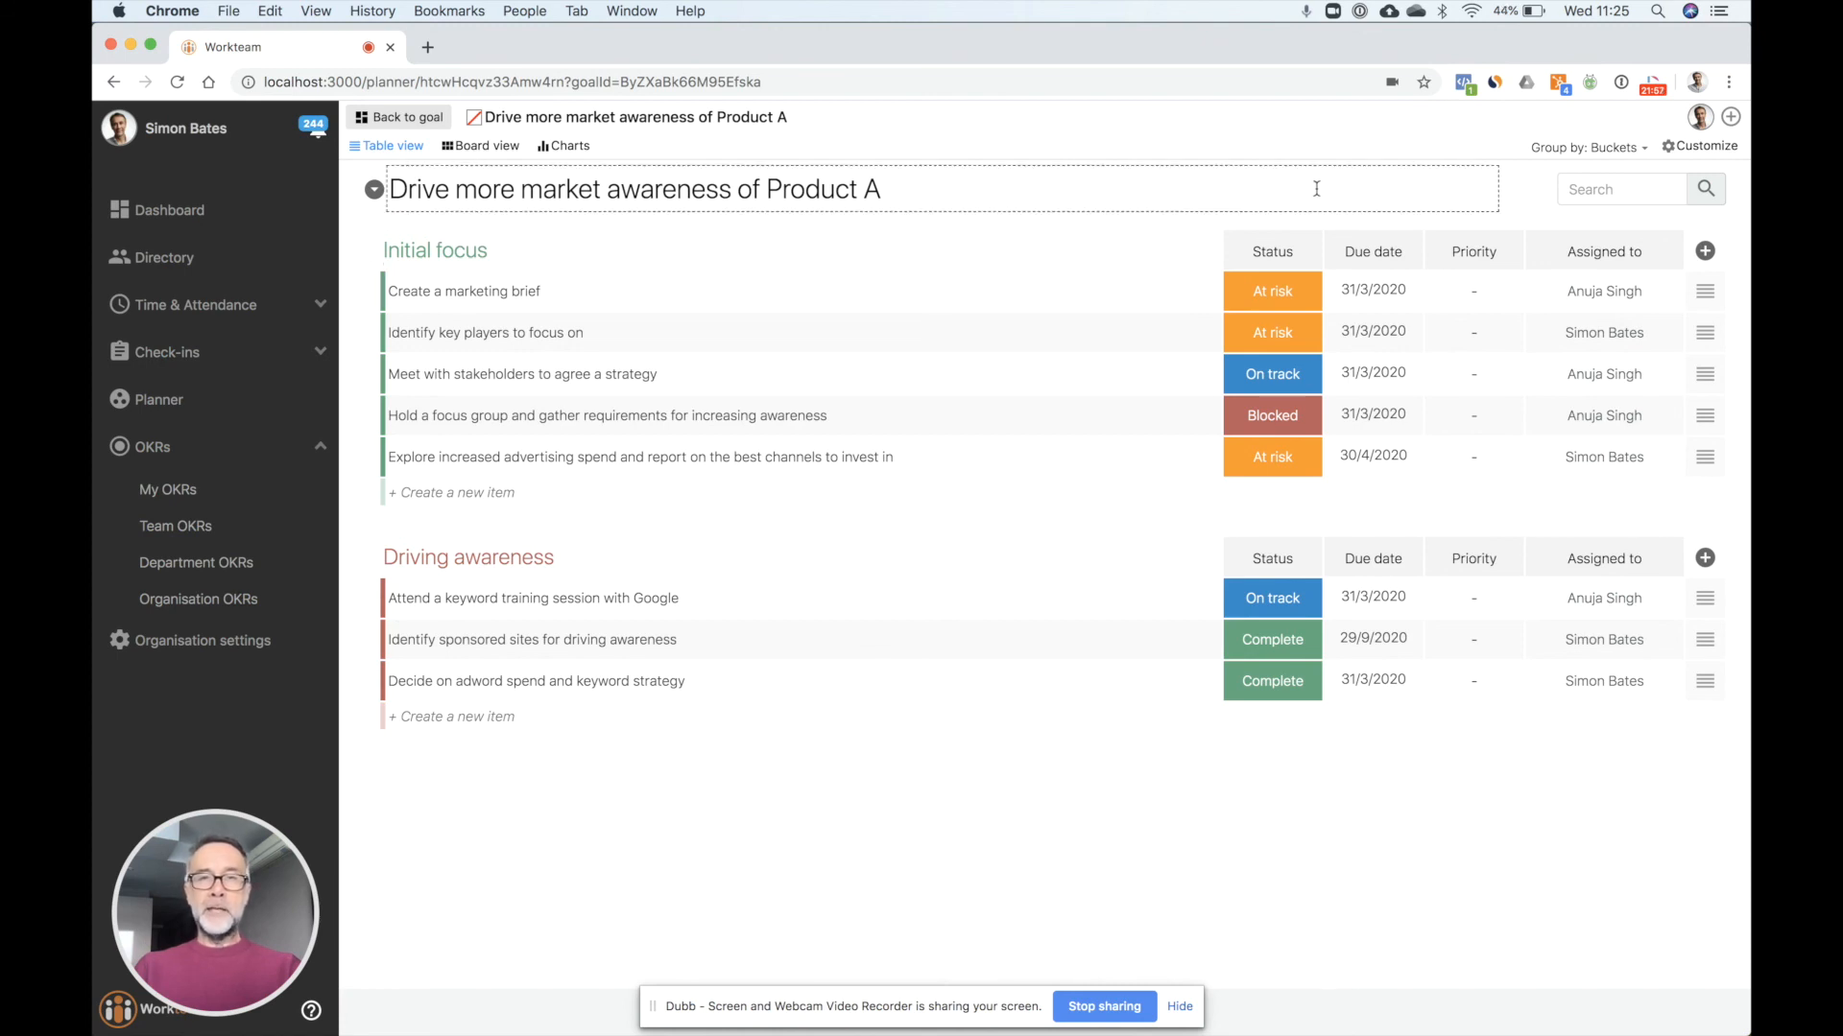
left_click(1695, 154)
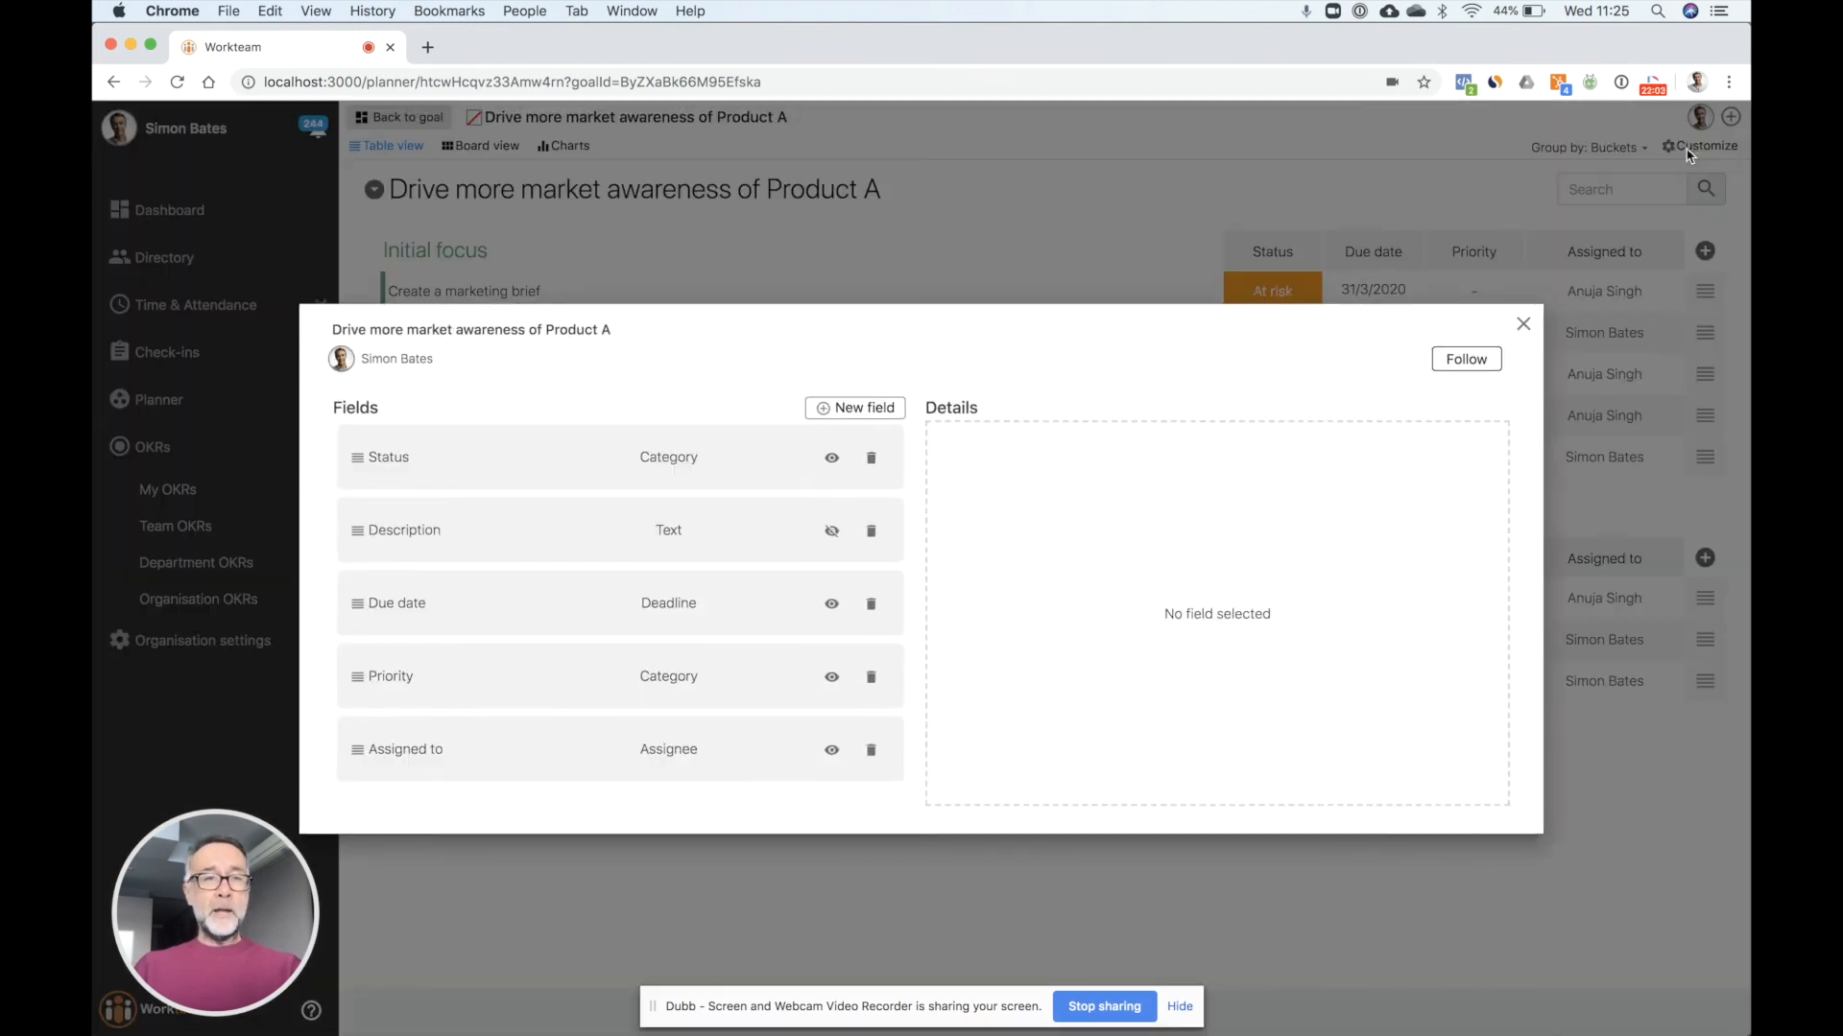
left_click(881, 410)
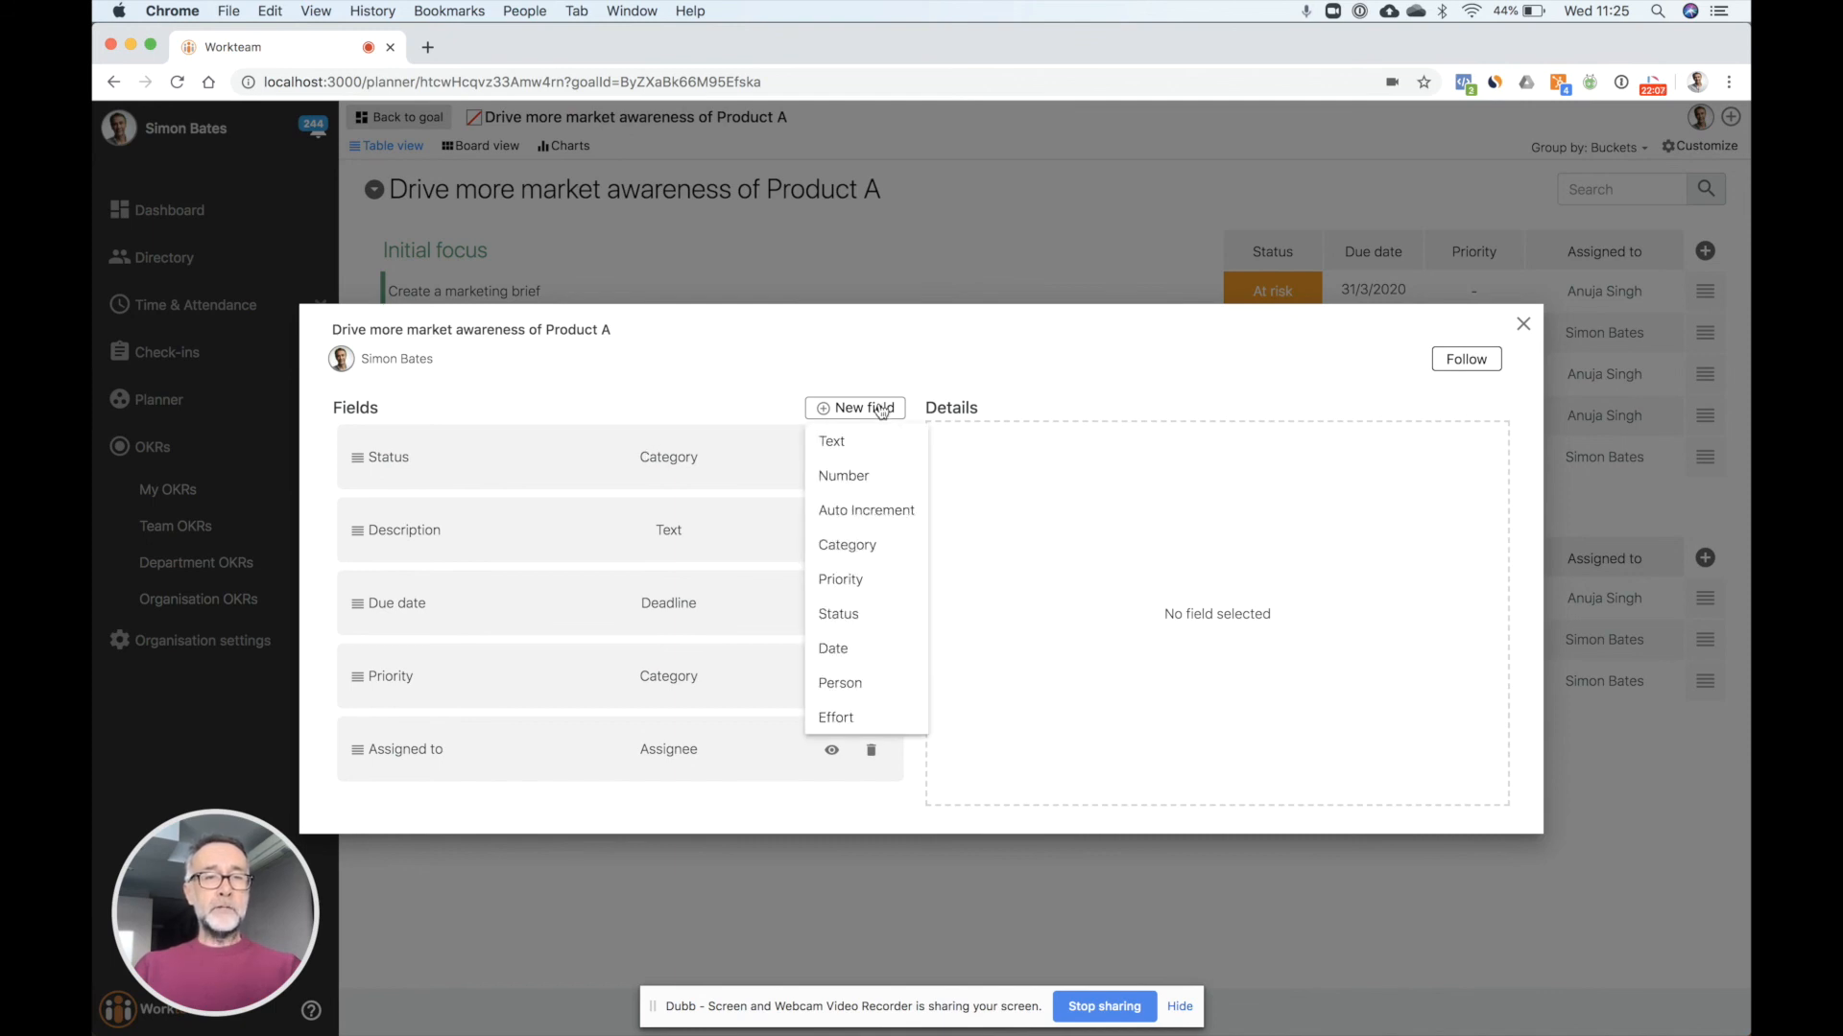
left_click(881, 410)
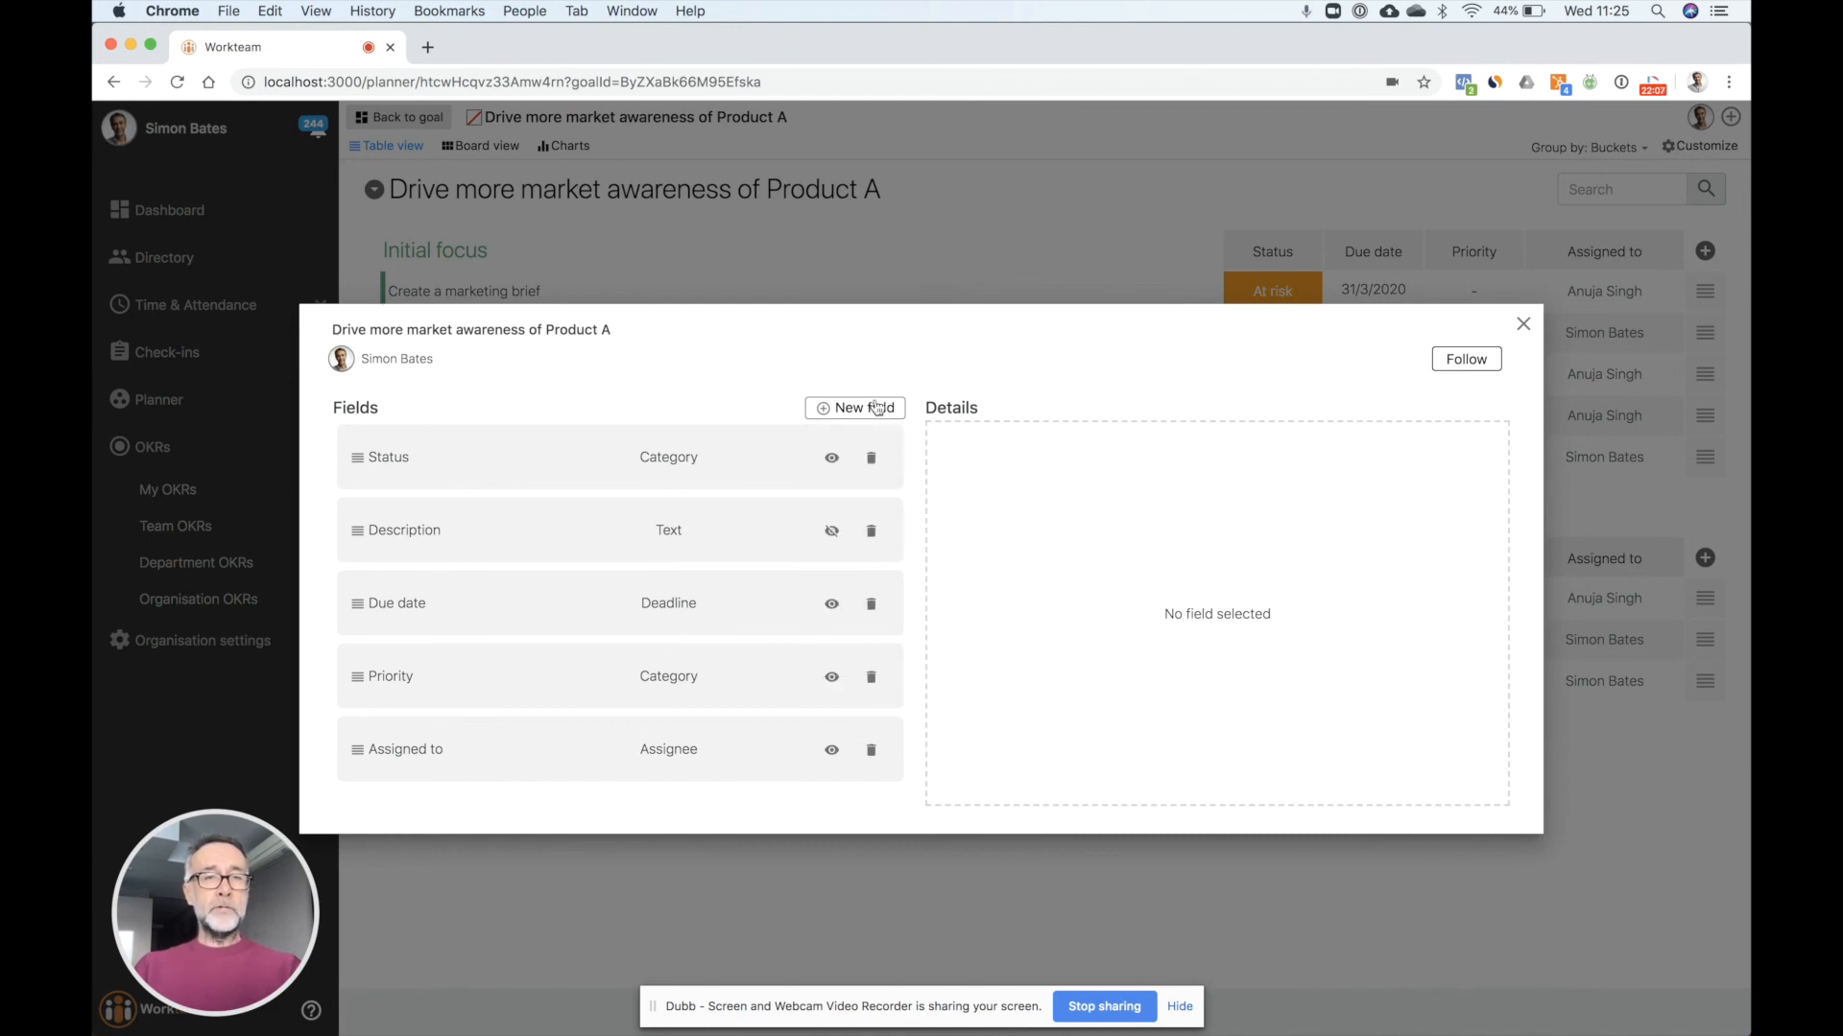
left_click(673, 451)
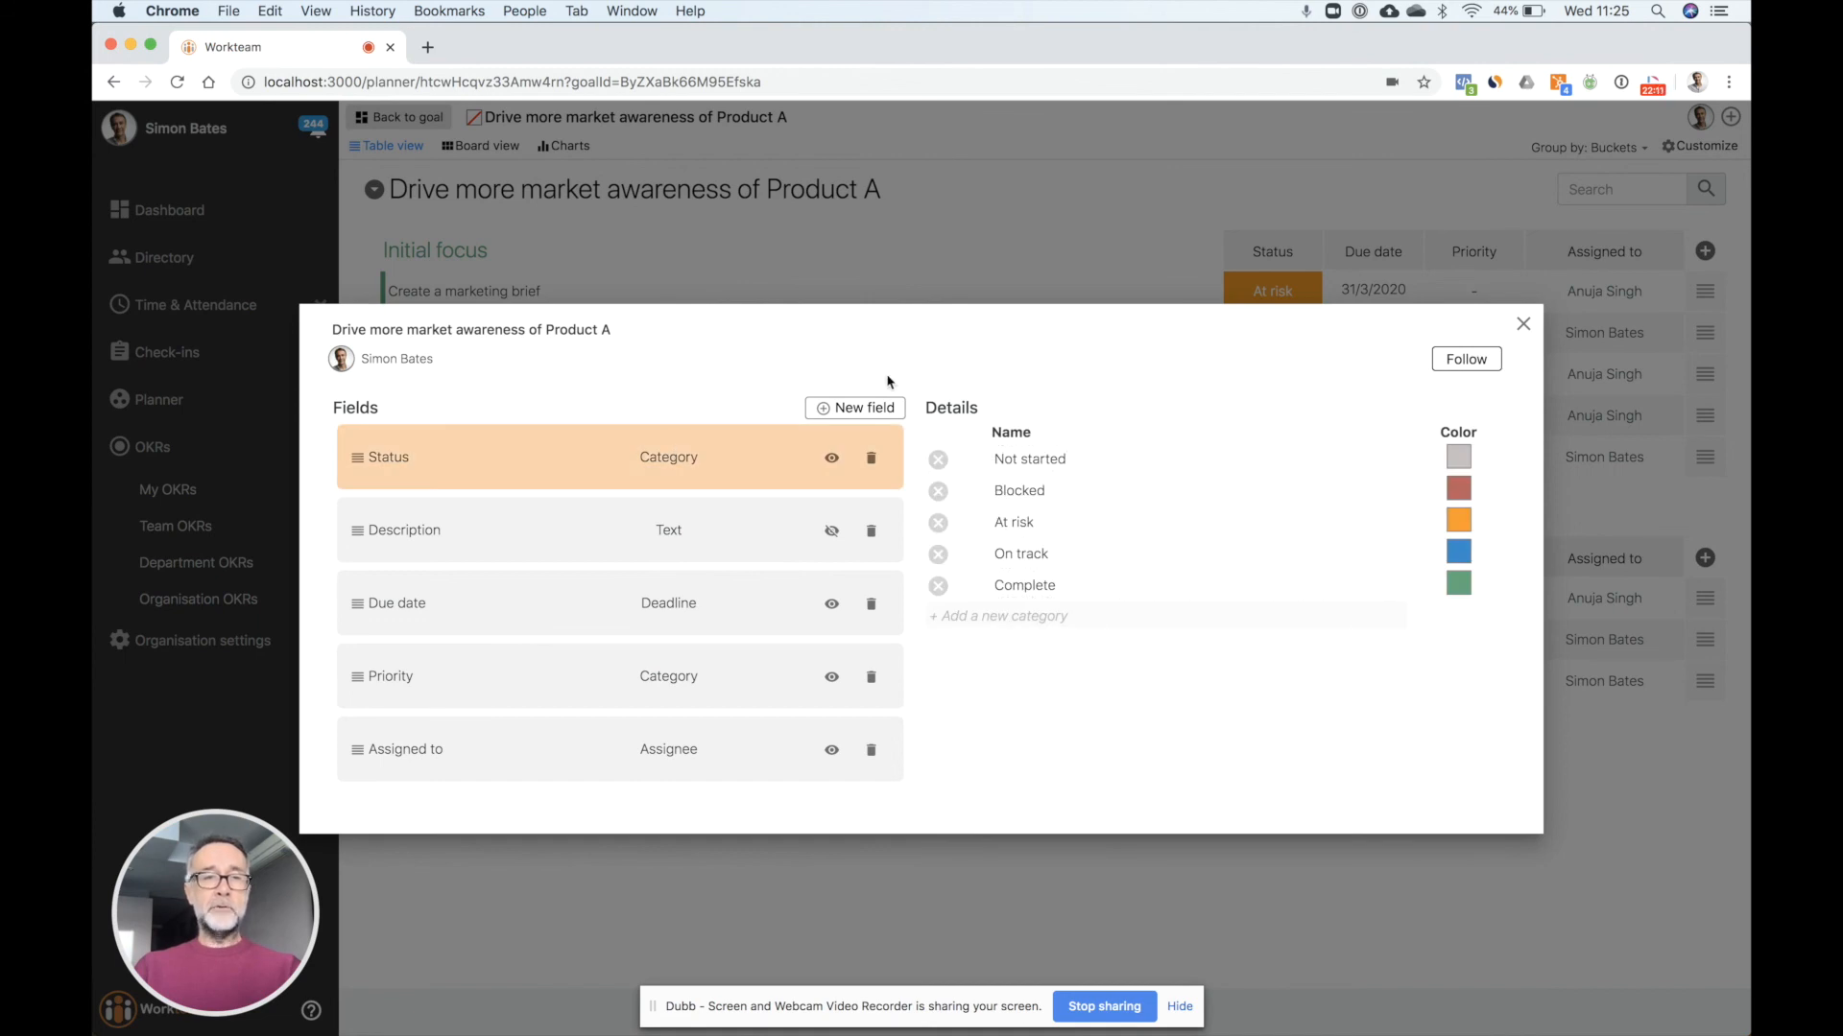
left_click(1523, 324)
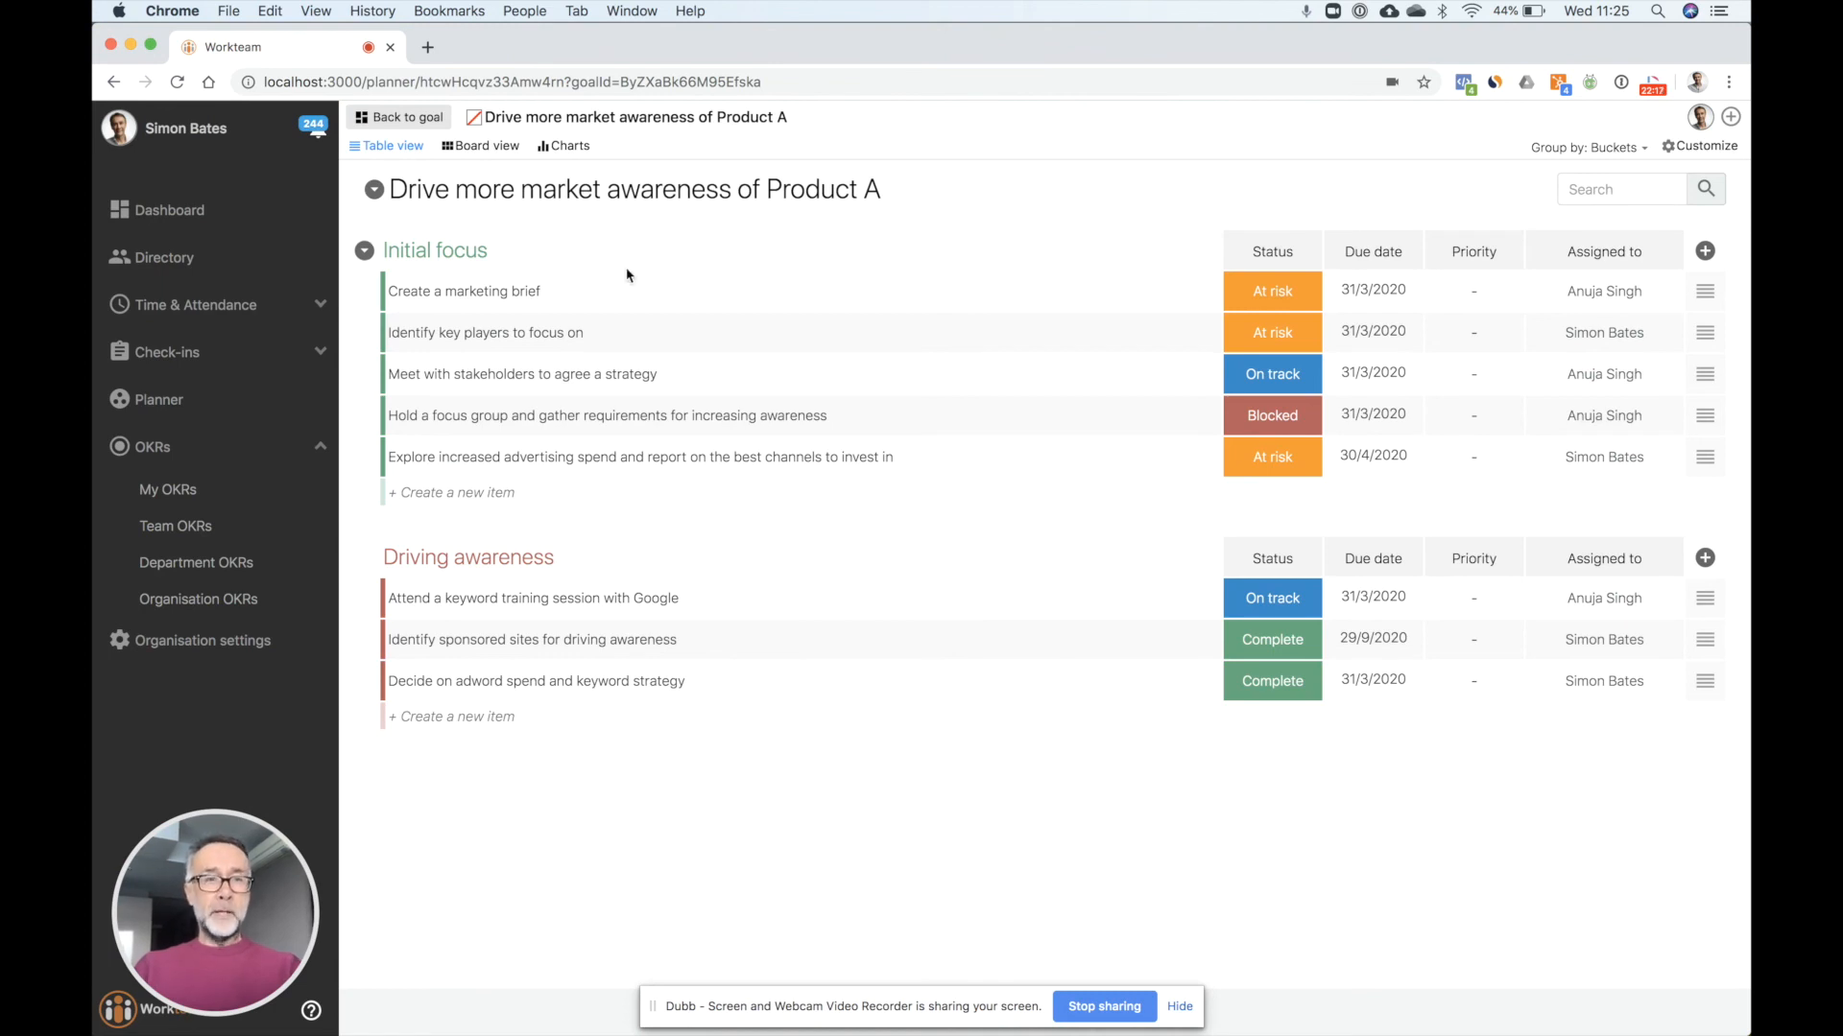
Step: Show the plan as a board grouped by Assigned to
left_click(486, 149)
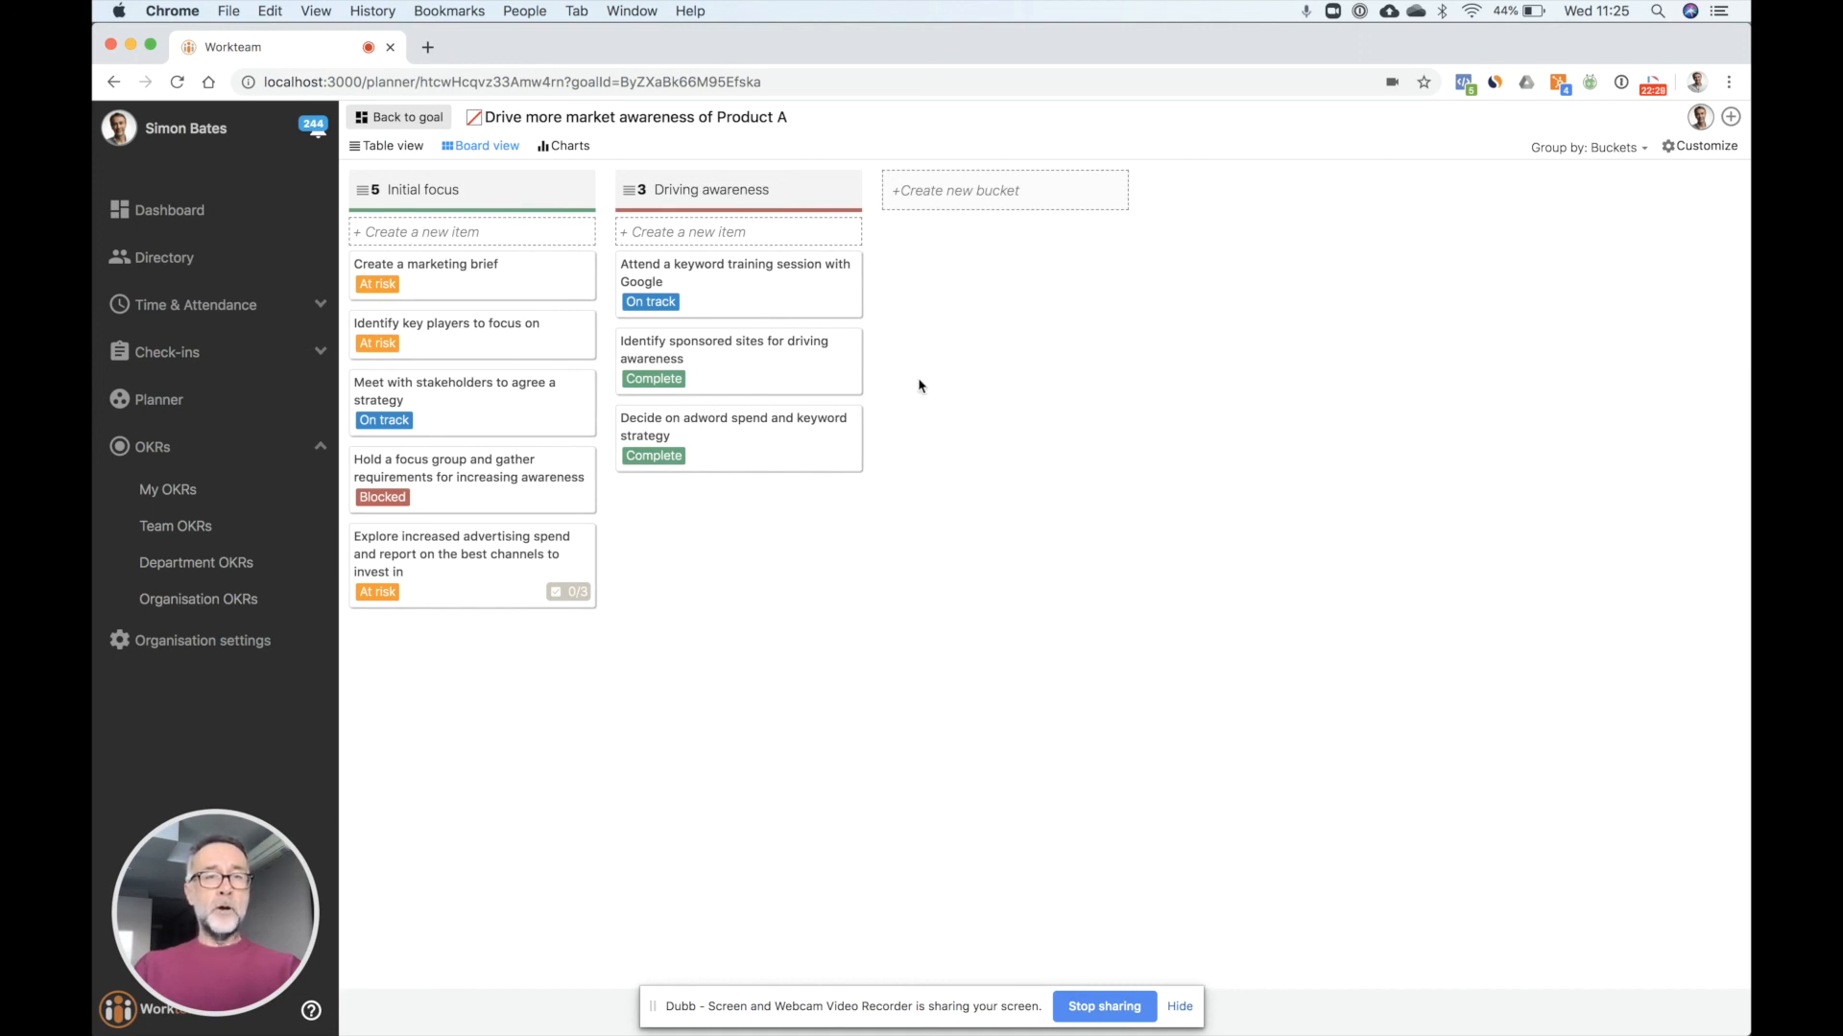
left_click(1609, 154)
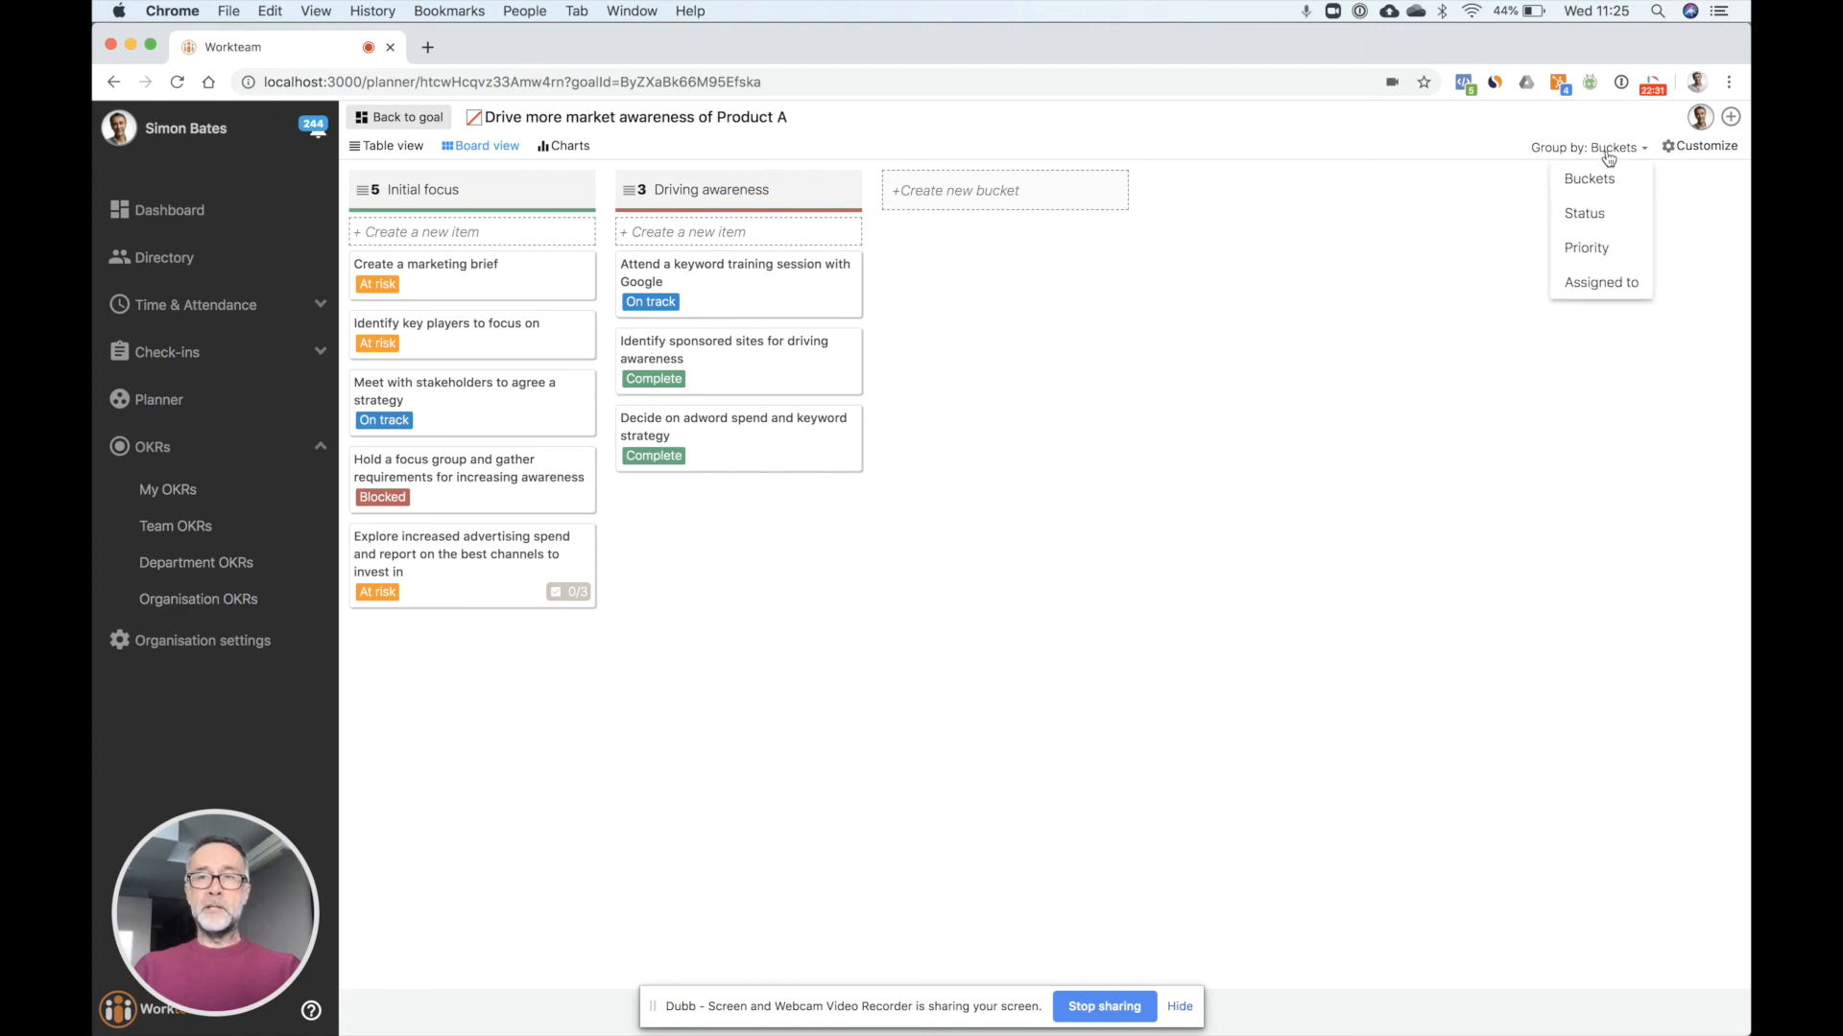
left_click(1596, 283)
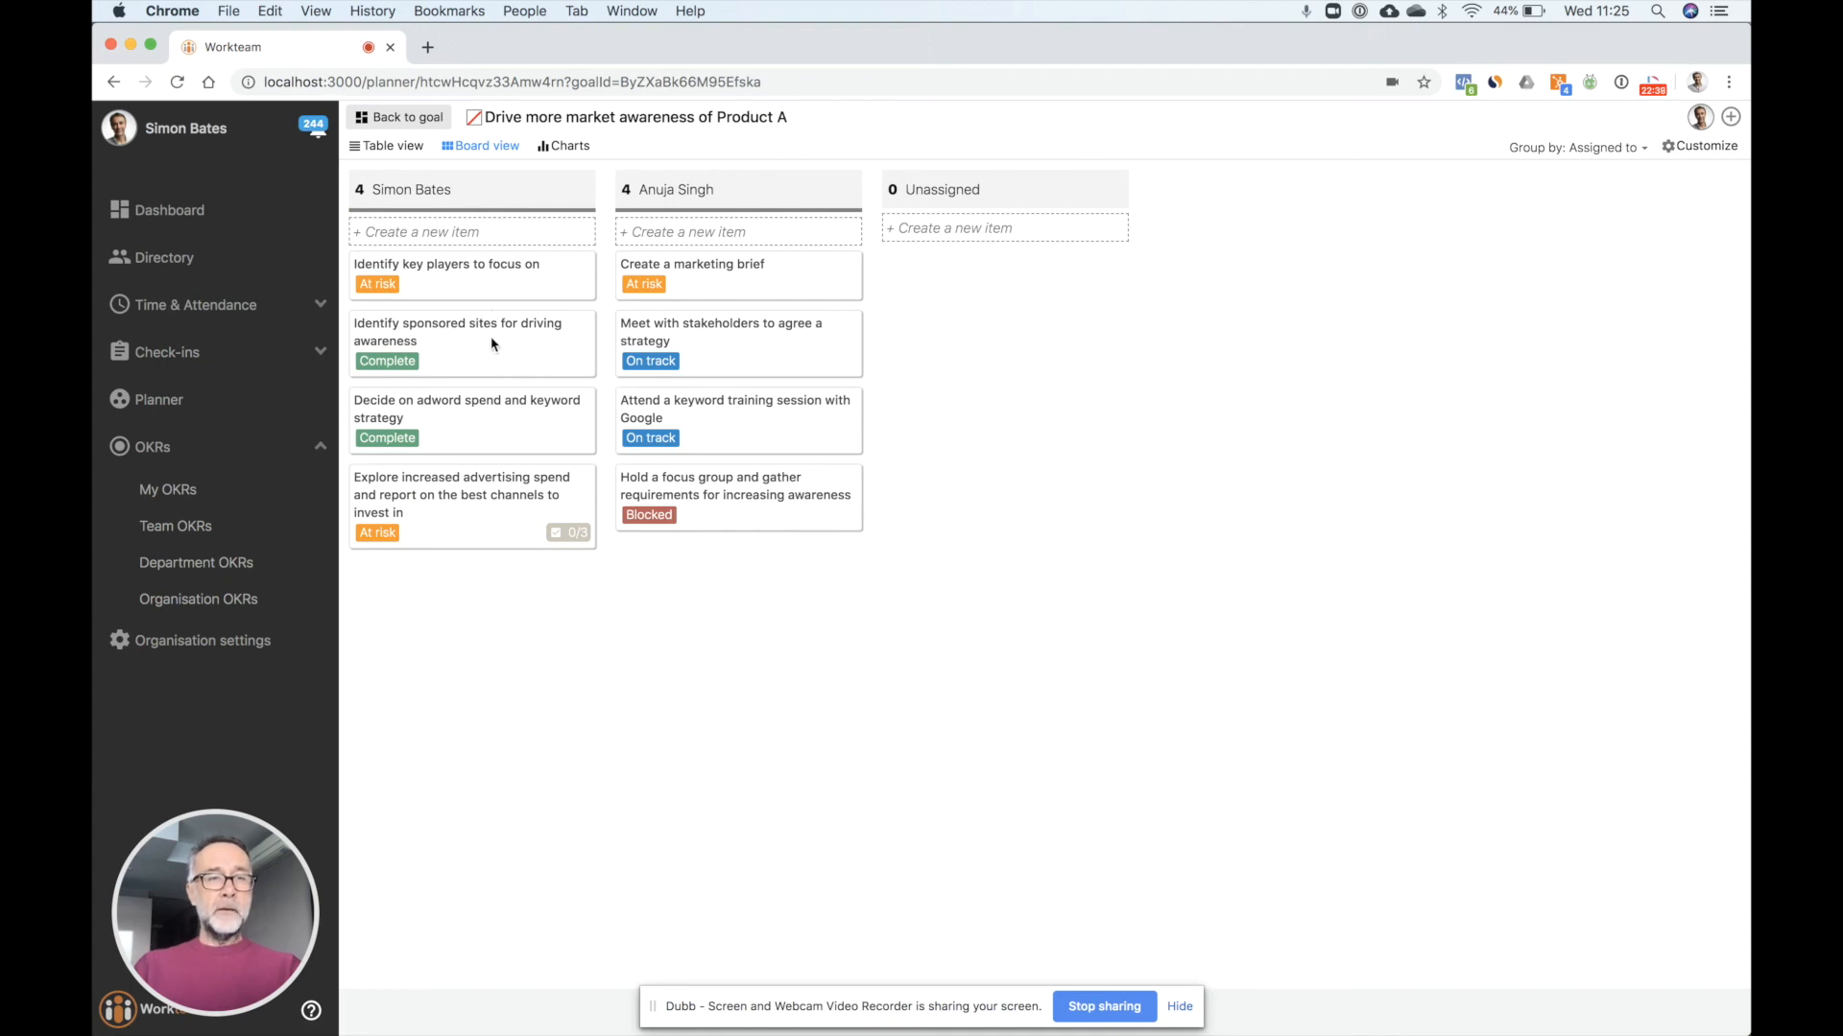
Step: Reassign "Identify sponsored sites for driving awareness" to the other assignee, and return to the goal after viewing the plan as a table
left_click_drag(492, 345, 775, 338)
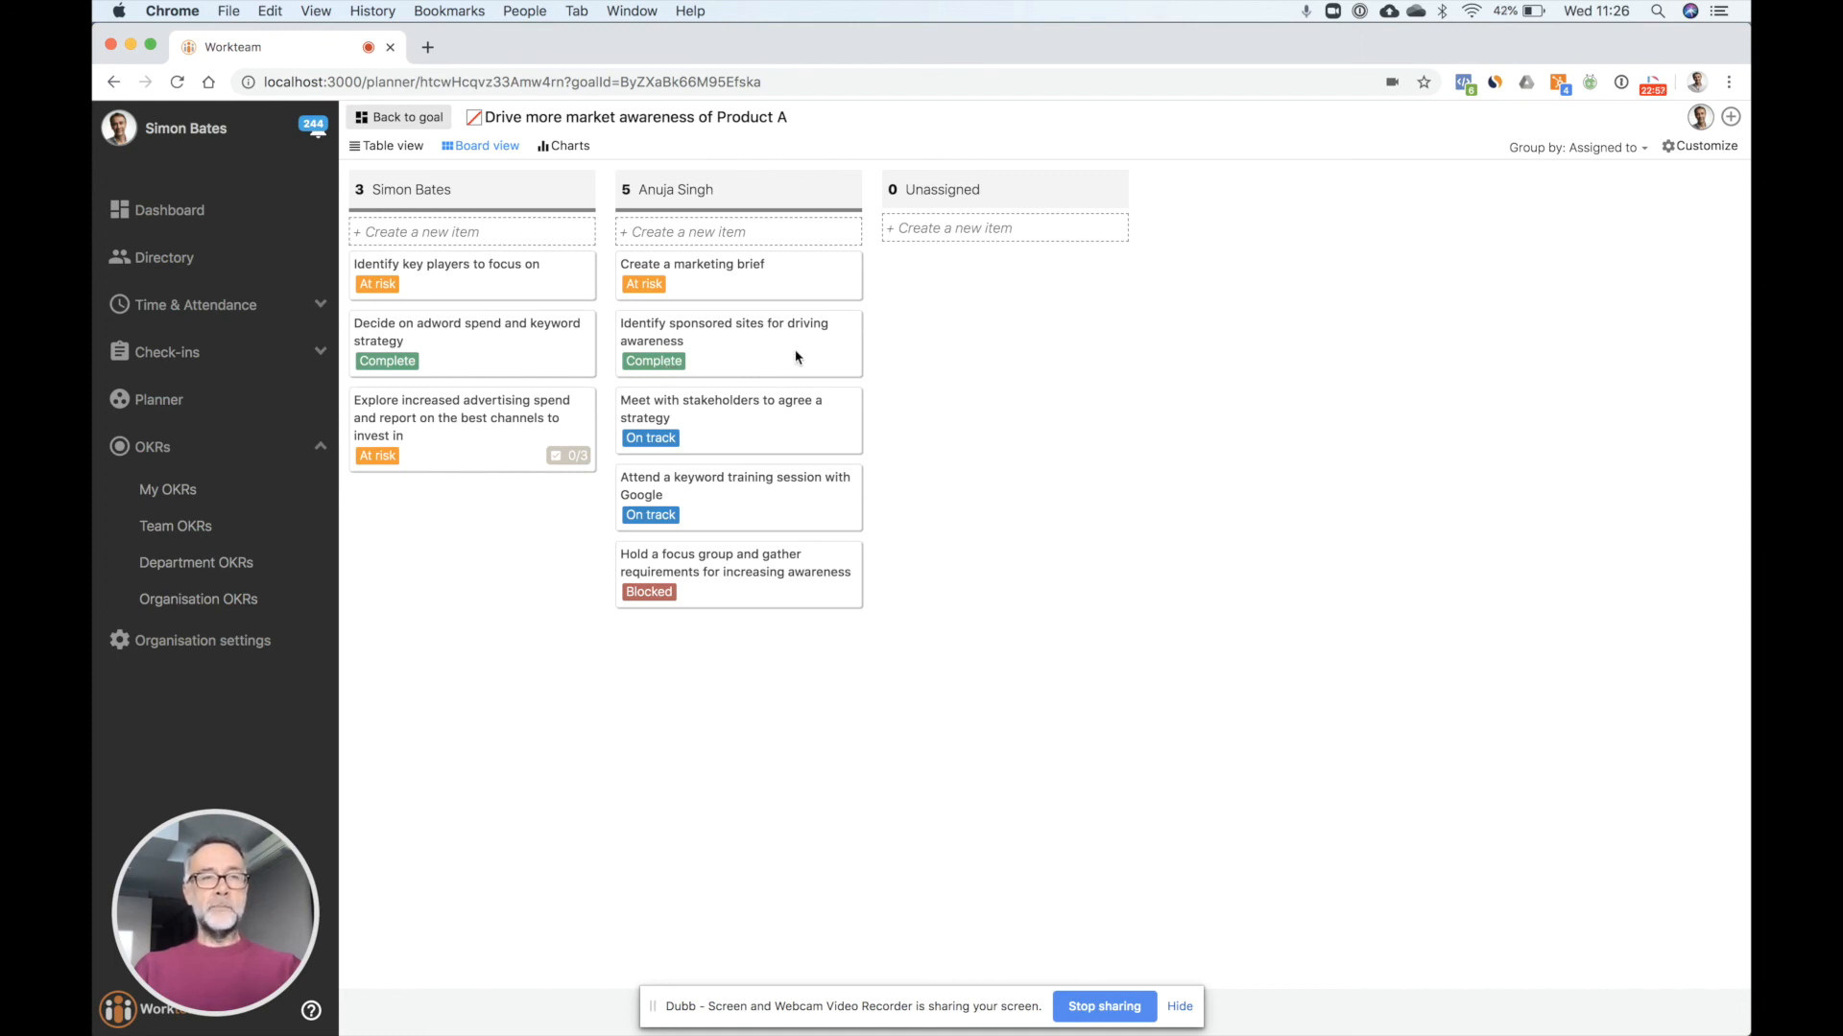
left_click(385, 150)
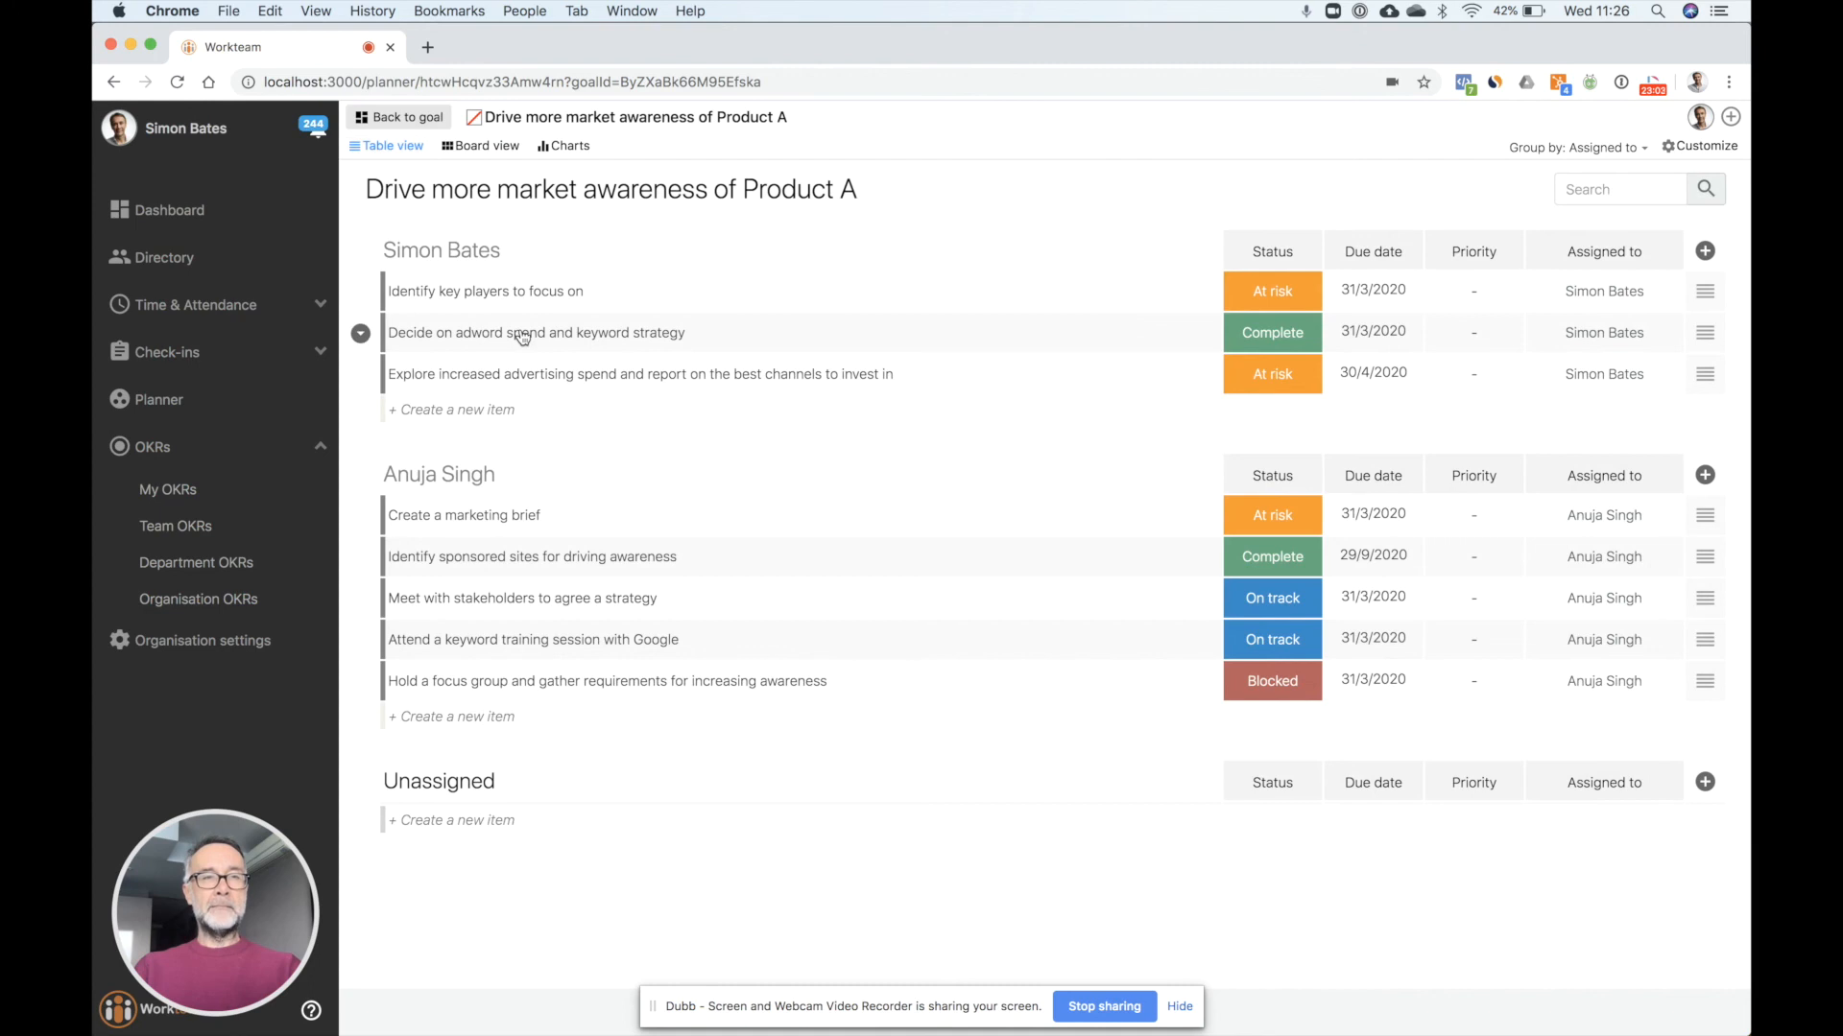
left_click(415, 119)
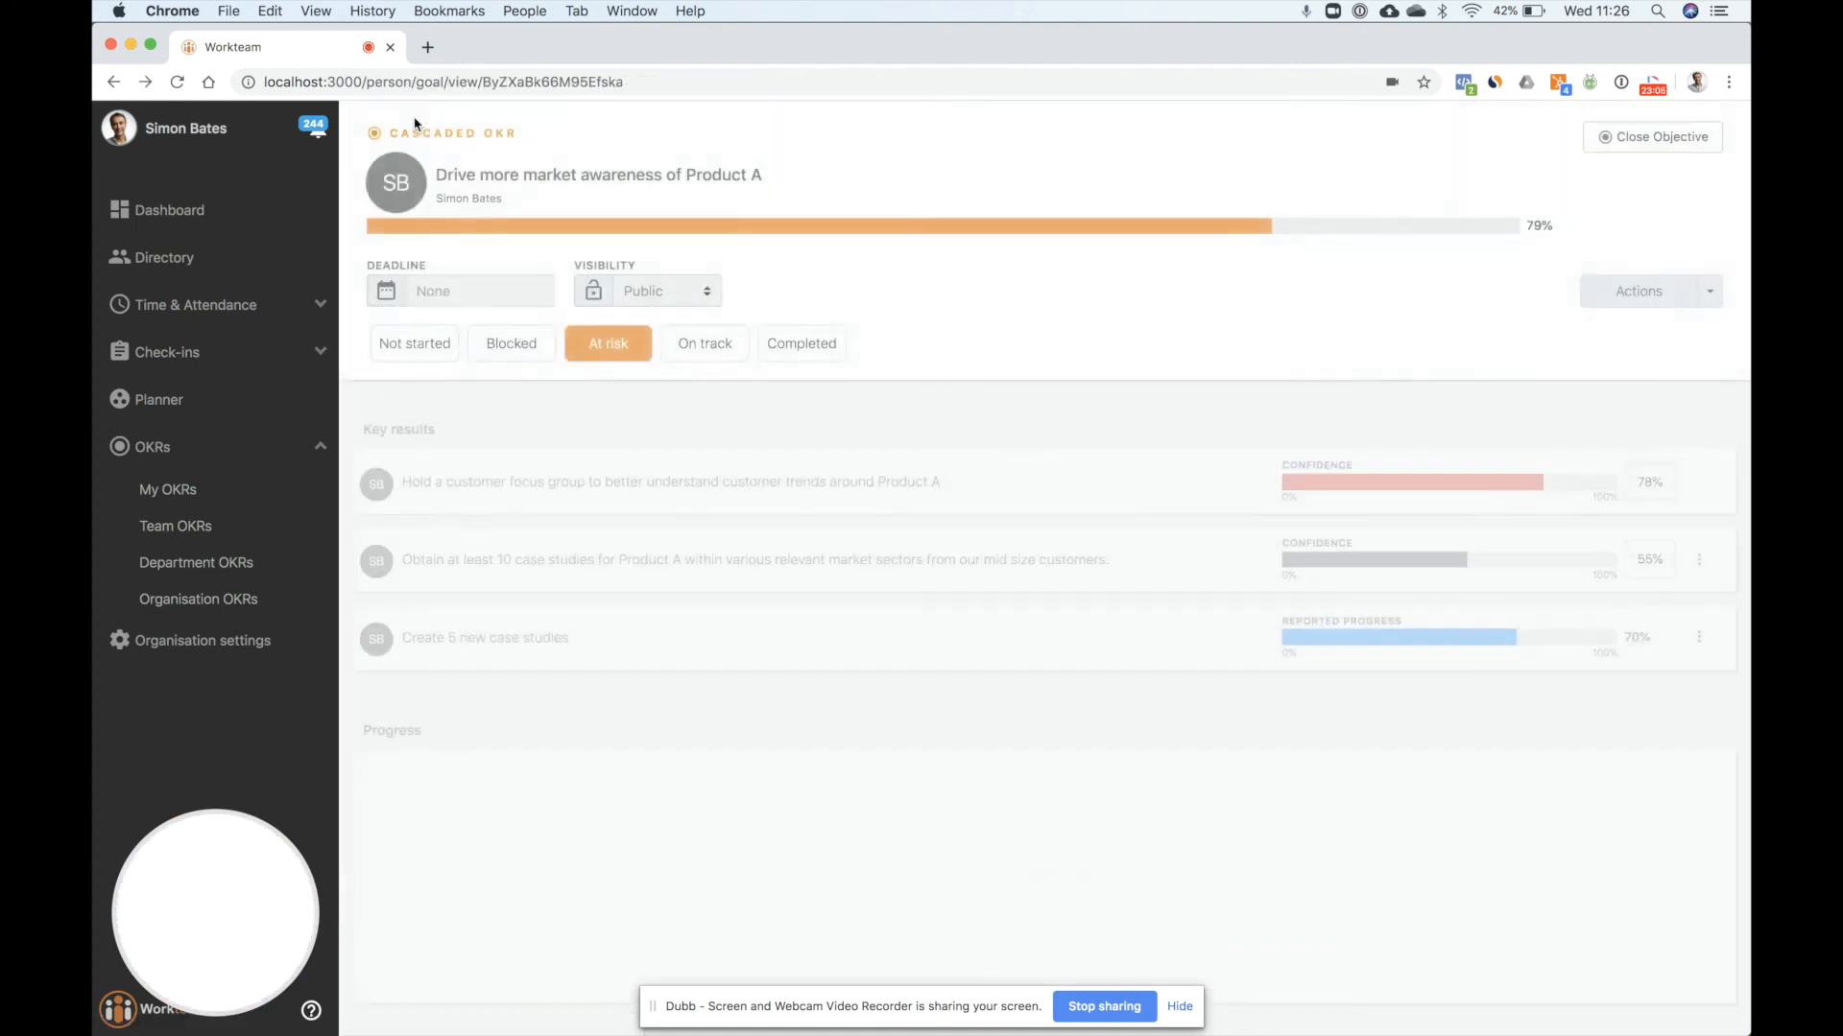